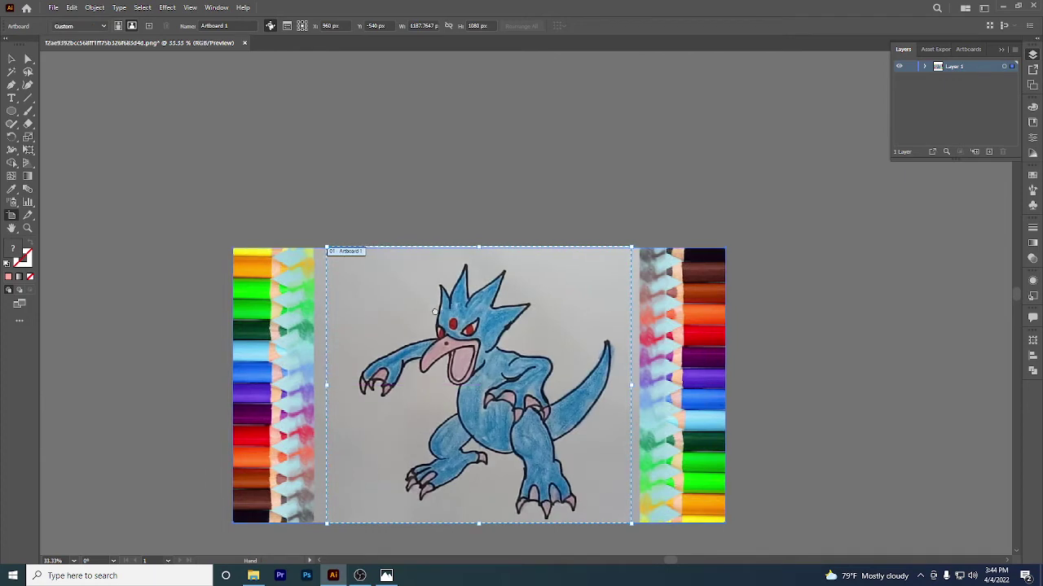
Start a Pen tool outline at the base of the creature's neck and trace curved segments along the shoulder.
scroll(447, 306, up, 2)
scroll(493, 286, down, 1)
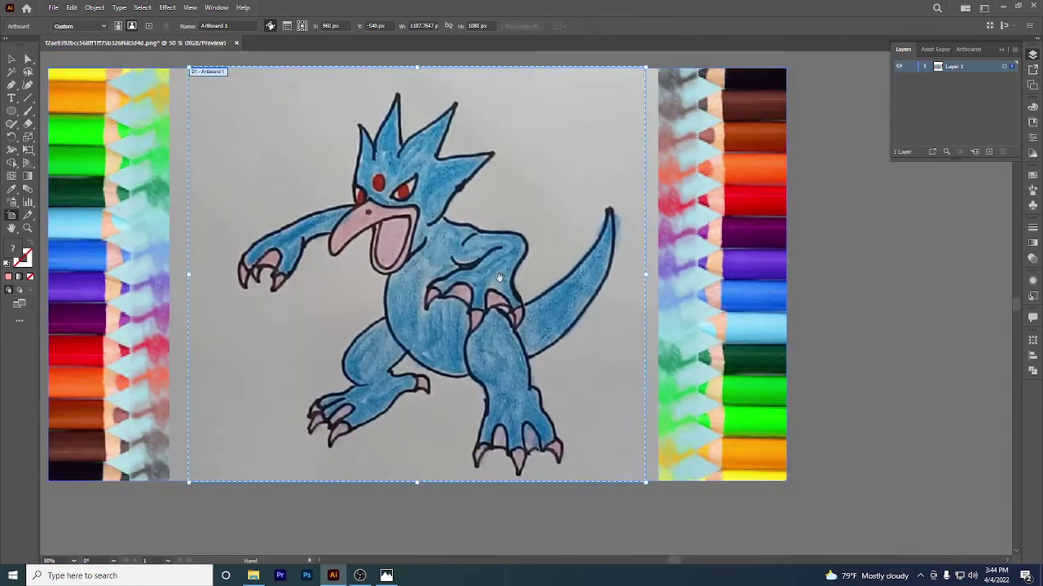
click(11, 86)
scroll(456, 245, up, 1)
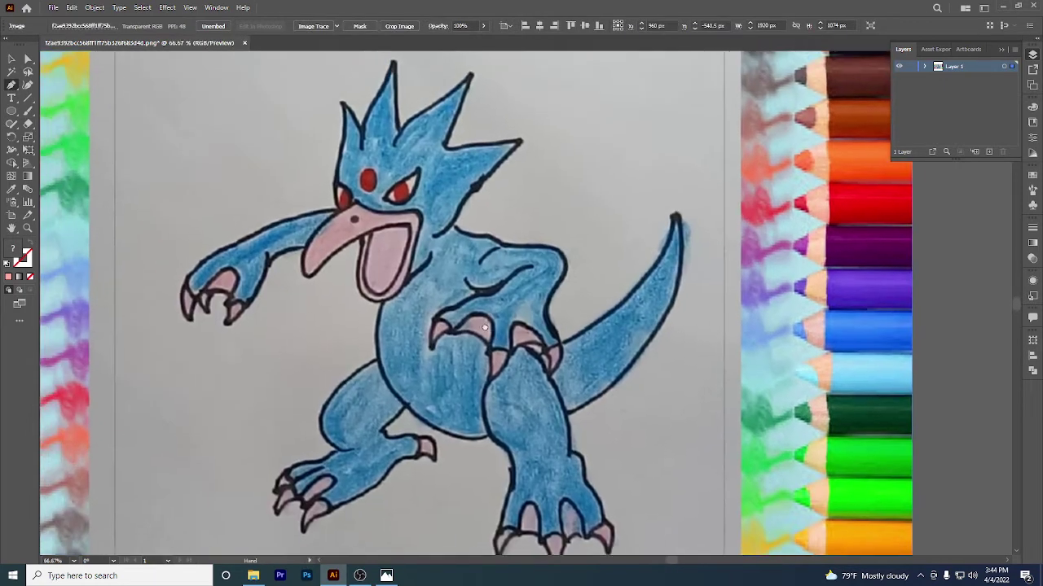
click(460, 234)
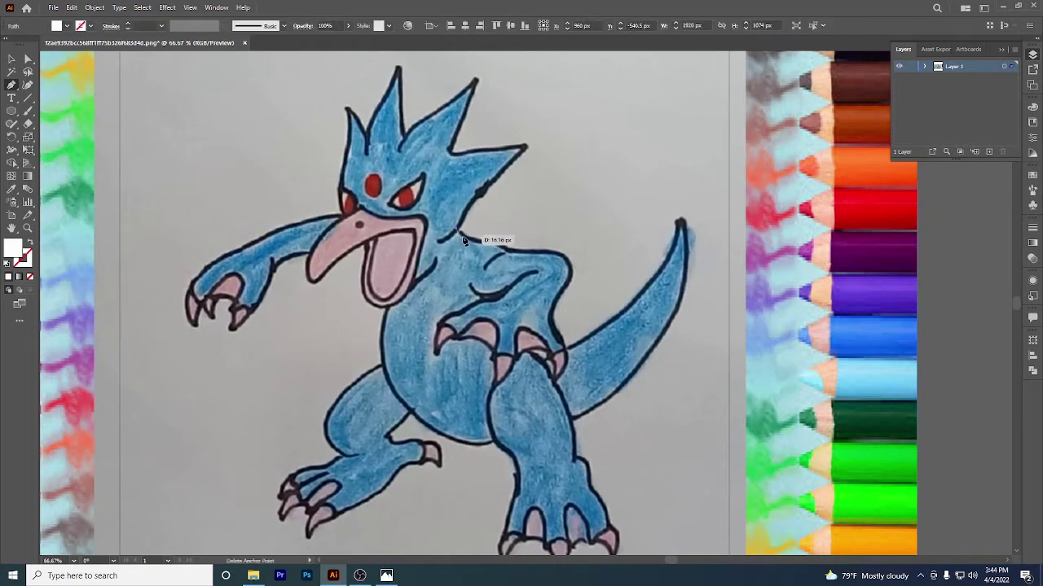
scroll(462, 236, up, 2)
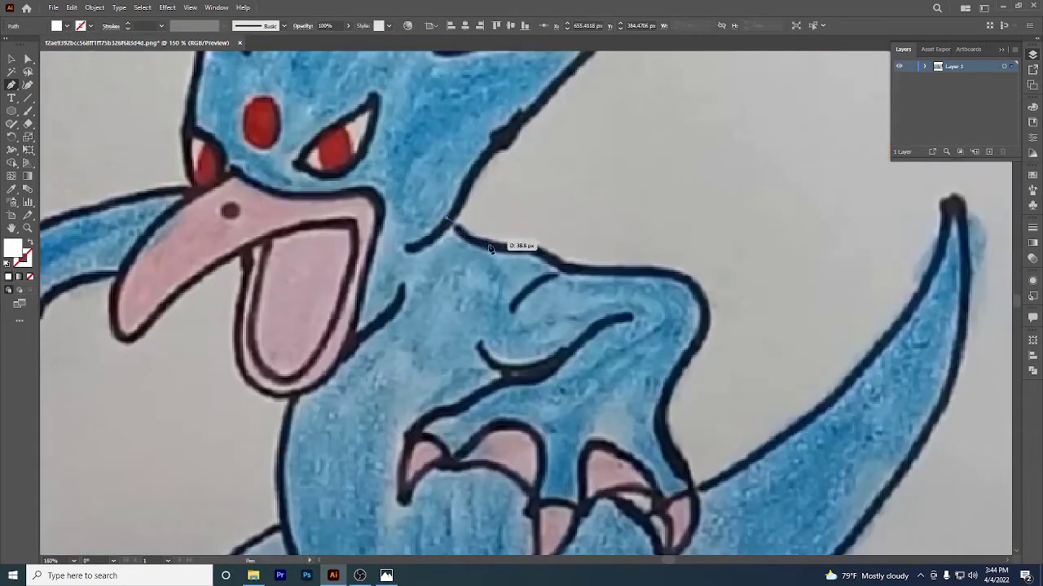
click(552, 251)
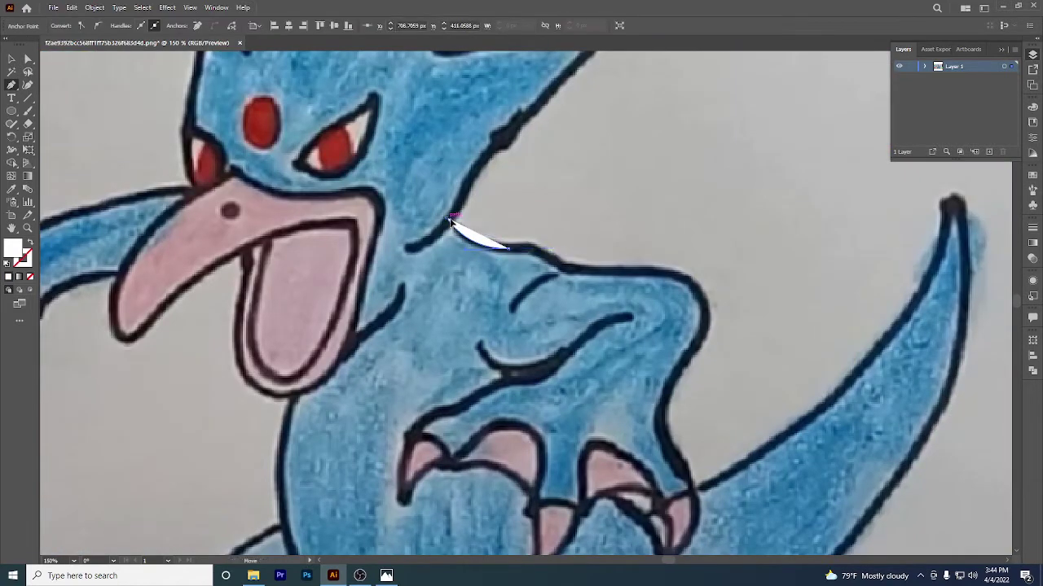
drag(449, 219, 452, 224)
drag(513, 237, 440, 241)
drag(508, 277, 538, 279)
scroll(538, 278, right, 3)
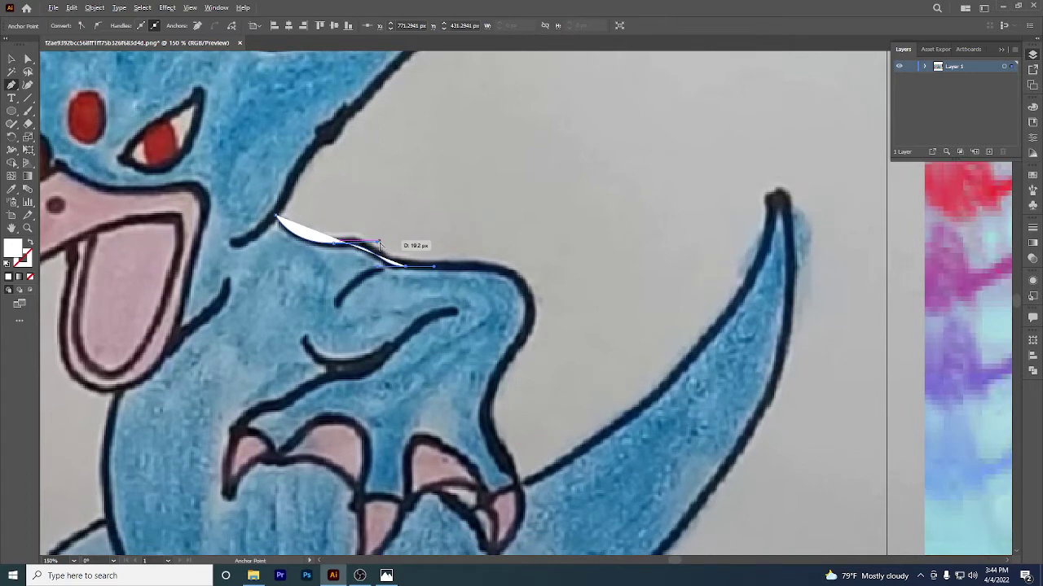
Continue the outline along the raised arm, around the elbow and down to where the tail begins.
drag(386, 243, 386, 243)
scroll(480, 275, right, 2)
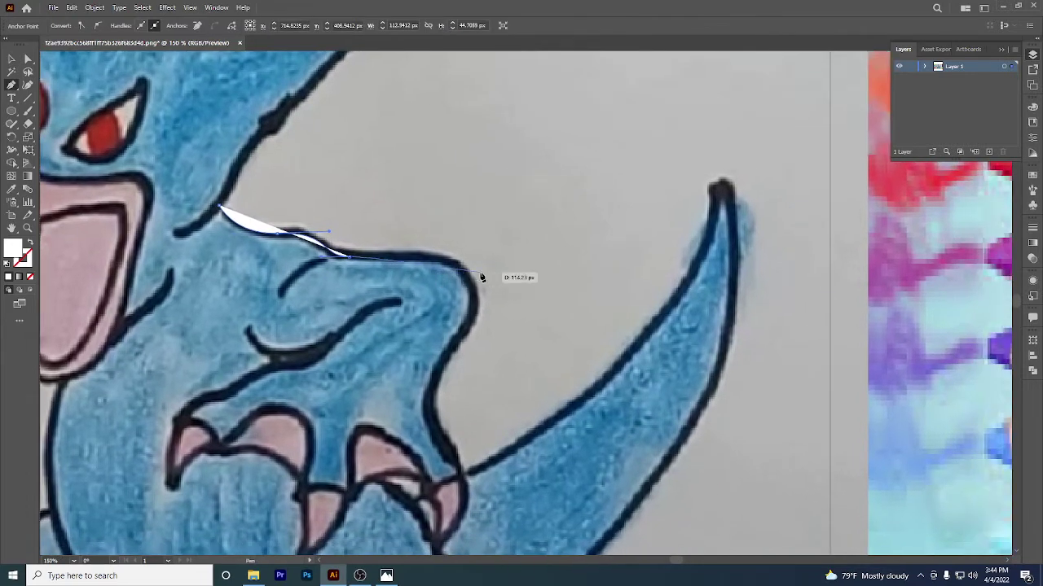
drag(467, 280, 484, 318)
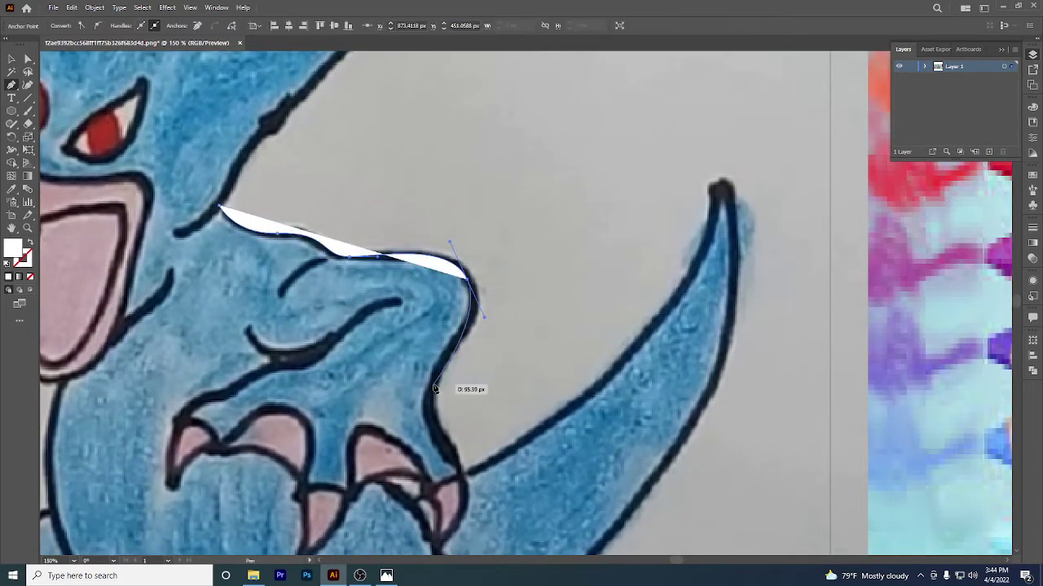
drag(445, 352, 473, 367)
scroll(436, 391, down, 3)
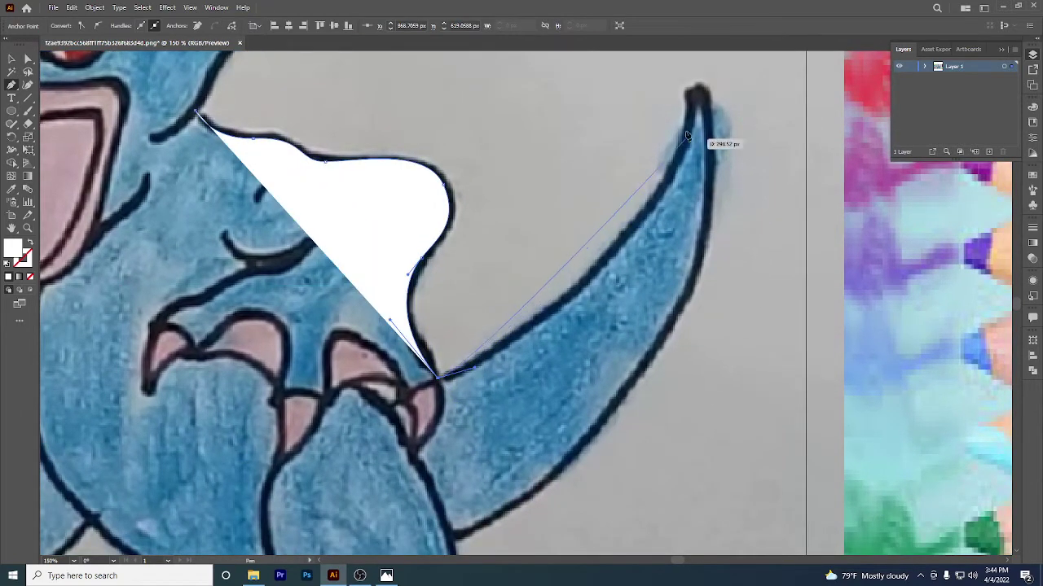
Trace the tail's upper edge with a long curve and take the outline around the tail tip.
drag(691, 98, 694, 59)
scroll(694, 58, up, 1)
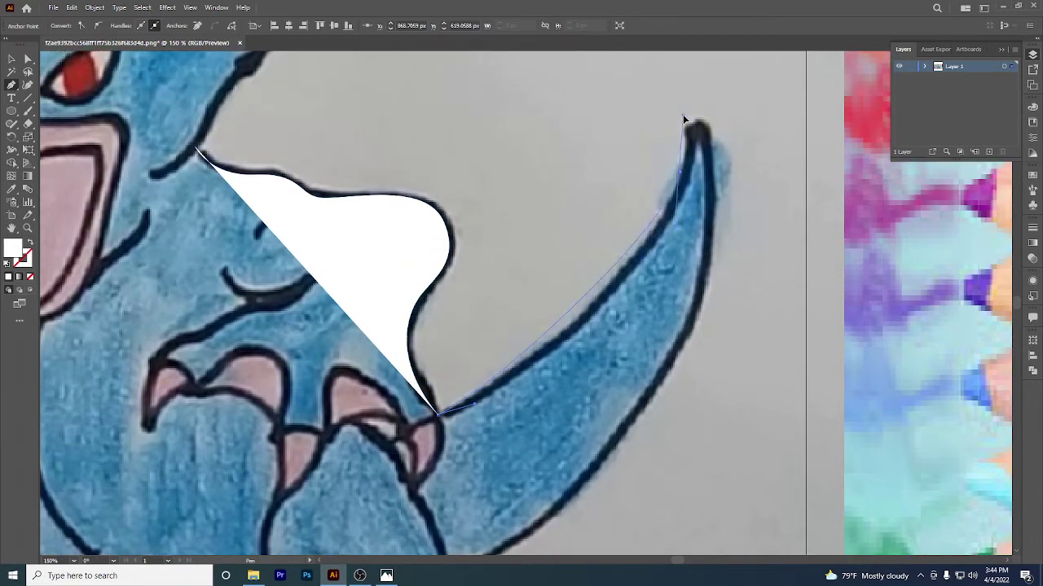
scroll(728, 63, up, 5)
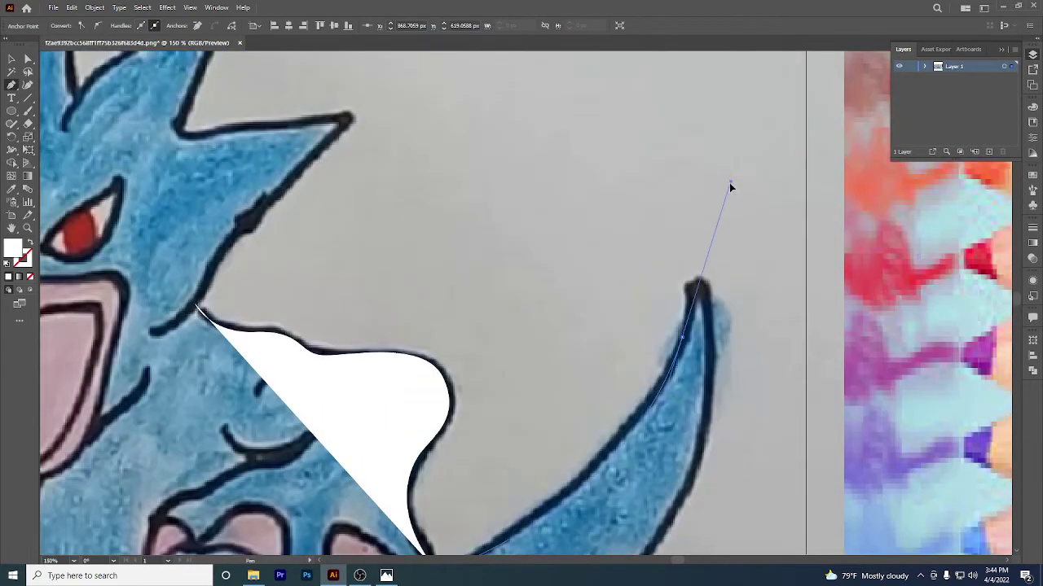
mouse_move(723, 217)
mouse_down()
mouse_move(729, 206)
mouse_move(720, 231)
mouse_up()
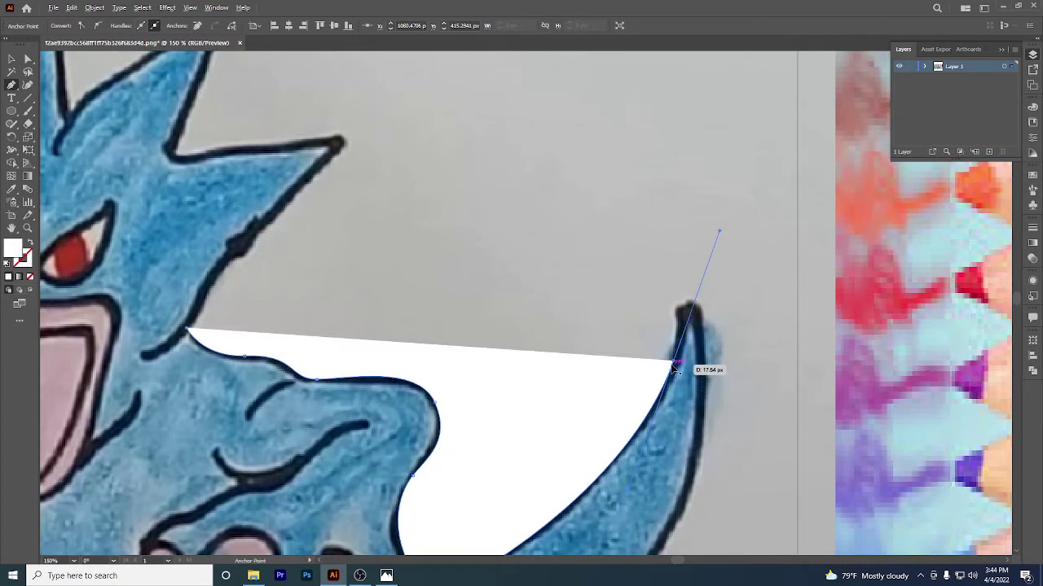
click(674, 360)
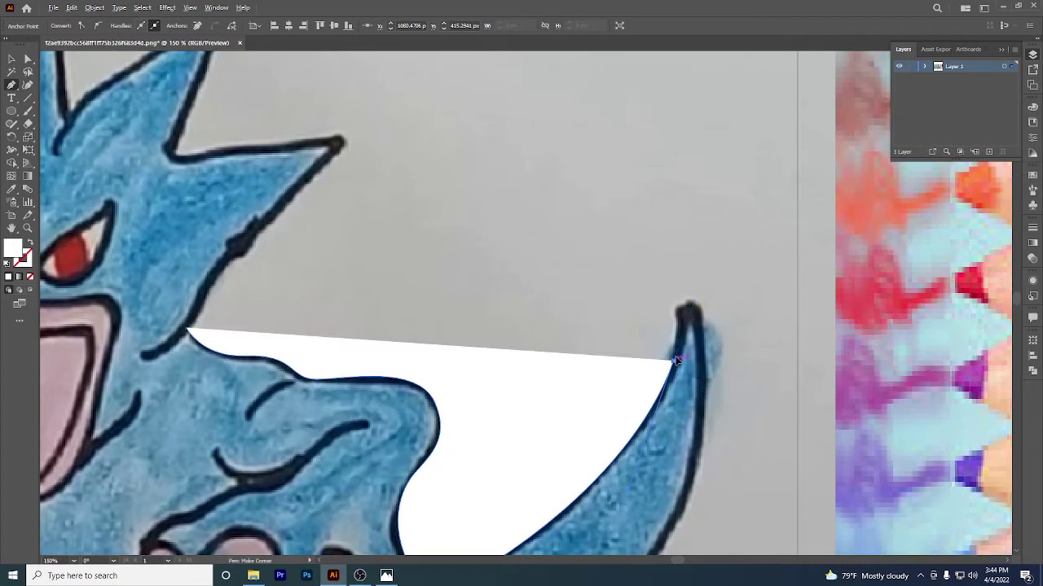
click(691, 309)
scroll(688, 309, down, 6)
drag(655, 110, 610, 386)
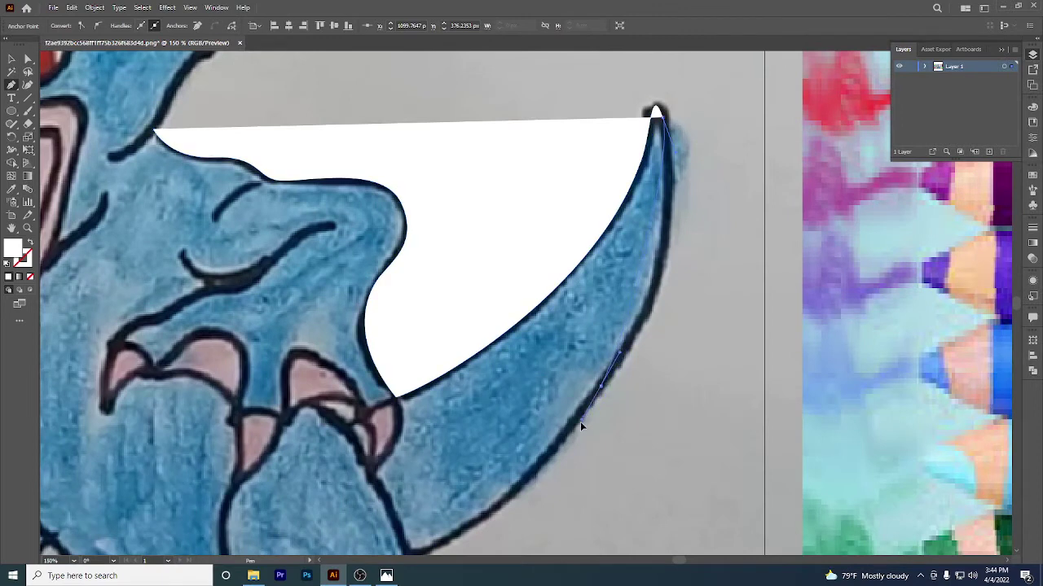
drag(518, 484, 602, 272)
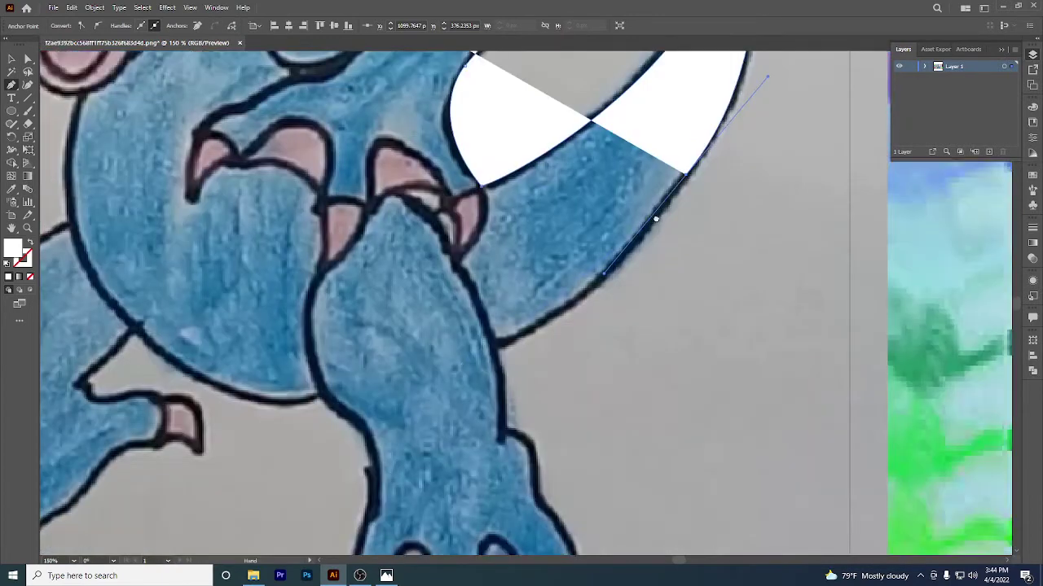
drag(656, 219, 657, 205)
drag(494, 329, 438, 334)
key(ctrl+z)
key(ctrl+z)
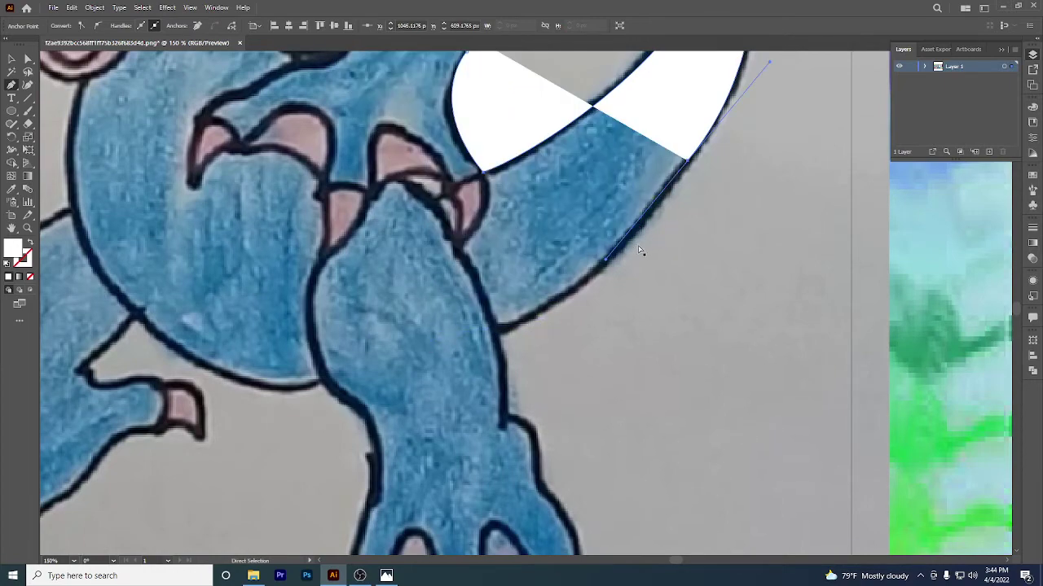
Trace the tail's lower edge in one long curve from the tip down to the thigh.
scroll(562, 321, down, 2)
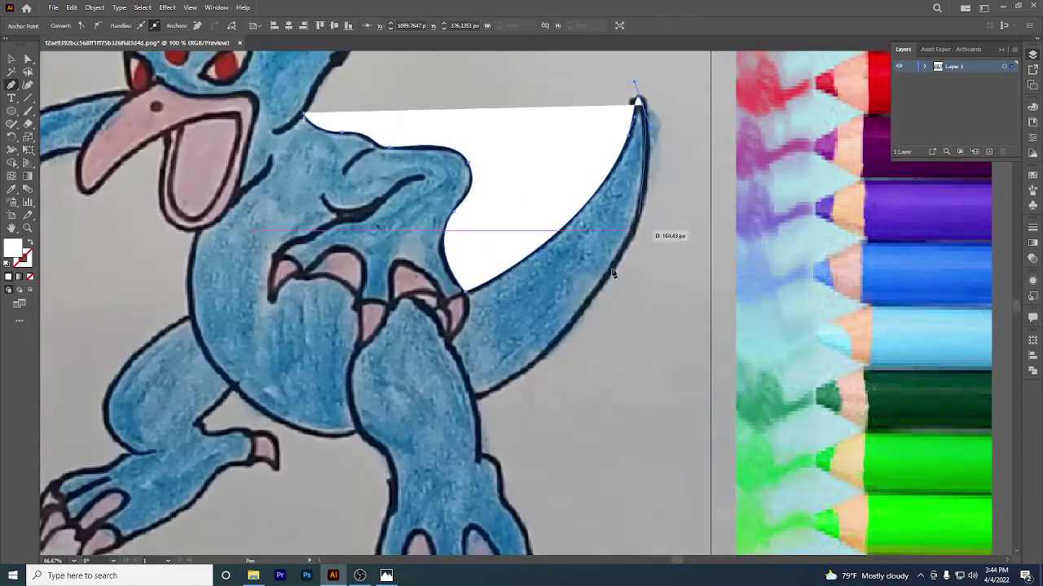
scroll(647, 183, up, 1)
drag(473, 397, 280, 484)
scroll(482, 430, up, 1)
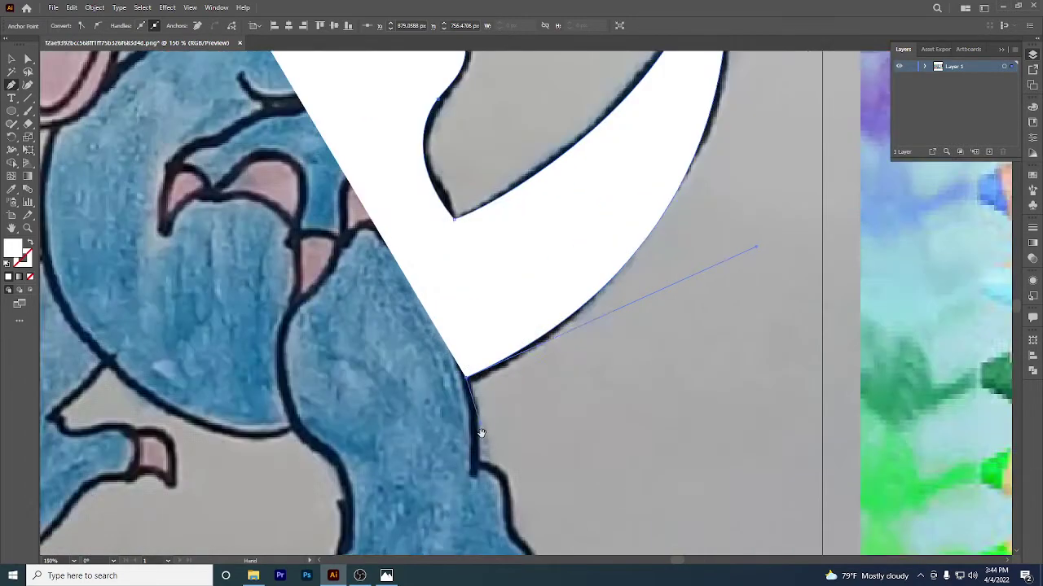
Trace the outer edge of the large front leg from the tail down to the outermost claw.
scroll(481, 430, down, 3)
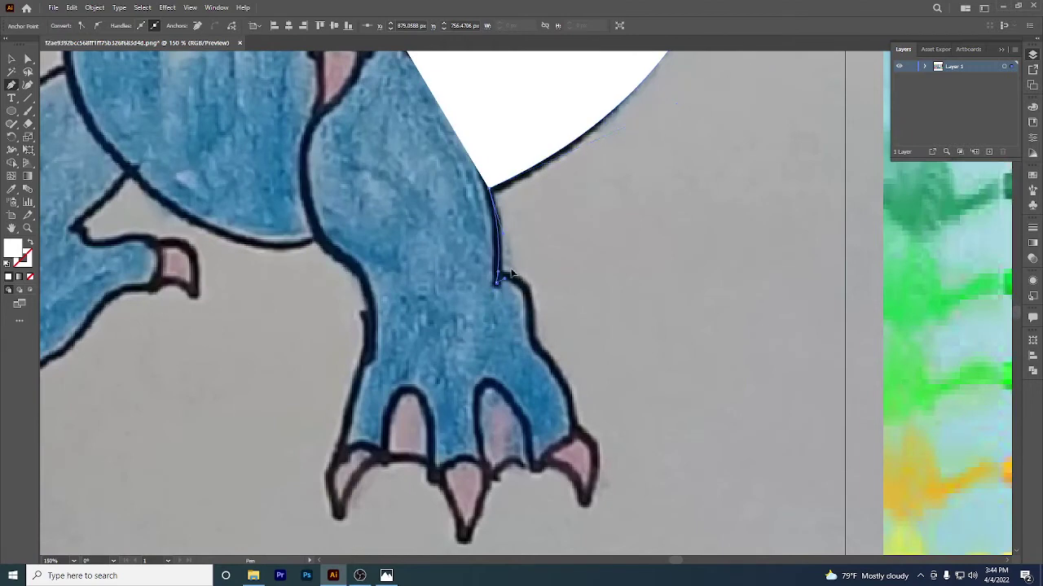
drag(497, 280, 503, 258)
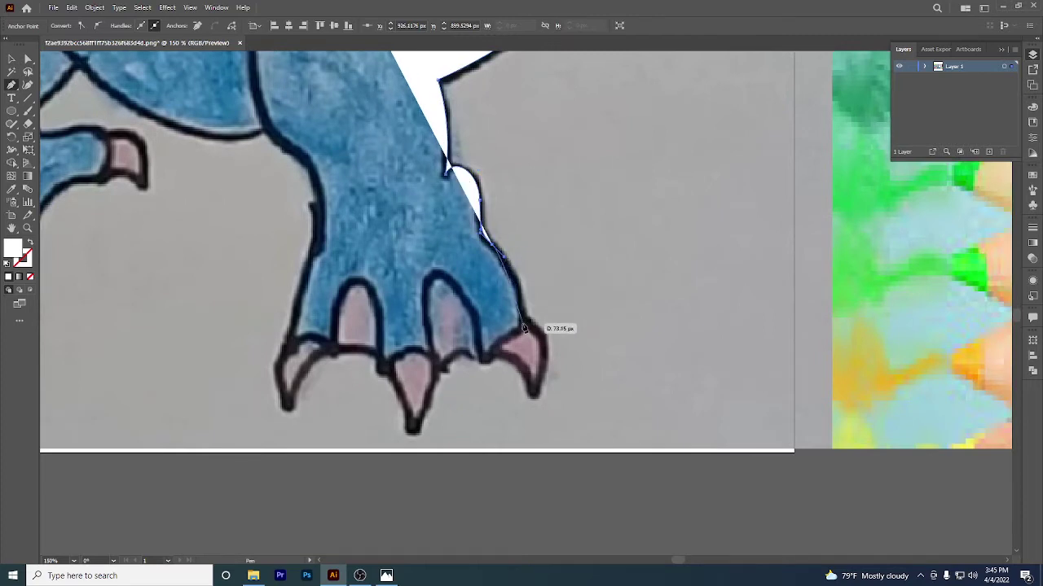
drag(526, 326, 544, 223)
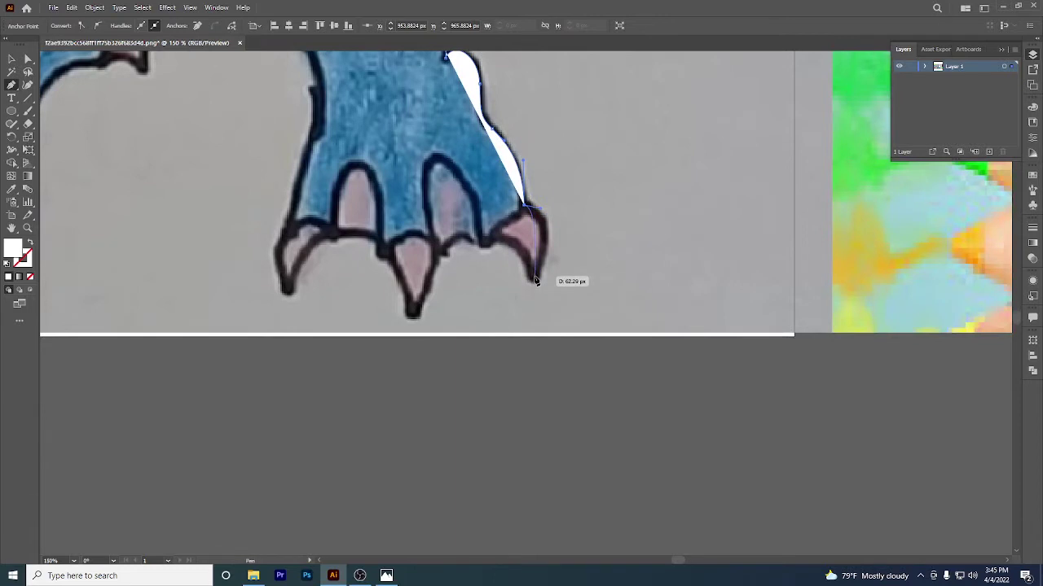
Trace around the front foot's outermost claw and across the toe gap to the middle claw.
drag(535, 281, 519, 311)
drag(529, 279, 481, 242)
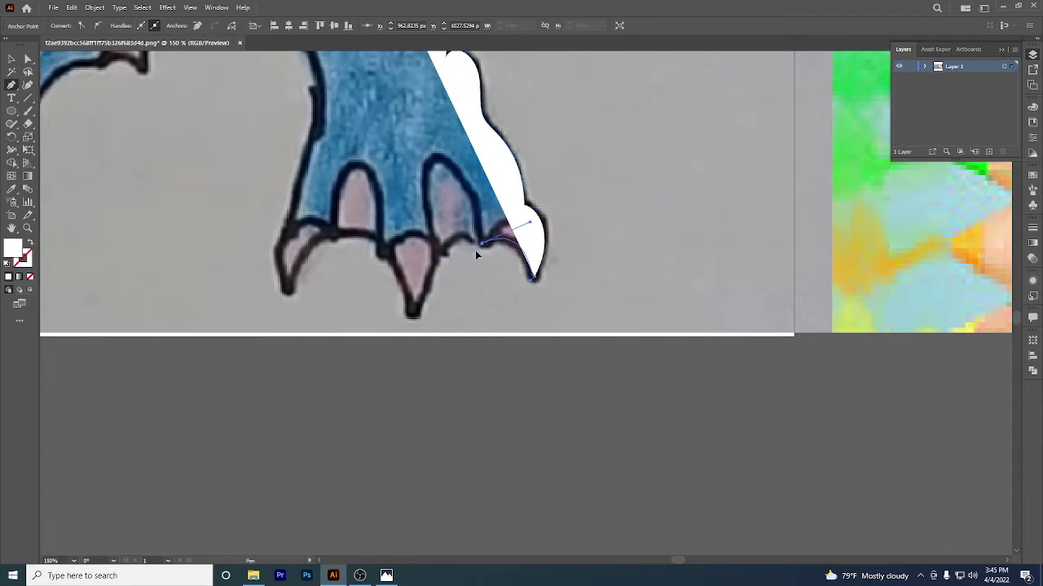
drag(475, 250, 433, 288)
drag(443, 275, 478, 188)
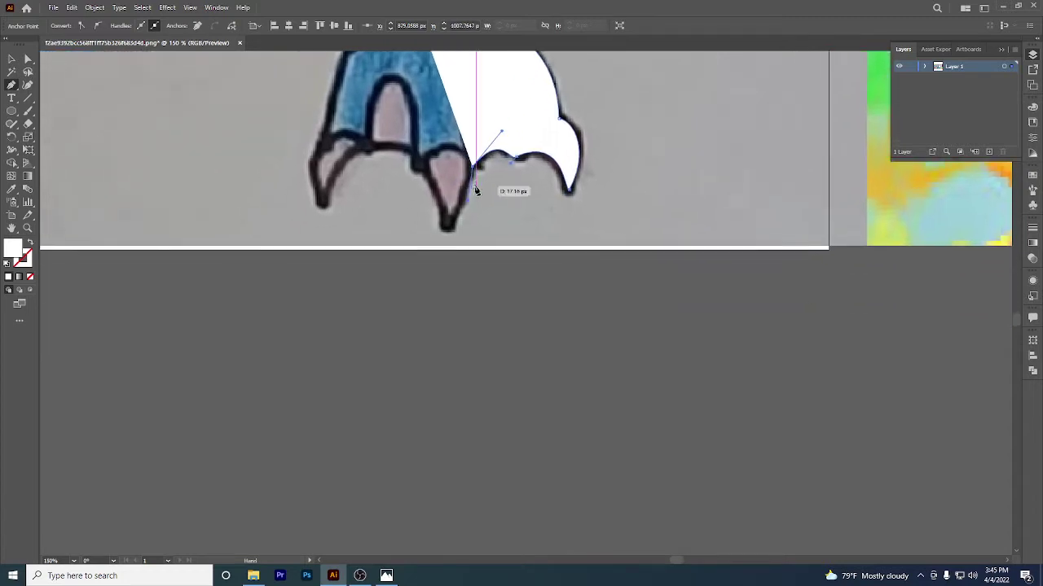
Trace the front foot's middle claw, the next toe gap and the innermost claw.
drag(447, 226, 365, 151)
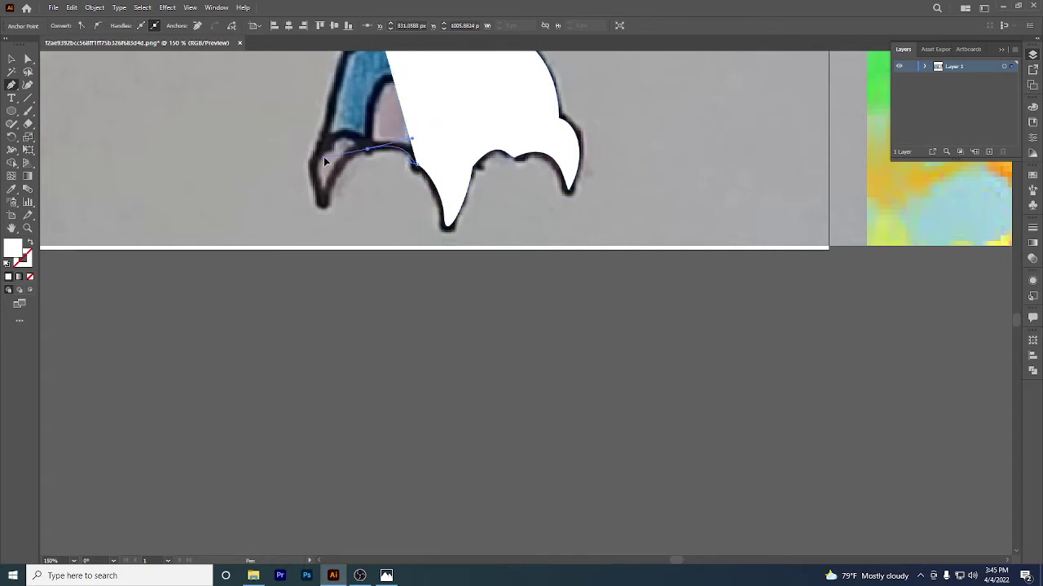
drag(323, 204, 324, 217)
drag(316, 155, 324, 132)
Swap fill and stroke so the path has a white stroke and no fill, then trace the front leg's inner edge to the belly.
click(30, 242)
drag(390, 160, 421, 263)
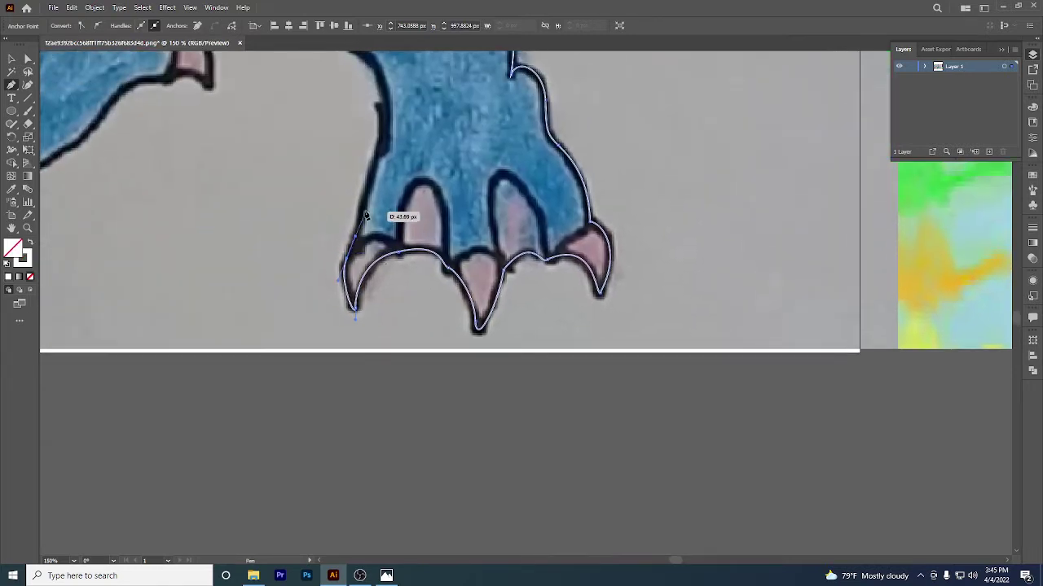
drag(372, 187, 362, 248)
scroll(367, 241, up, 2)
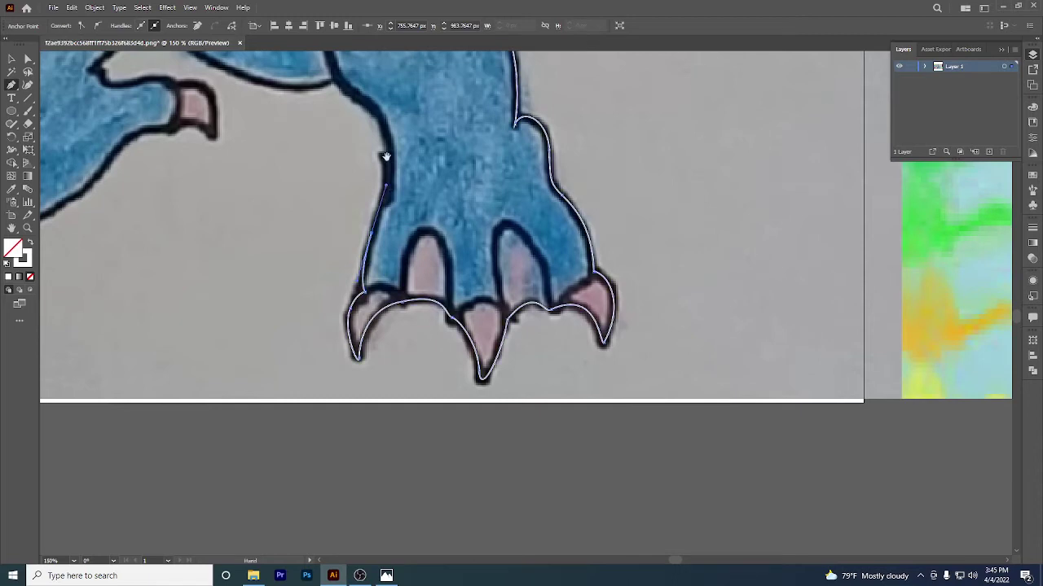
scroll(384, 158, up, 5)
scroll(384, 158, left, 1)
drag(398, 235, 369, 213)
click(364, 204)
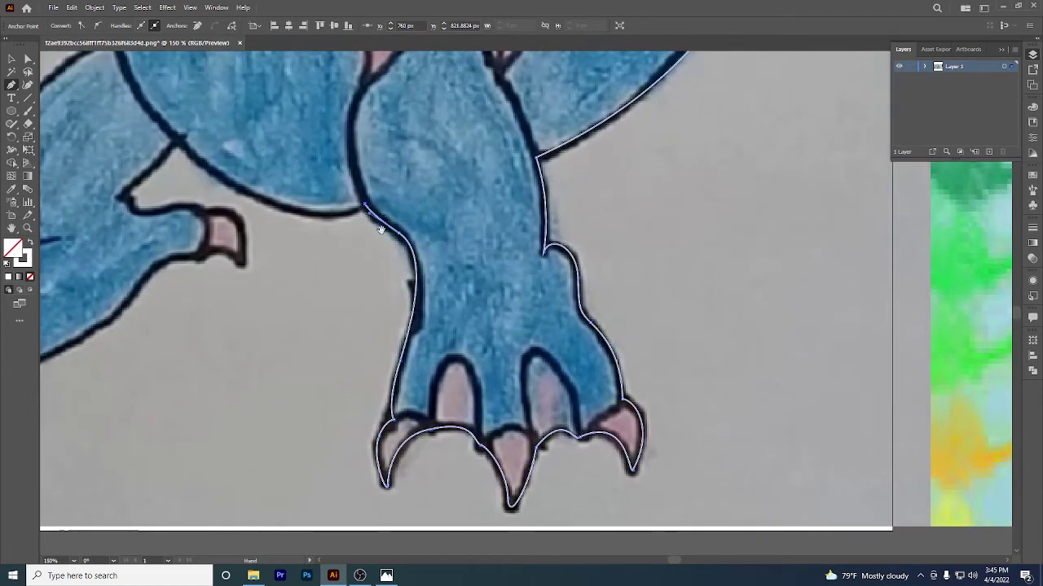
Trace the underside of the belly from the front leg to the corner where it meets the rear leg.
scroll(402, 198, left, 4)
scroll(403, 197, down, 1)
click(376, 178)
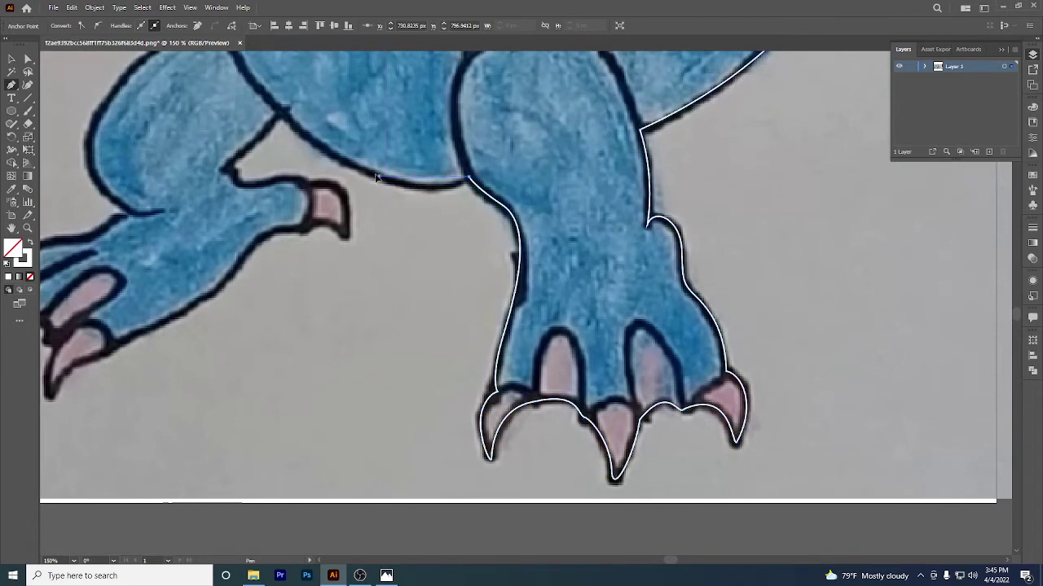
click(326, 152)
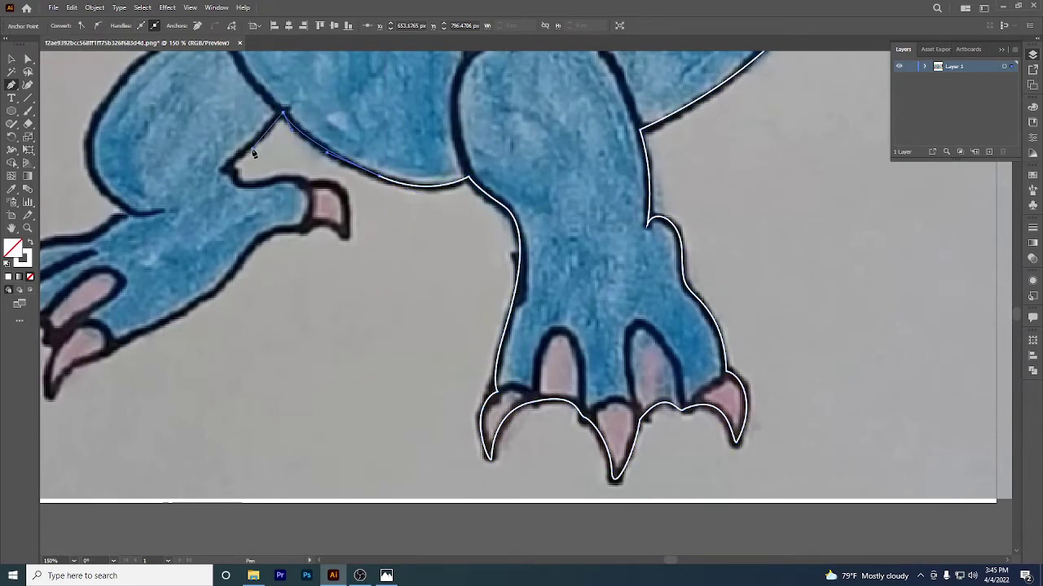
Trace the rear leg's inner edge to the heel and go around the pink heel claw.
drag(224, 169, 303, 172)
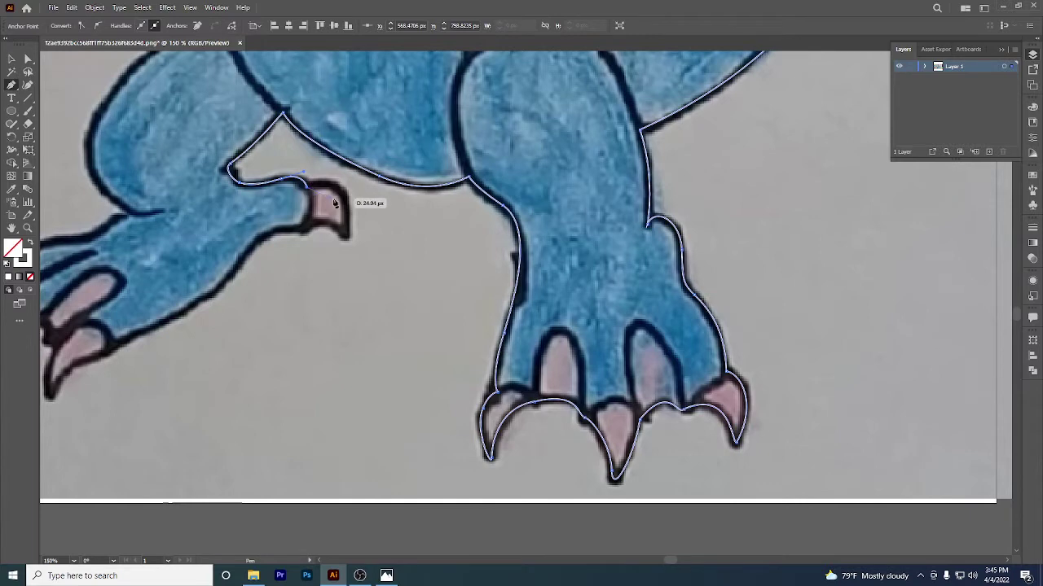
drag(346, 237, 339, 281)
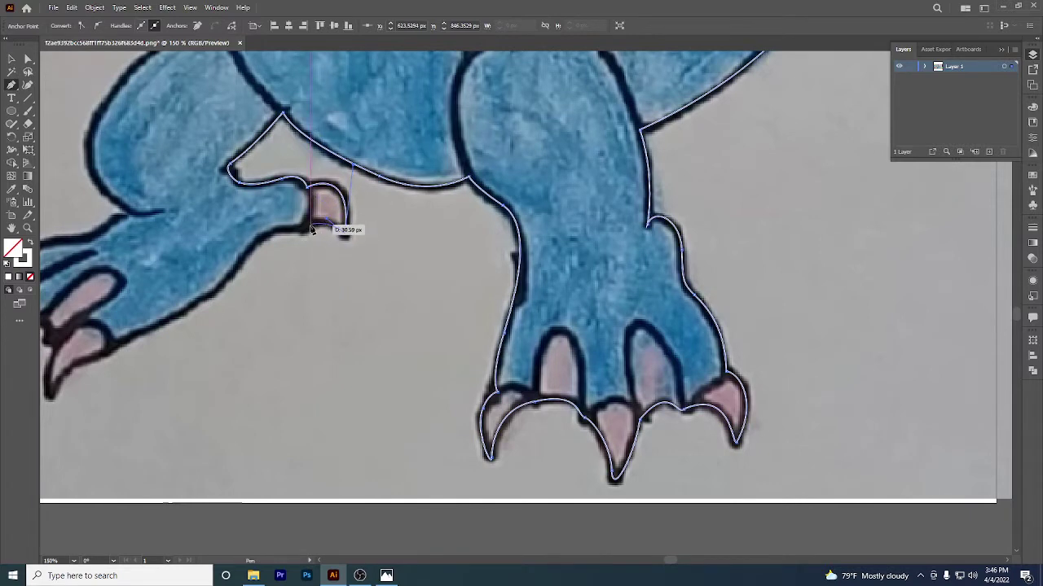
mouse_move(304, 230)
mouse_down()
mouse_move(295, 248)
mouse_move(290, 228)
mouse_up()
Trace the underside of the rear foot from the heel claw to the first toe claw.
drag(360, 229, 606, 145)
drag(489, 175, 472, 209)
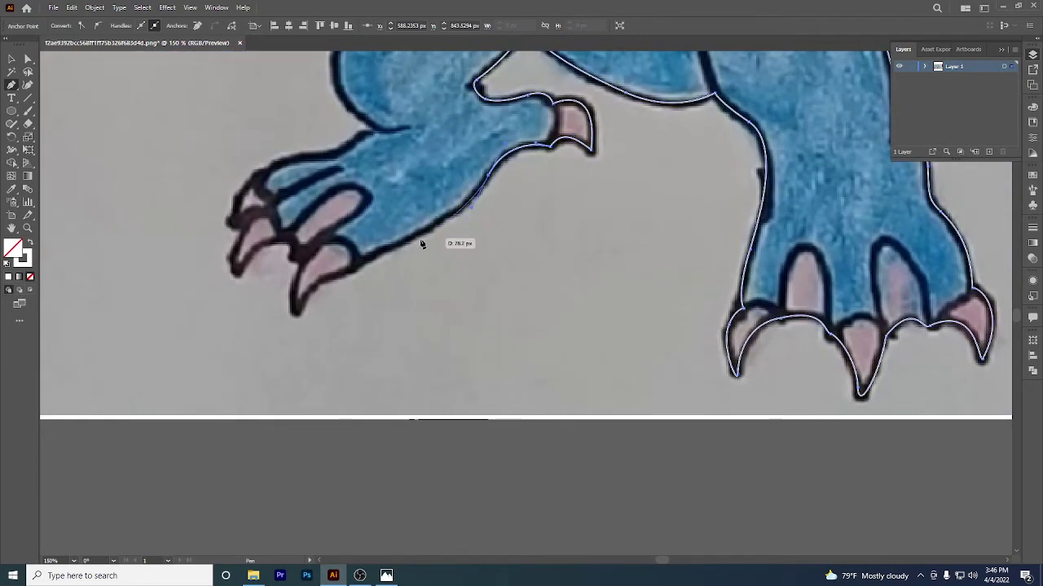
mouse_move(358, 263)
mouse_down()
mouse_move(290, 295)
mouse_move(355, 279)
mouse_up()
Trace around the three toe claws of the rear foot up to the top edge of the foot.
ctrl+click(303, 300)
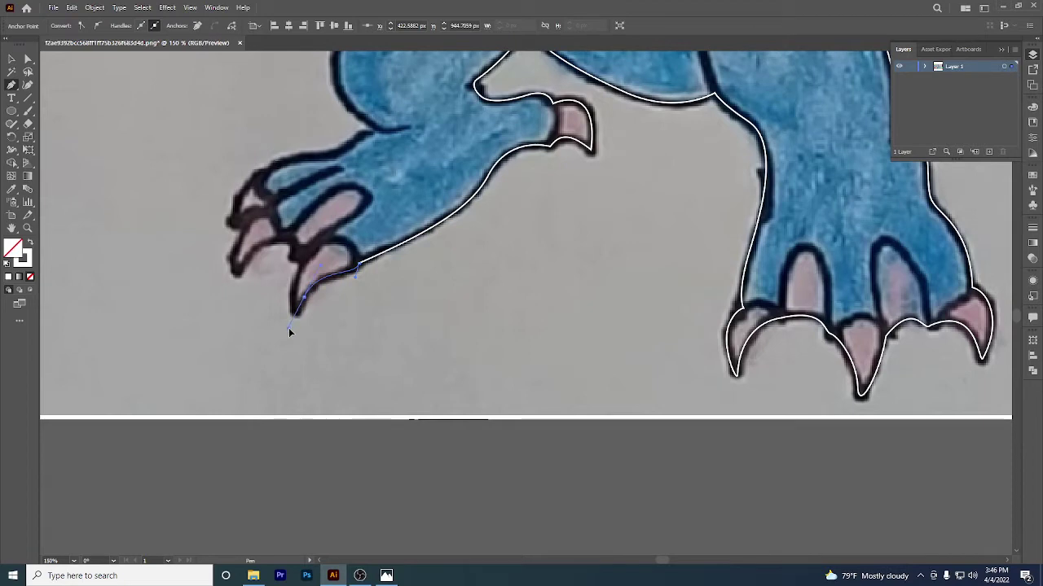
drag(289, 326, 430, 180)
click(385, 194)
drag(372, 195, 340, 74)
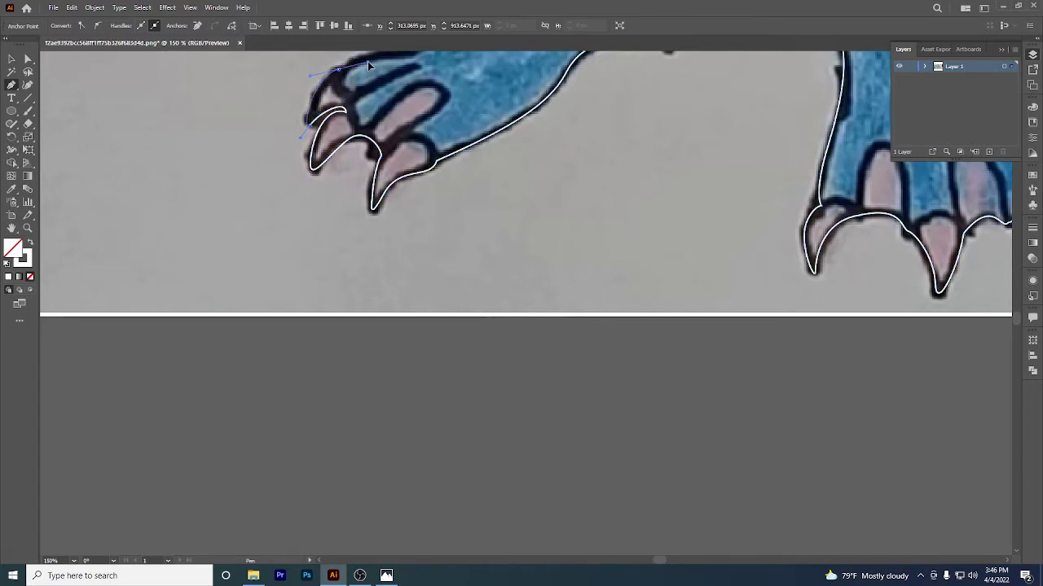
drag(357, 64, 352, 42)
drag(379, 111, 340, 231)
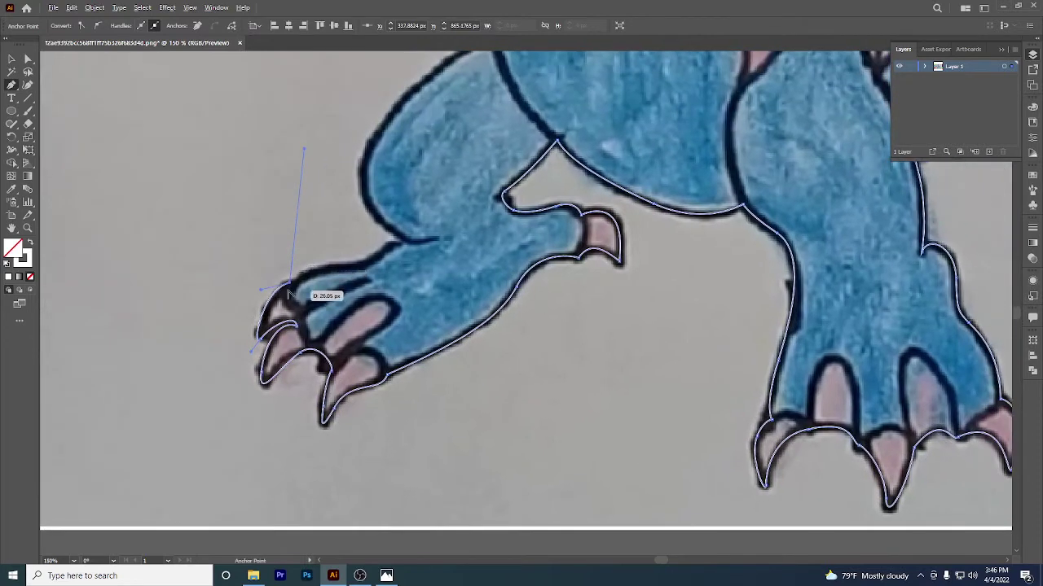
Trace the top of the rear foot to the ankle and the outer curve of the rear thigh up to the belly.
drag(290, 283, 292, 269)
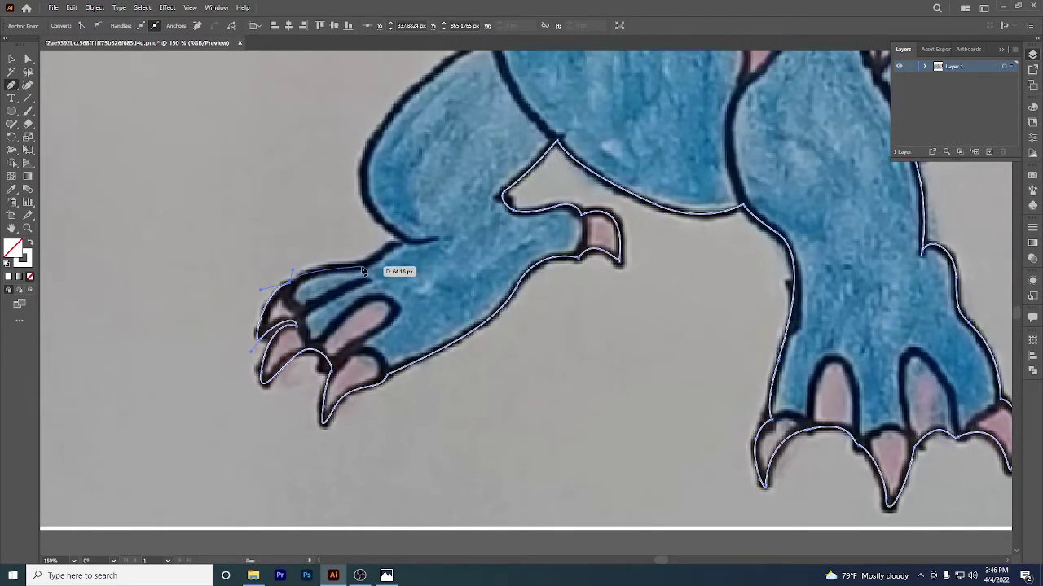
drag(363, 266, 423, 243)
drag(366, 204, 380, 128)
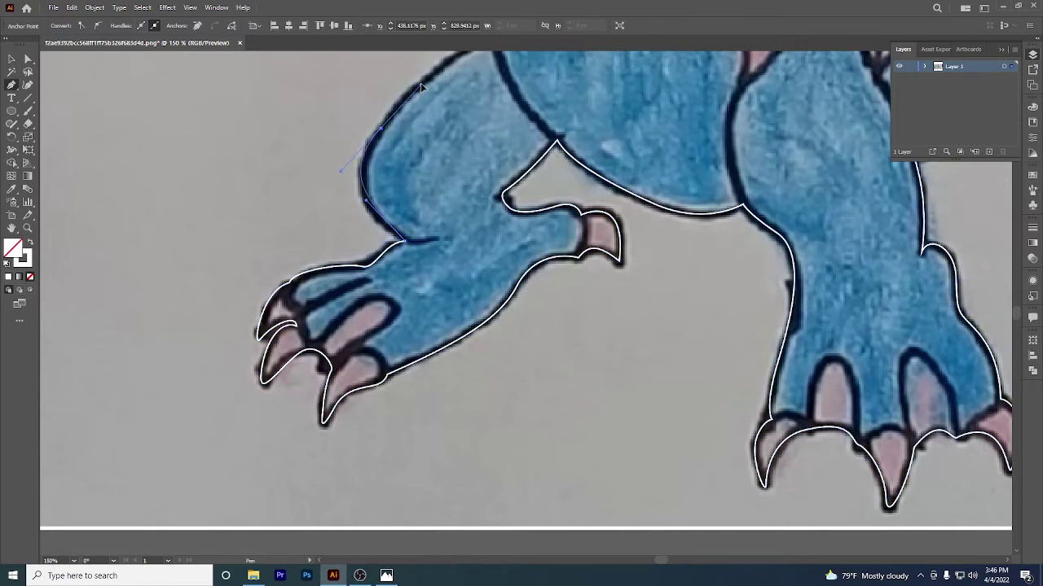
drag(421, 87, 420, 81)
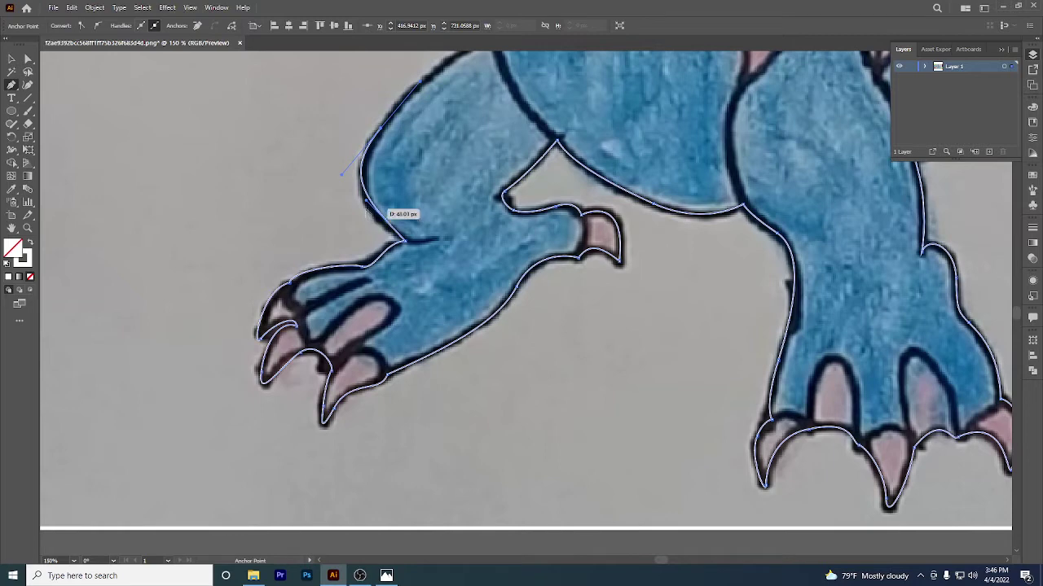
drag(368, 206, 367, 223)
drag(386, 153, 399, 188)
drag(420, 169, 386, 237)
drag(439, 202, 451, 201)
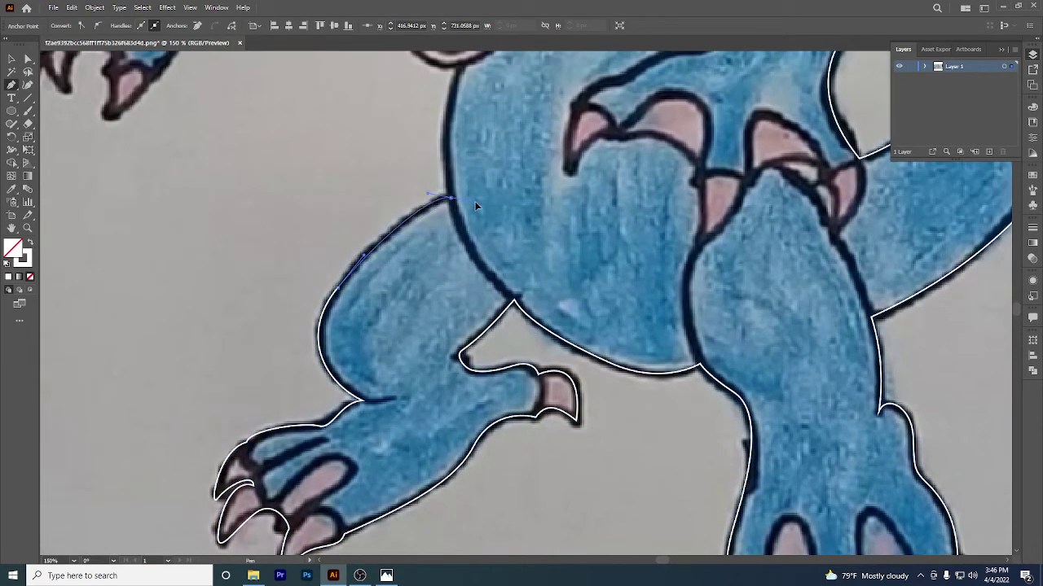
Trace the front edge of the belly up to the lower beak and follow the lower beak to the mouth corner.
drag(435, 104, 429, 225)
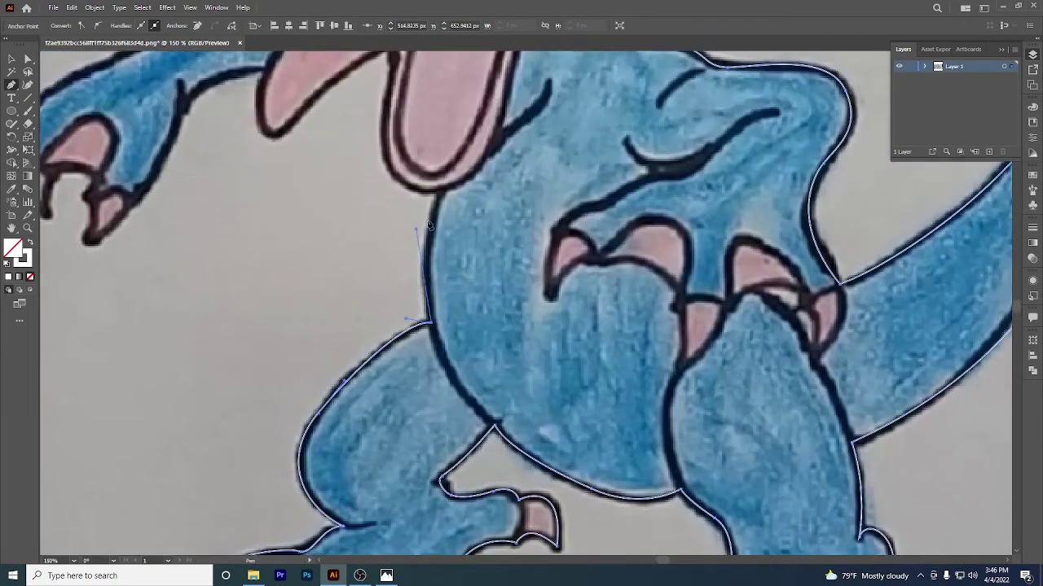
click(440, 195)
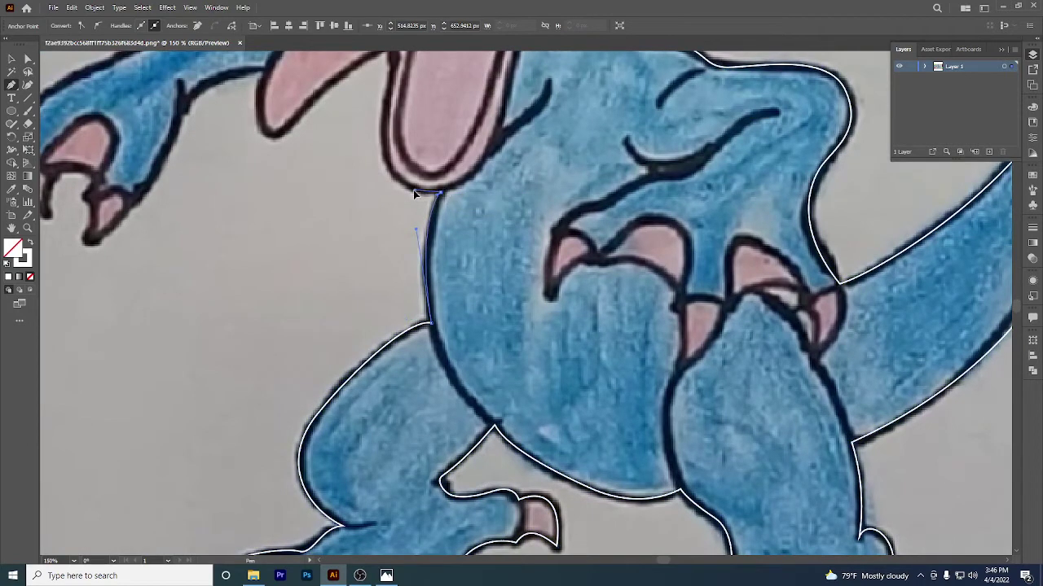
drag(412, 195, 362, 235)
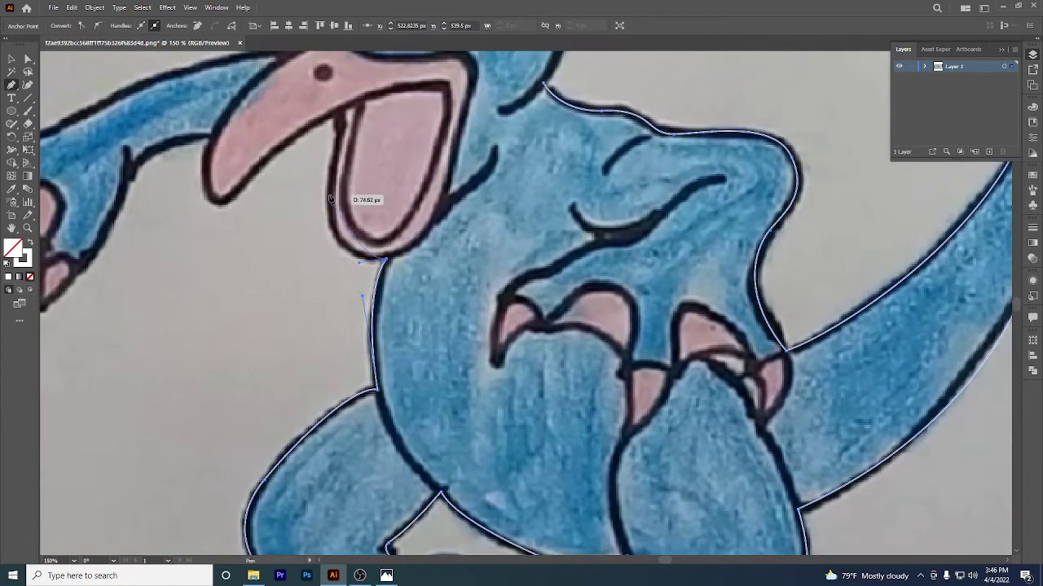
drag(329, 195, 331, 178)
click(337, 150)
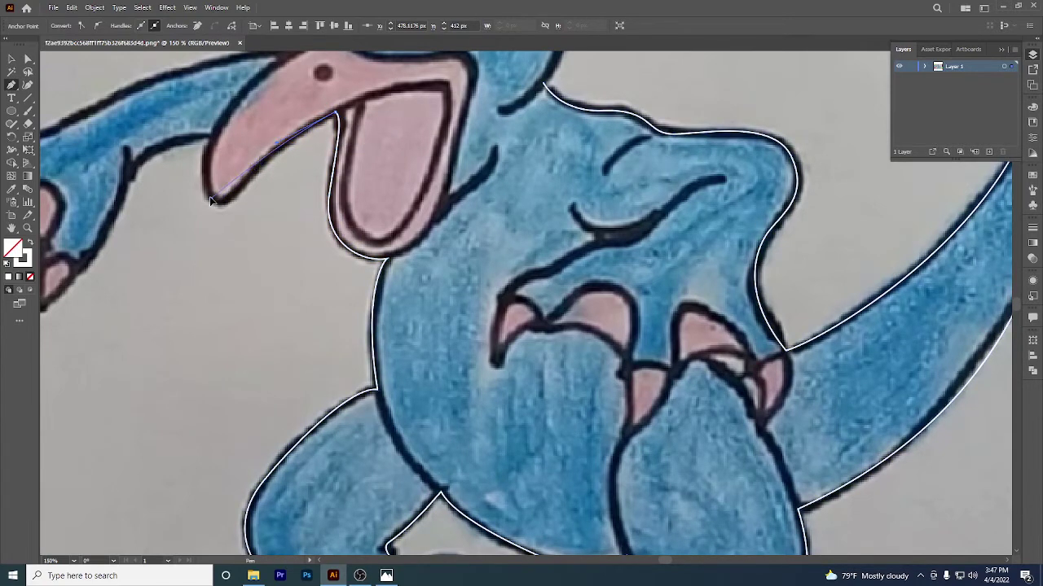
Trace the underside of the upper beak and around its tip to where it meets the outstretched arm.
drag(213, 198, 258, 145)
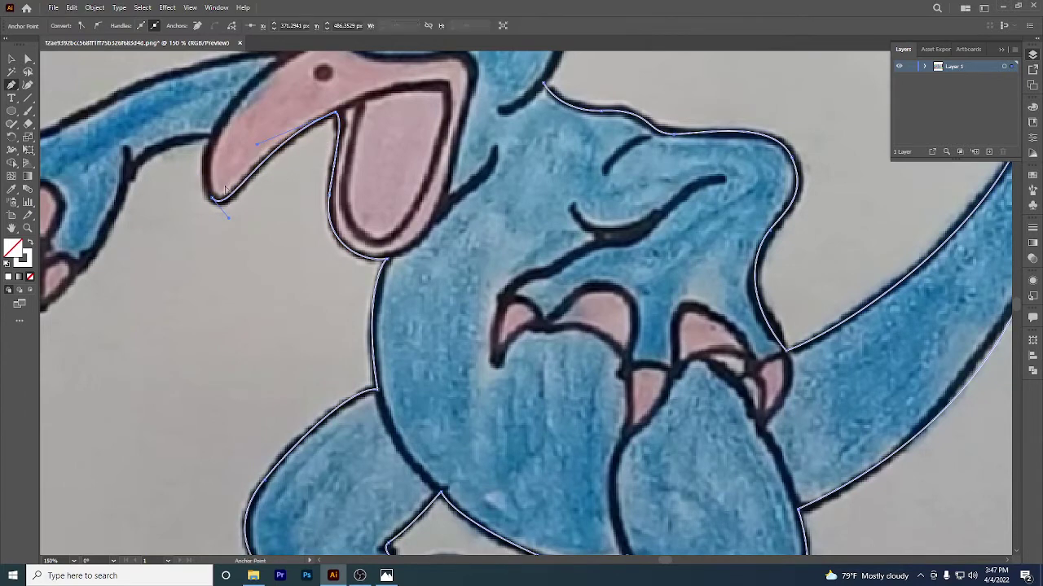
drag(230, 218, 269, 271)
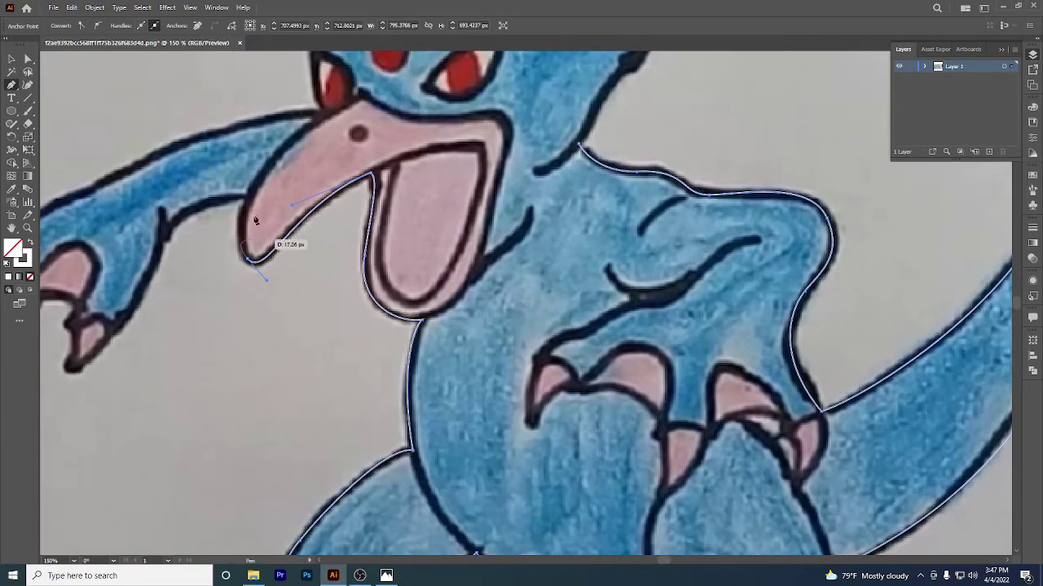
click(251, 197)
drag(282, 183, 360, 140)
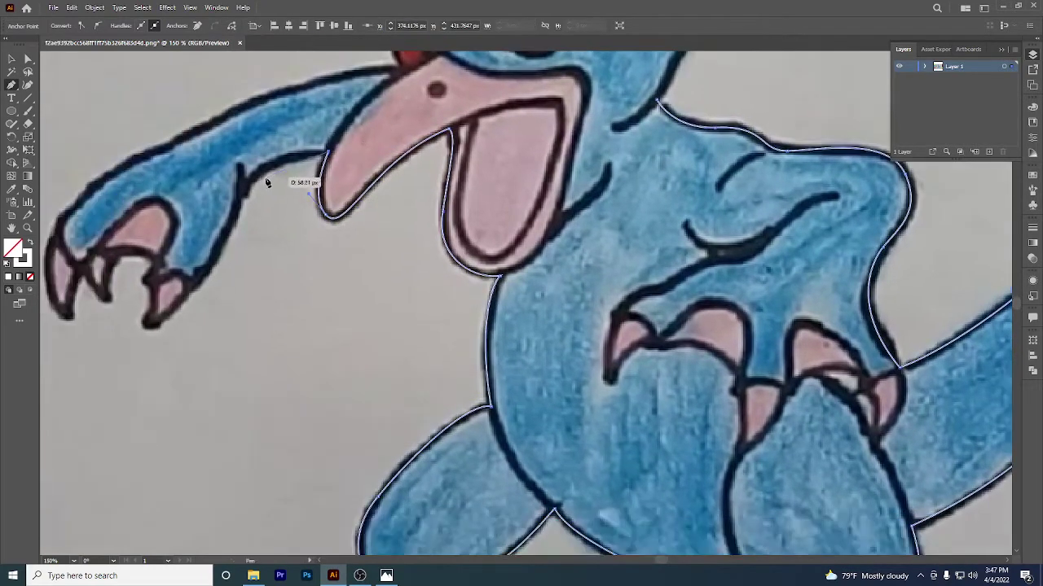
Trace the underside of the outstretched arm down to the tip of the first hand claw, ending in a corner point.
drag(242, 196, 230, 229)
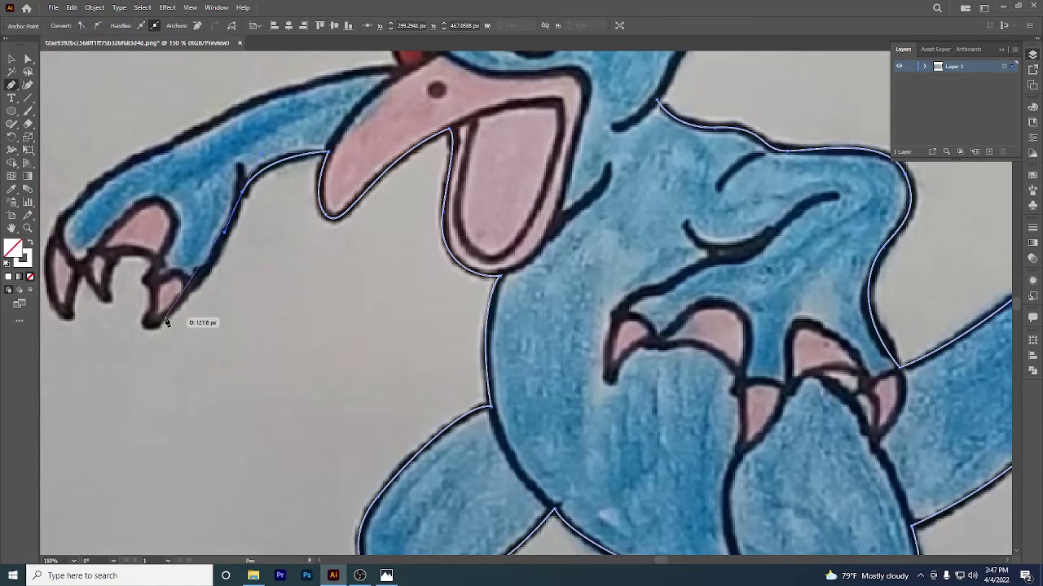
drag(149, 324, 127, 335)
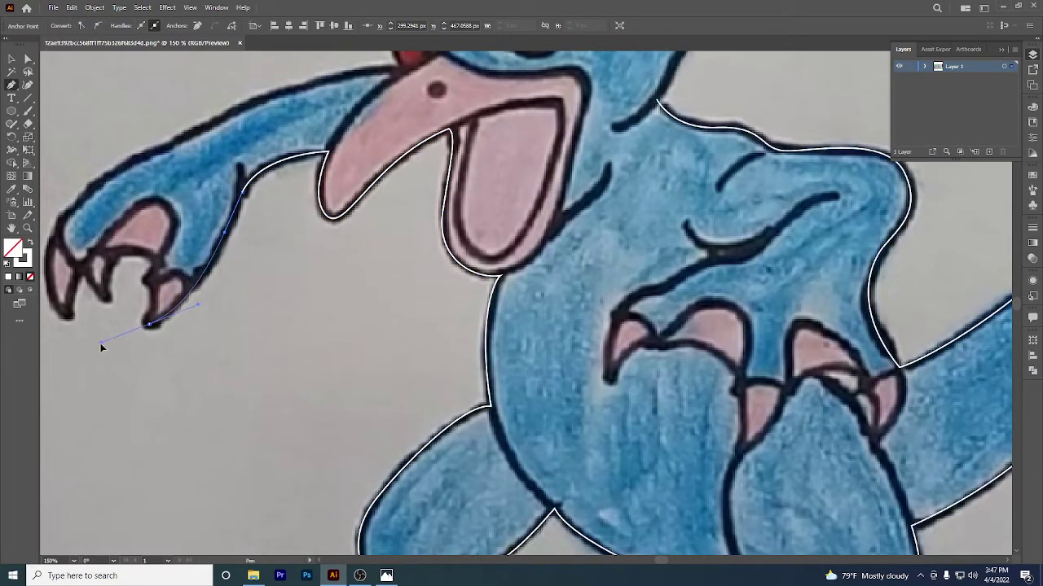
click(150, 321)
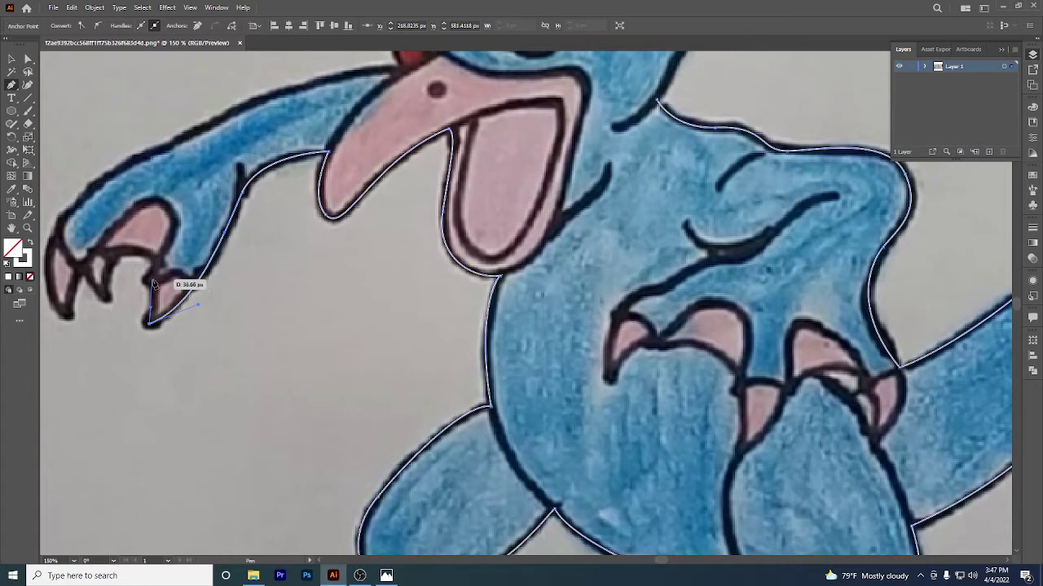
Trace from the first hand claw through the gap between the fingers and around the remaining claws to the outermost one.
drag(149, 280, 152, 268)
drag(135, 256, 106, 251)
drag(112, 302, 114, 307)
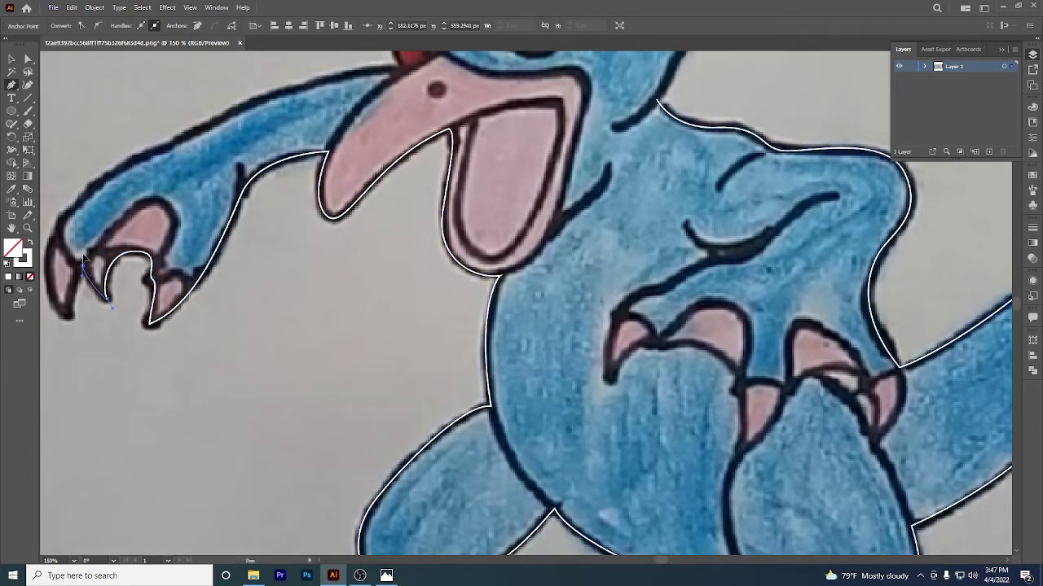
drag(78, 242, 72, 283)
drag(70, 320, 157, 101)
Trace the upper edge of the outstretched arm from the hand to where it meets the face beside the beak.
key(space)
drag(160, 99, 259, 147)
key(space)
drag(259, 147, 230, 180)
drag(344, 164, 380, 176)
drag(320, 99, 321, 102)
key(space)
Trace the side of the face past the eye and around the first head spike to its inner base.
drag(322, 103, 262, 300)
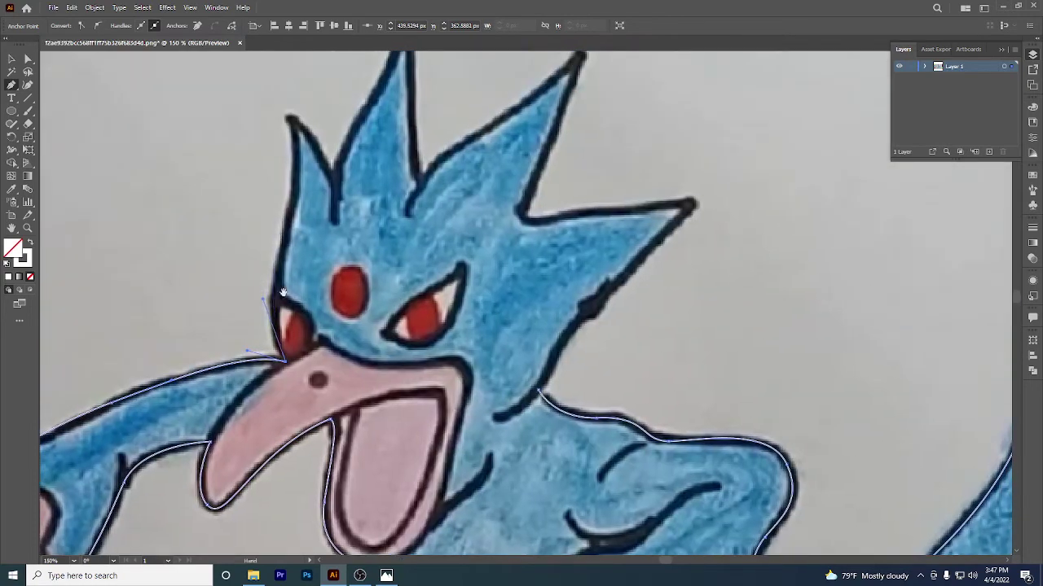
drag(285, 240, 291, 212)
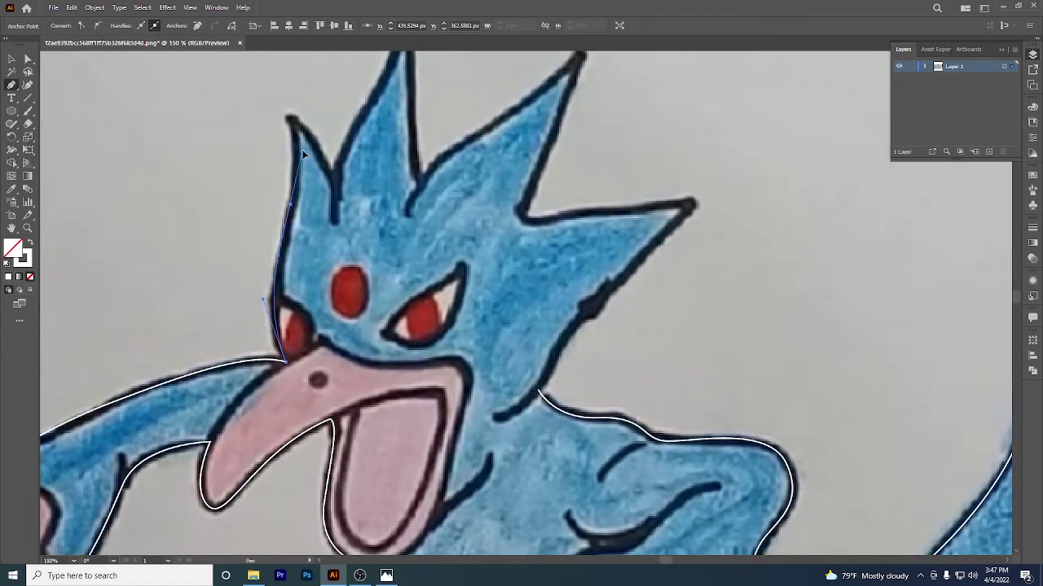
scroll(303, 124, up, 3)
drag(295, 186, 318, 205)
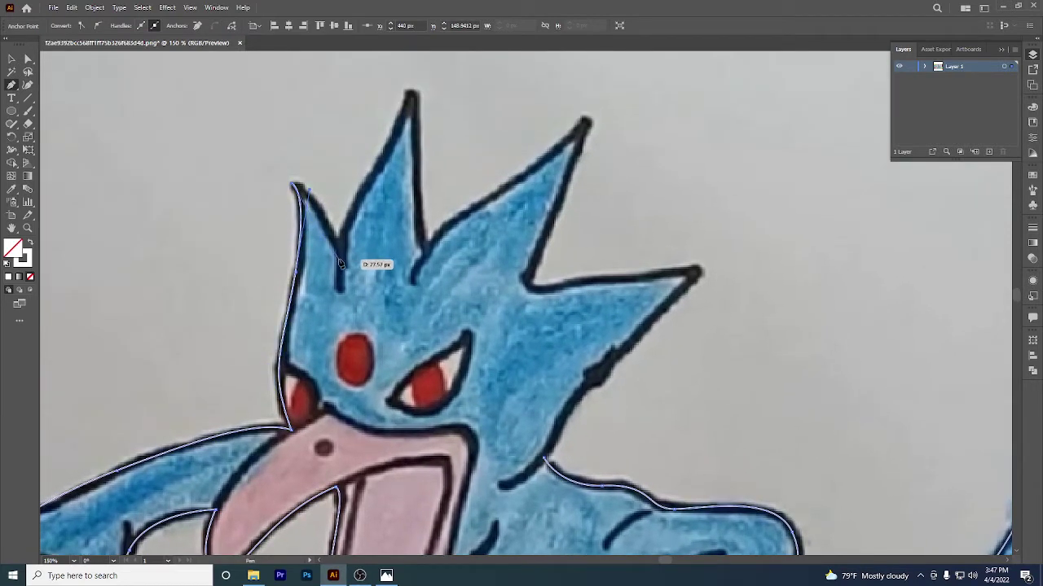
drag(343, 259, 365, 326)
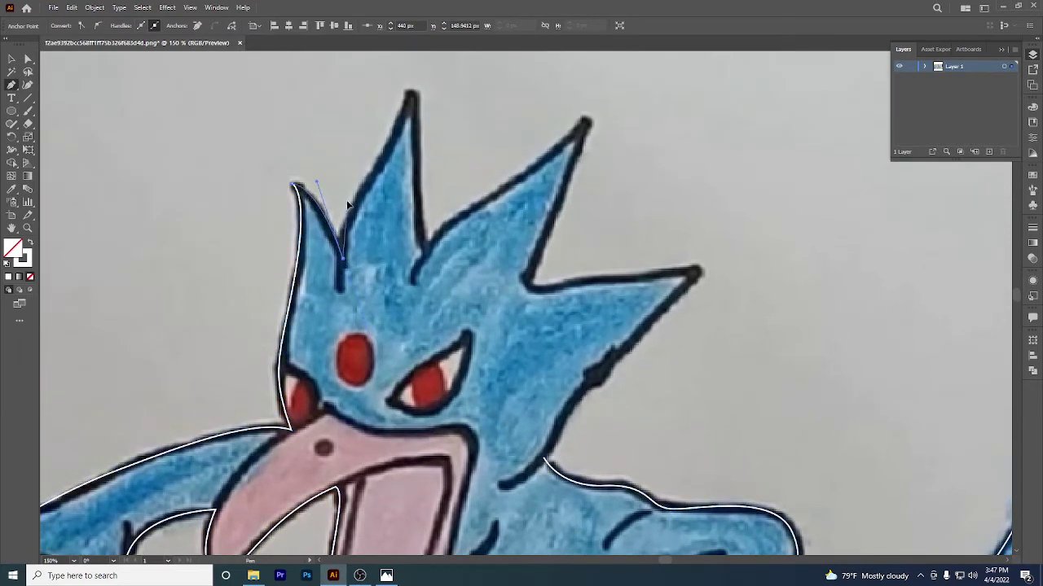
Trace both edges of the second, tallest head spike down to the notch before the third spike.
drag(347, 206, 338, 256)
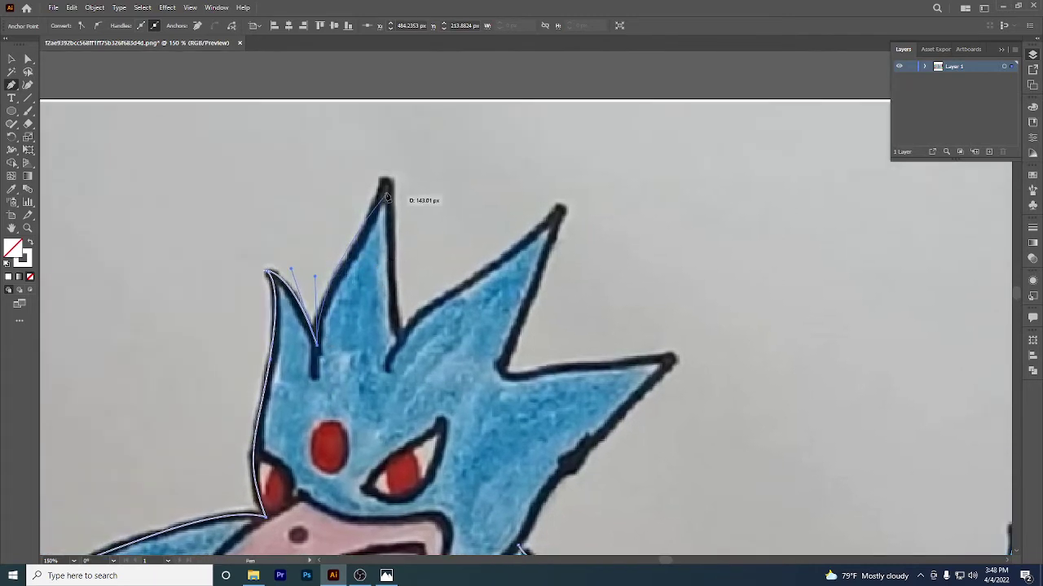
drag(385, 183, 405, 96)
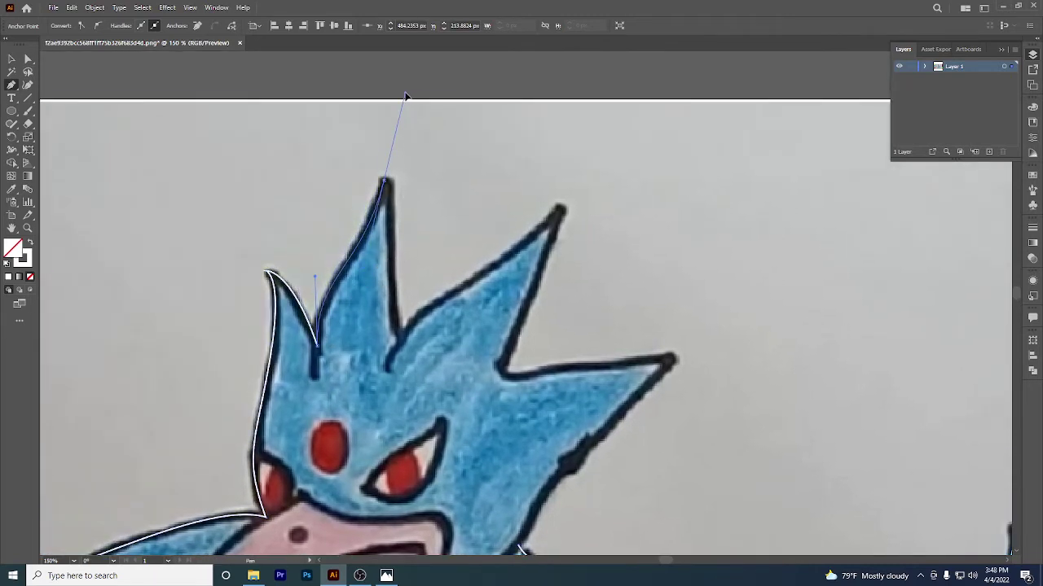
drag(397, 153, 387, 182)
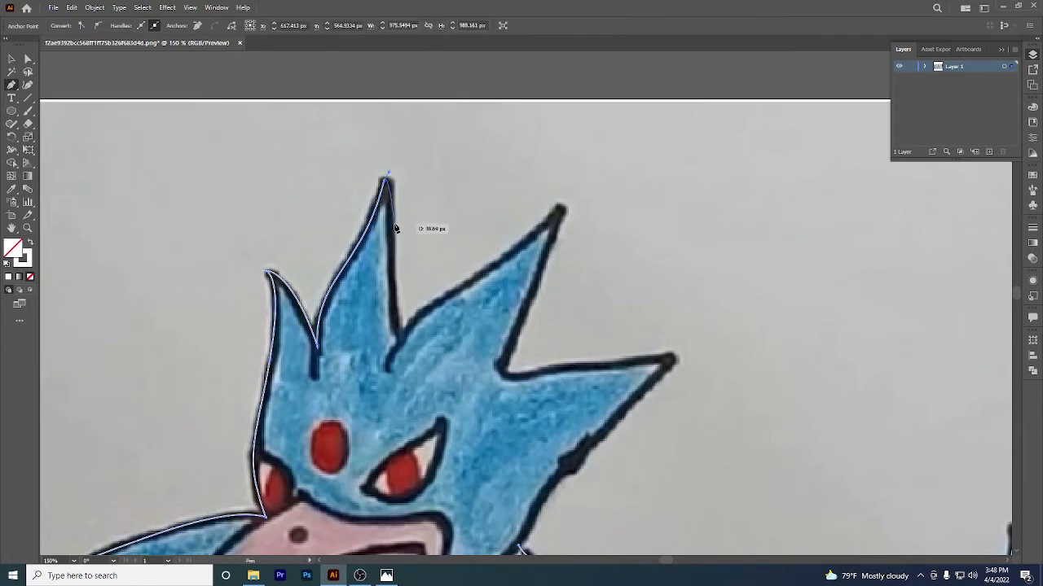
drag(392, 238, 374, 186)
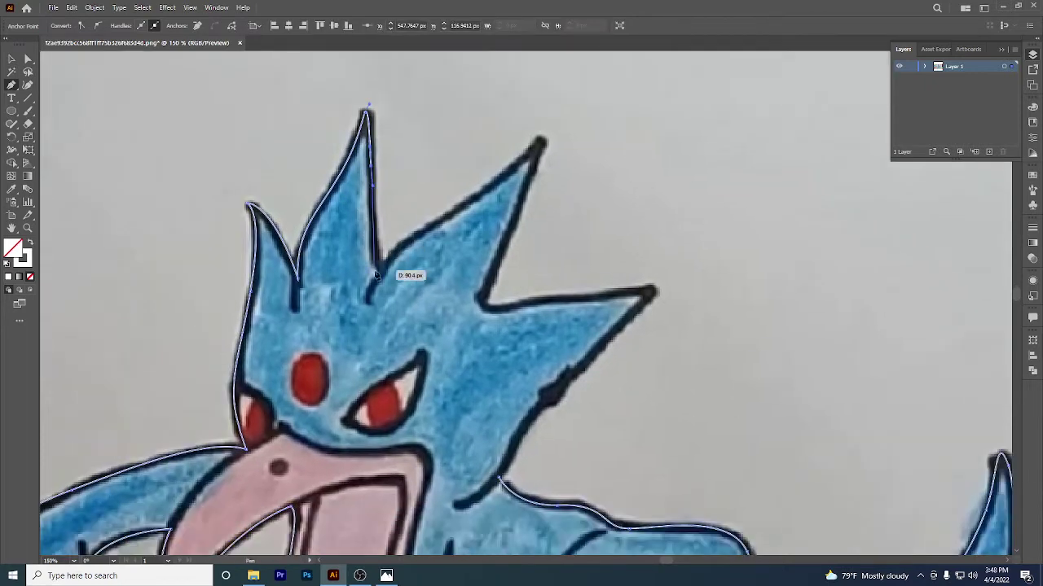
click(380, 274)
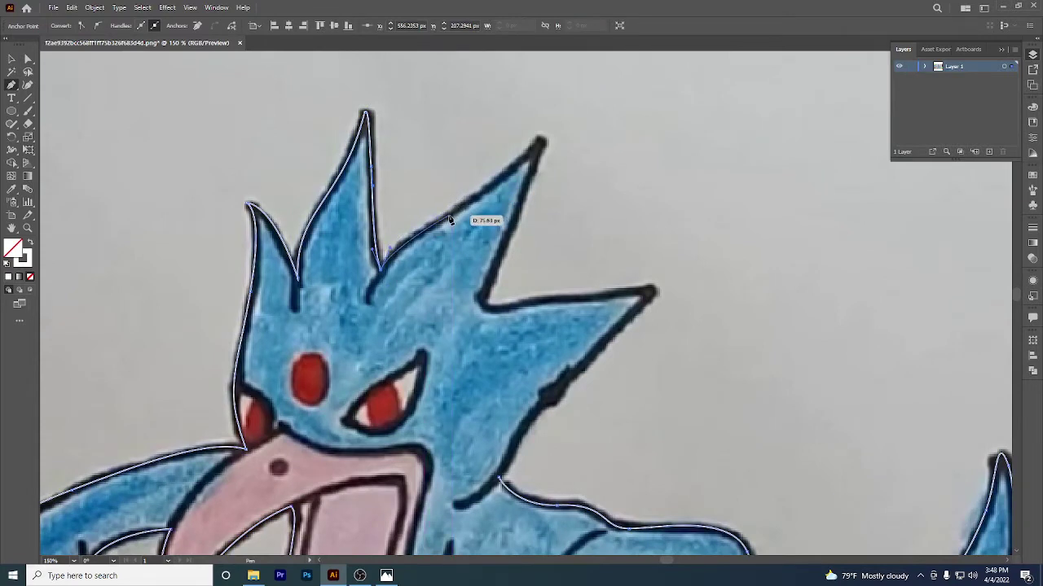
Trace both edges of the third head spike down to the notch before the last spike.
click(476, 201)
click(538, 145)
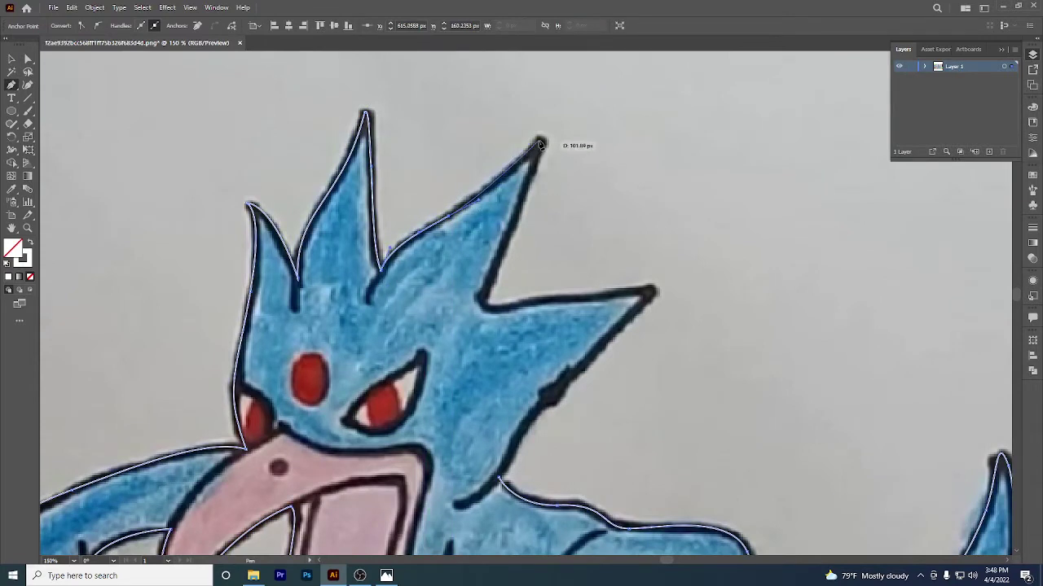
click(482, 308)
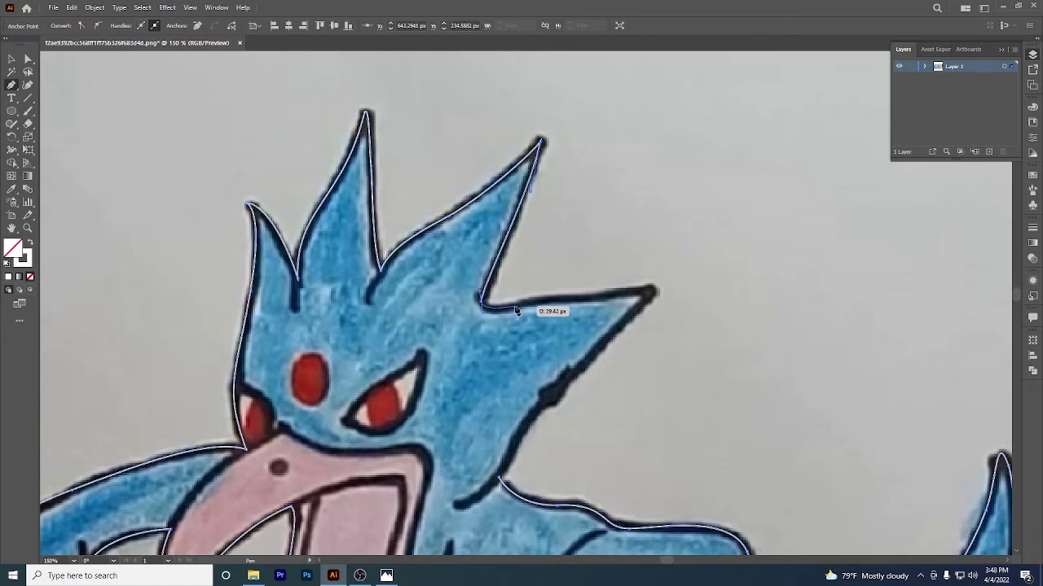
Trace the last head spike and the back of the head, closing the outline at its starting point on the neck.
drag(515, 306, 559, 285)
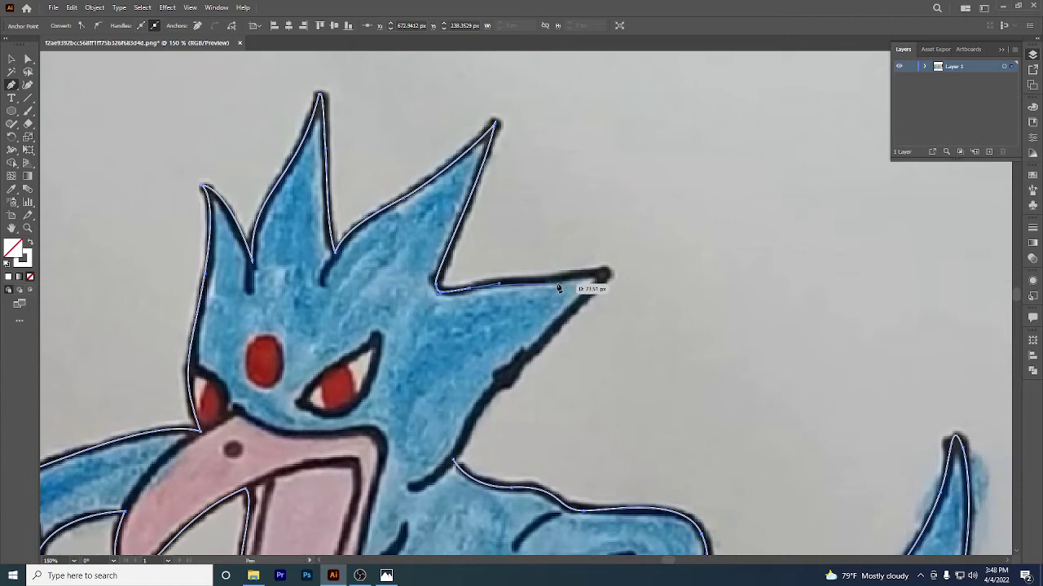
click(607, 275)
click(548, 334)
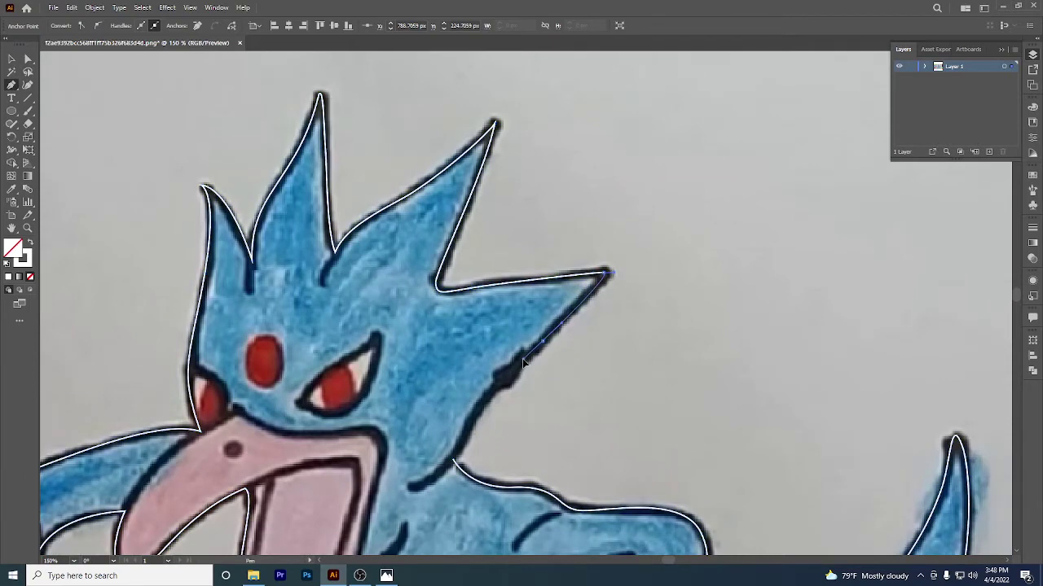
scroll(505, 350, down, 2)
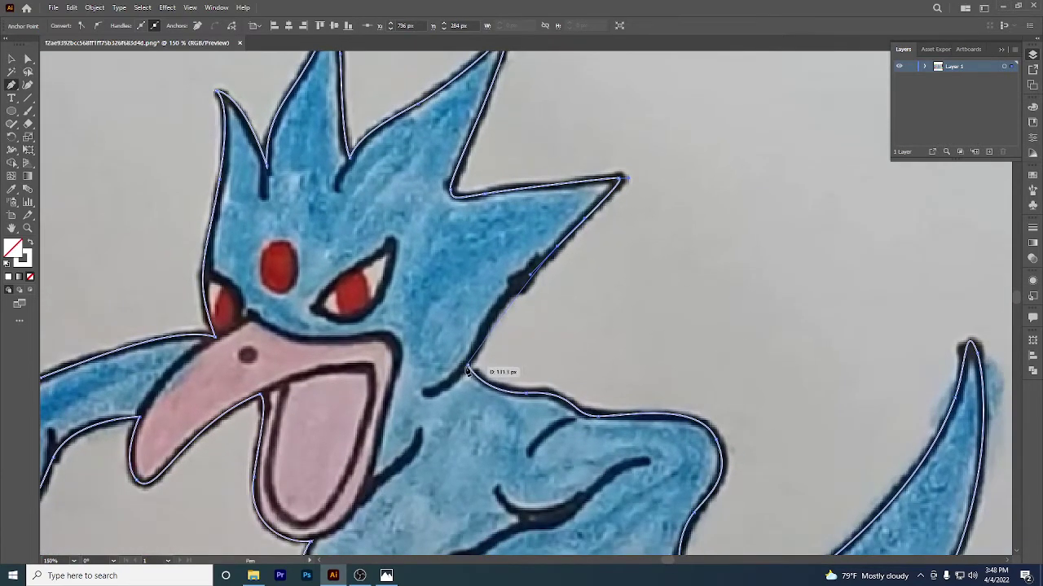
drag(471, 362, 457, 416)
View the whole drawing and expand Layer 1 to list the path and the image.
scroll(438, 434, down, 5)
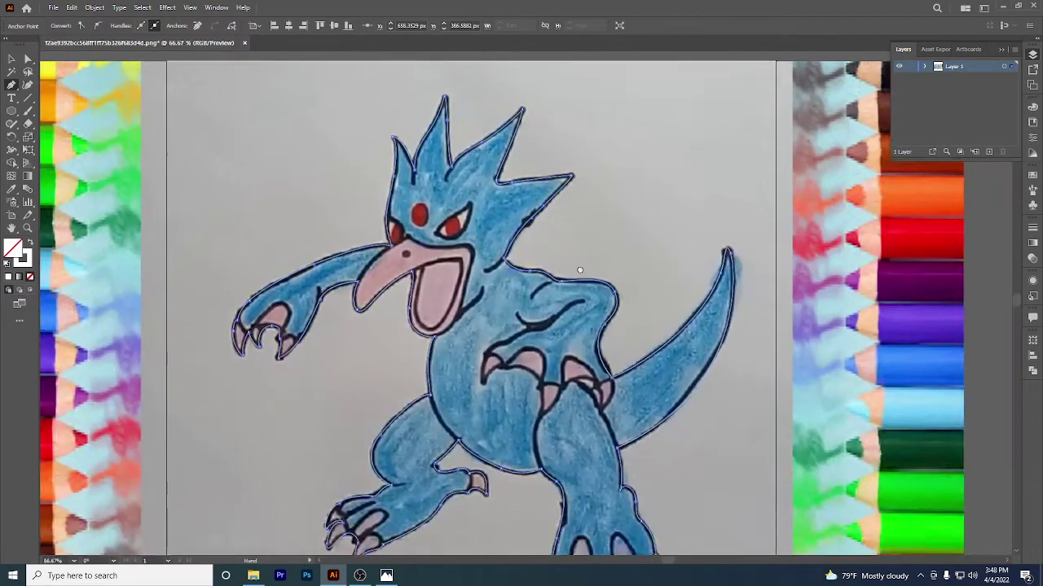
drag(580, 271, 585, 249)
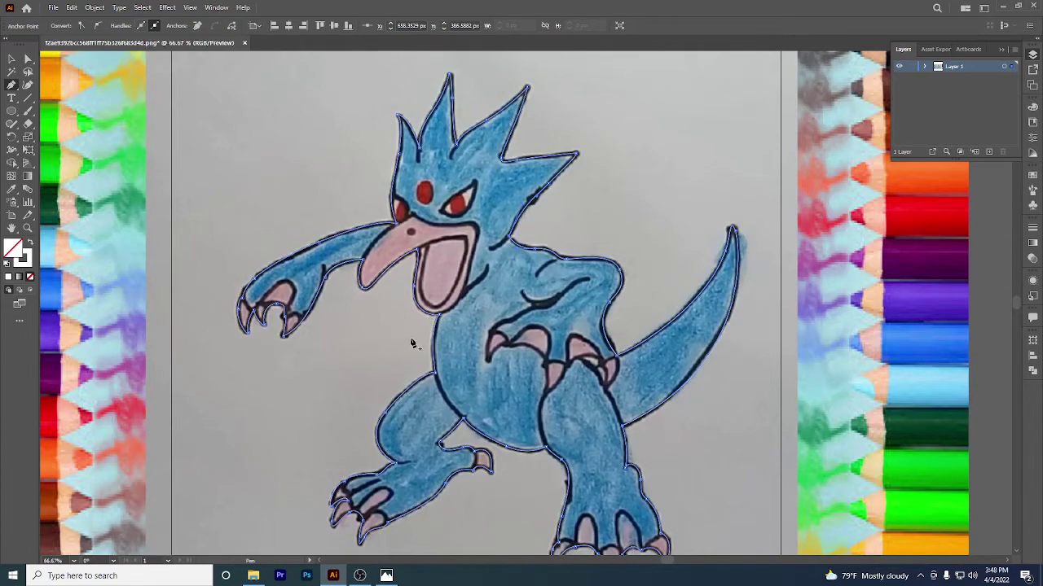
scroll(411, 342, down, 2)
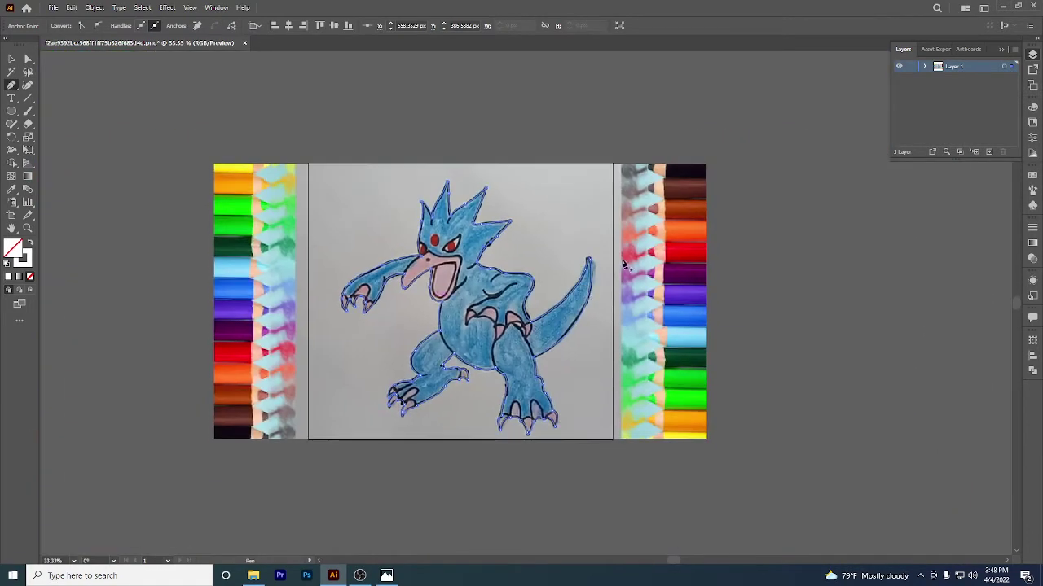
click(929, 68)
click(926, 68)
click(925, 68)
Examine the closed outline around the creature's head, body, legs and tail against the drawing.
drag(542, 213, 558, 257)
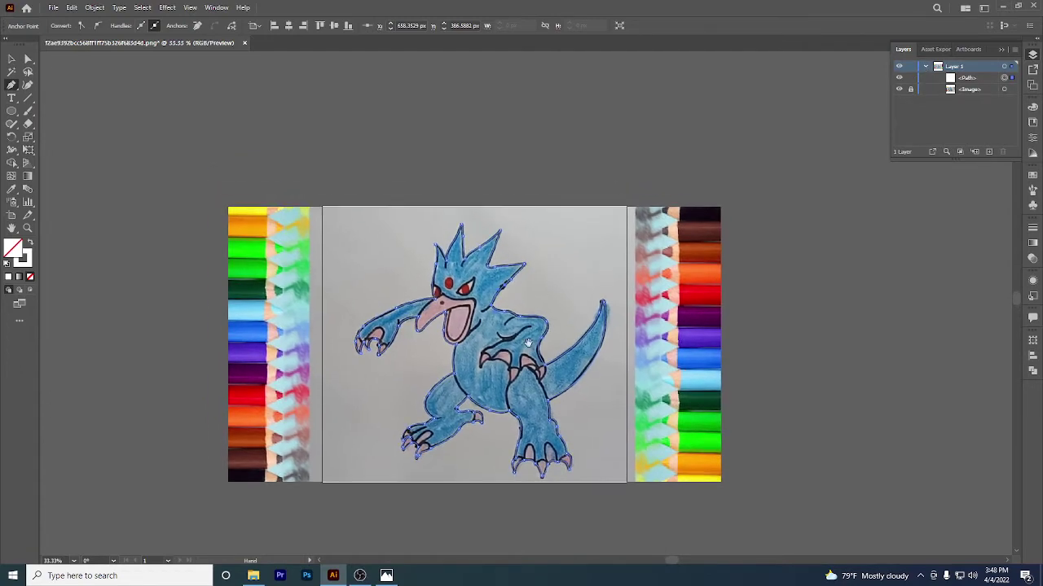
scroll(527, 348, up, 3)
drag(570, 308, 610, 265)
drag(432, 210, 443, 247)
drag(589, 335, 587, 163)
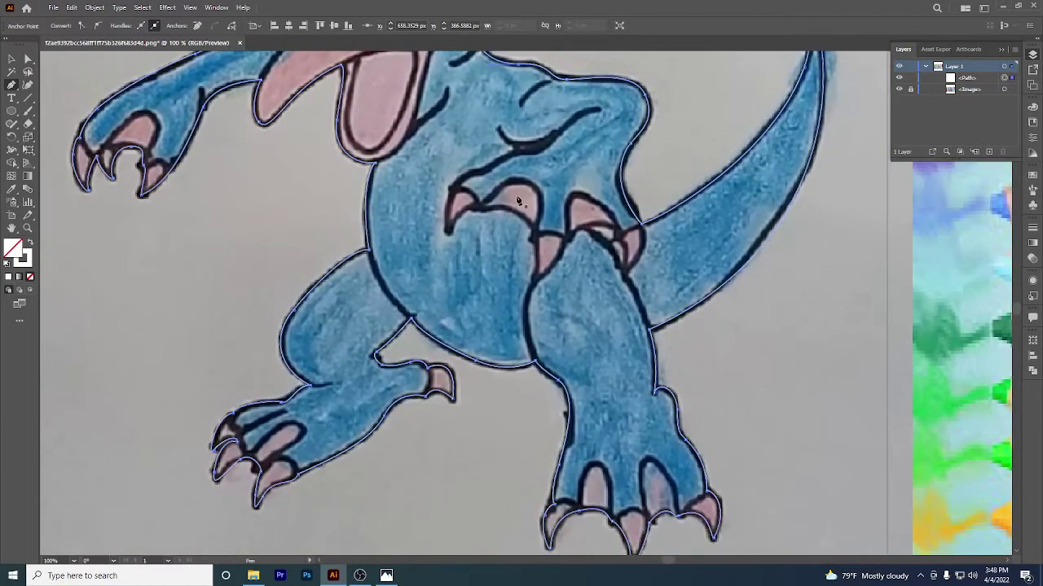
drag(505, 179, 482, 224)
scroll(484, 230, down, 1)
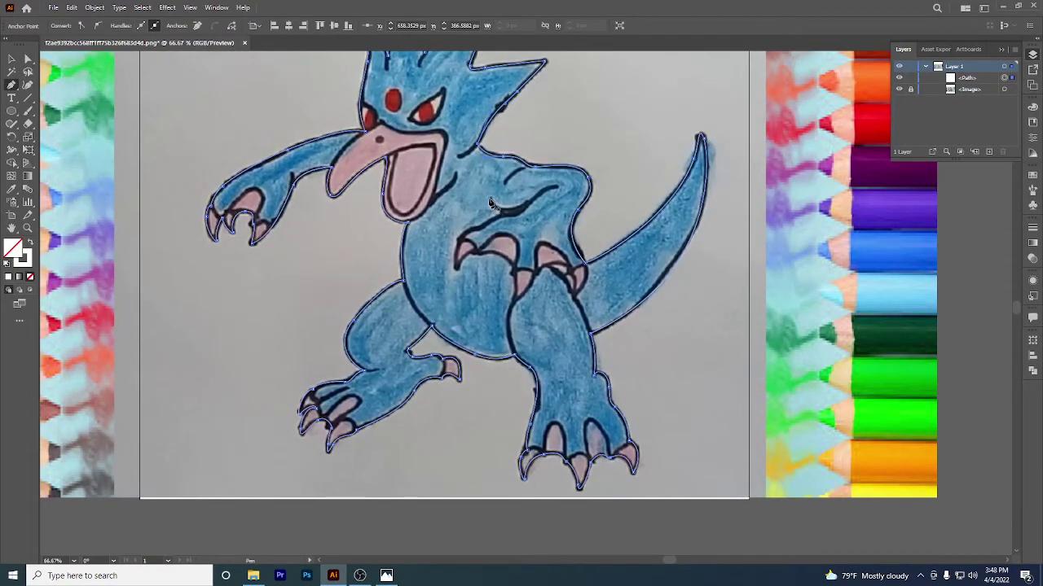
Trace the curved elbow crease of the bent arm as an open path with the Pen tool.
click(491, 203)
scroll(495, 201, up, 2)
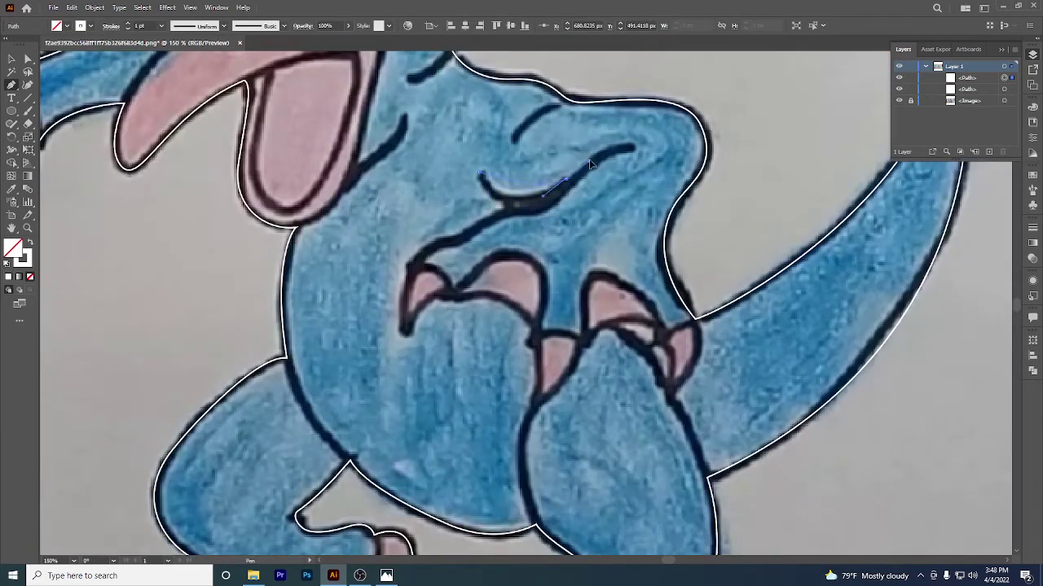
drag(589, 159, 614, 143)
click(631, 147)
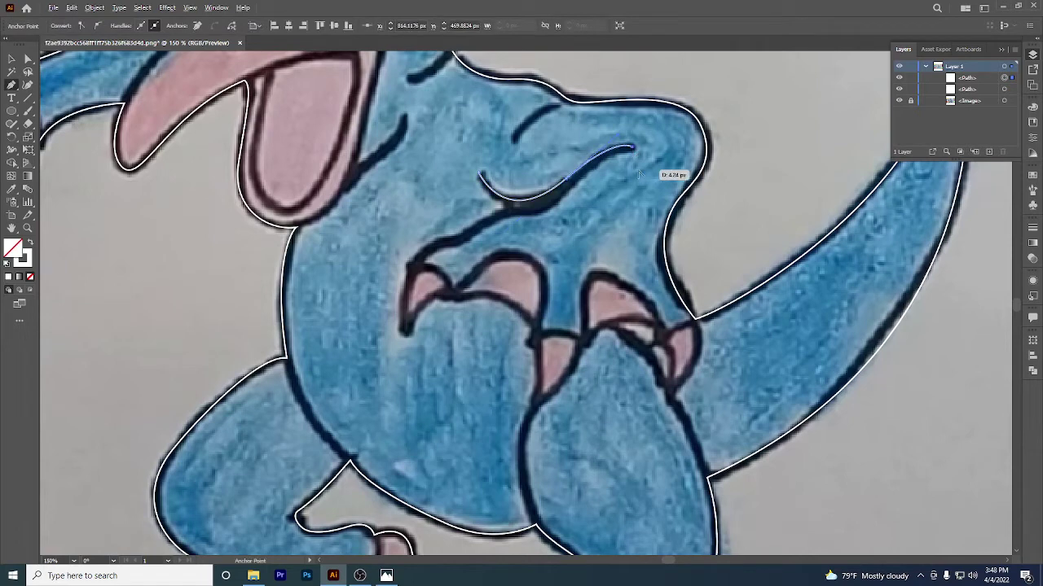
drag(543, 230, 518, 258)
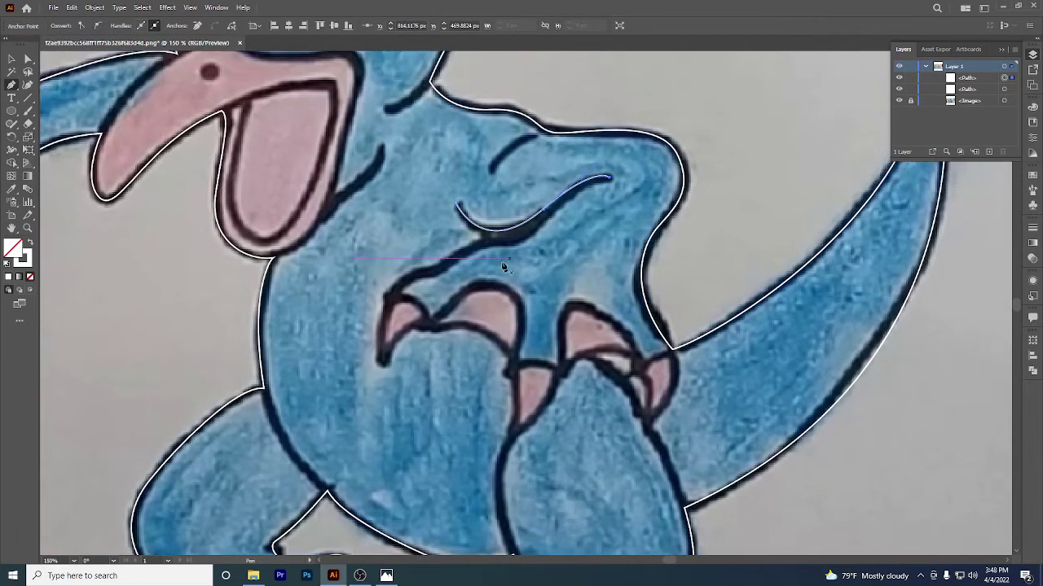
drag(425, 332, 433, 322)
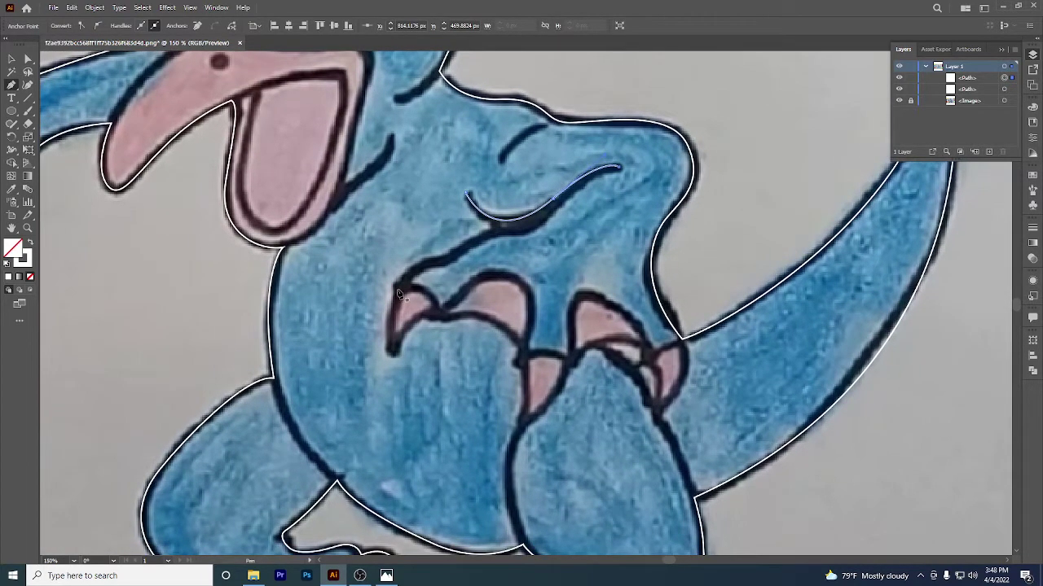
click(571, 190)
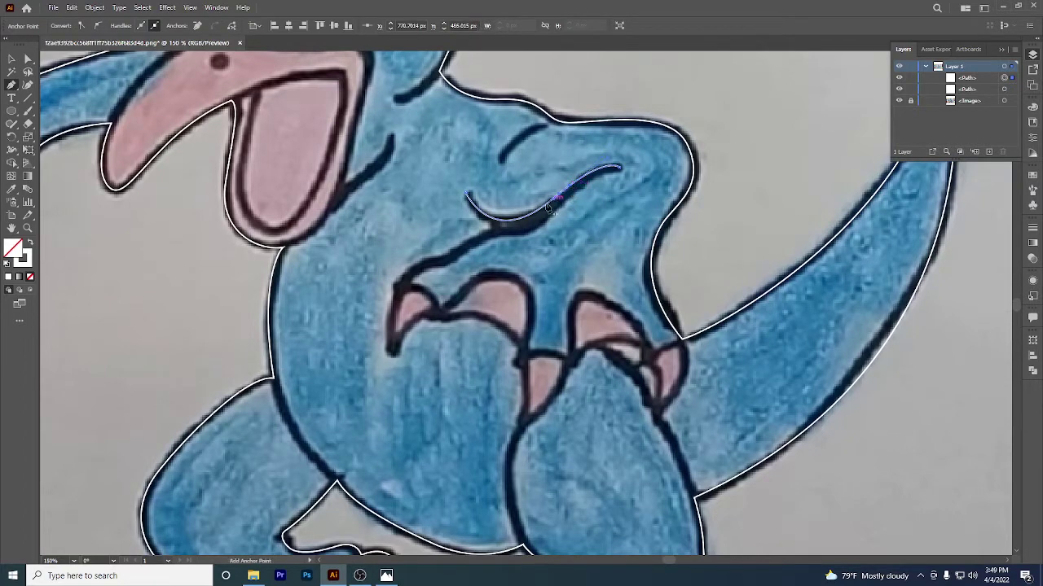
Trace the forearm's edge from the first claw up to the elbow crease as a separate open path.
click(401, 288)
drag(441, 259, 463, 255)
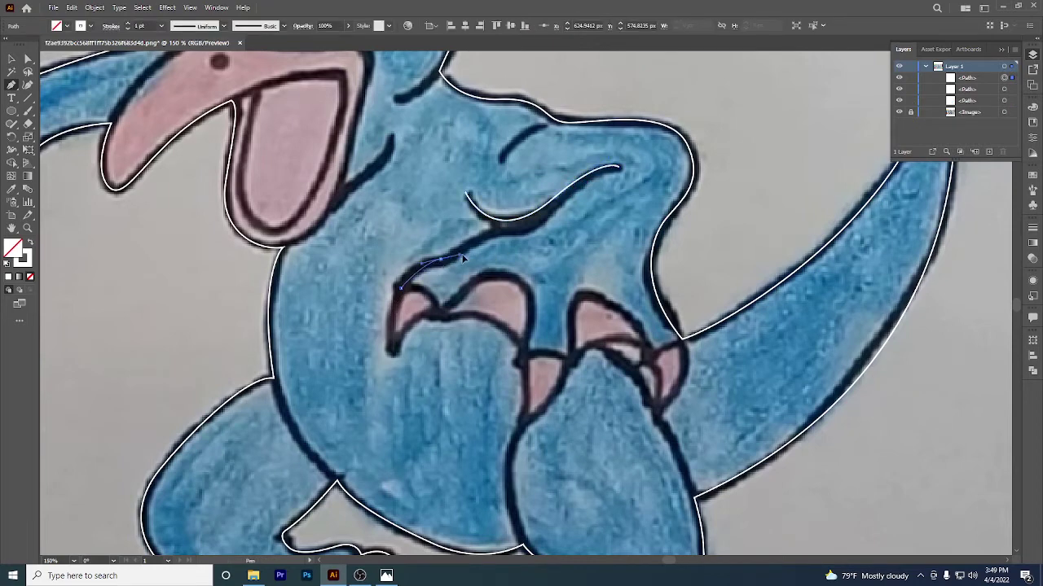
click(501, 230)
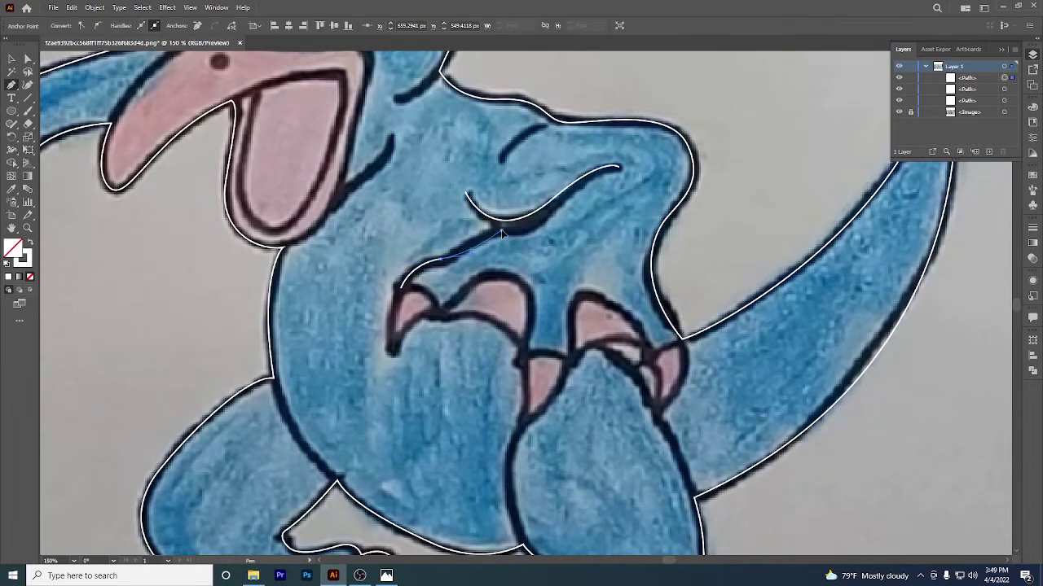
drag(527, 228, 567, 178)
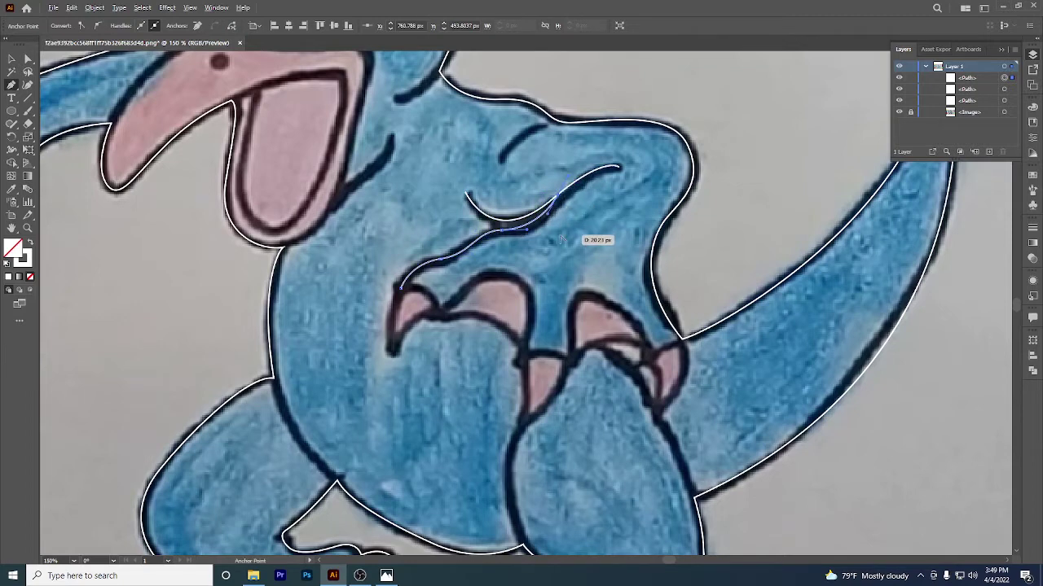
key(space)
drag(488, 273, 499, 253)
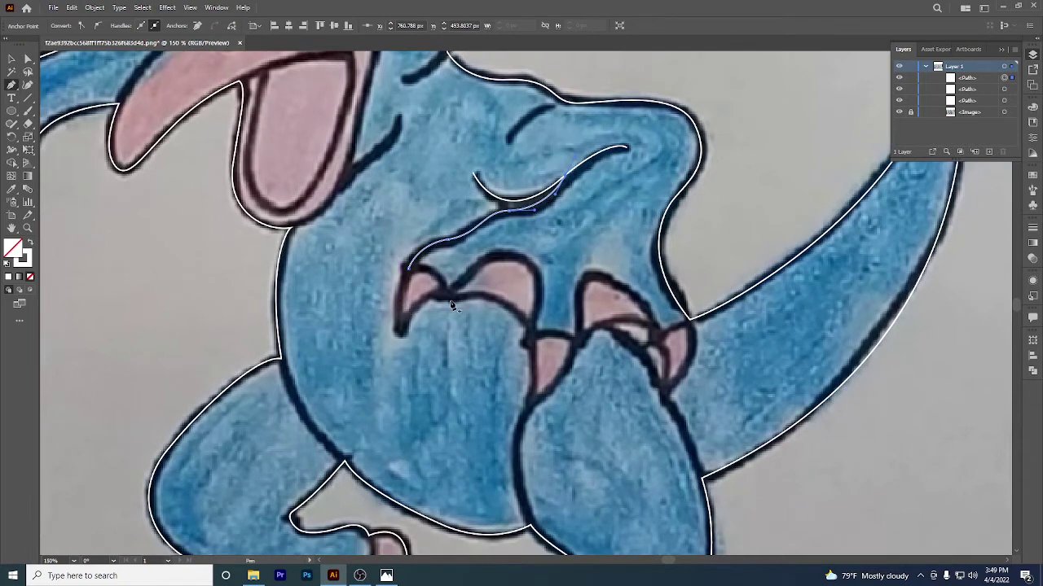
Trace the first claw of the bent arm's hand as a closed path beside the forearm line.
drag(446, 299, 408, 275)
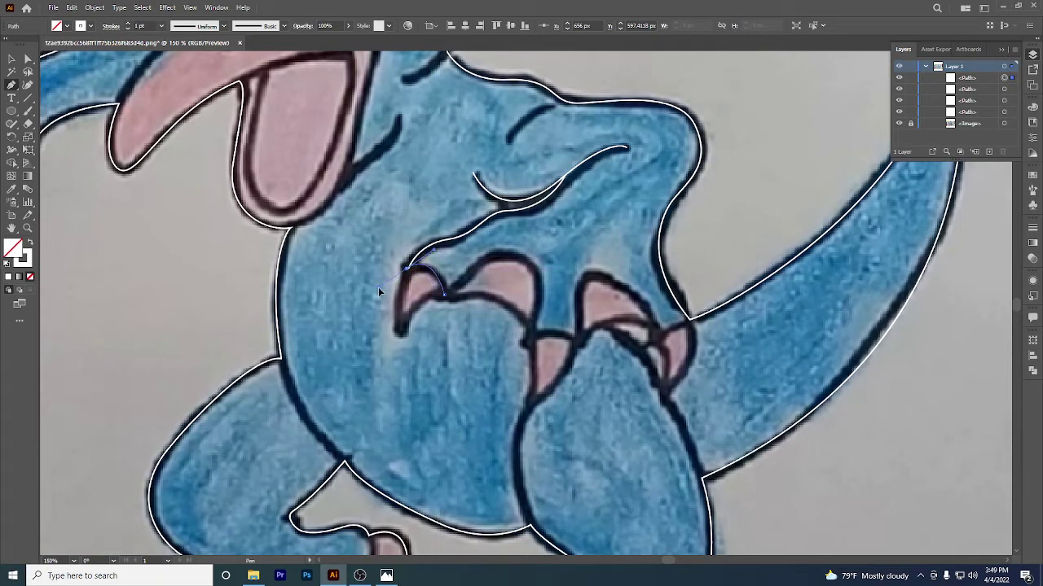
drag(383, 281, 384, 280)
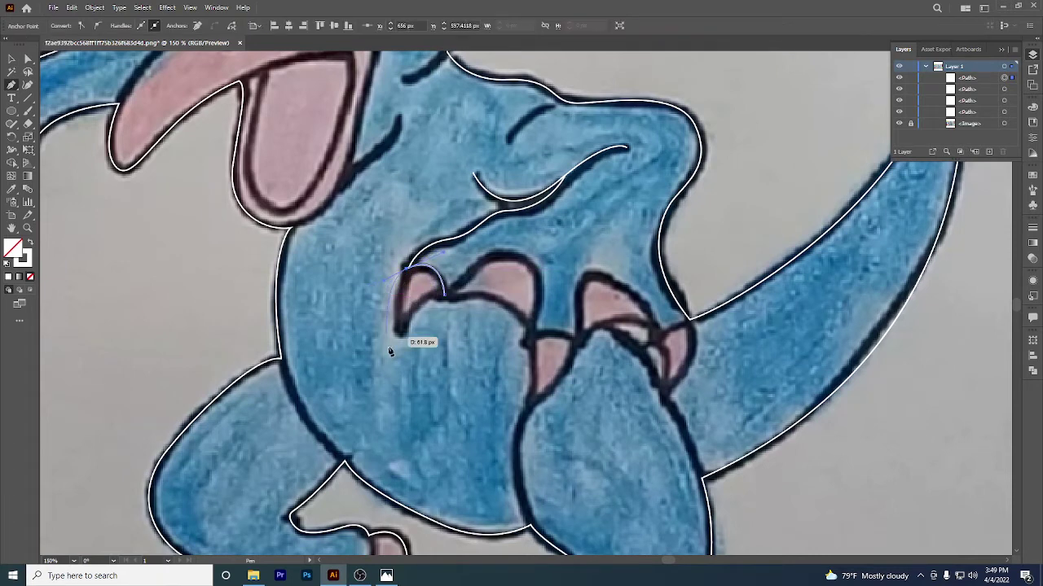
drag(407, 334, 403, 328)
drag(385, 281, 387, 278)
drag(444, 295, 444, 338)
Trace the second claw as a closed path, from its tip over the top to the first claw and back.
click(496, 368)
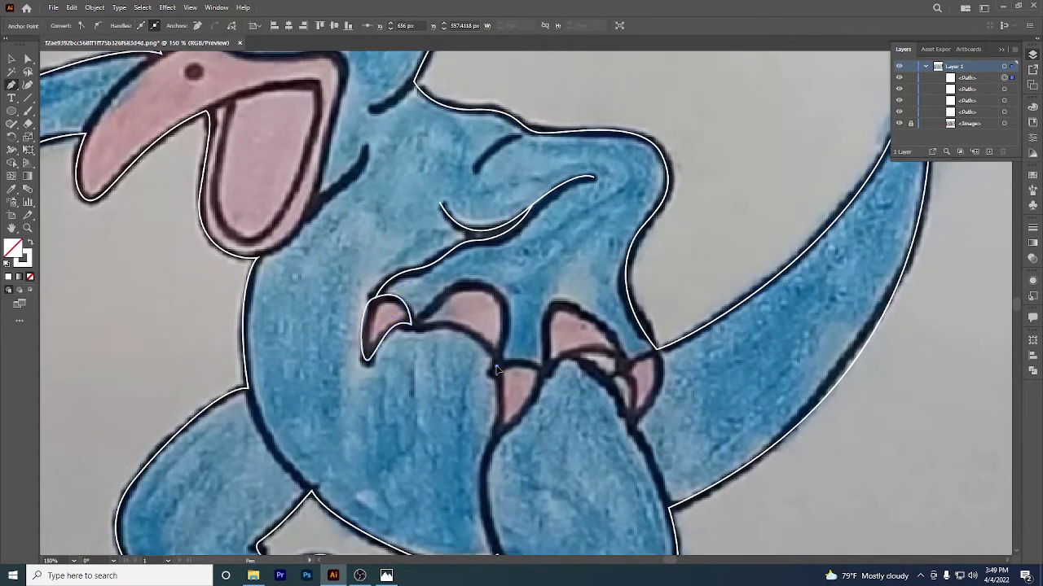
drag(492, 290, 473, 268)
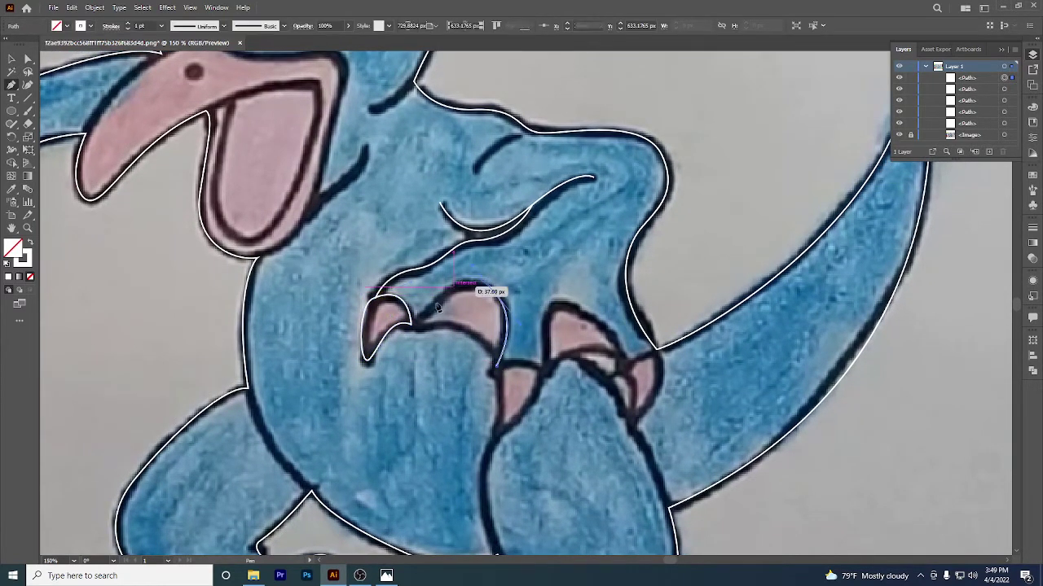
drag(411, 326, 404, 338)
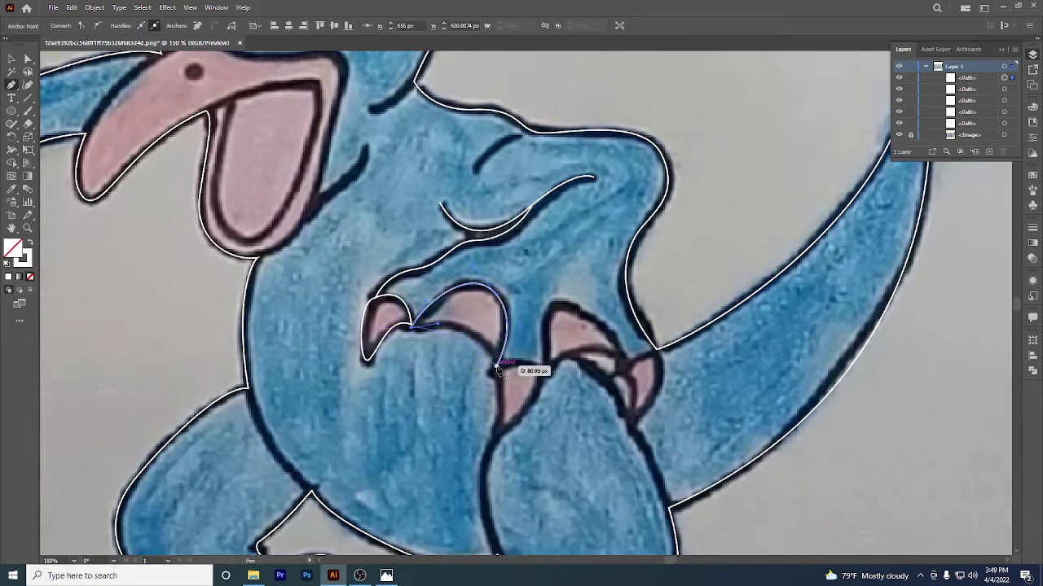
drag(497, 368, 422, 312)
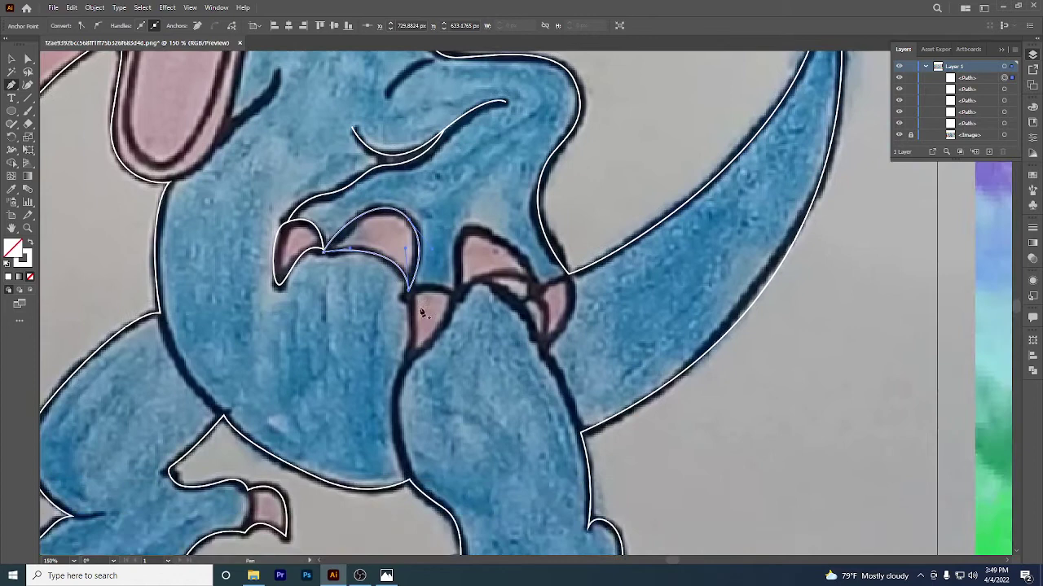
Trace the third, downward-pointing claw above the thigh as a closed path.
click(408, 359)
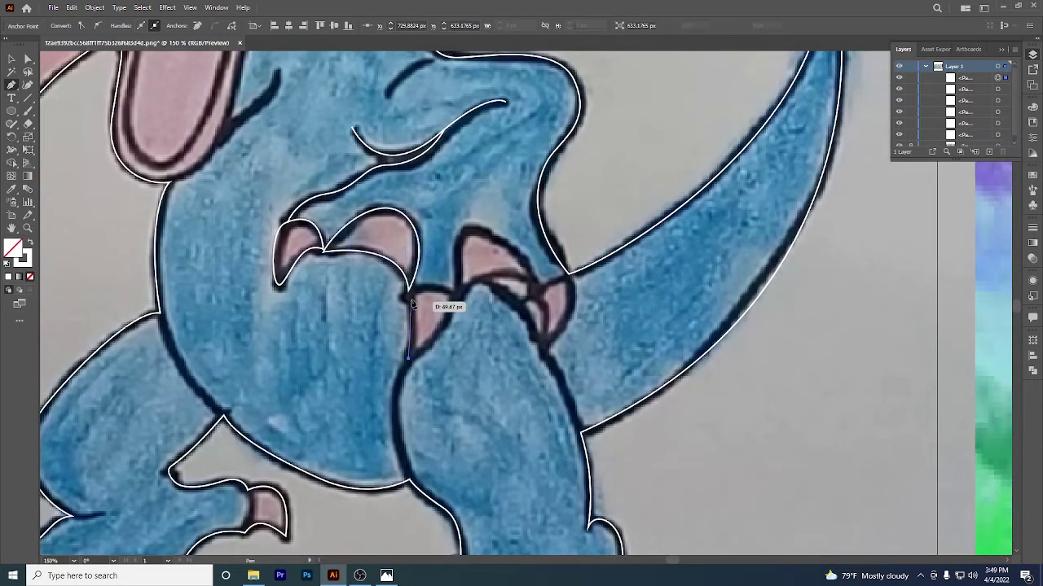
drag(408, 290, 447, 294)
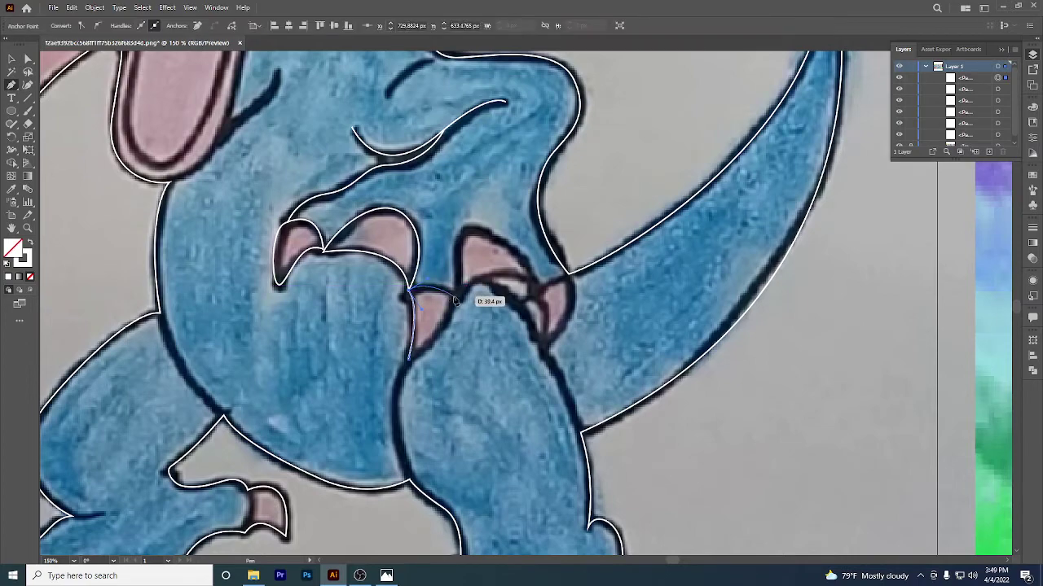
click(457, 303)
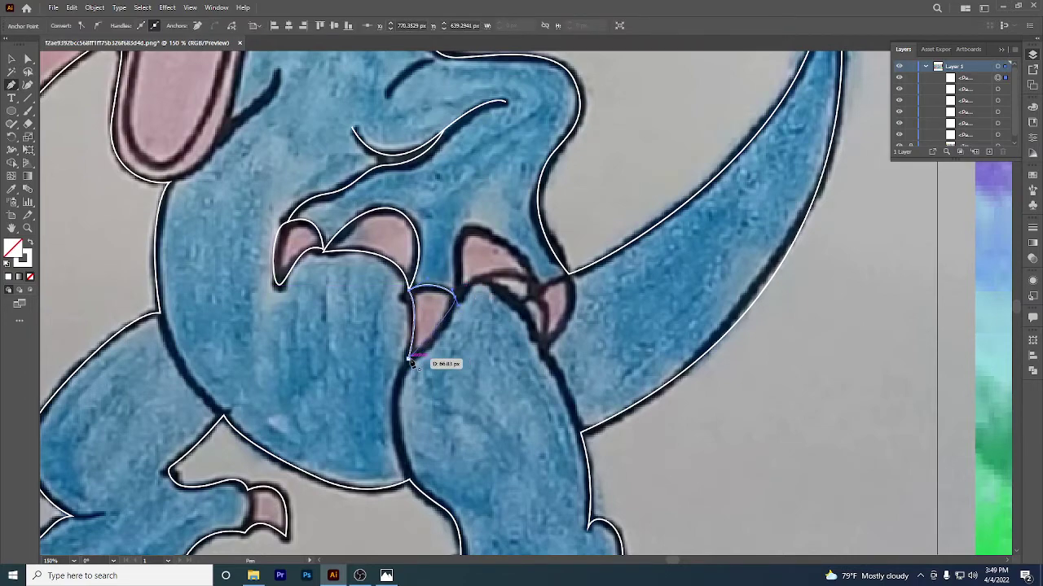
click(410, 360)
scroll(407, 379, down, 3)
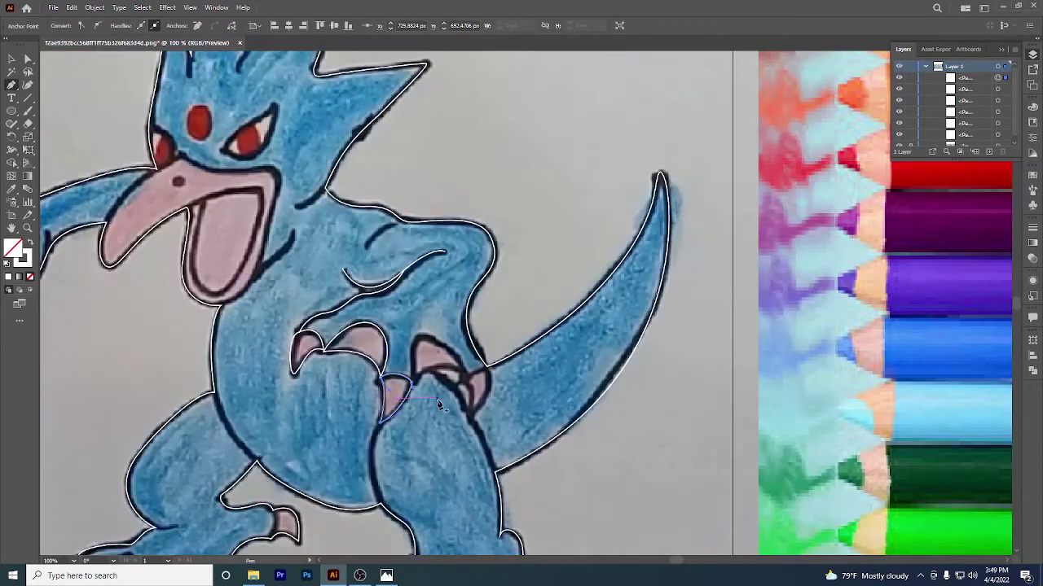
Trace the fourth claw and the last claw beside the tail as one closed outline along the thigh's upper edge.
scroll(434, 383, up, 4)
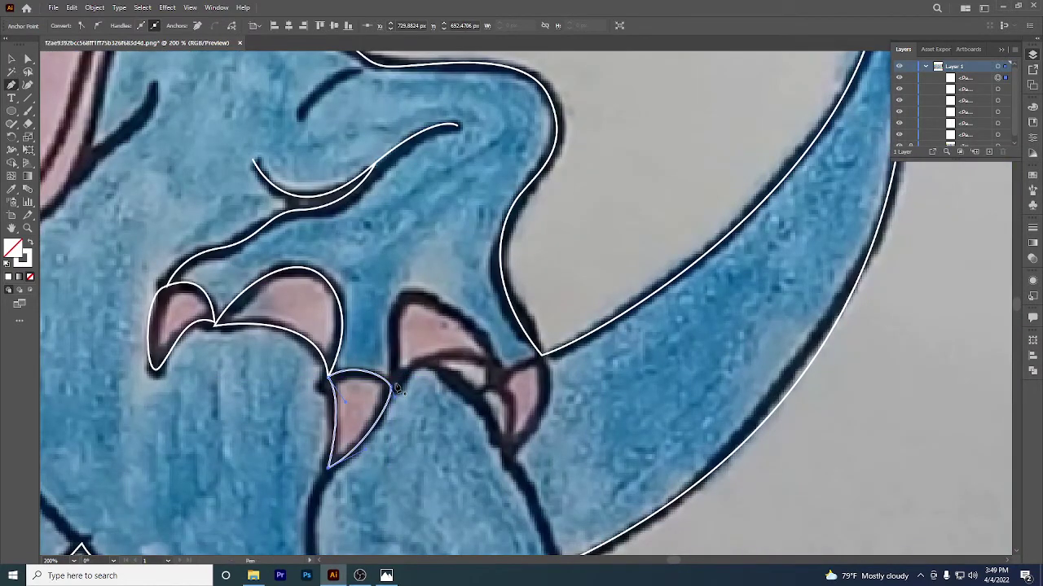
click(395, 383)
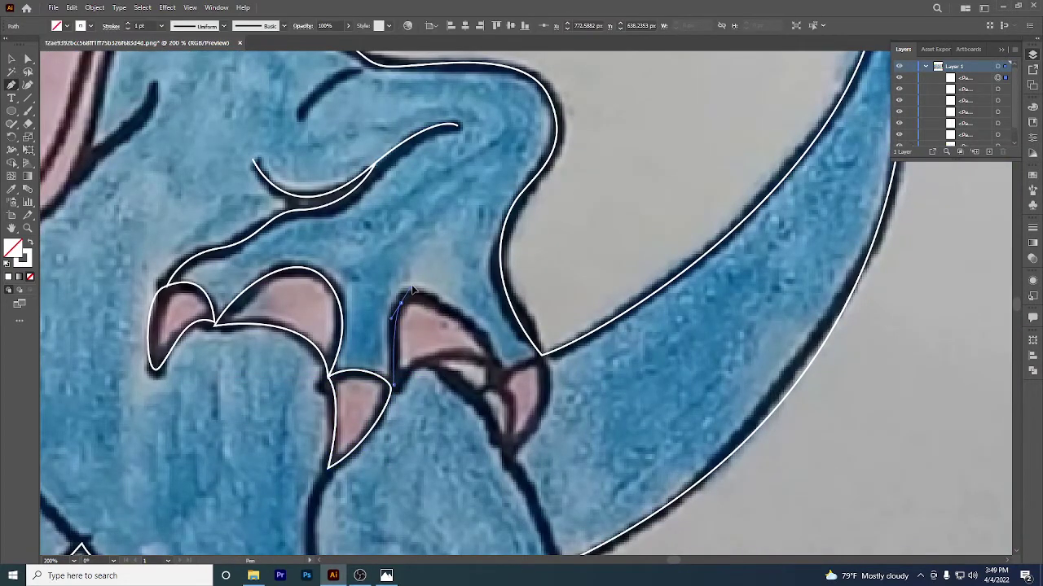
drag(417, 282, 420, 287)
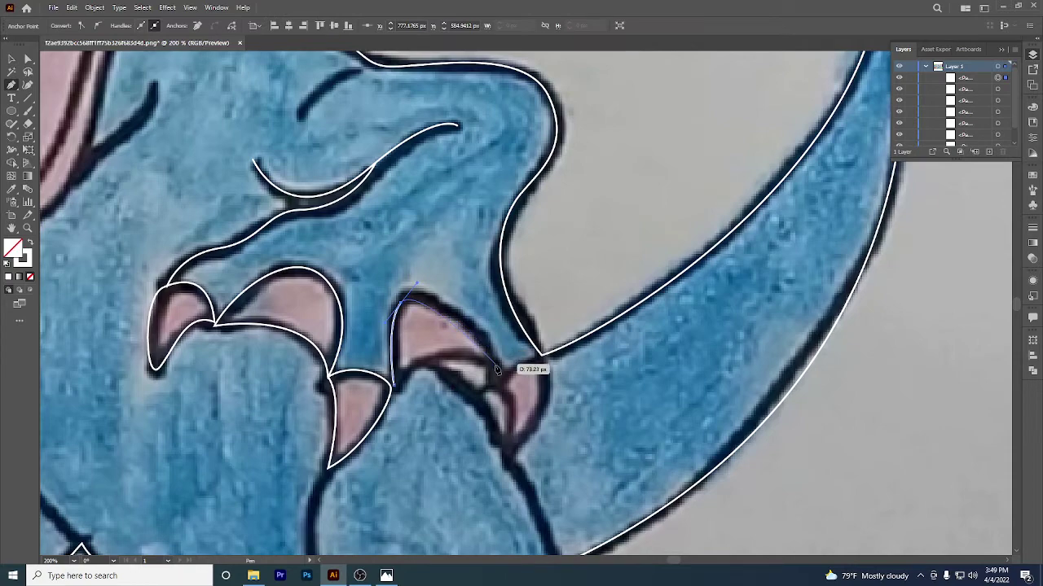
drag(495, 367, 513, 414)
scroll(496, 390, down, 3)
drag(505, 378, 505, 437)
scroll(498, 398, up, 3)
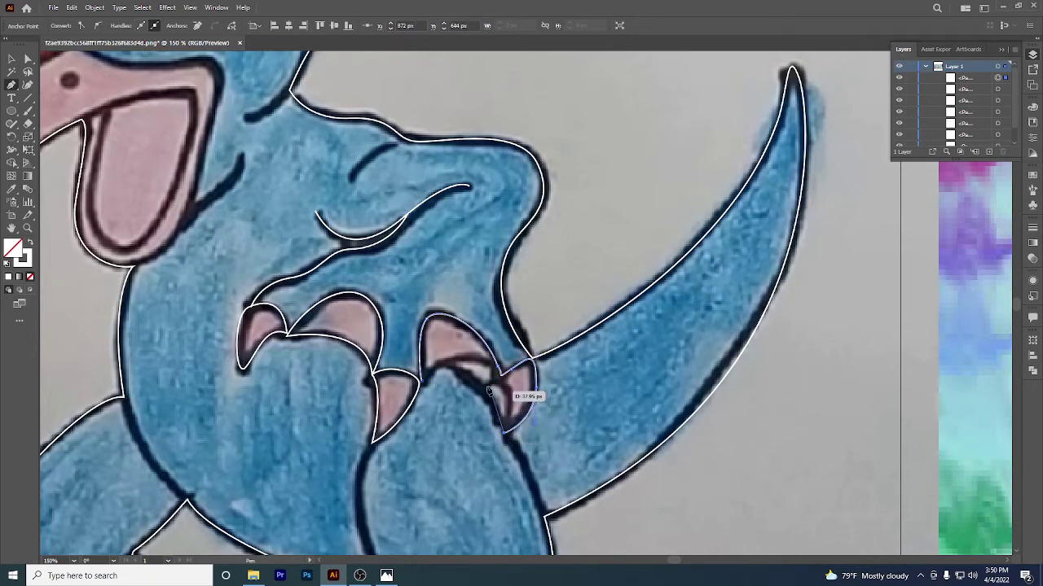
drag(421, 381, 373, 430)
Draw two closed loops overlapping the thigh to mark the inner edges of the last two claws.
click(443, 382)
drag(469, 356, 454, 386)
click(440, 382)
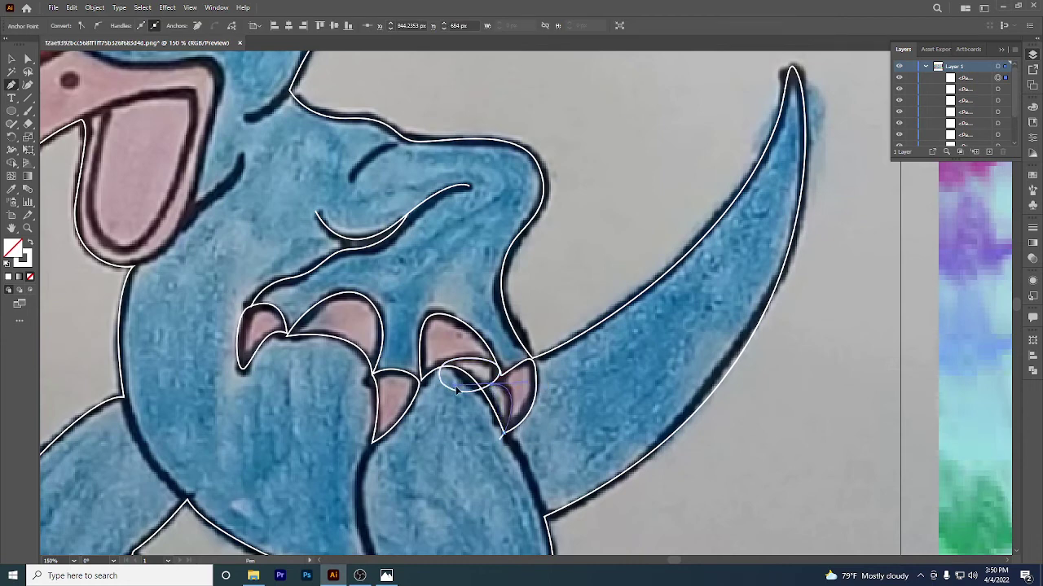
click(463, 418)
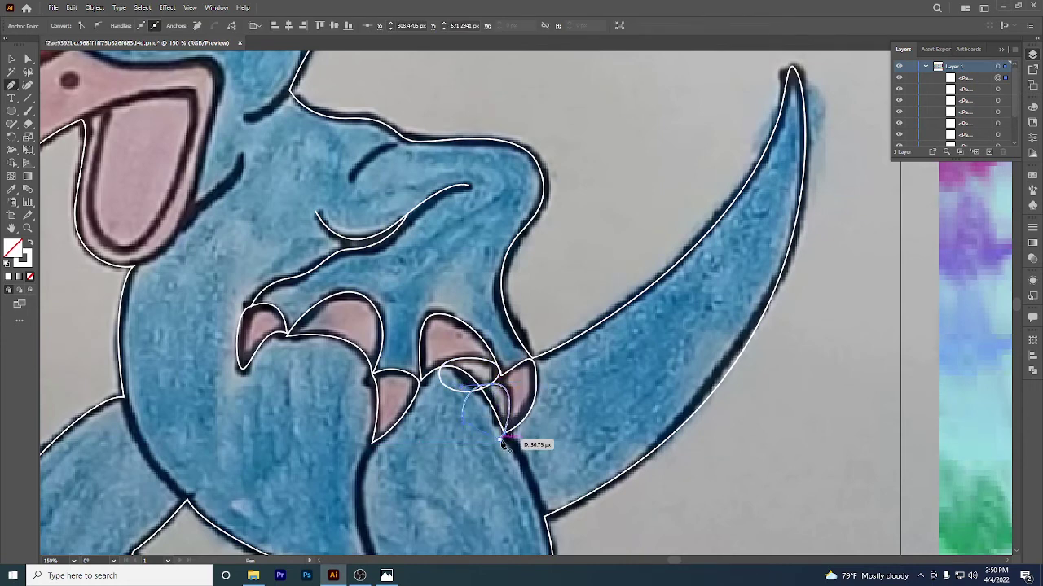
click(501, 437)
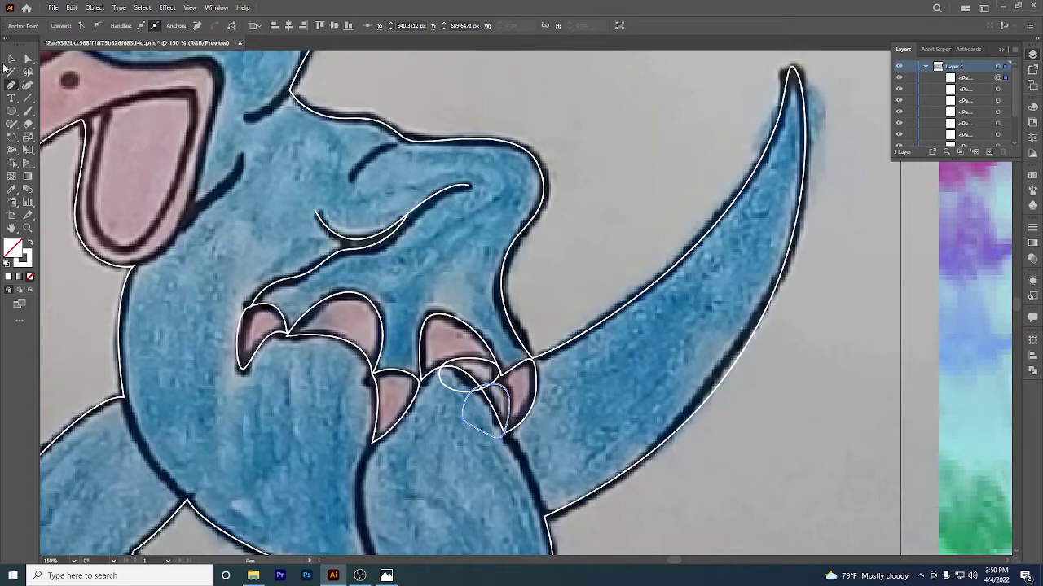
Select both loops together with the last two claws' outline and trim the loops' excess over the thigh with Shape Builder.
click(10, 59)
shift+click(459, 391)
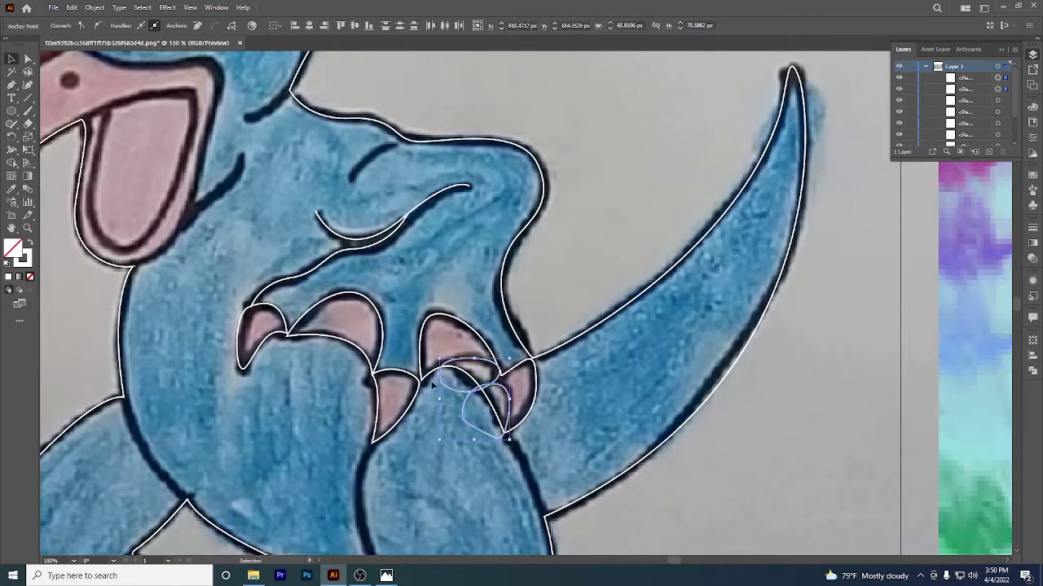
click(13, 164)
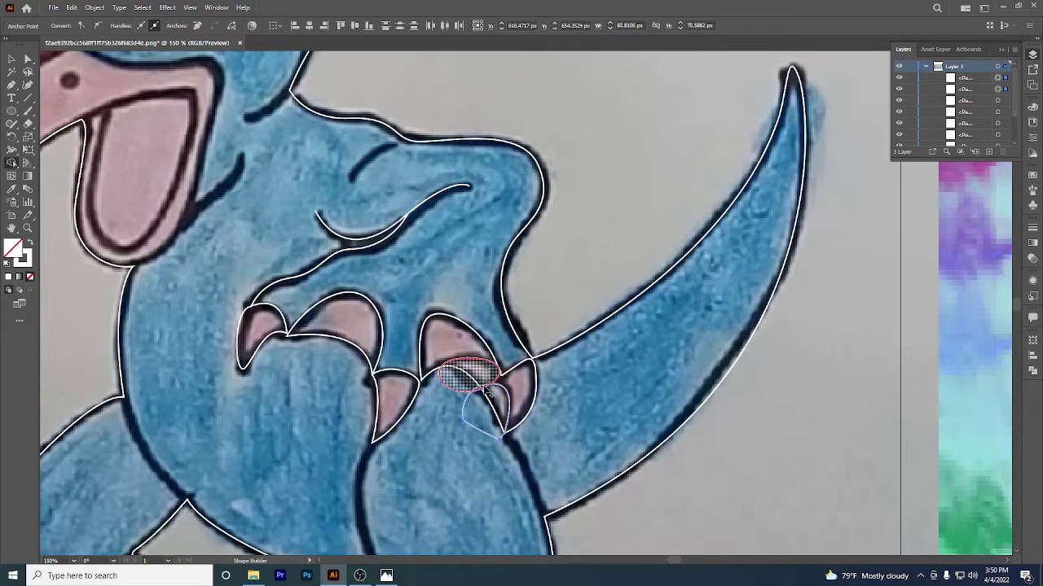
click(488, 391)
click(12, 59)
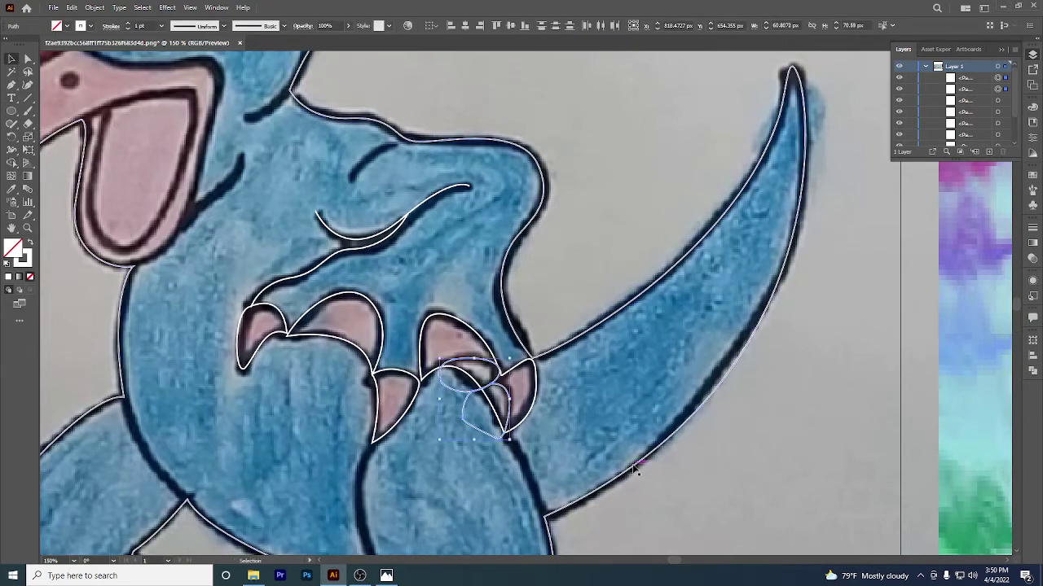
click(496, 417)
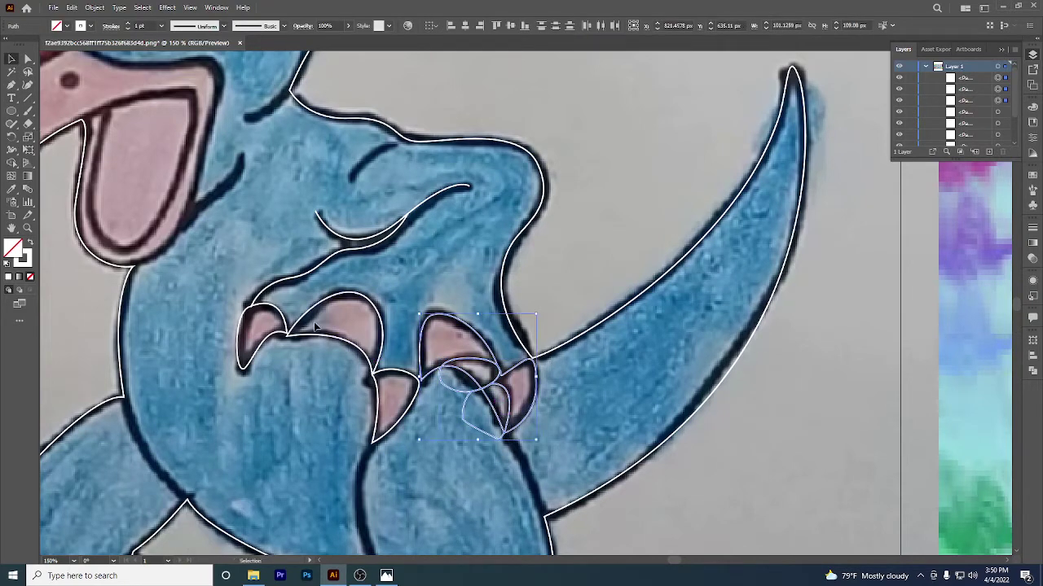
click(11, 162)
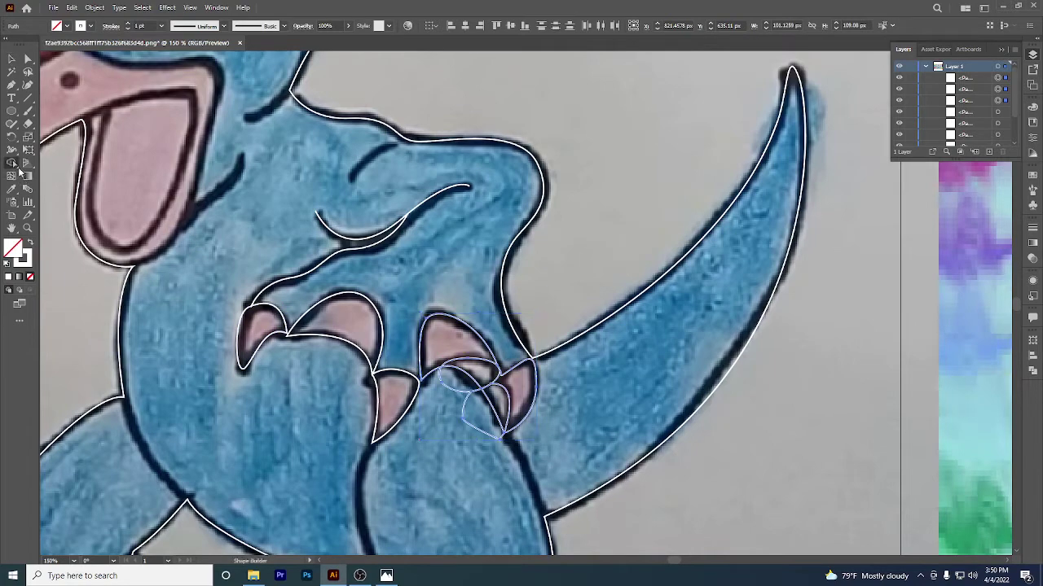
scroll(477, 430, down, 1)
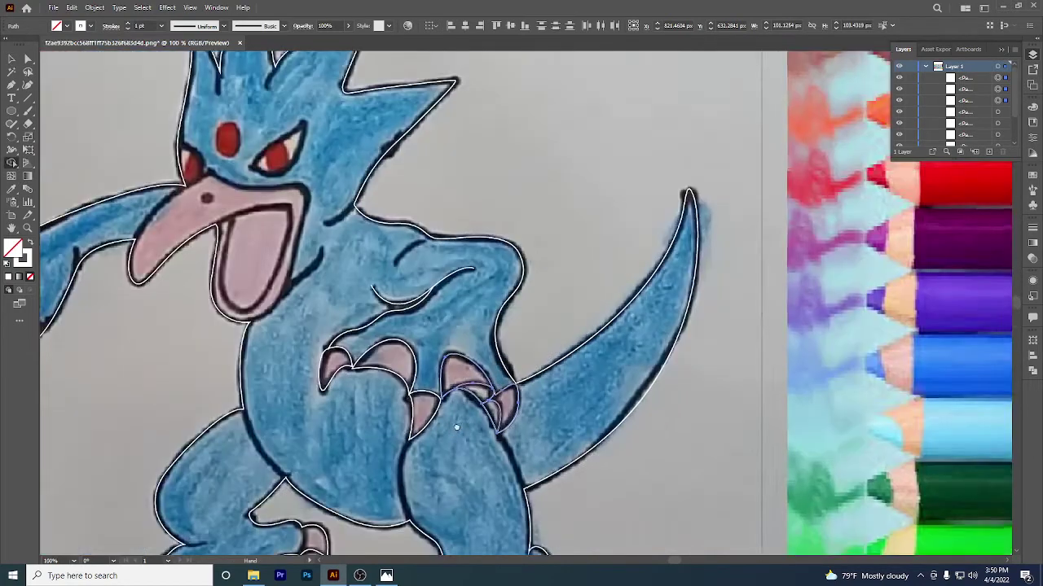
drag(469, 458, 491, 440)
drag(425, 422, 504, 445)
drag(502, 440, 539, 387)
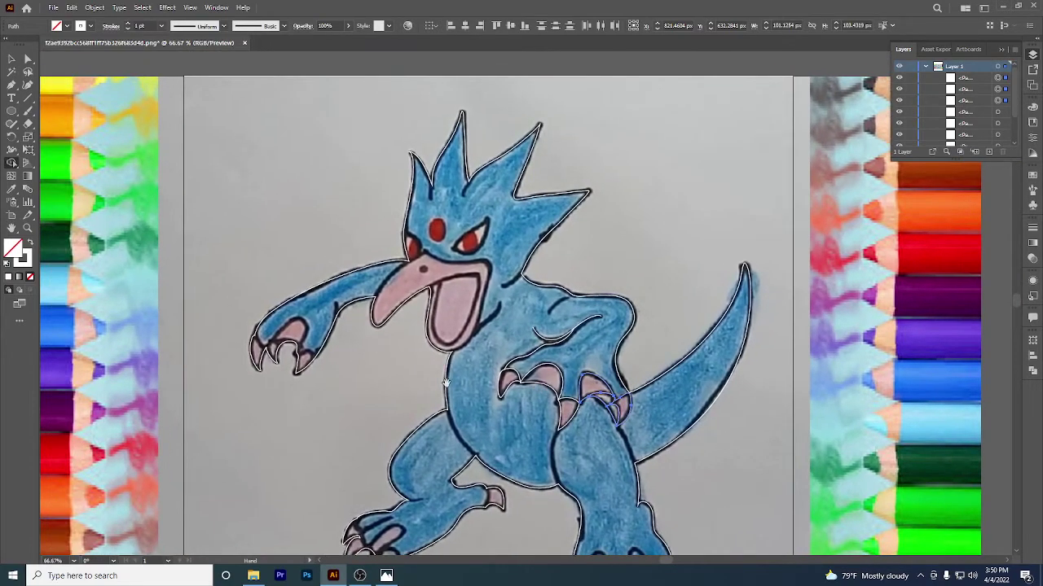
mouse_move(492, 360)
mouse_down()
mouse_move(498, 388)
mouse_move(489, 281)
mouse_up()
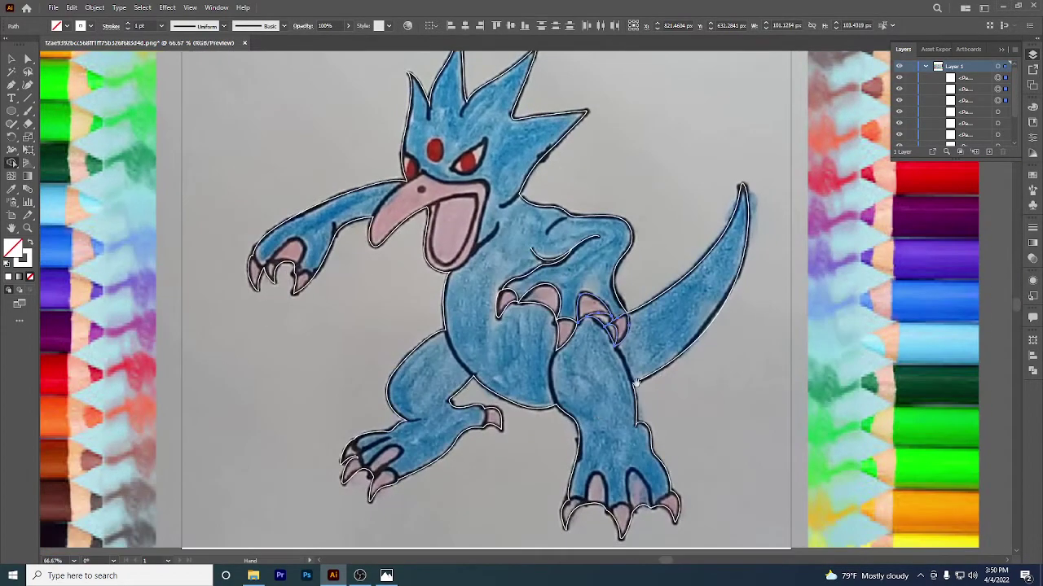
drag(599, 415, 620, 402)
scroll(499, 415, up, 2)
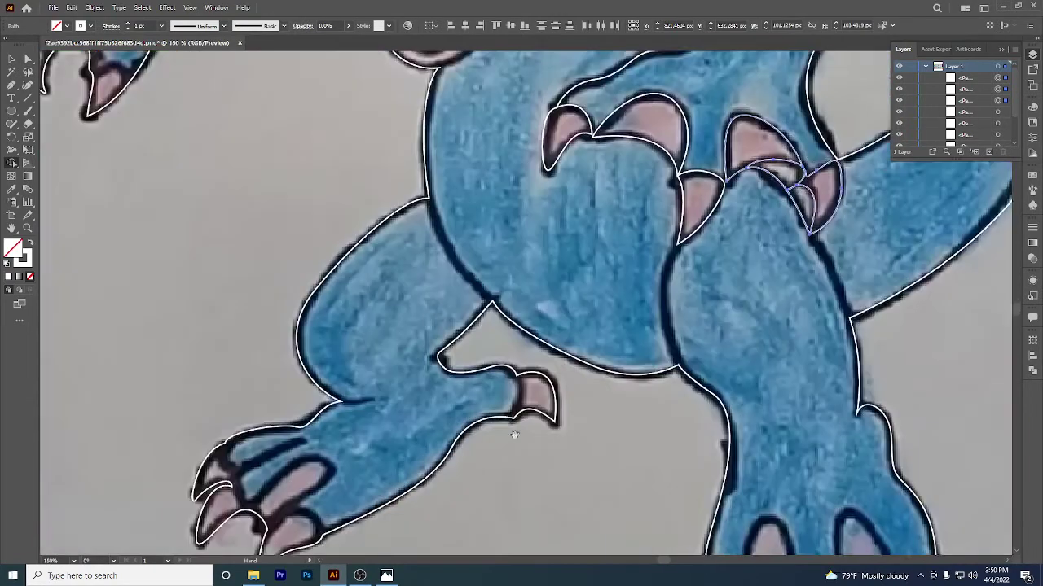
Draw a closed loop around the left foot's heel claw with the Pen tool, following the claw's inner edge.
drag(514, 434, 531, 396)
click(12, 86)
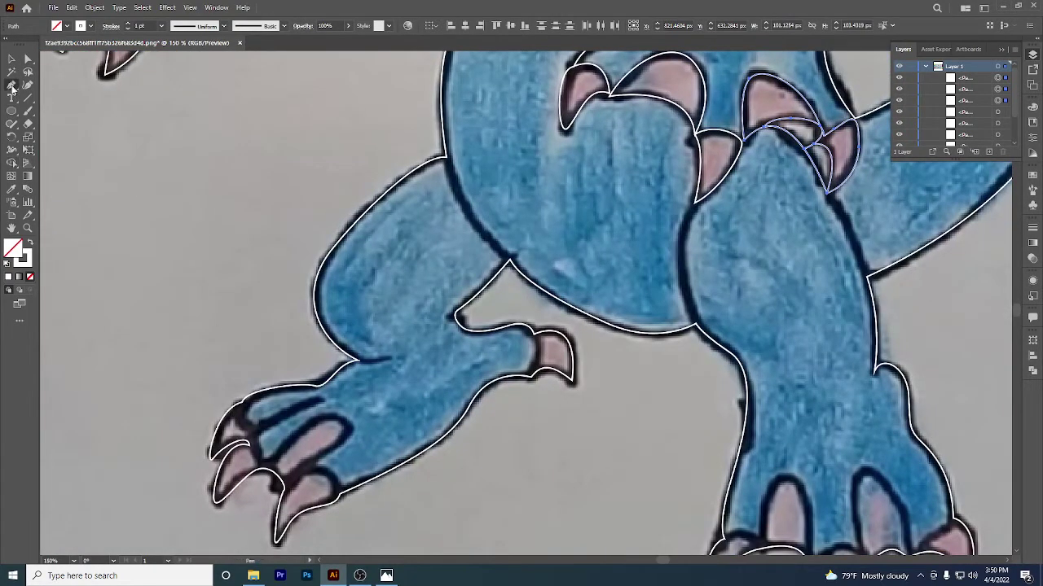
click(540, 317)
click(535, 332)
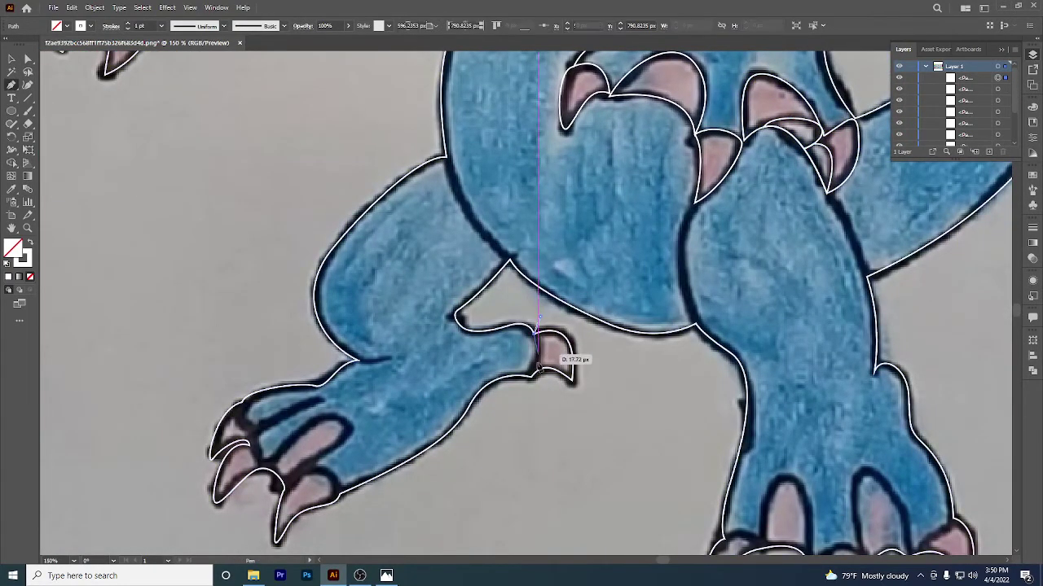
drag(531, 382, 516, 410)
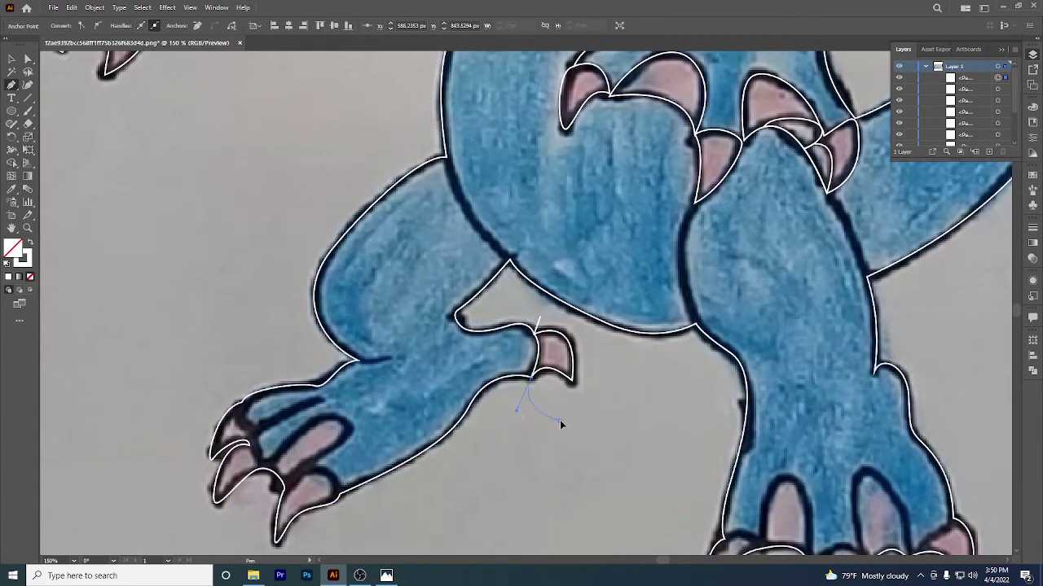
drag(575, 345, 577, 344)
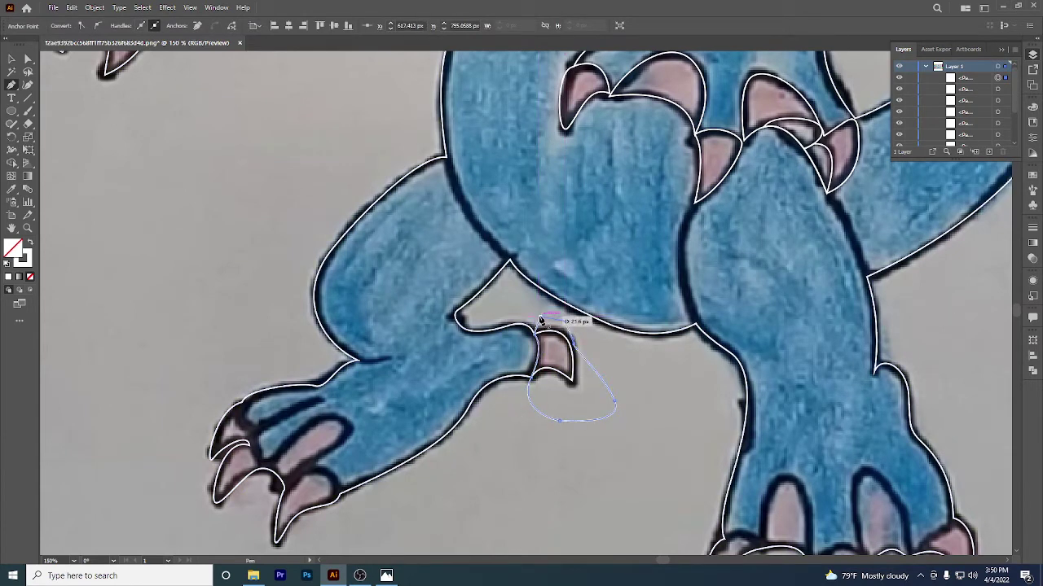
click(540, 318)
Trace the inner edges of the left foot's front claws and close the path in a wide loop around the toes.
drag(388, 444, 463, 388)
drag(322, 312, 335, 376)
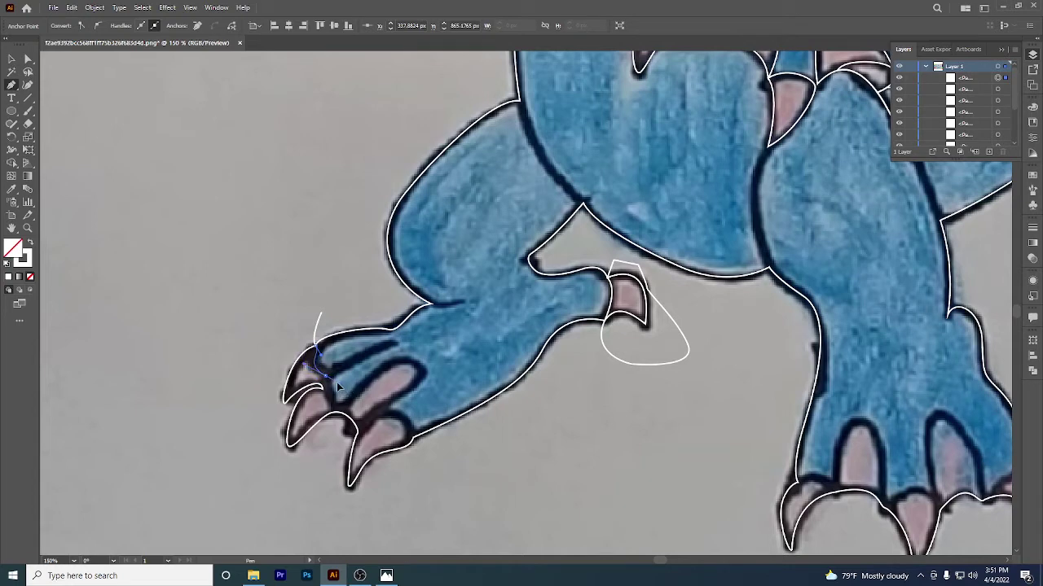
drag(340, 412, 347, 413)
mouse_move(405, 360)
mouse_down()
mouse_move(432, 356)
mouse_move(410, 385)
mouse_up()
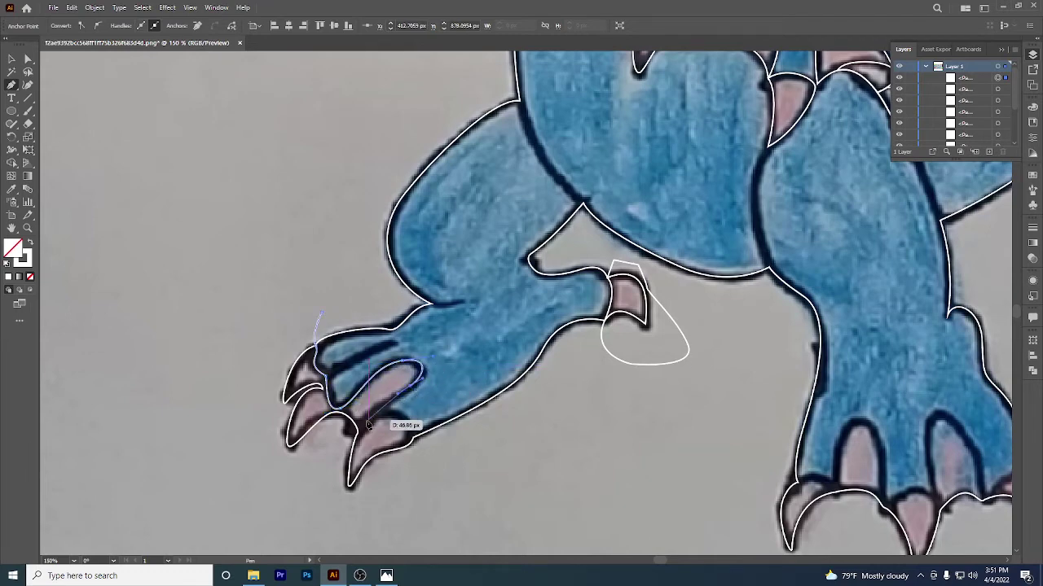
drag(368, 421, 412, 437)
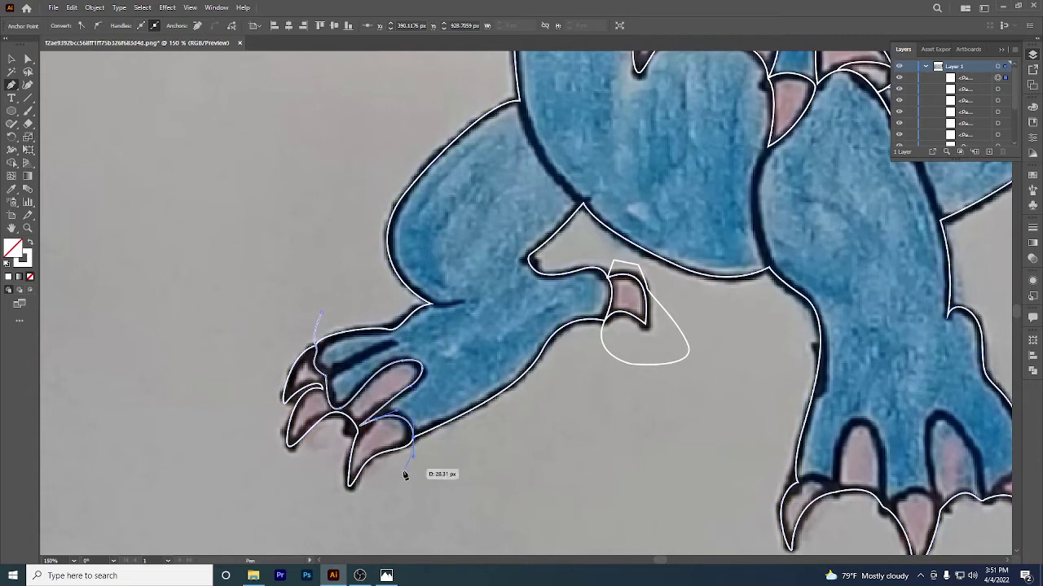
drag(323, 519, 298, 512)
click(236, 408)
drag(244, 364, 267, 345)
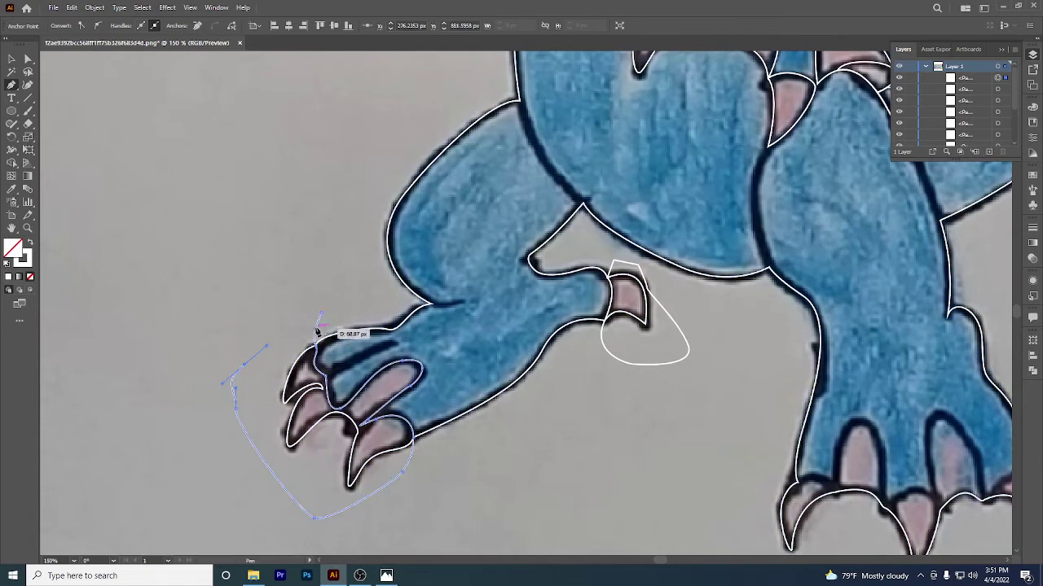
click(321, 312)
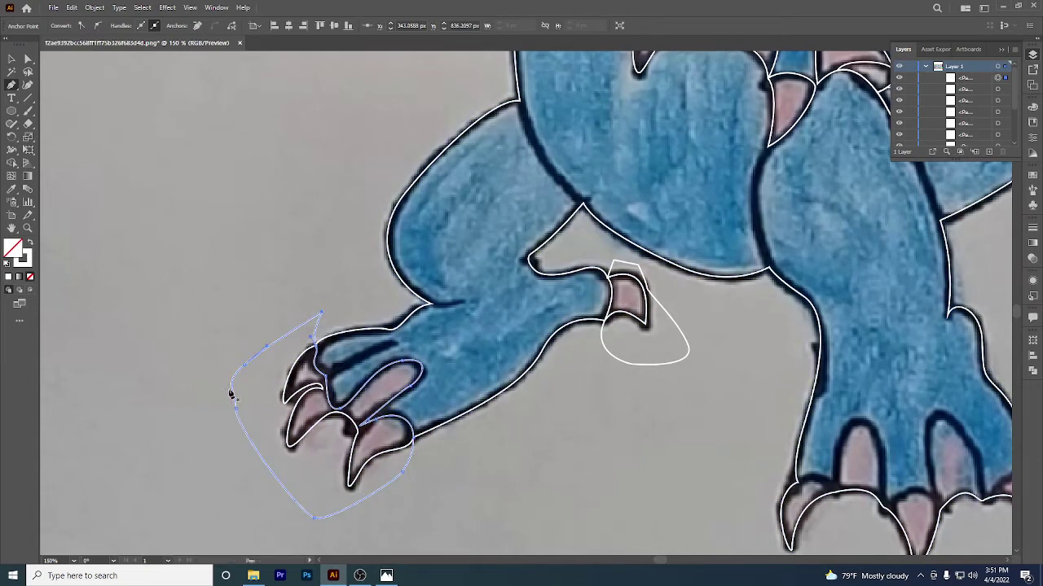
Trace the curved crease between the left foot's first two toes as an open path.
click(11, 59)
click(295, 318)
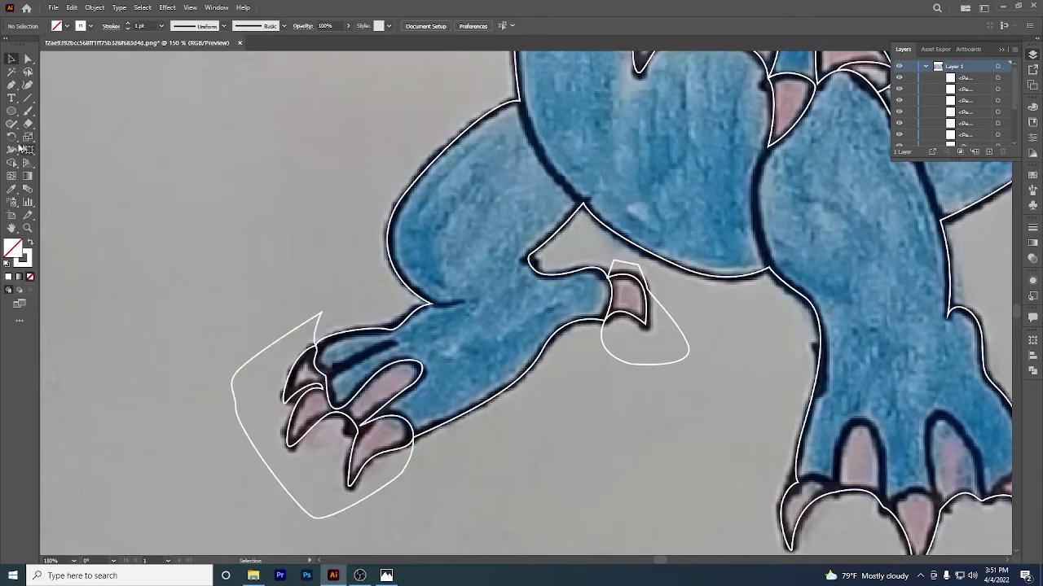
click(395, 347)
click(327, 376)
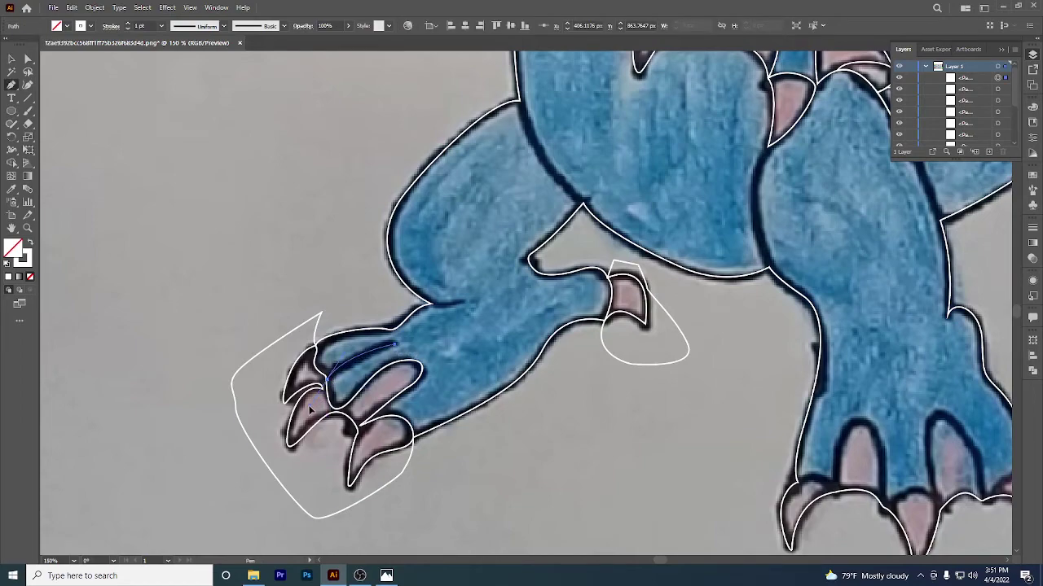
drag(309, 409, 309, 410)
Trace the upper edges of all five claws on the right foot as one continuous Pen path.
scroll(440, 376, down, 2)
drag(571, 350, 460, 476)
drag(416, 408, 342, 290)
scroll(414, 471, up, 2)
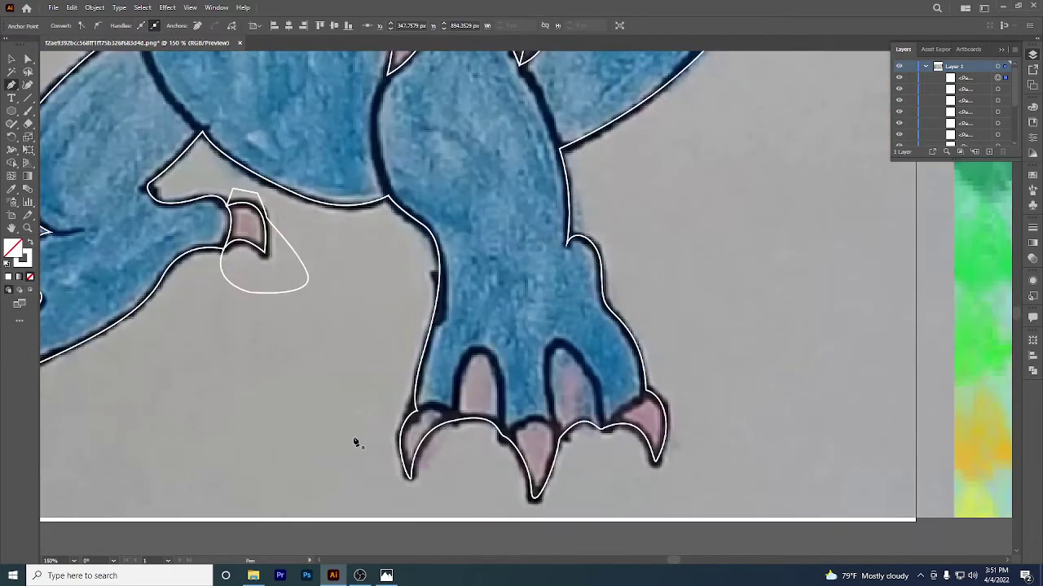
click(355, 430)
drag(414, 409, 459, 433)
drag(456, 377, 493, 348)
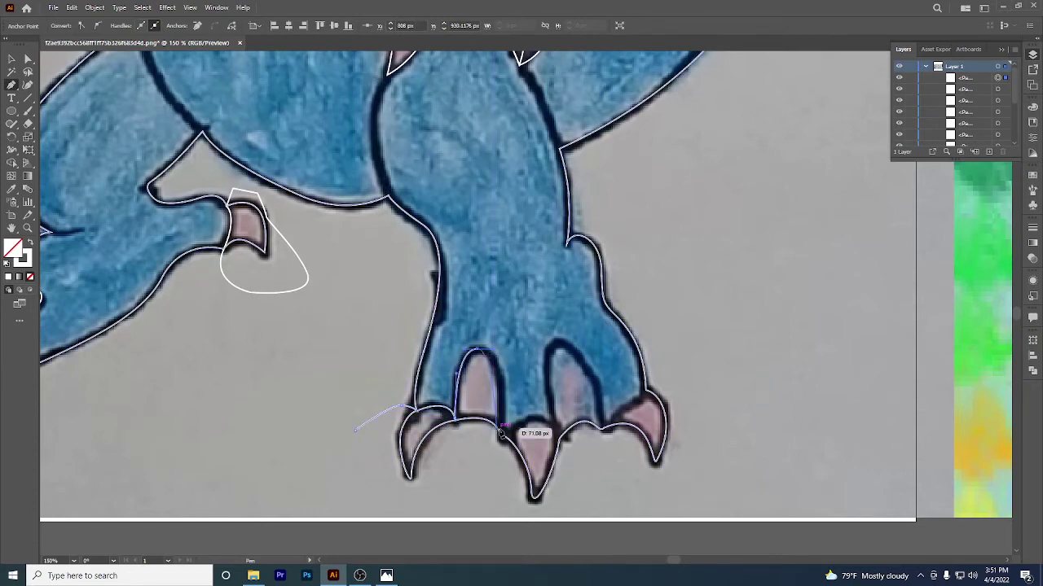
drag(502, 432, 500, 498)
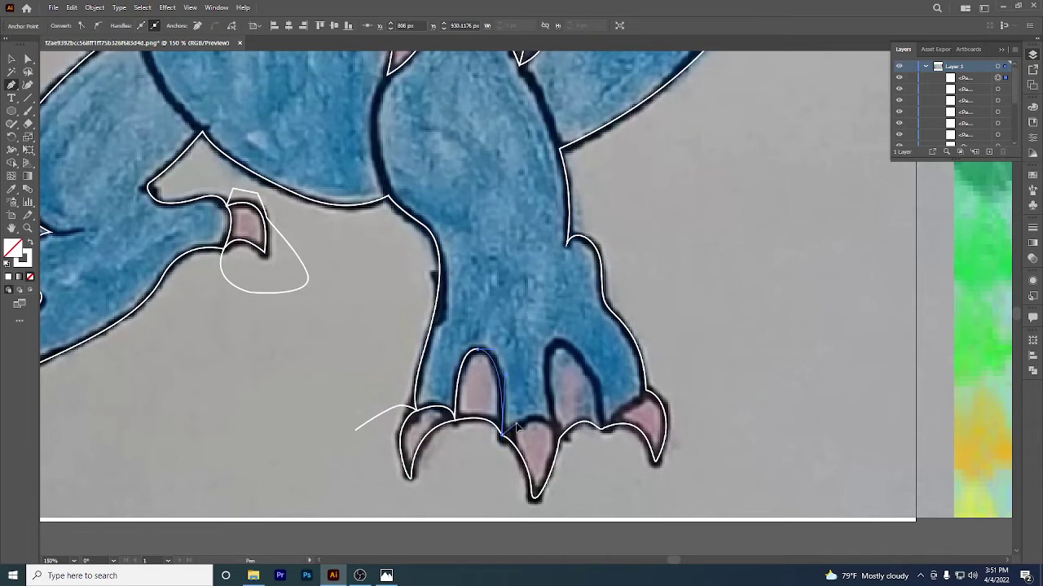
drag(554, 424, 572, 477)
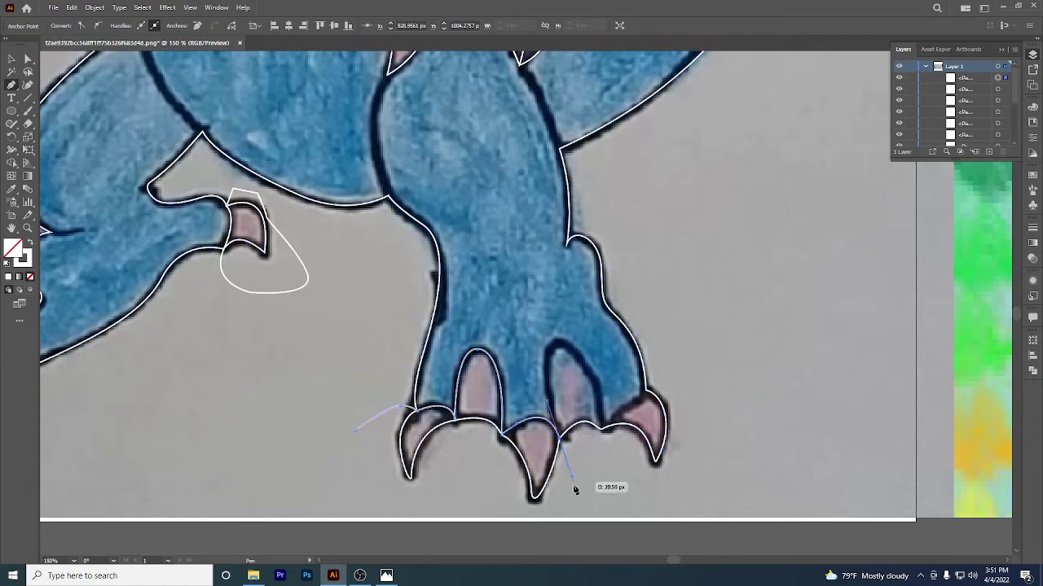
drag(560, 438, 581, 349)
drag(603, 428, 602, 459)
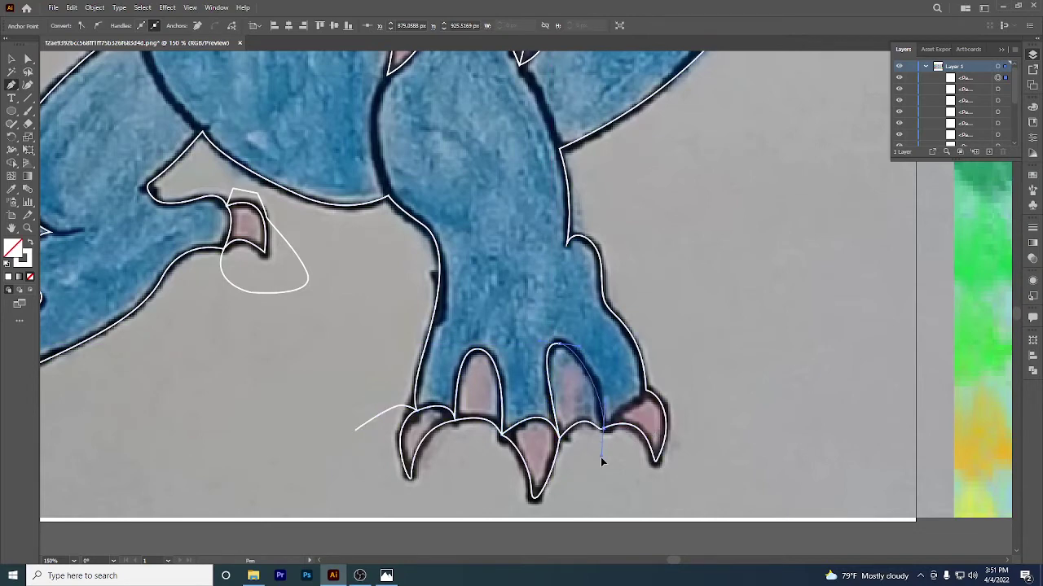
drag(618, 419, 675, 384)
Continue the right foot's path around the outside of the claws and close it at its starting point.
drag(703, 424, 704, 448)
drag(682, 500, 658, 505)
drag(593, 513, 444, 441)
drag(430, 420, 406, 381)
click(404, 355)
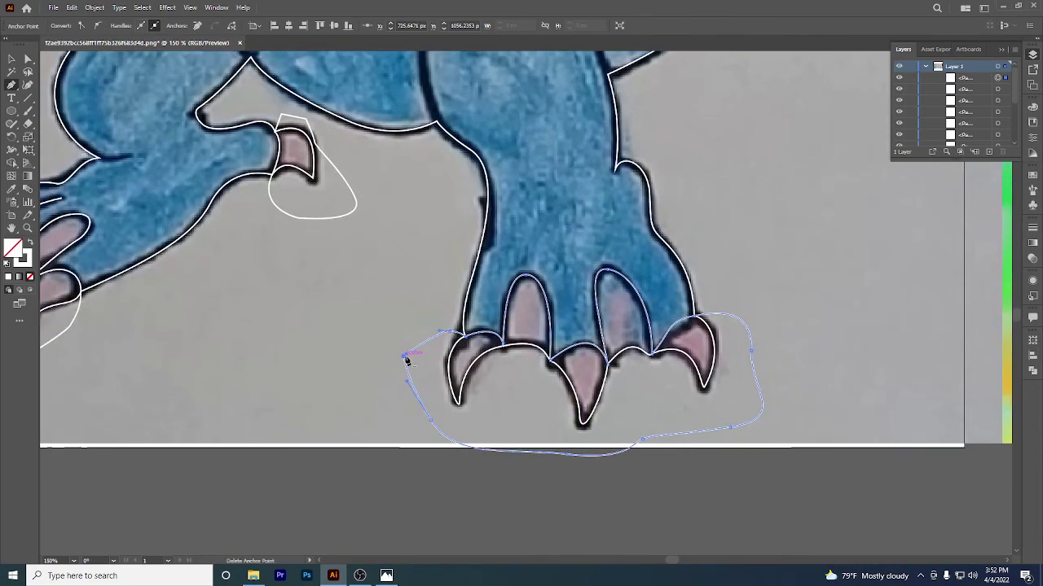
Trace the inner edges of the outstretched hand's claws and close the path in a wide loop around the claw tips.
scroll(404, 356, down, 2)
drag(398, 302, 397, 400)
drag(458, 341, 571, 355)
drag(410, 295, 504, 371)
scroll(377, 337, up, 2)
click(391, 302)
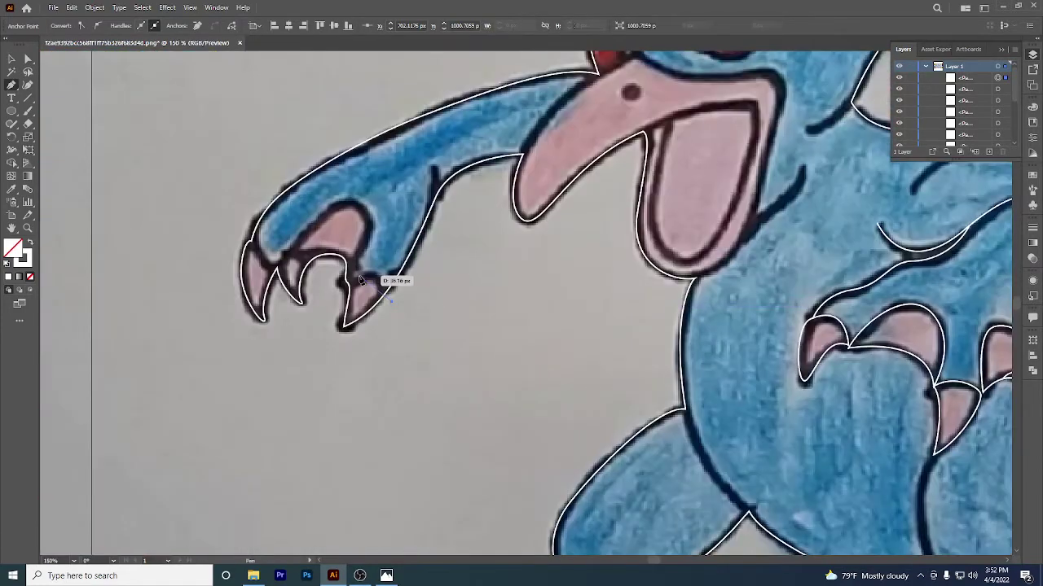
mouse_move(350, 275)
mouse_down()
mouse_move(328, 279)
mouse_move(358, 265)
mouse_up()
drag(341, 204, 294, 215)
click(277, 268)
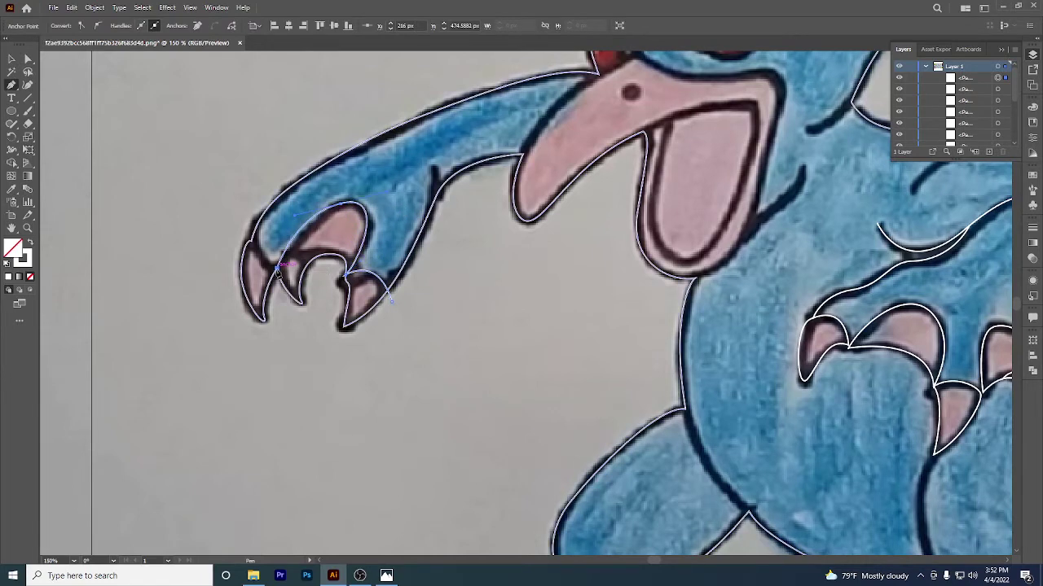
drag(277, 268, 244, 231)
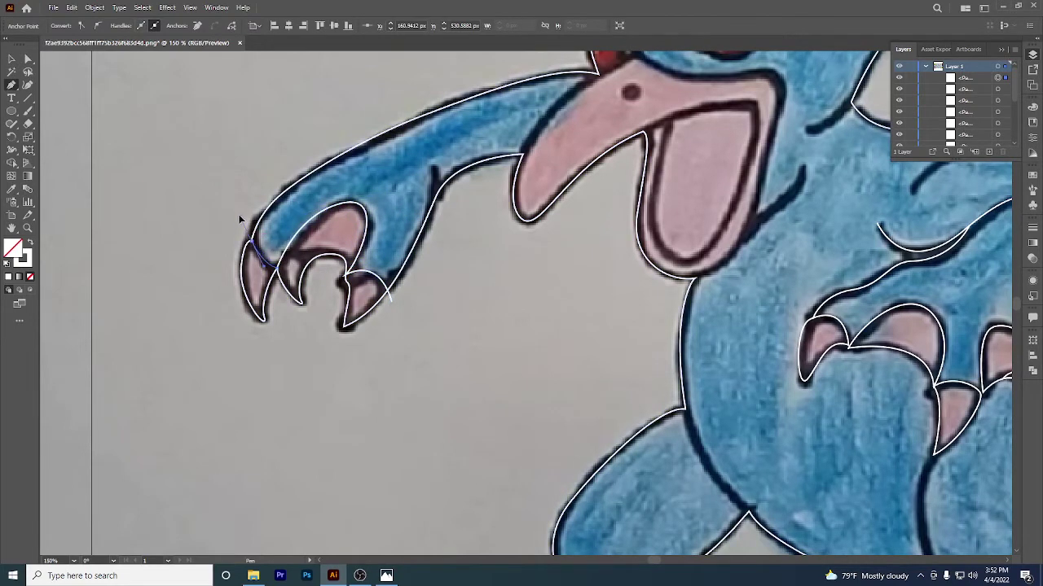
drag(347, 397, 385, 357)
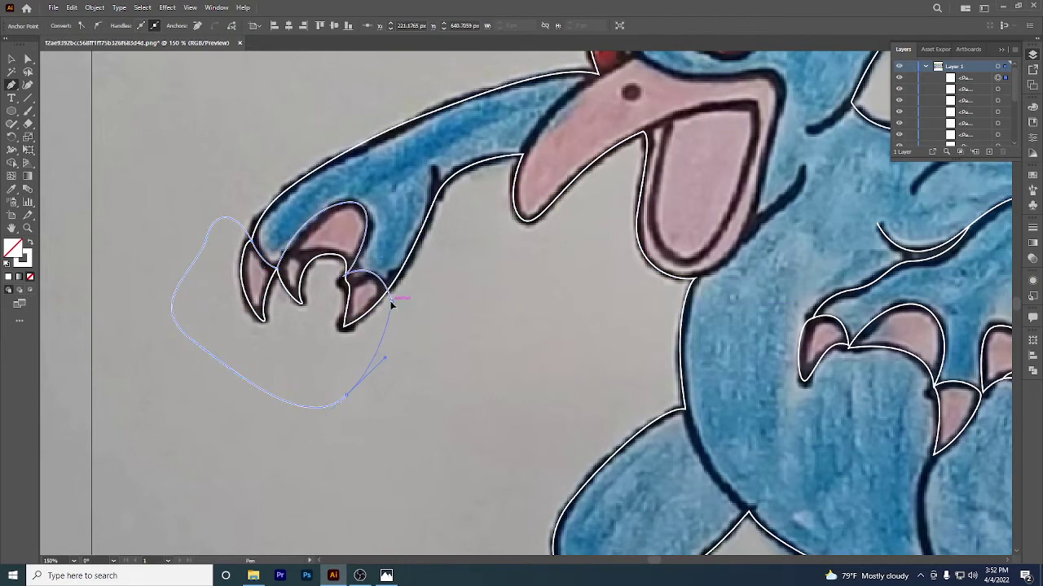
Draw a small closed loop around the hand's middle claw, with its upper edge separating the claw from the finger.
click(280, 258)
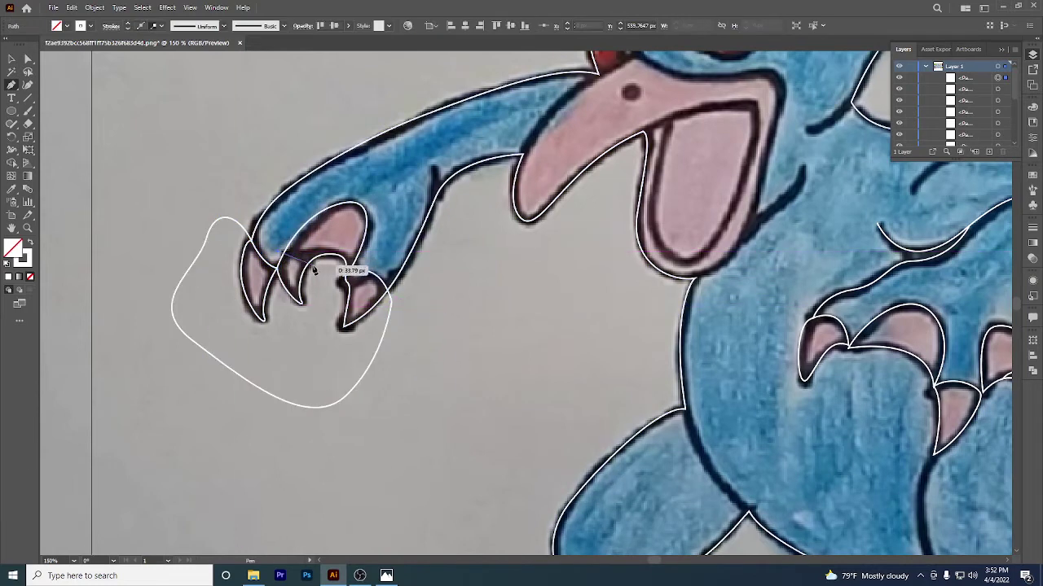
drag(303, 312, 285, 305)
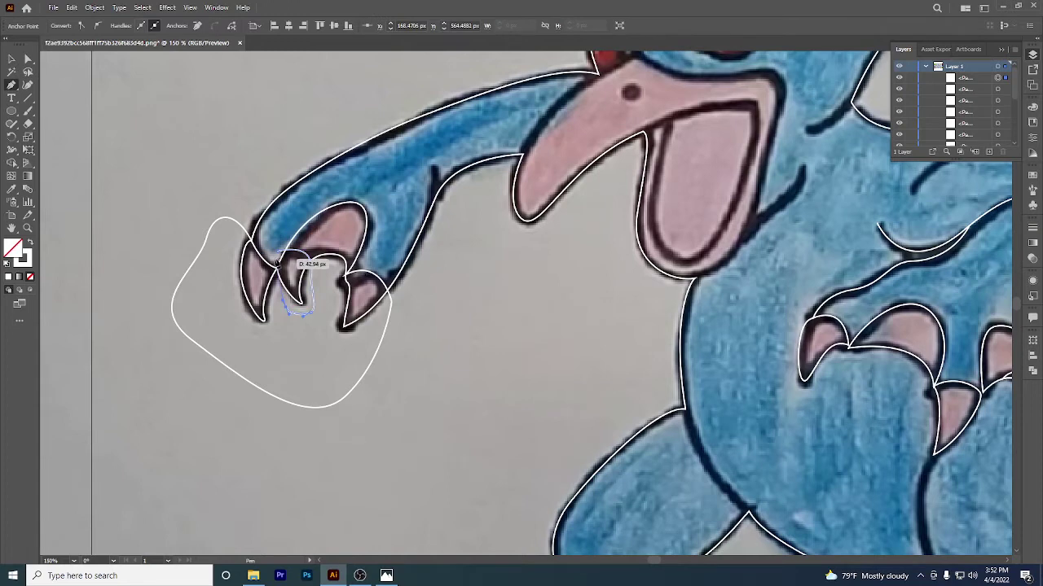
drag(281, 254, 281, 255)
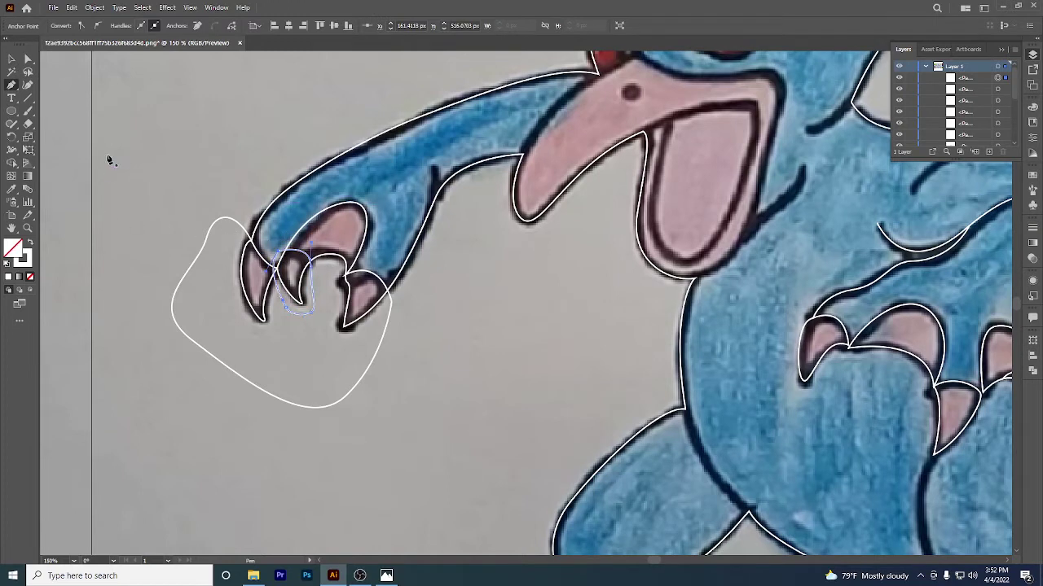
Select the hand's large claw loop together with the body outline and trim the excess outside the hand with Shape Builder.
click(10, 60)
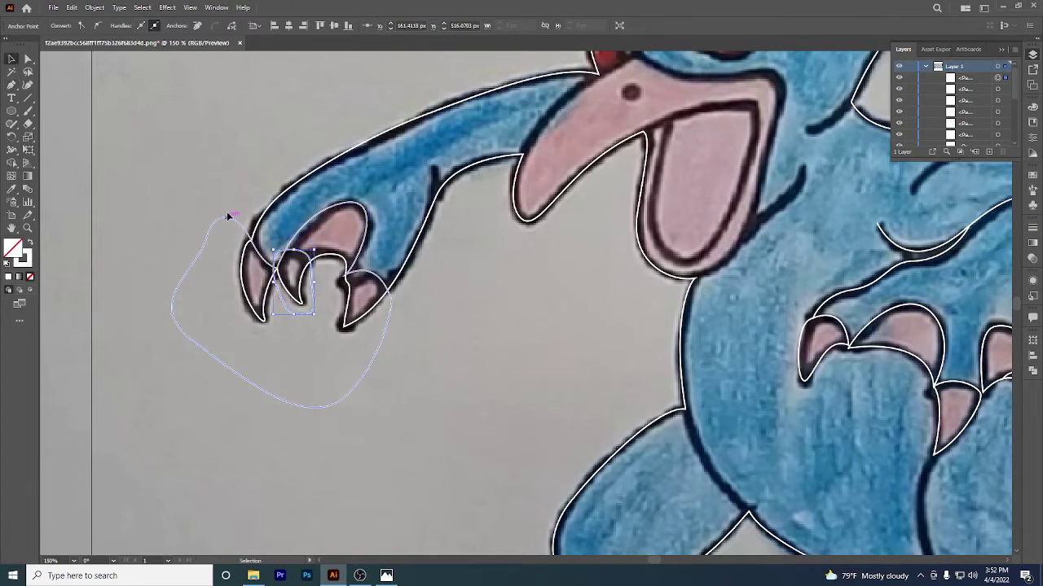
scroll(302, 395, down, 2)
drag(459, 387, 400, 404)
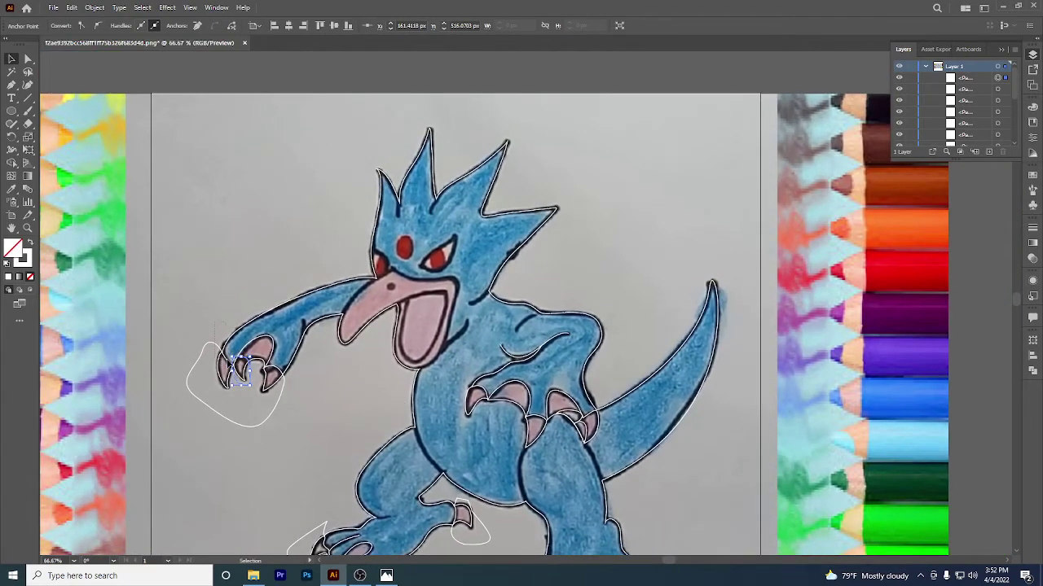
key(ctrl+a)
click(13, 164)
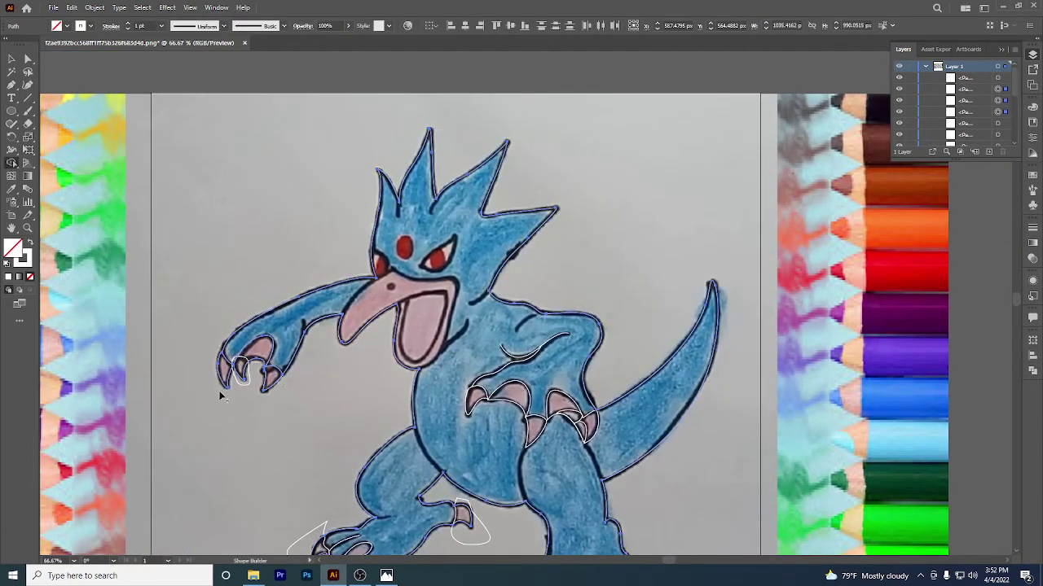
Select the small middle-claw loop and the finger shape beside it, and trim the loop's excess below the claw with Shape Builder.
scroll(244, 389, up, 2)
click(12, 59)
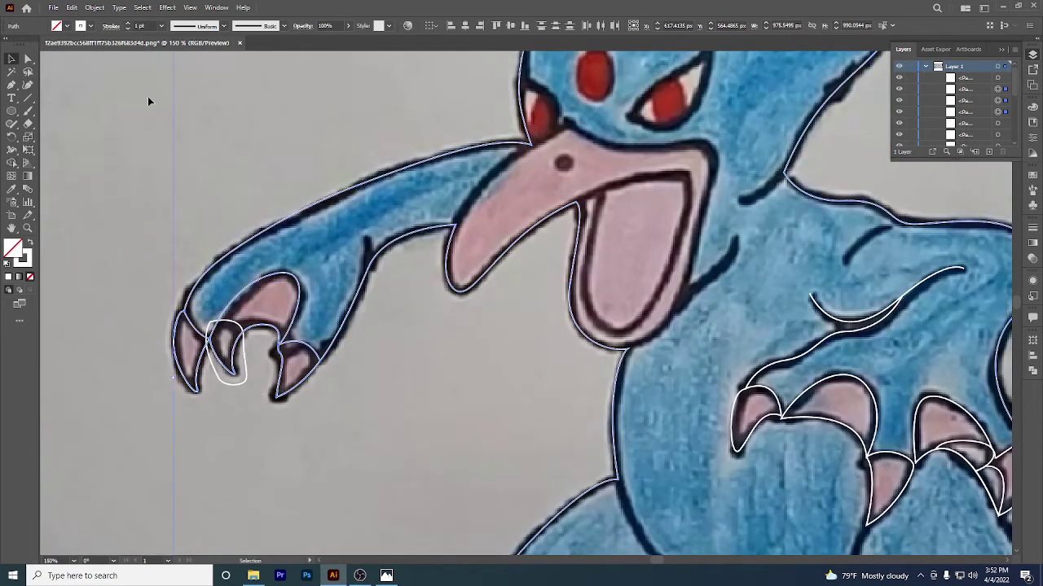
click(149, 103)
click(233, 328)
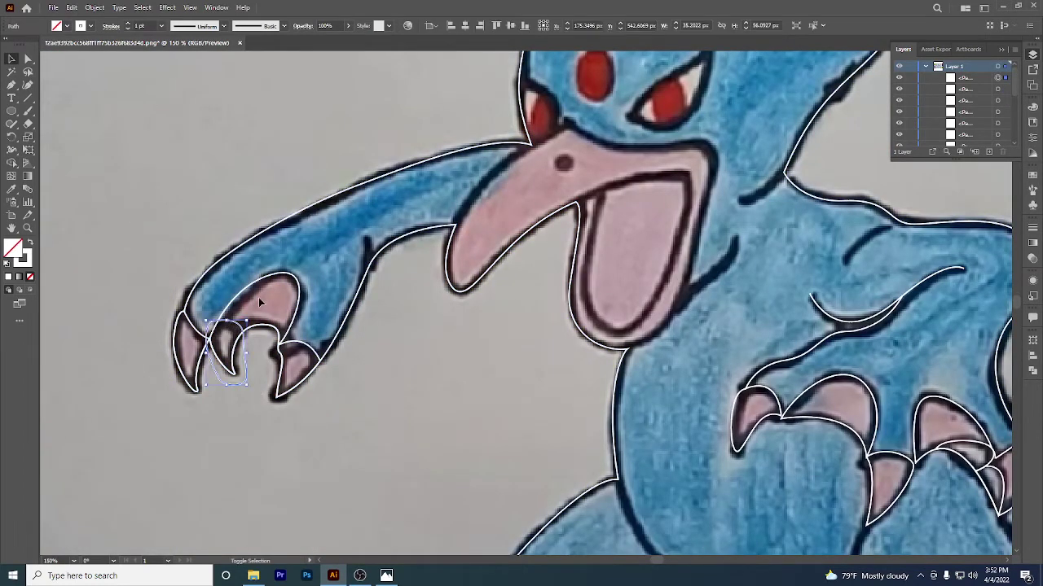
shift+click(253, 283)
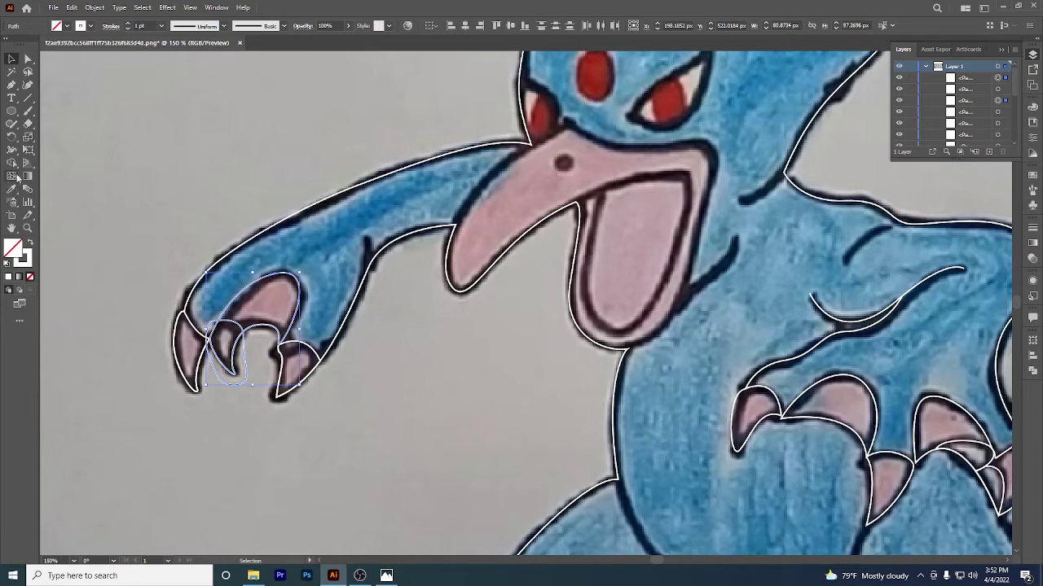
click(12, 163)
alt+click(237, 379)
Shift the left foot's claw-loop anchor between the upper claws so that it sits on the body outline.
scroll(264, 399, down, 2)
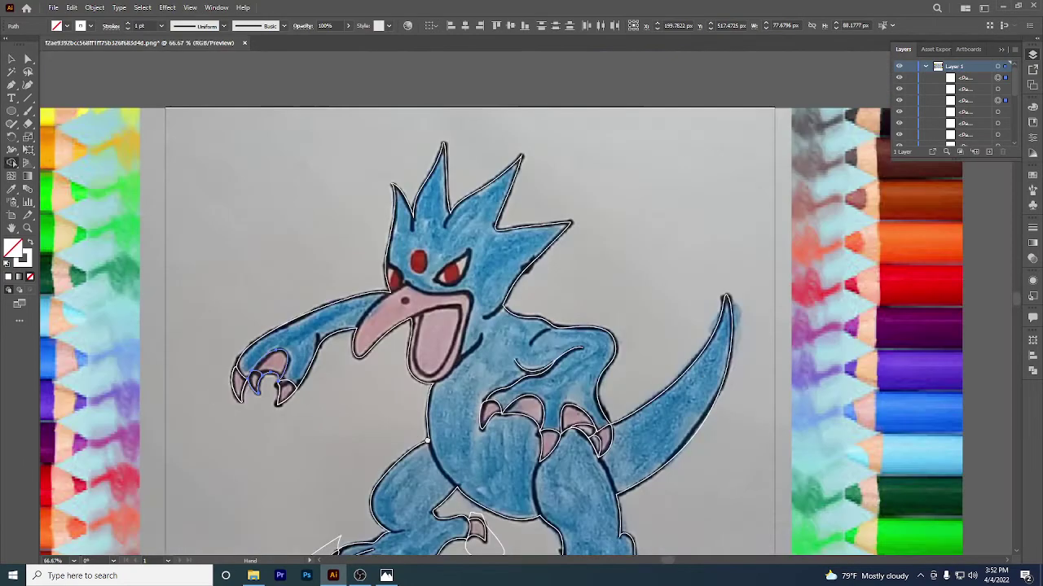
drag(383, 385, 375, 305)
drag(359, 410, 391, 395)
scroll(405, 439, down, 2)
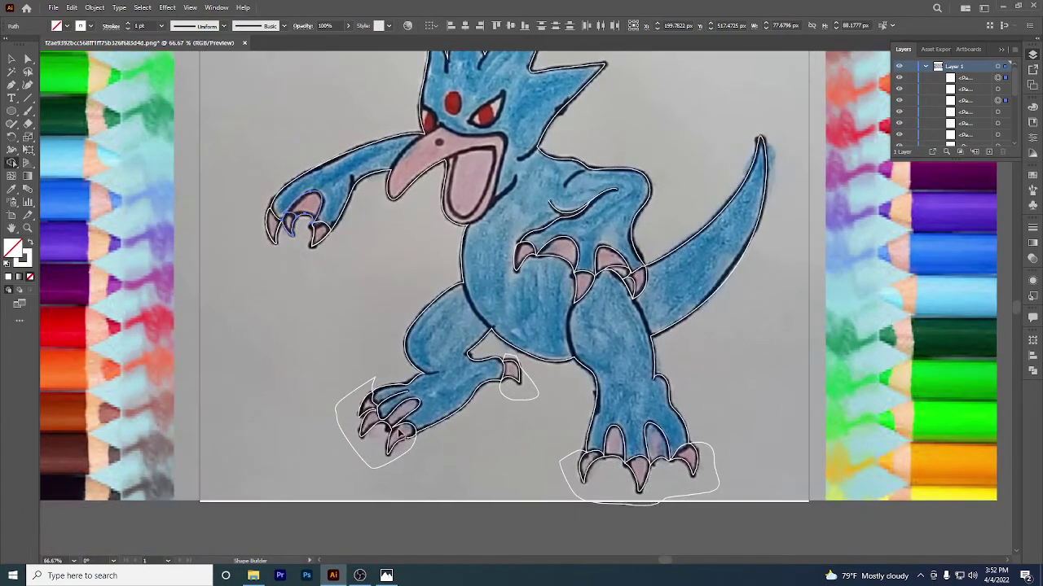
scroll(377, 435, up, 2)
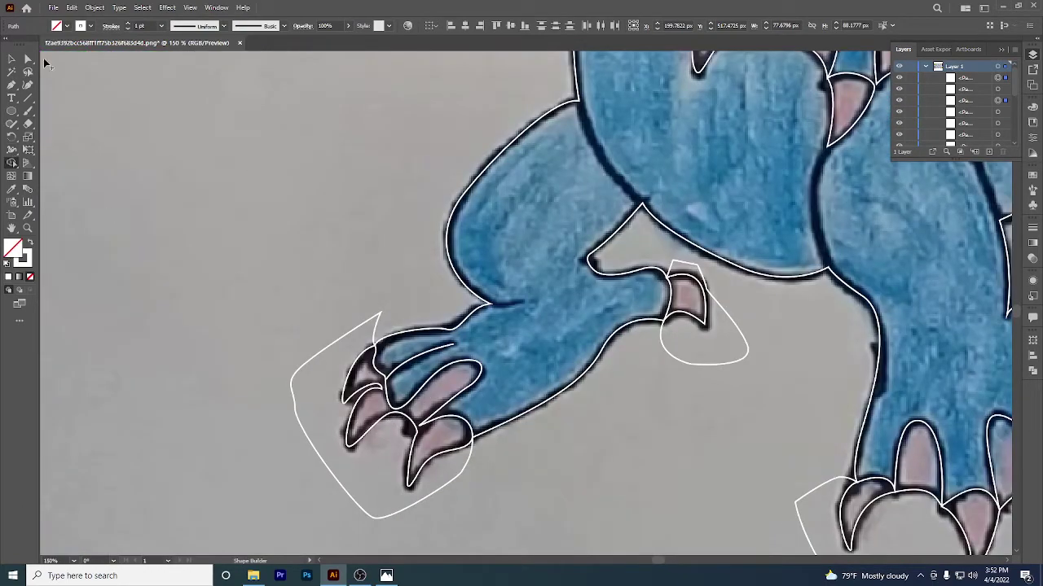
click(26, 60)
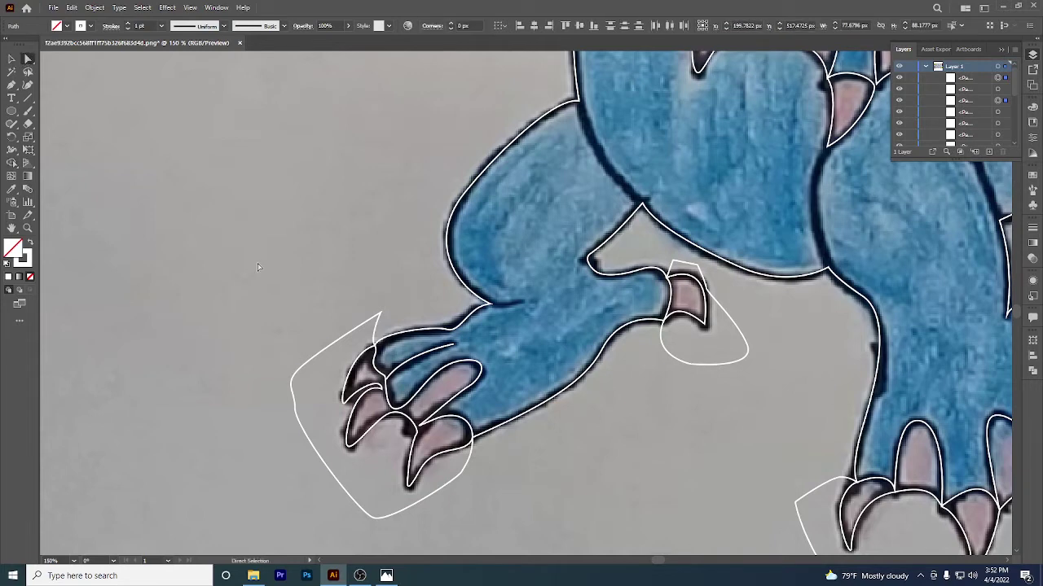
click(403, 409)
scroll(403, 415, up, 1)
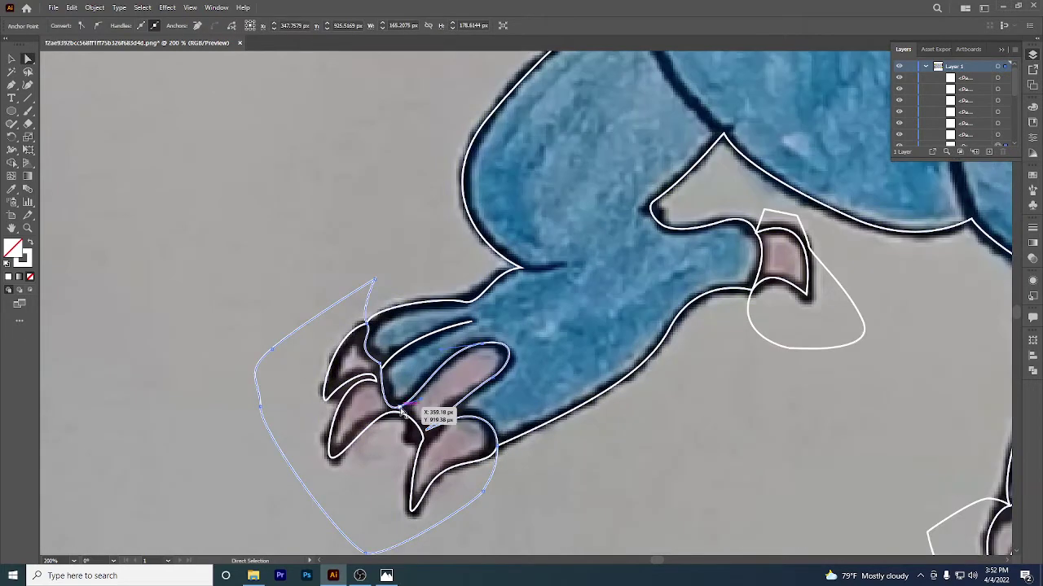
drag(402, 413, 398, 415)
scroll(397, 417, up, 3)
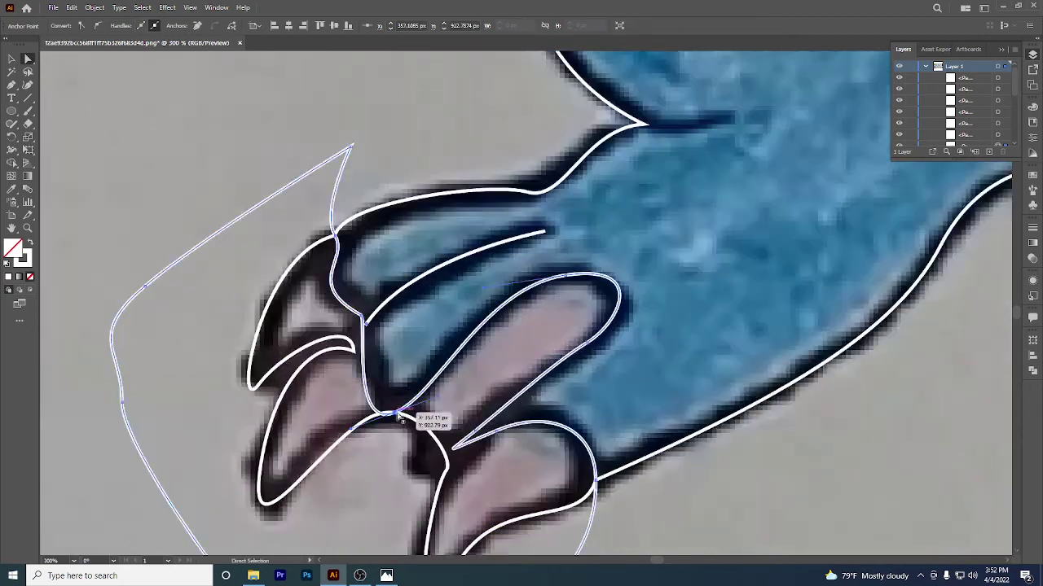
scroll(398, 419, down, 2)
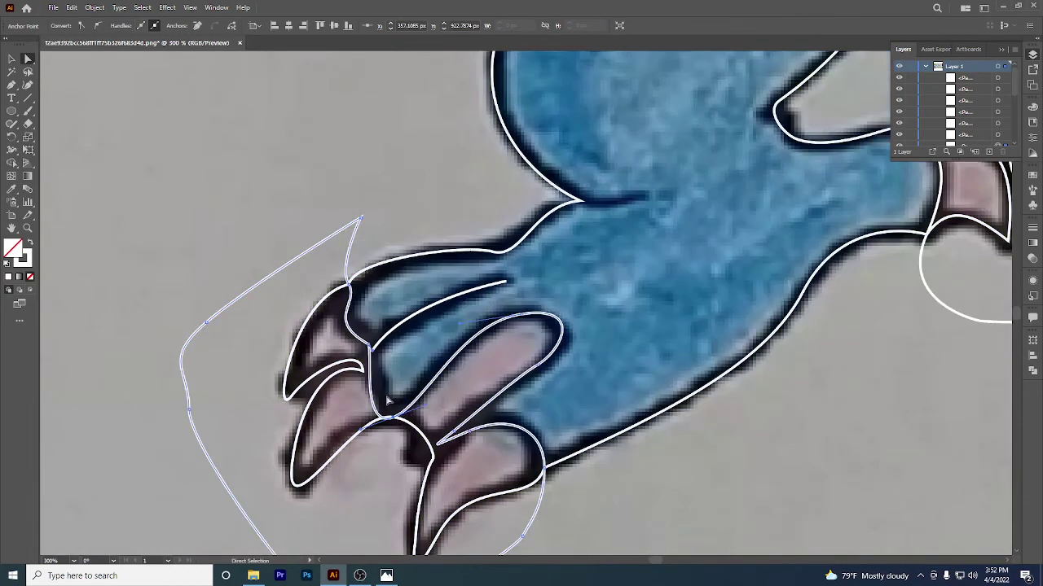
Move the left foot's claw-loop anchor beside the lowest claw onto the notch in the body outline.
scroll(391, 404, down, 2)
drag(432, 408, 419, 308)
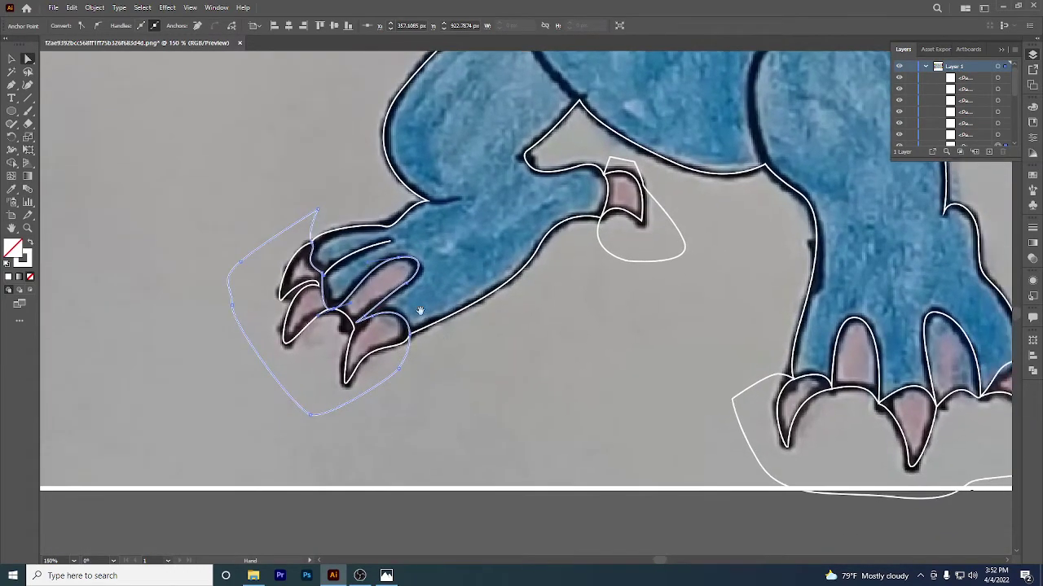
drag(442, 341, 447, 331)
scroll(377, 313, up, 3)
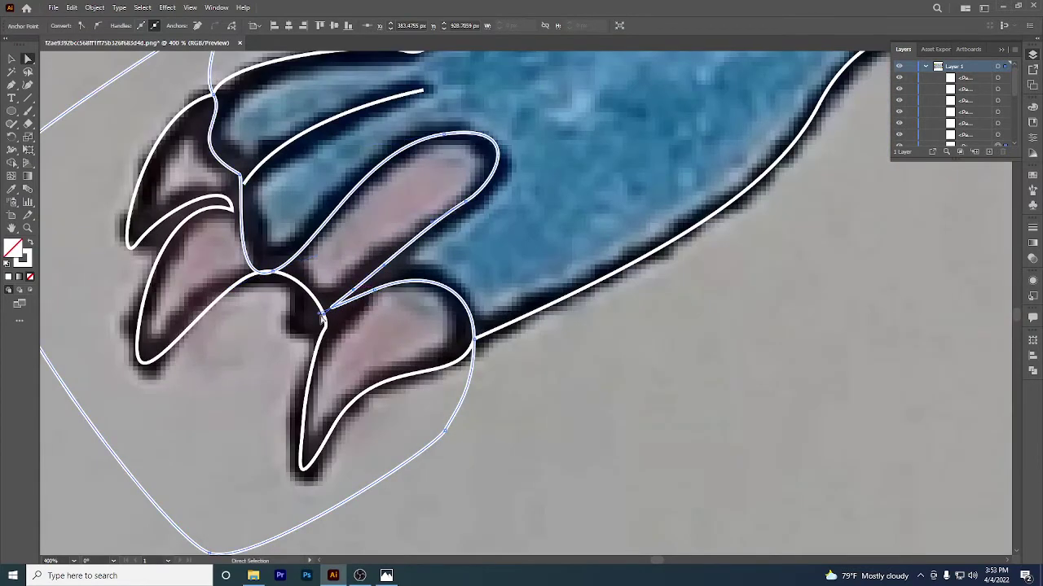
click(321, 317)
drag(298, 334, 303, 329)
scroll(317, 329, down, 3)
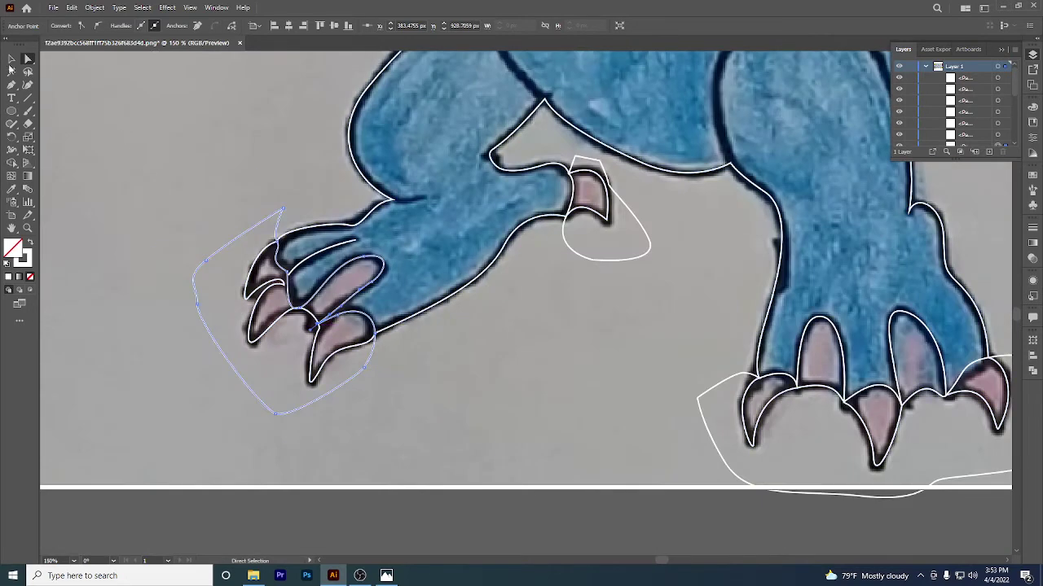
Select the body outline with the three foot claw loops and trim the excess outside the feet with Shape Builder.
click(10, 60)
shift+click(463, 288)
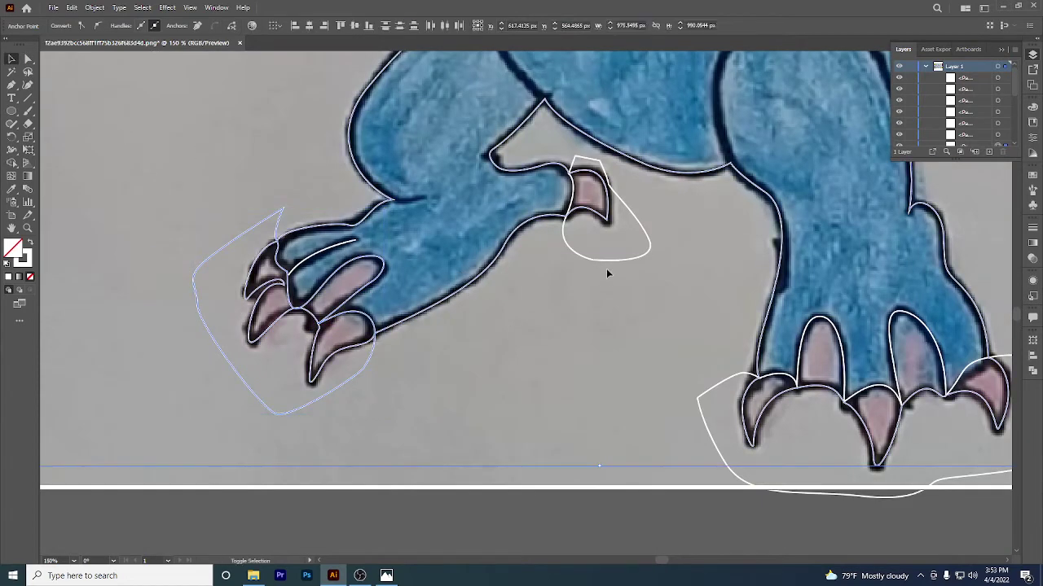
shift+click(609, 260)
shift+click(714, 428)
scroll(715, 427, down, 1)
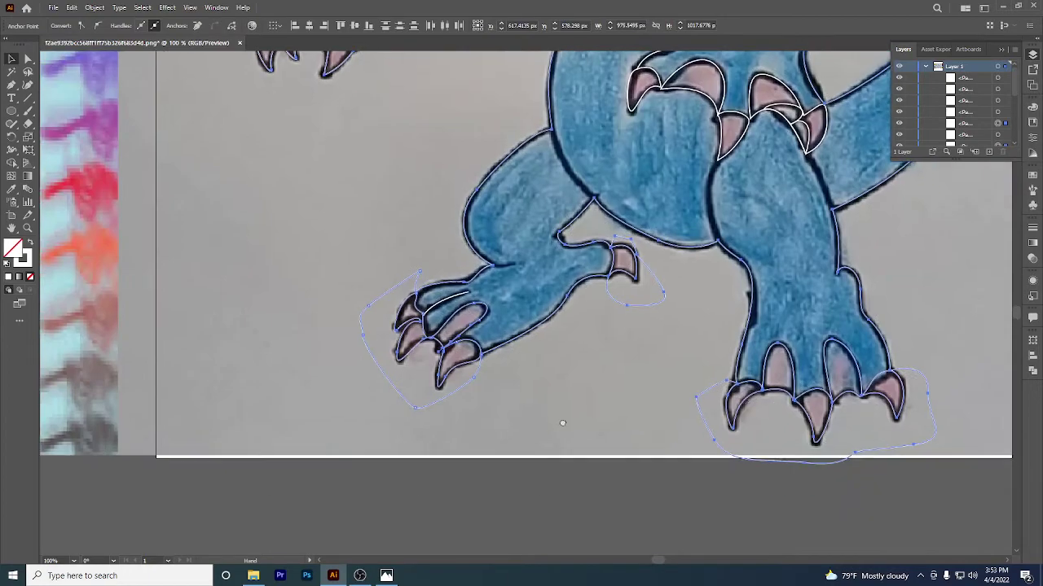
drag(783, 416, 577, 417)
scroll(576, 460, down, 2)
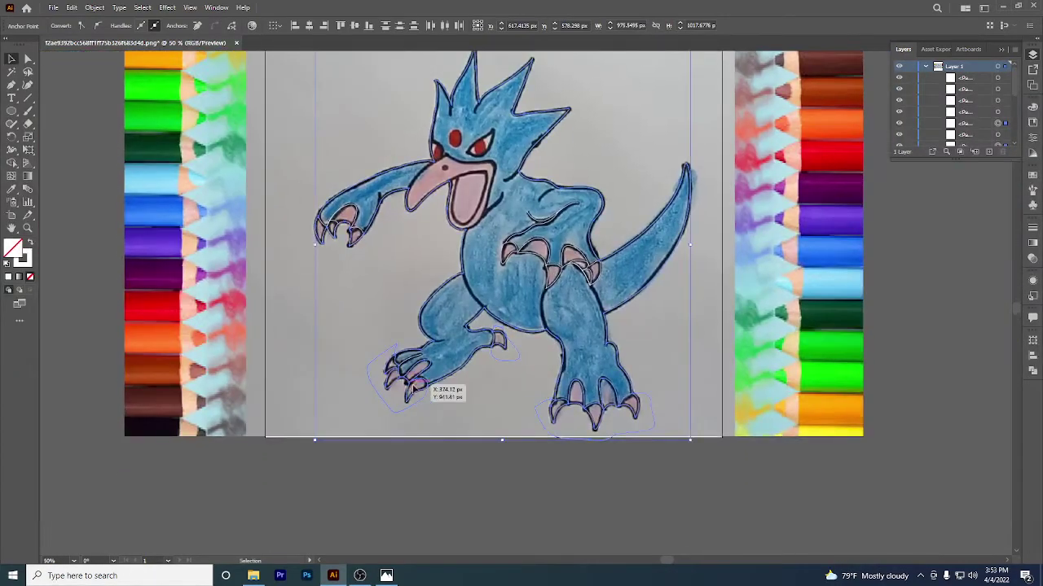
click(10, 163)
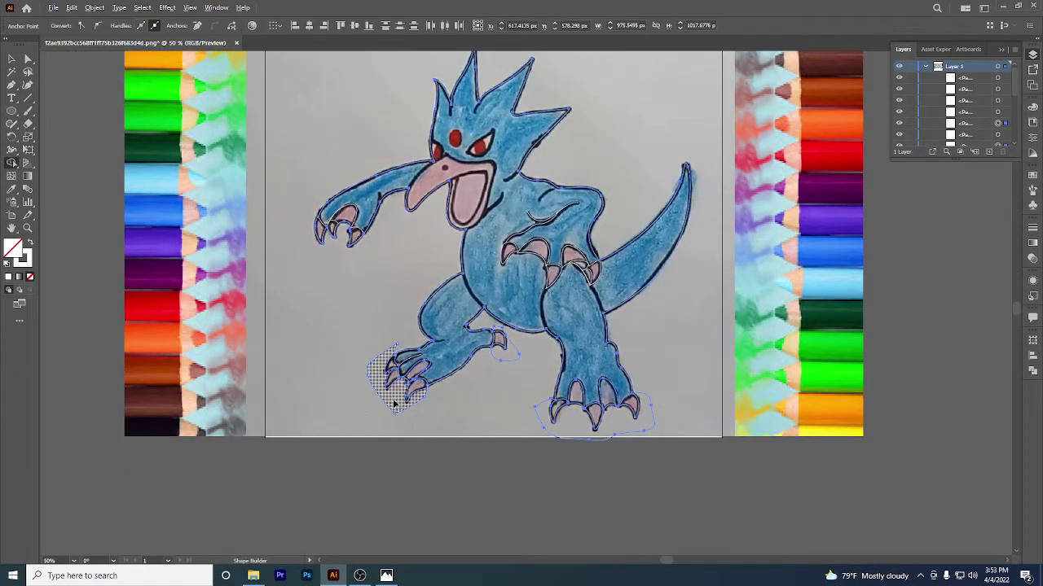
alt+click(545, 422)
scroll(549, 422, down, 1)
drag(549, 422, 627, 402)
scroll(563, 365, up, 2)
scroll(628, 401, down, 2)
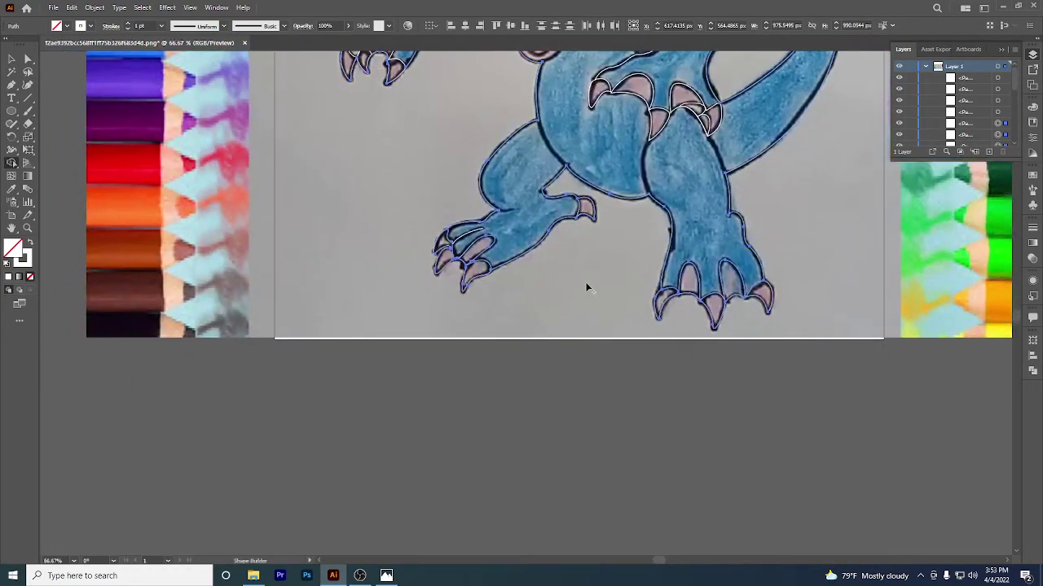
Examine the trimmed claw edges of the left foot at close range.
scroll(395, 281, up, 5)
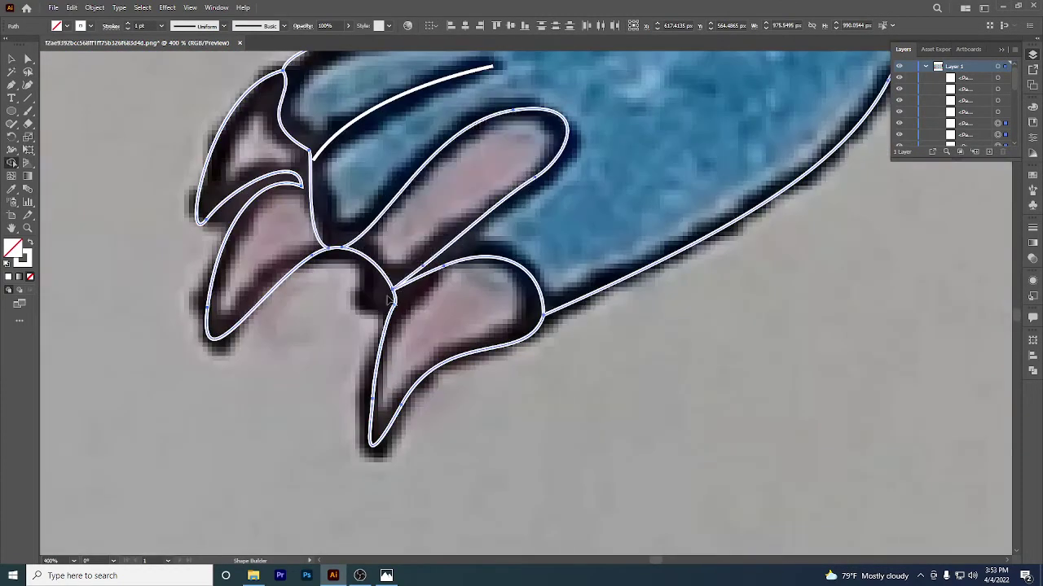
scroll(397, 295, up, 1)
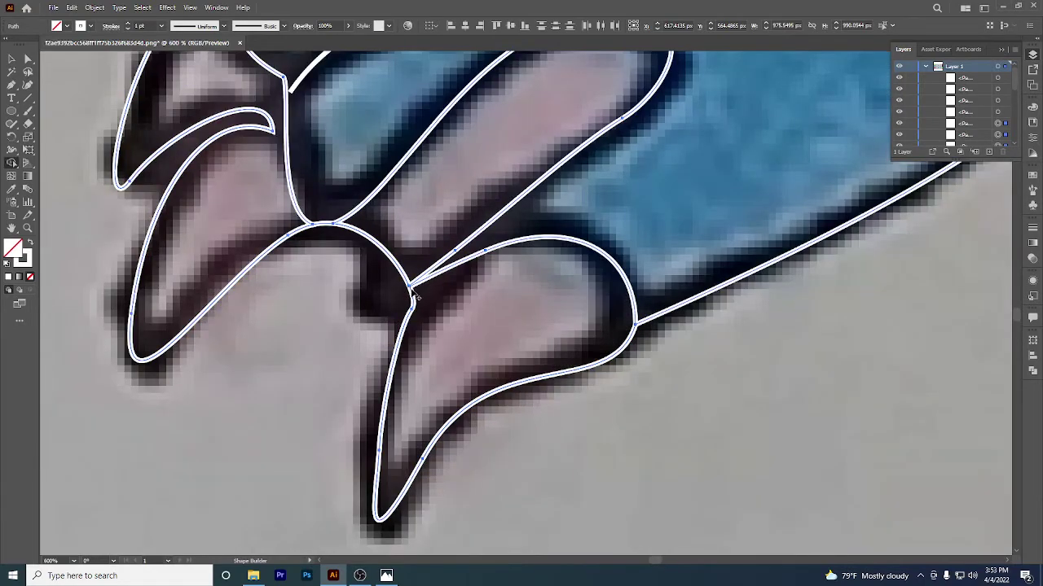
scroll(413, 297, up, 1)
scroll(413, 298, down, 4)
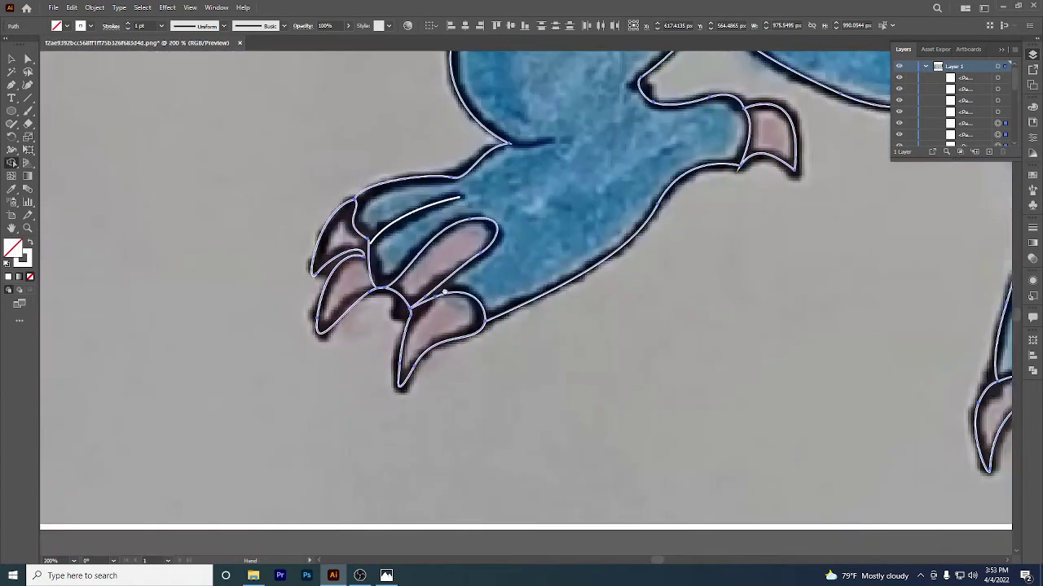
scroll(442, 319, down, 2)
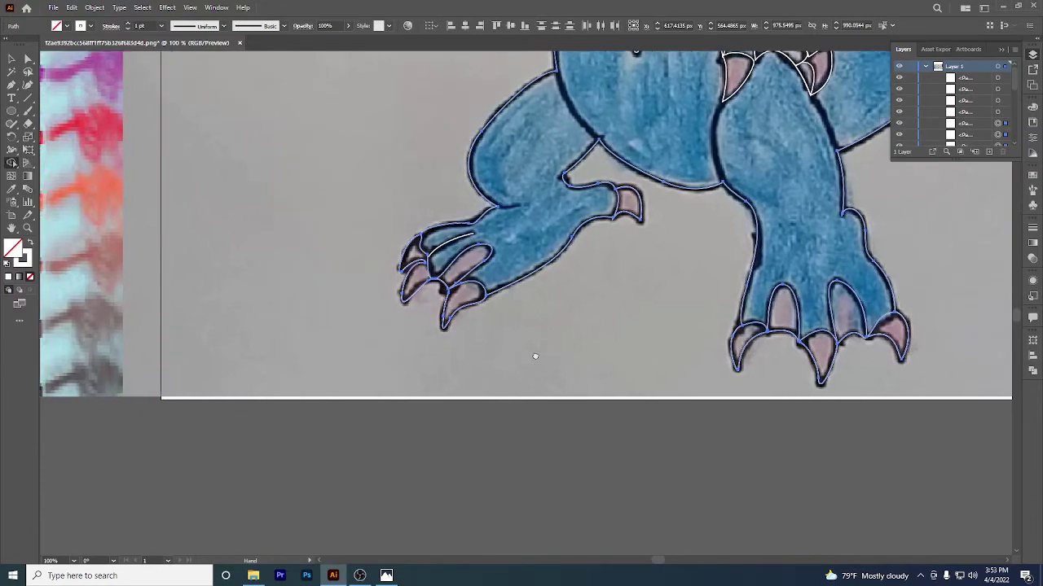
scroll(535, 354, down, 1)
Start a new path below the outstretched arm and trace the beak's upper edge to its peak between the eyes.
drag(542, 322, 535, 381)
drag(440, 263, 484, 301)
scroll(483, 301, up, 2)
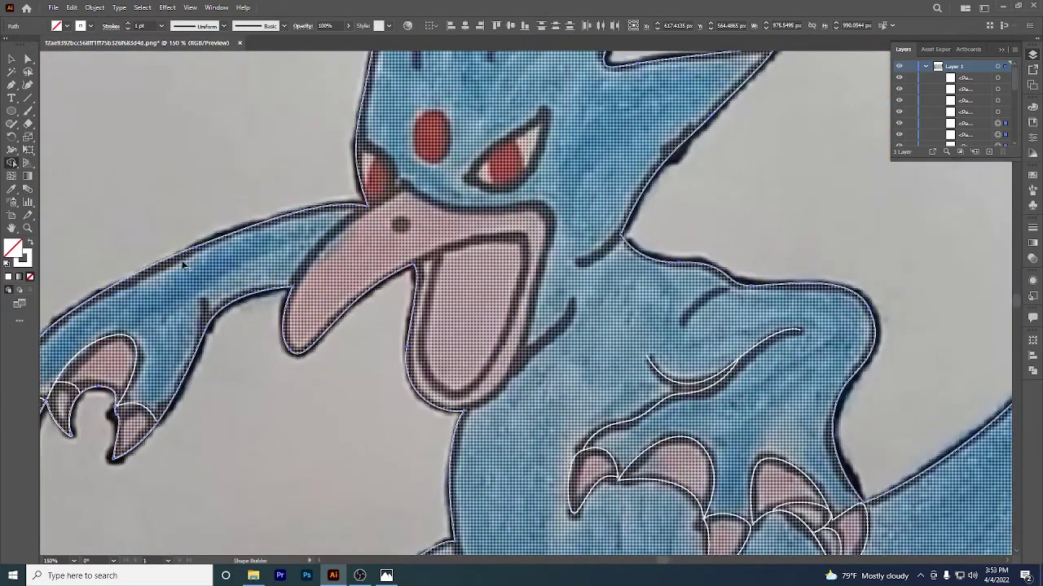
click(12, 88)
click(266, 329)
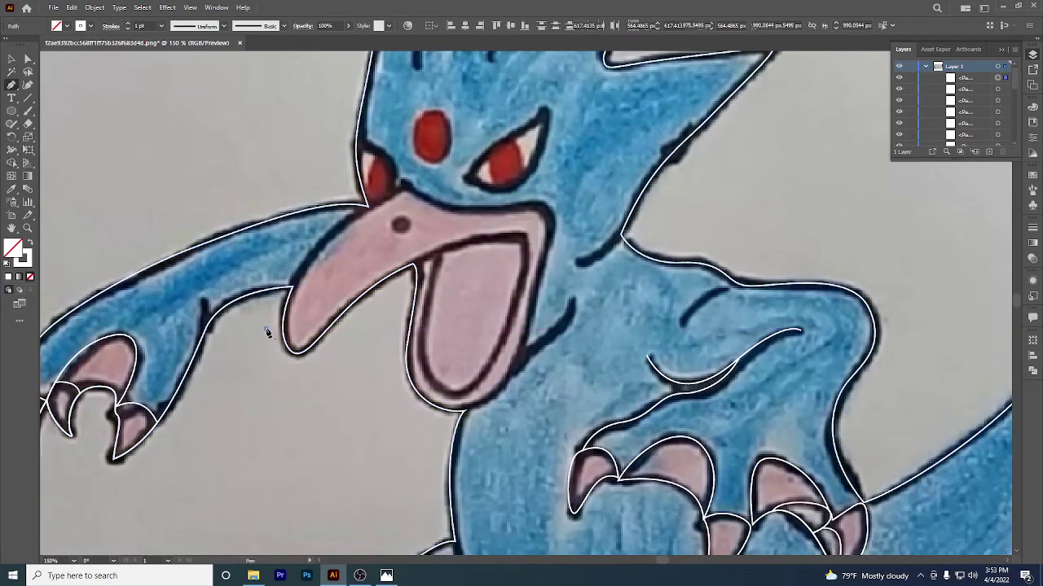
click(294, 286)
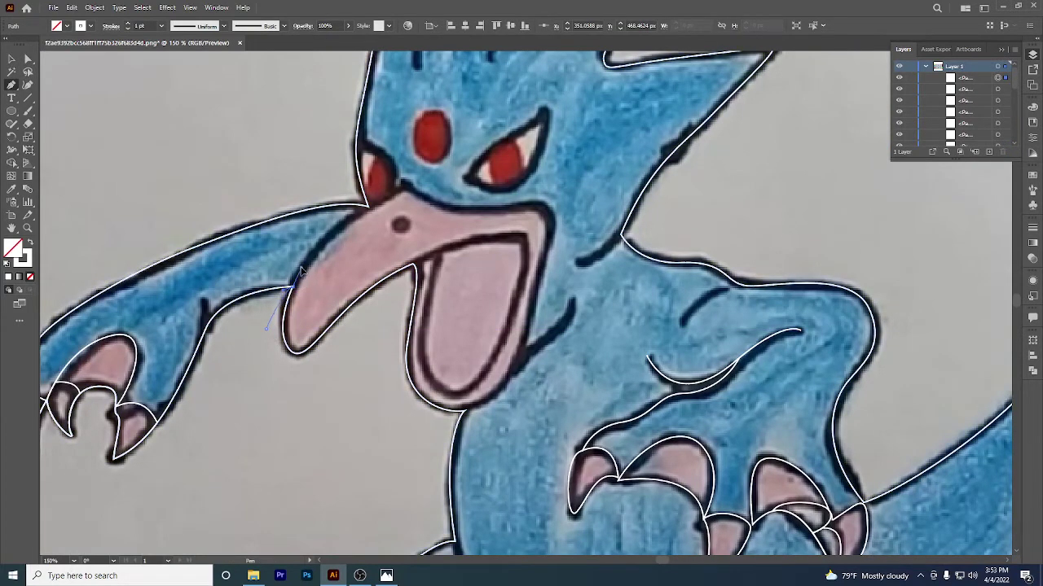
drag(300, 268, 302, 265)
drag(410, 187, 439, 207)
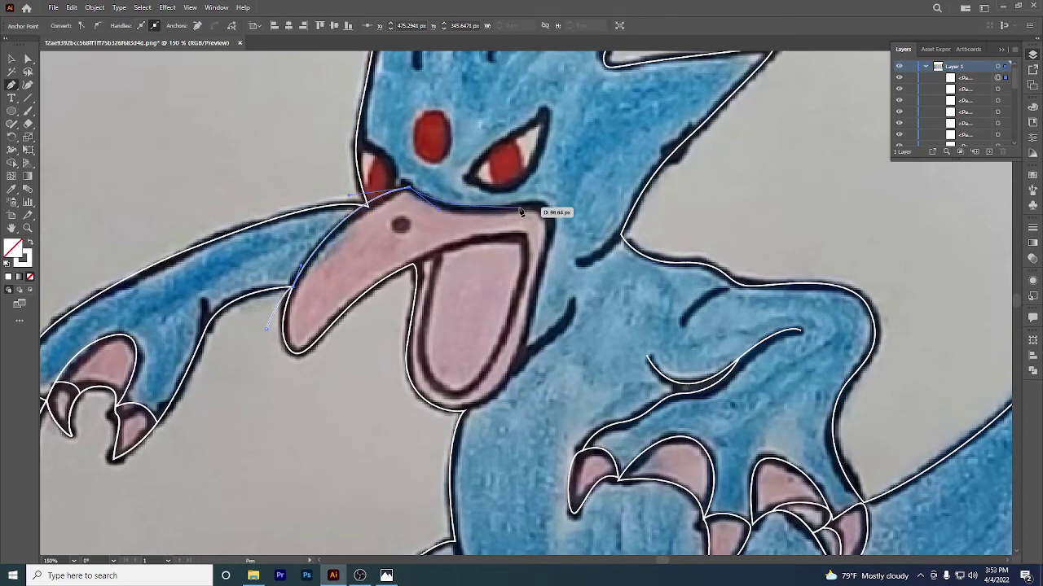
Continue the path along the beak's cheek side to the lower jaw and close it in a wide loop below the beak.
drag(522, 205, 565, 191)
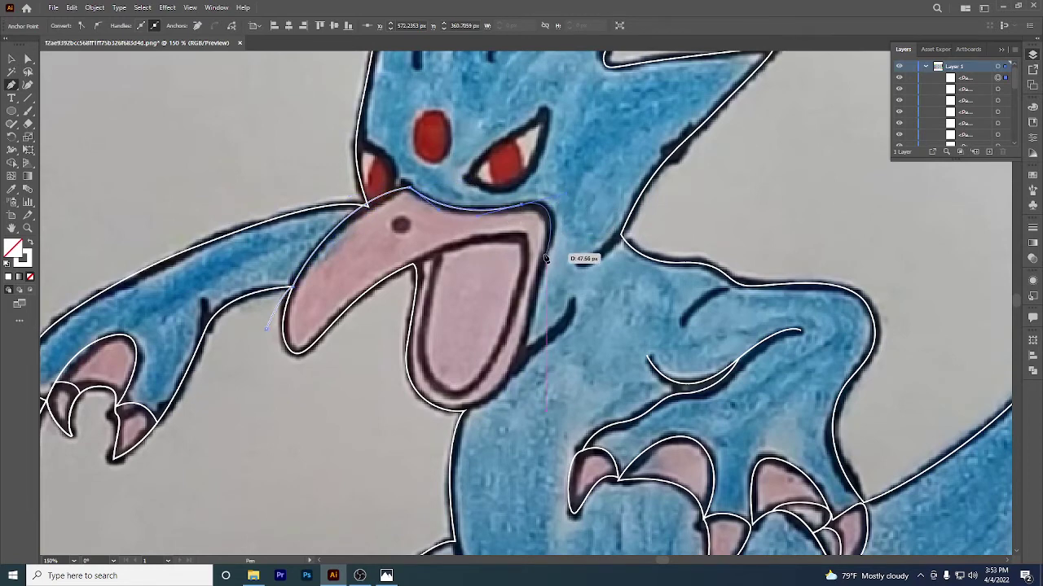
drag(544, 258, 540, 285)
drag(500, 390, 442, 420)
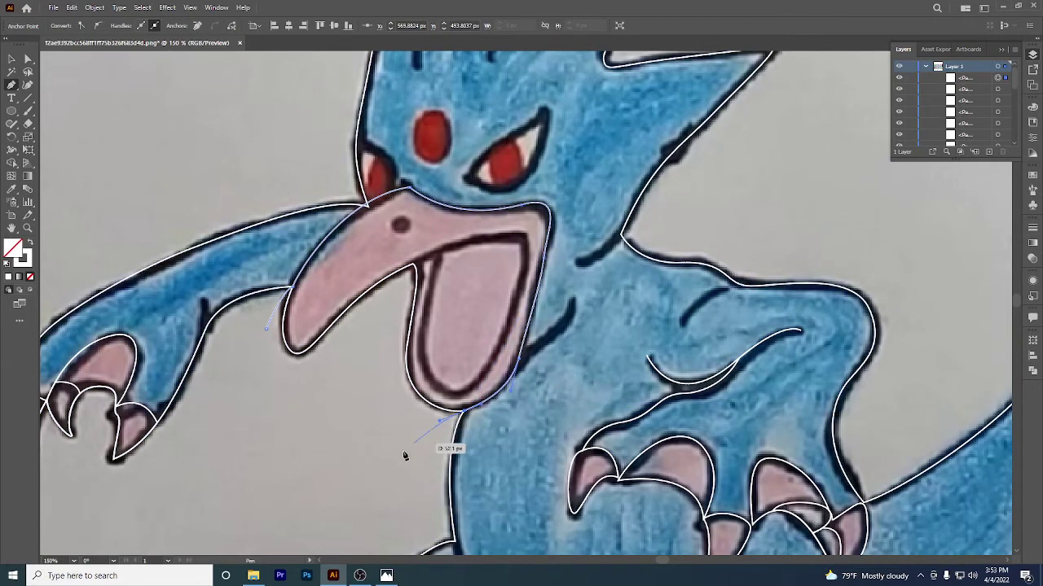
drag(403, 452, 366, 456)
drag(304, 436, 273, 395)
drag(269, 334, 269, 334)
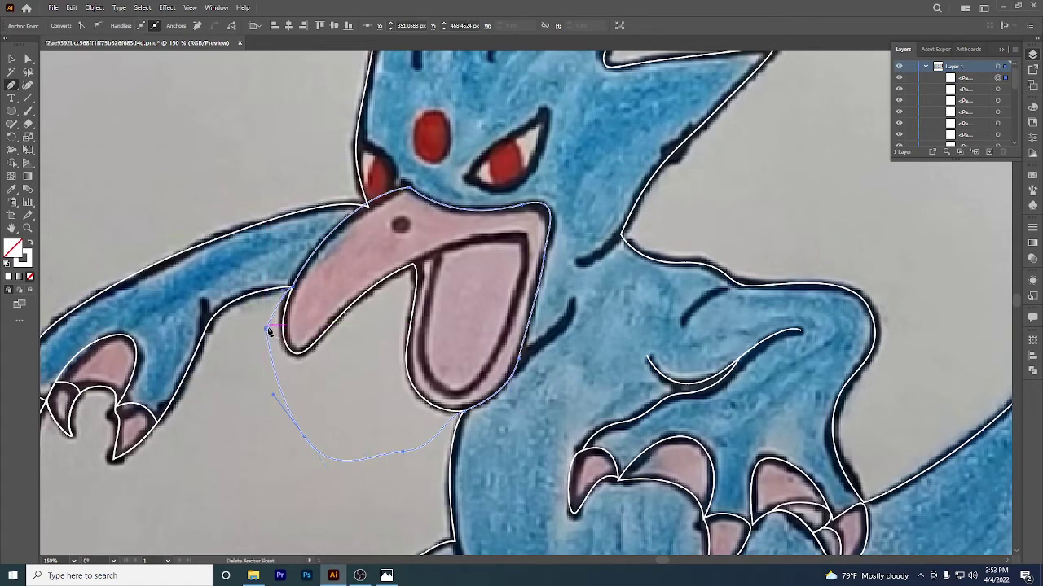
Trace the inside of the open mouth as a path from the beak corner around the tongue and back to the upper edge.
scroll(424, 384, up, 3)
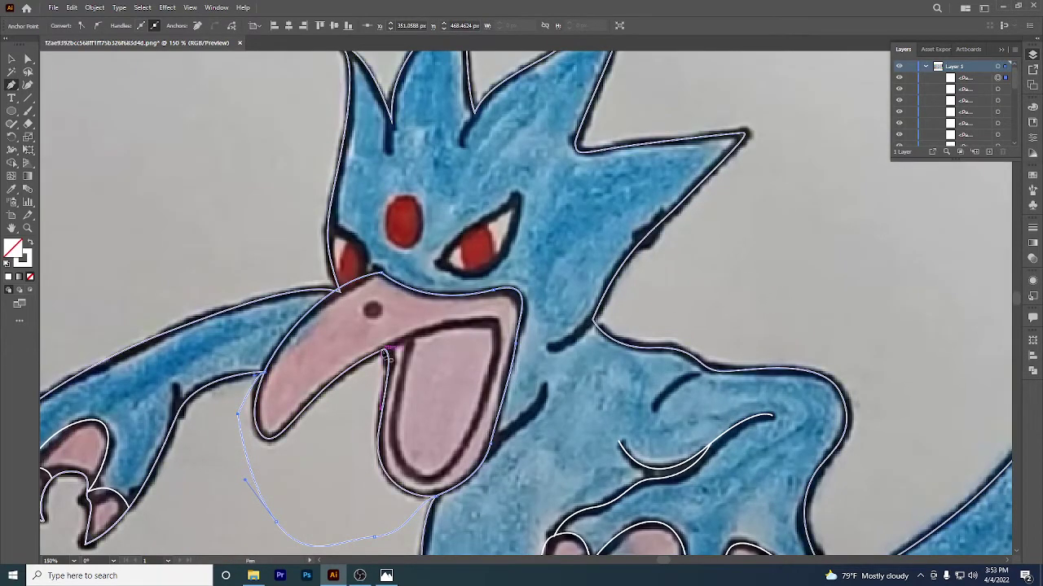
drag(386, 352, 493, 324)
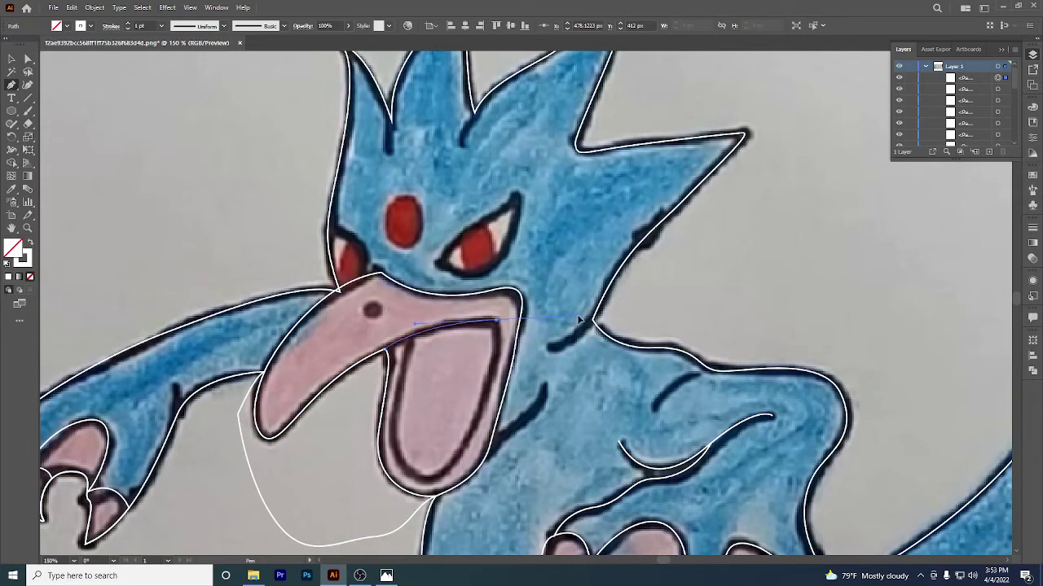
drag(499, 323, 421, 509)
key(ctrl+z)
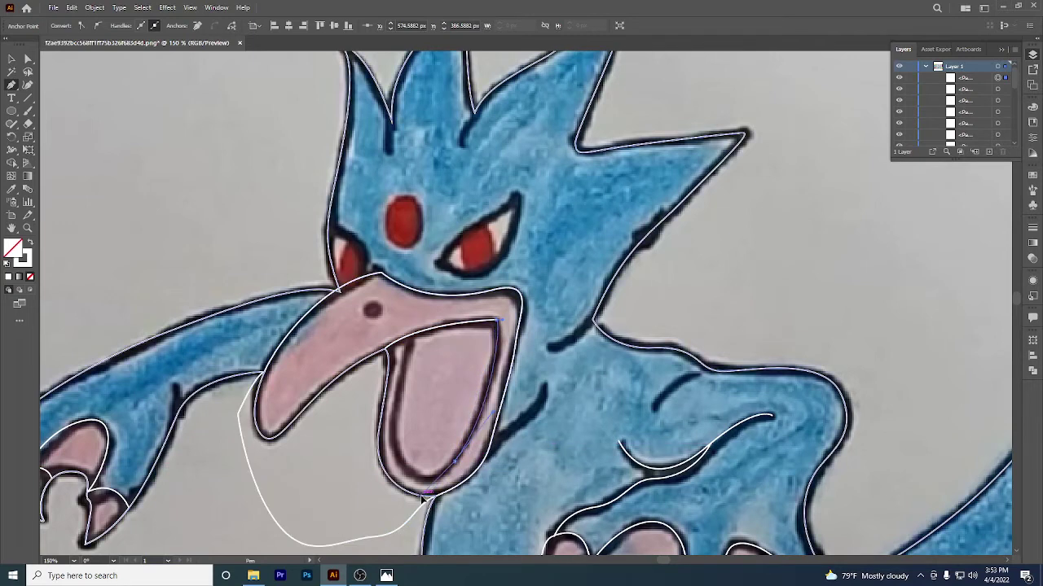
drag(394, 431, 395, 381)
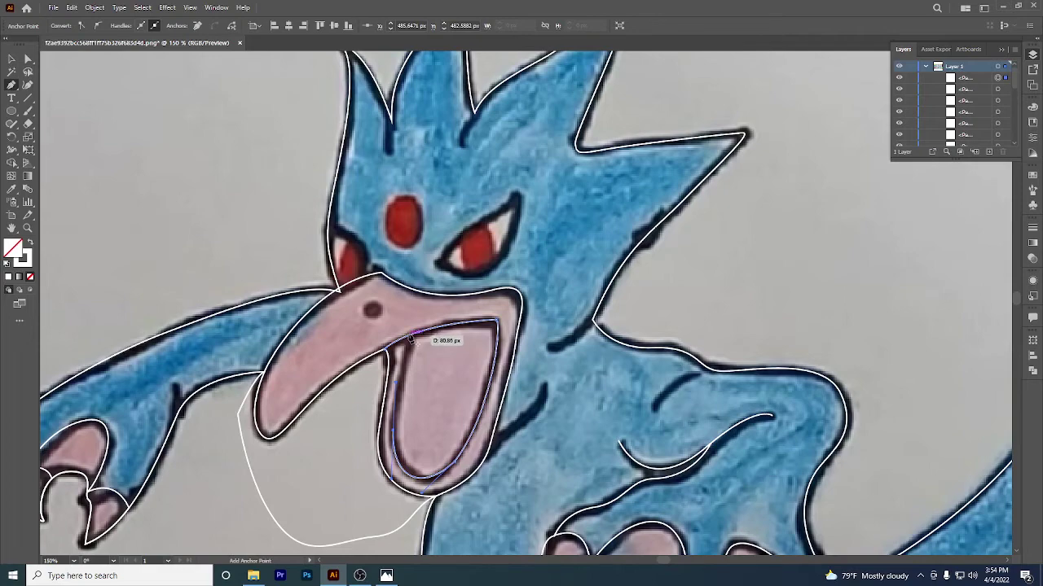
scroll(407, 343, up, 4)
drag(420, 317, 398, 265)
scroll(488, 328, down, 4)
drag(505, 339, 469, 291)
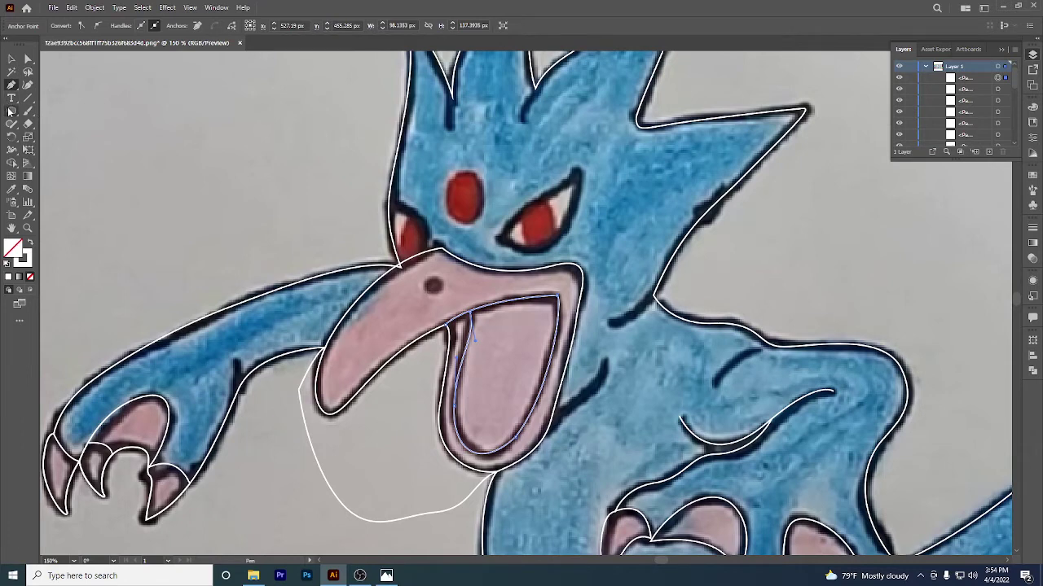
Draw a circle about 13 px wide over the nostril on the beak.
click(11, 110)
drag(425, 279, 441, 293)
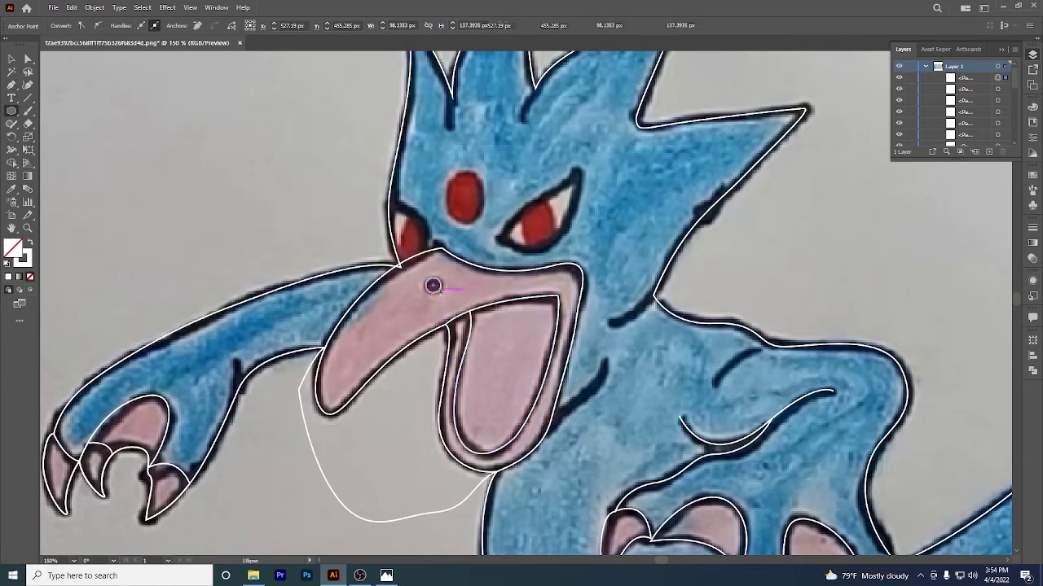
scroll(373, 273, up, 1)
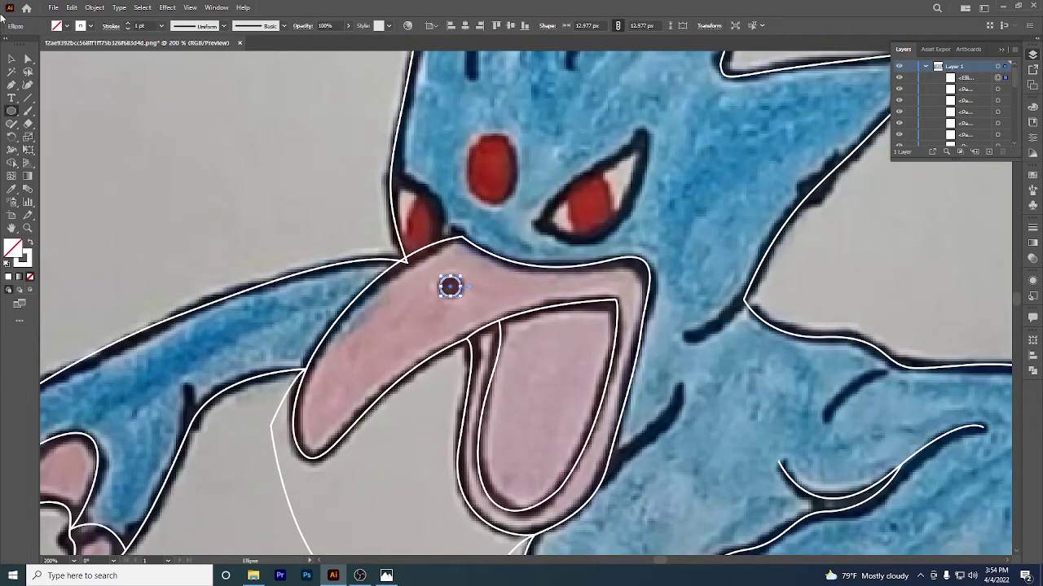
Select the beak outline and reshape its upper edge beside the outstretched arm with the Curvature tool.
click(11, 58)
click(447, 246)
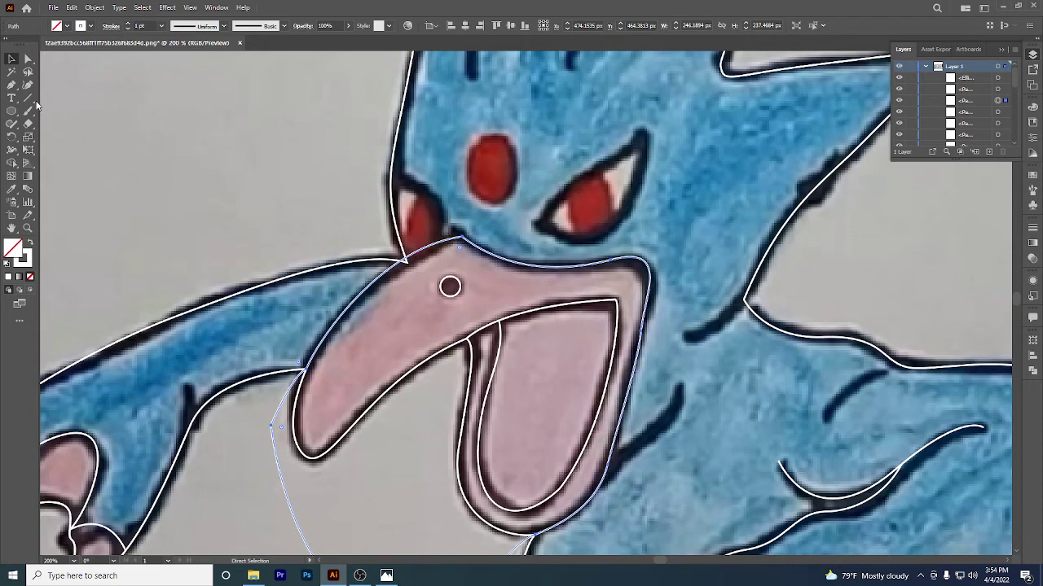
click(12, 85)
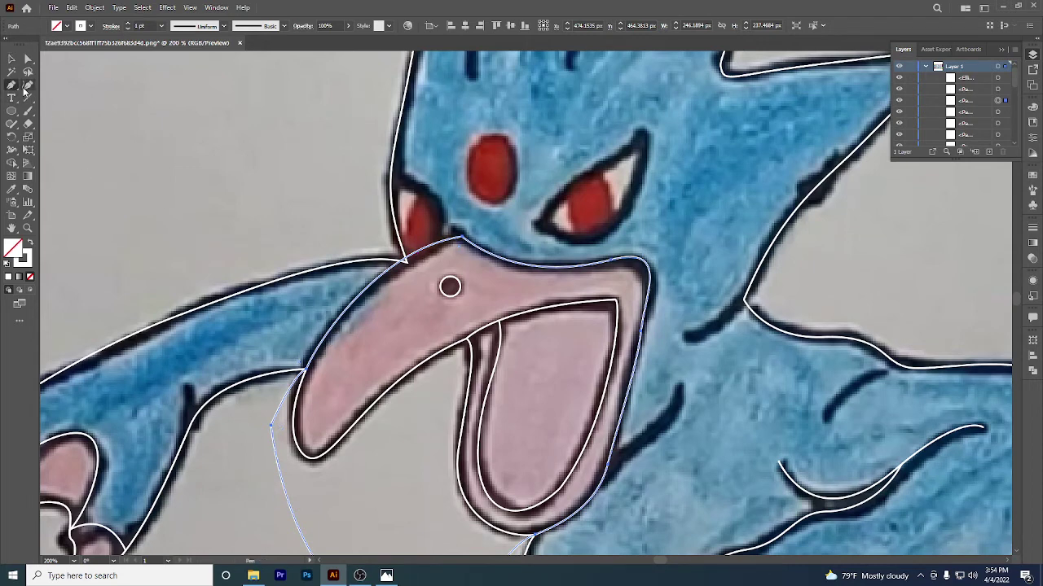
click(27, 60)
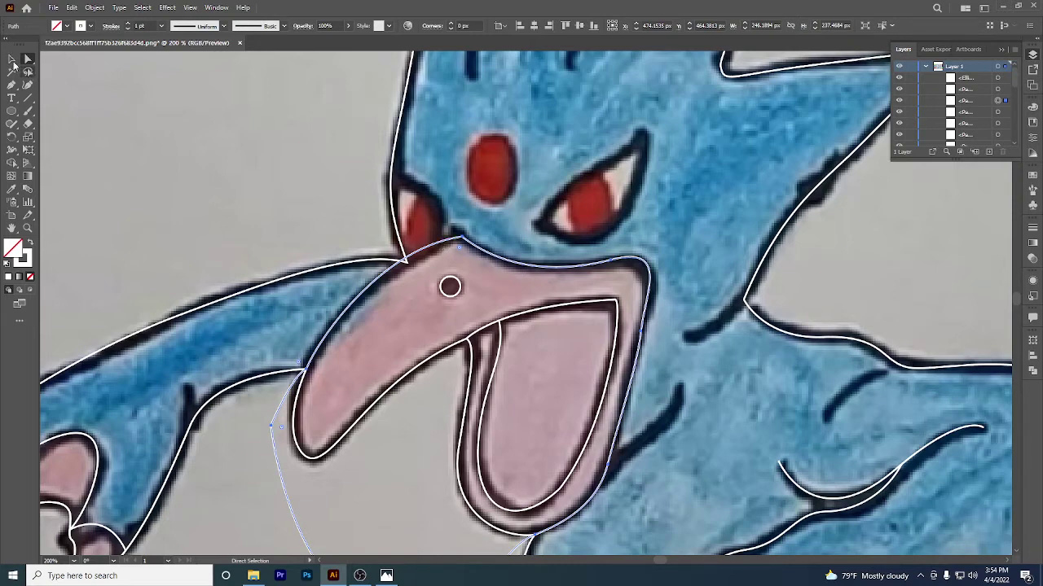
click(11, 59)
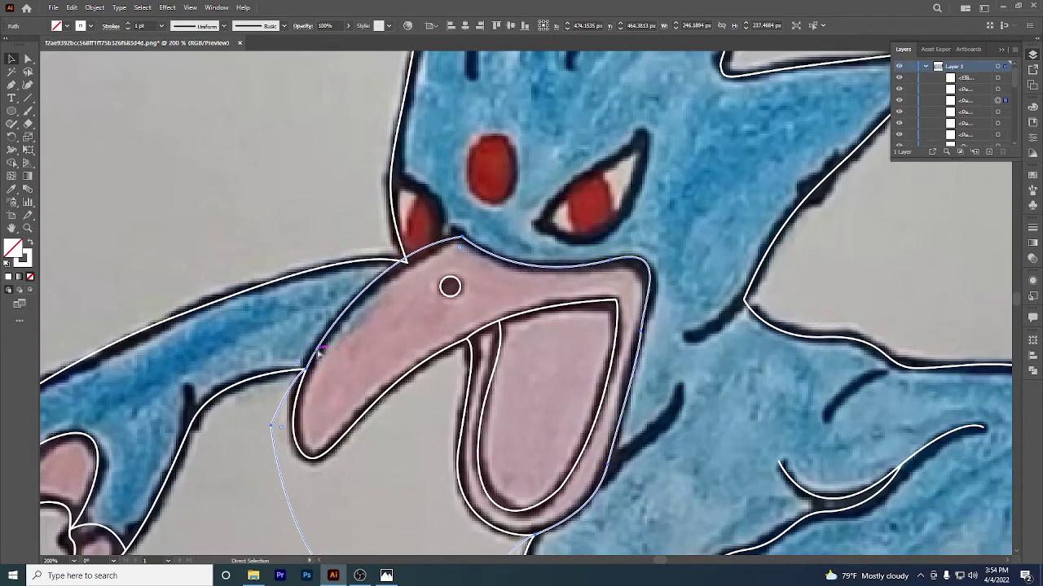
key(v)
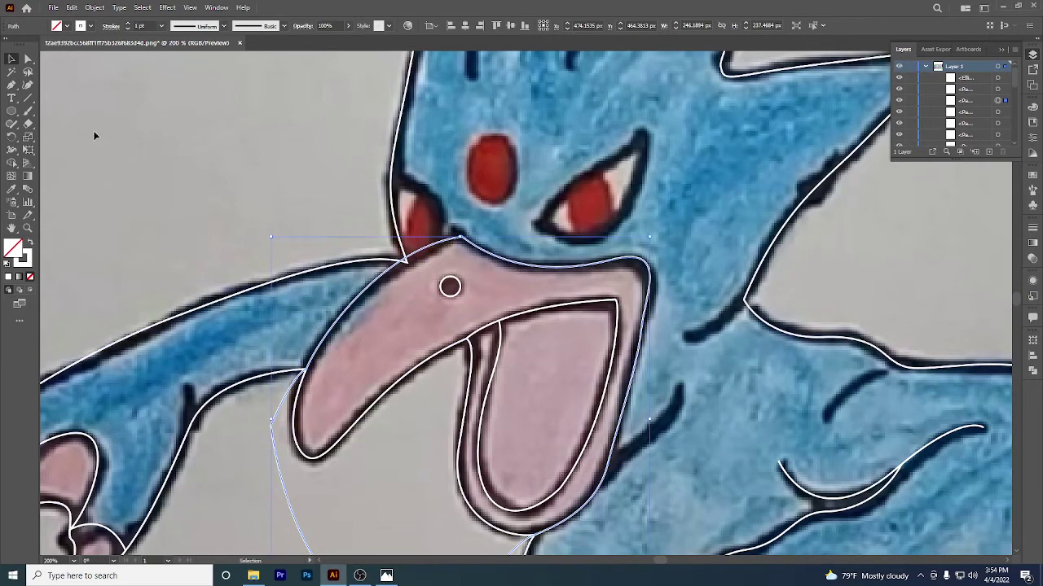
click(12, 85)
click(28, 85)
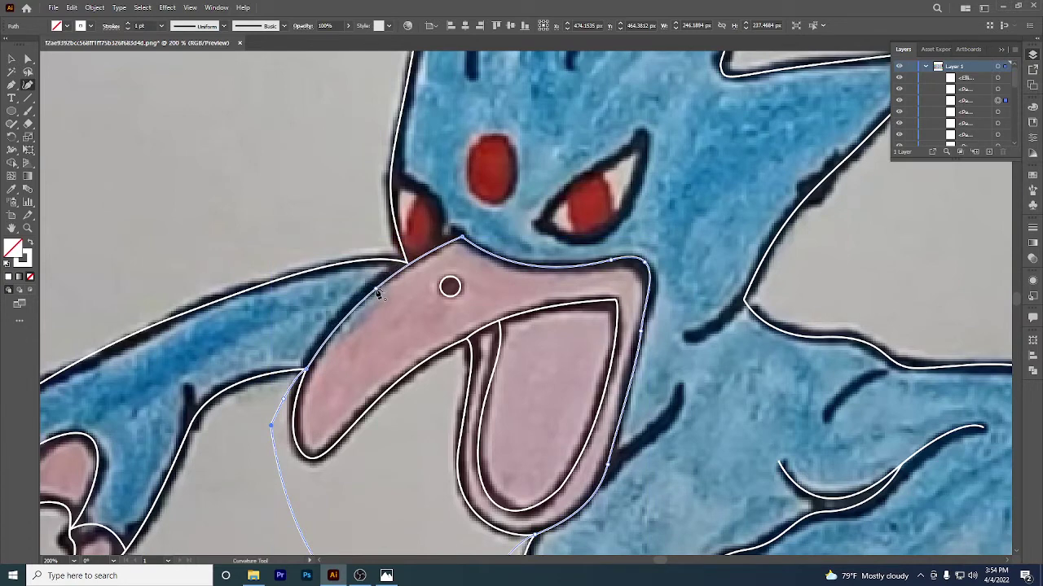
click(374, 289)
click(12, 60)
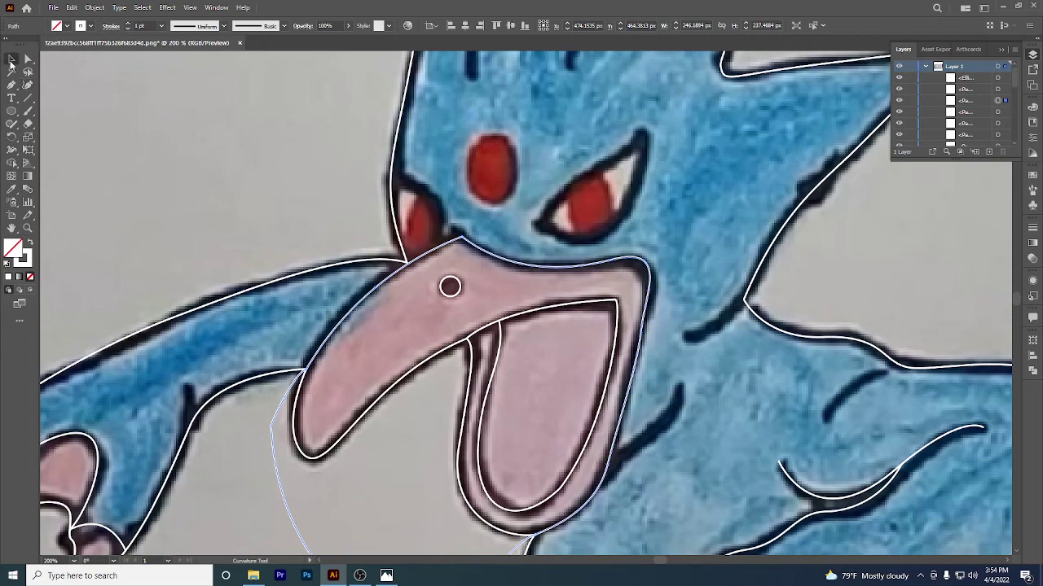
click(428, 273)
Trace the partly hidden eye beside the outstretched arm as a closed path that overlaps the head outline and the beak.
drag(464, 323, 399, 401)
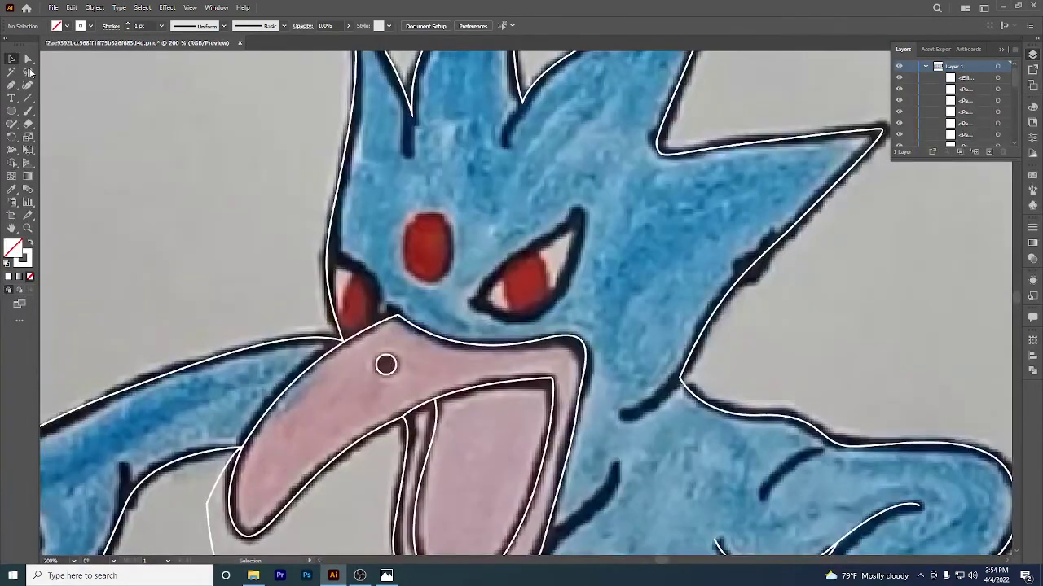
click(12, 86)
click(313, 244)
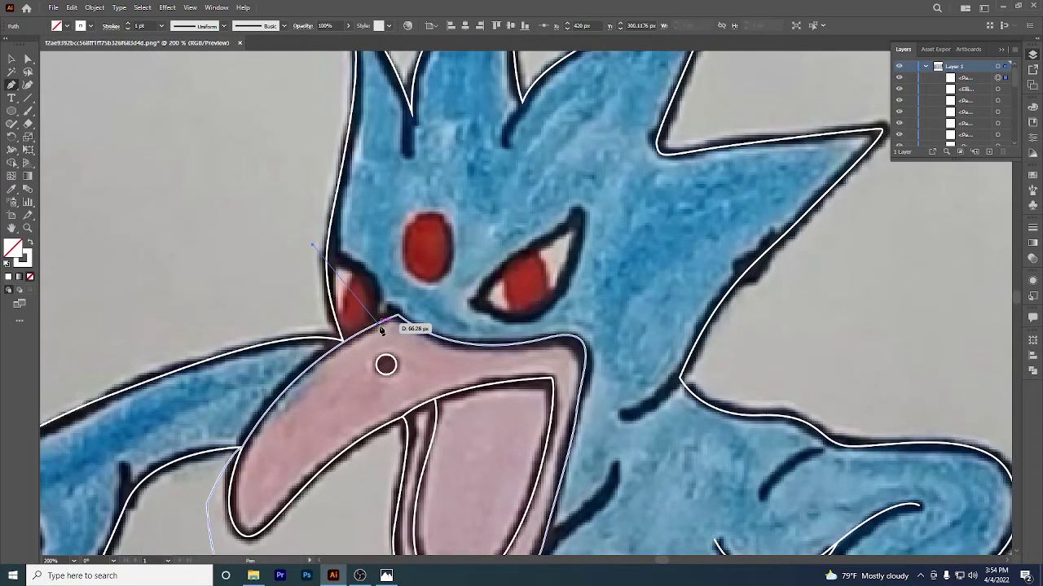
drag(379, 328, 367, 399)
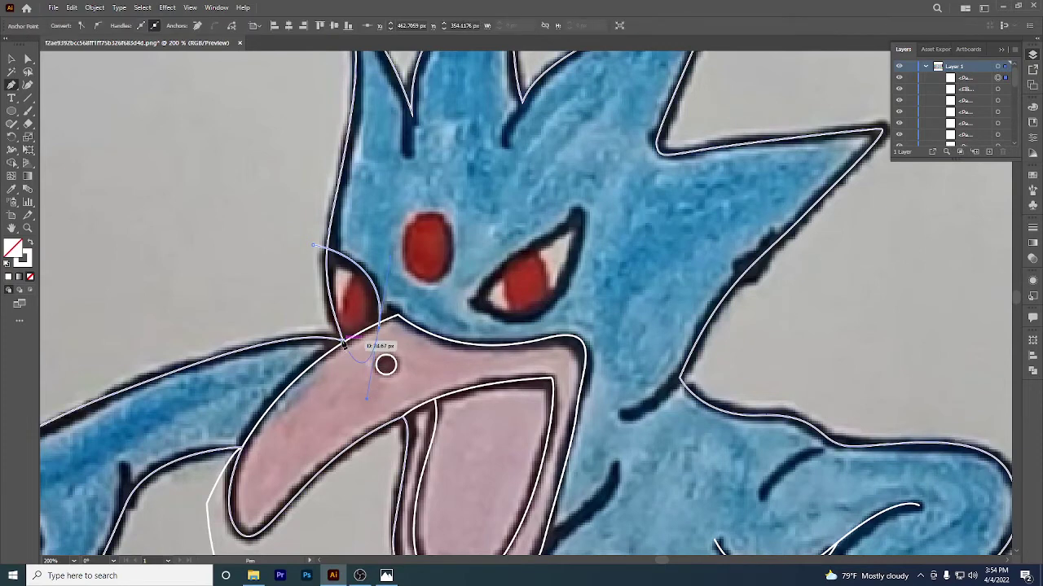
drag(330, 316, 323, 307)
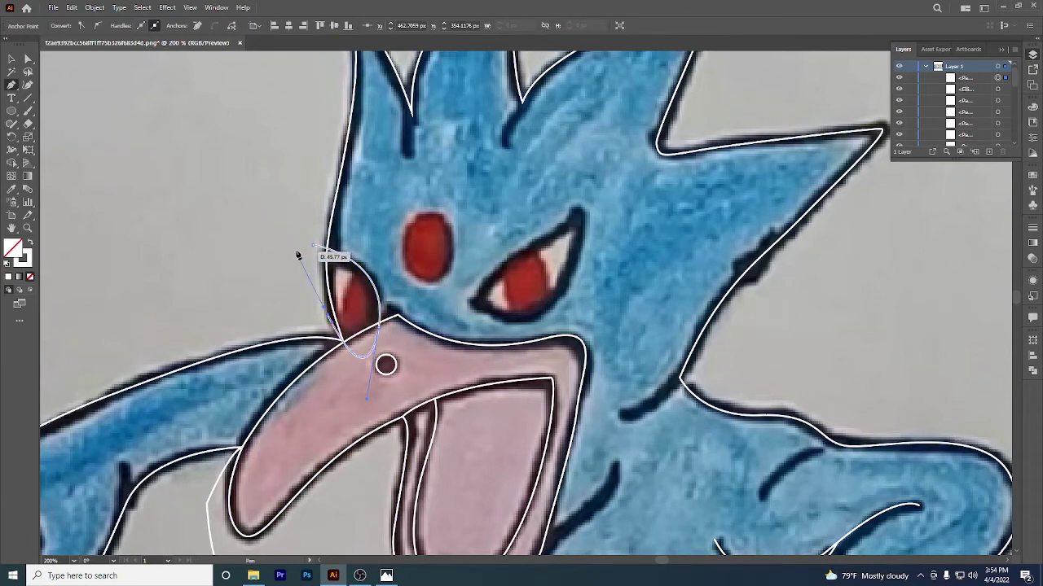
drag(297, 252, 297, 229)
click(313, 244)
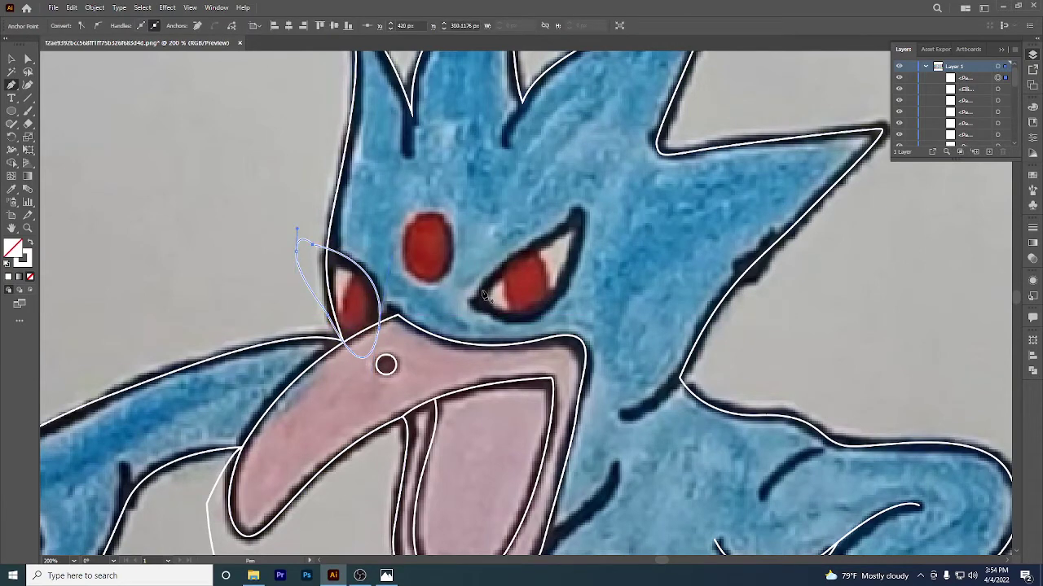
Trace the full eye as a closed path from its inner corner along the lower lid to the pointed tip and back.
drag(484, 290, 498, 315)
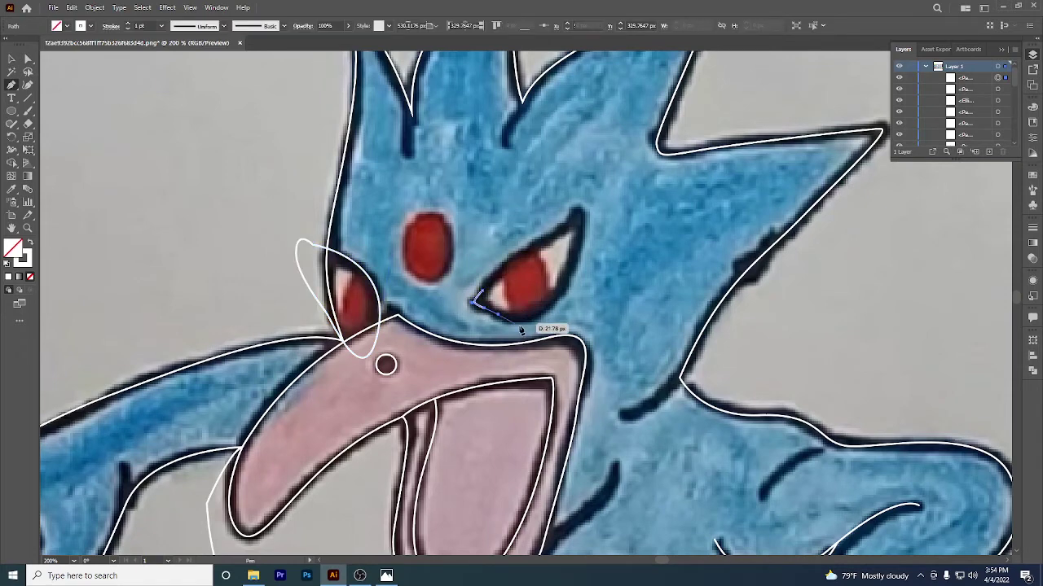
click(557, 296)
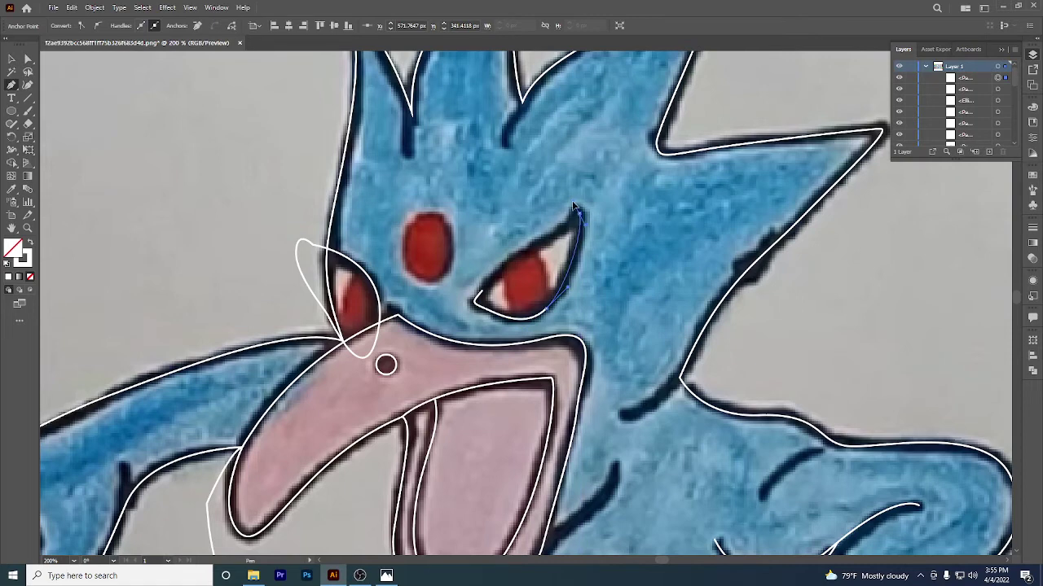
drag(570, 195, 583, 232)
alt+click(582, 230)
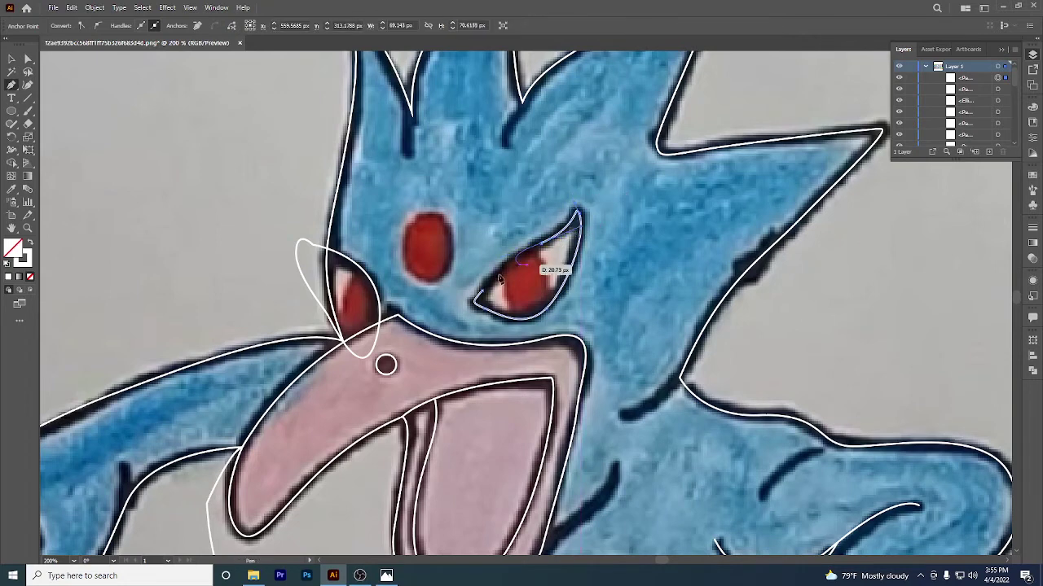
drag(476, 302, 482, 294)
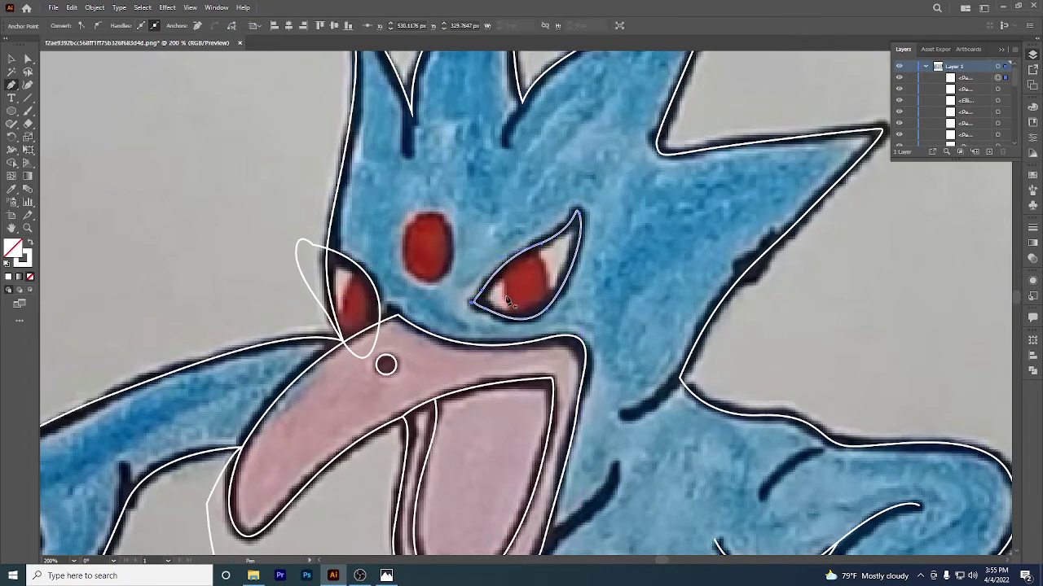
Trace the red iris of the full eye as a closed oval path extending slightly past the eye's upper lid.
scroll(511, 310, up, 1)
click(506, 257)
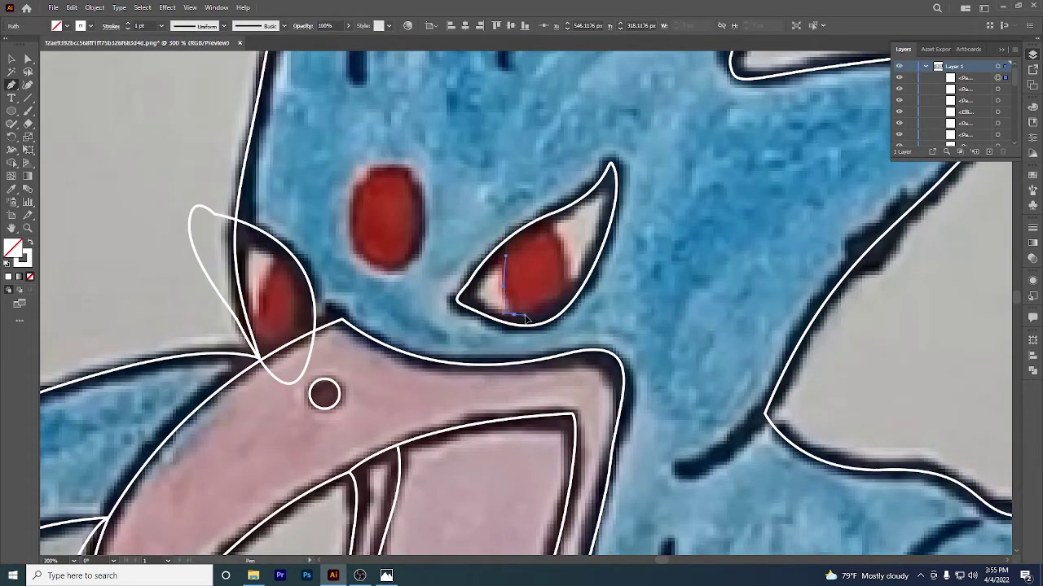
drag(527, 324, 527, 337)
drag(564, 277, 503, 301)
Trace the red iris of the partly hidden eye as a closed path that overshoots the eye outline and the beak.
key(ctrl+minus)
key(ctrl+minus)
scroll(448, 308, up, 2)
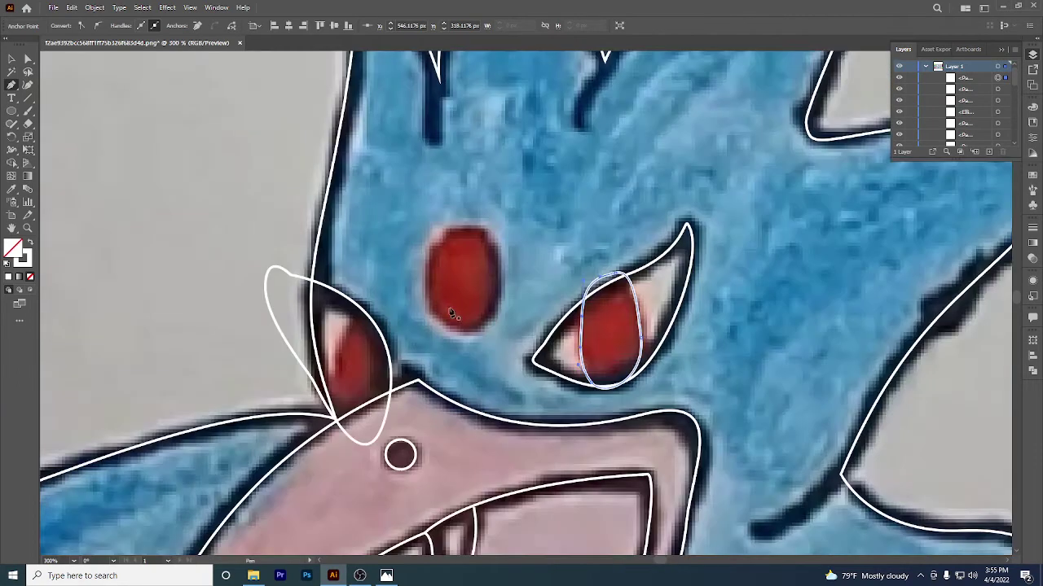
click(366, 319)
drag(335, 393, 331, 401)
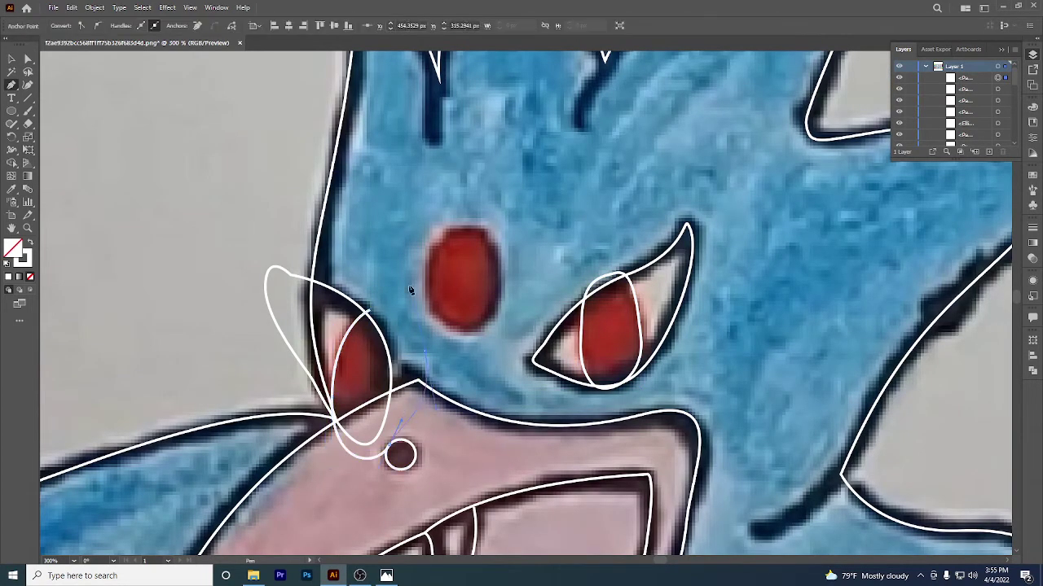
drag(397, 273, 373, 313)
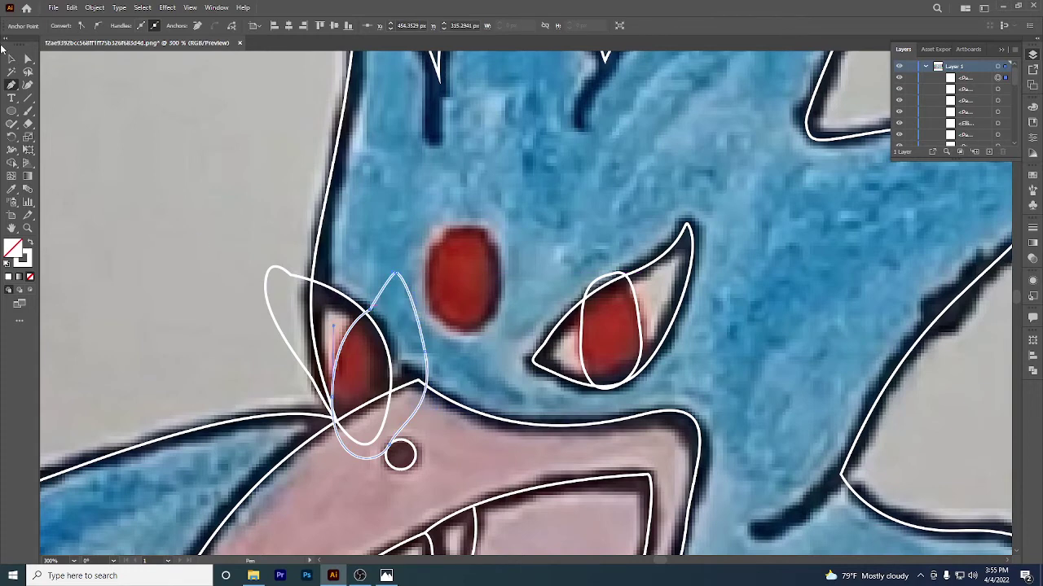
Remove the part of the partly hidden eye's outline outside the head with Shape Builder.
key(v)
click(346, 294)
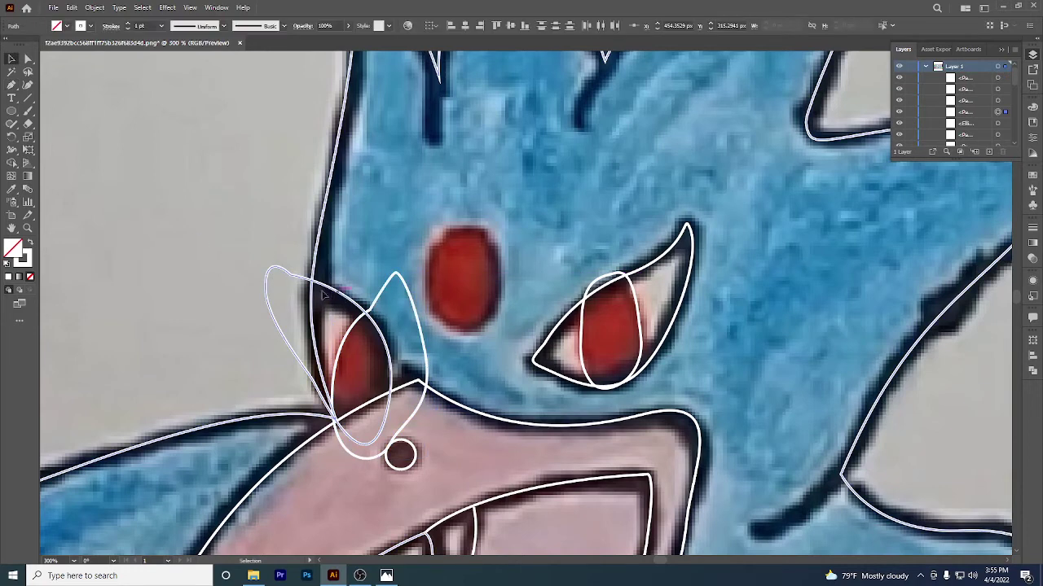
click(12, 162)
alt+click(292, 305)
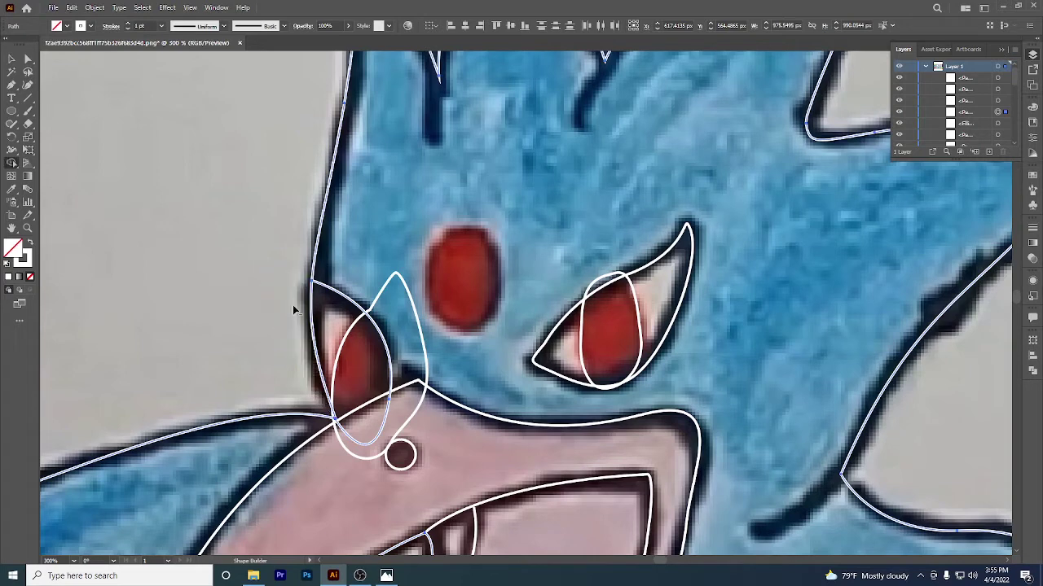
click(11, 61)
click(42, 74)
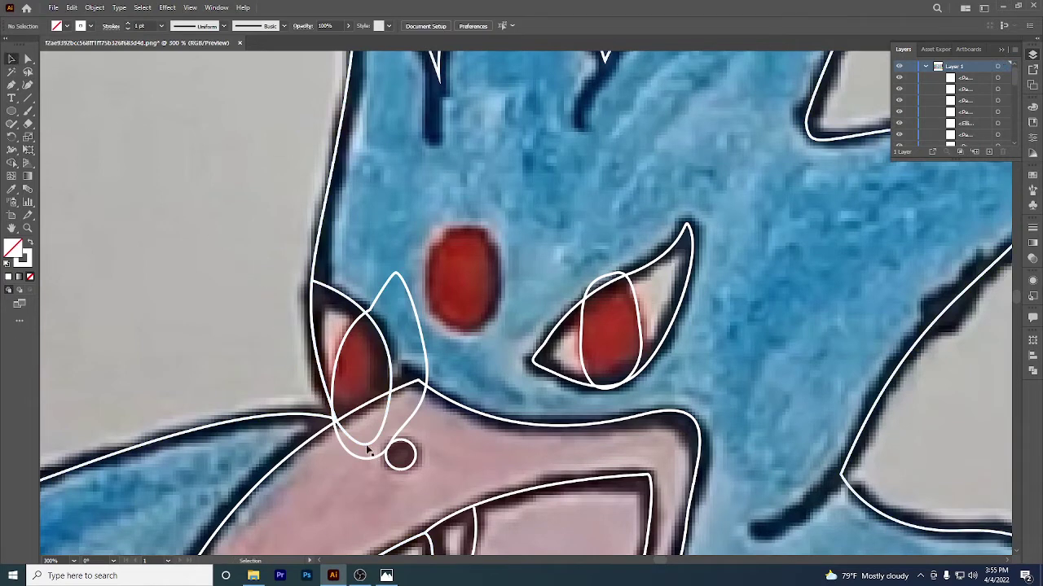
Split the partly hidden eye's outline along the beak edge with Shape Builder and delete the piece overlapping the beak.
click(398, 412)
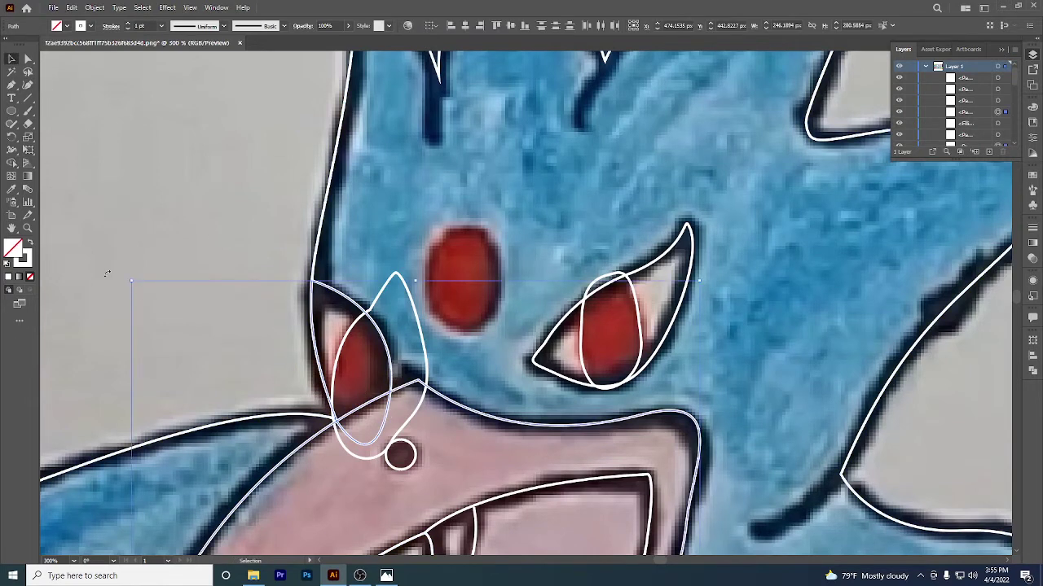
click(11, 163)
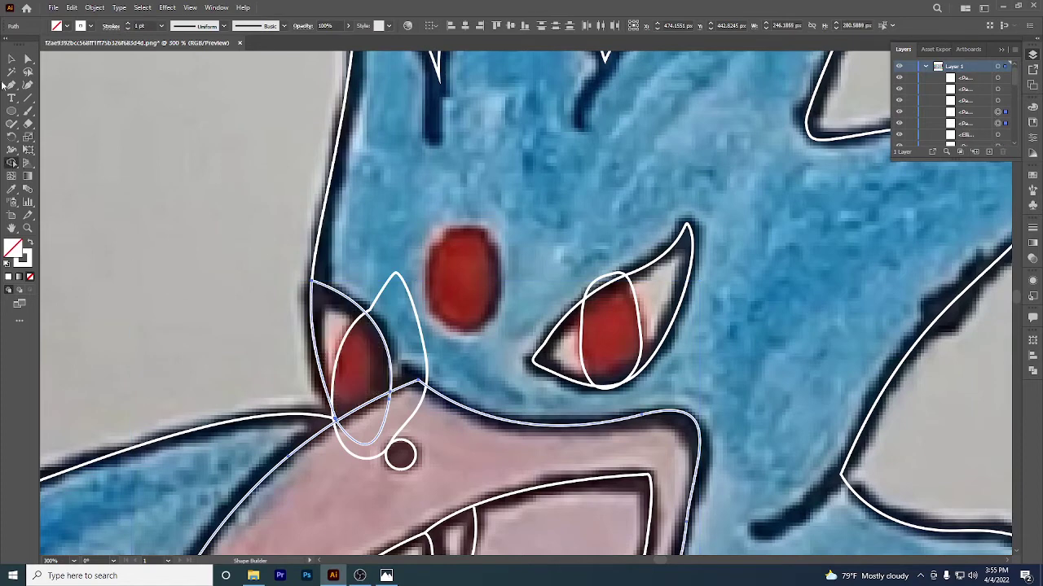
click(11, 60)
click(386, 428)
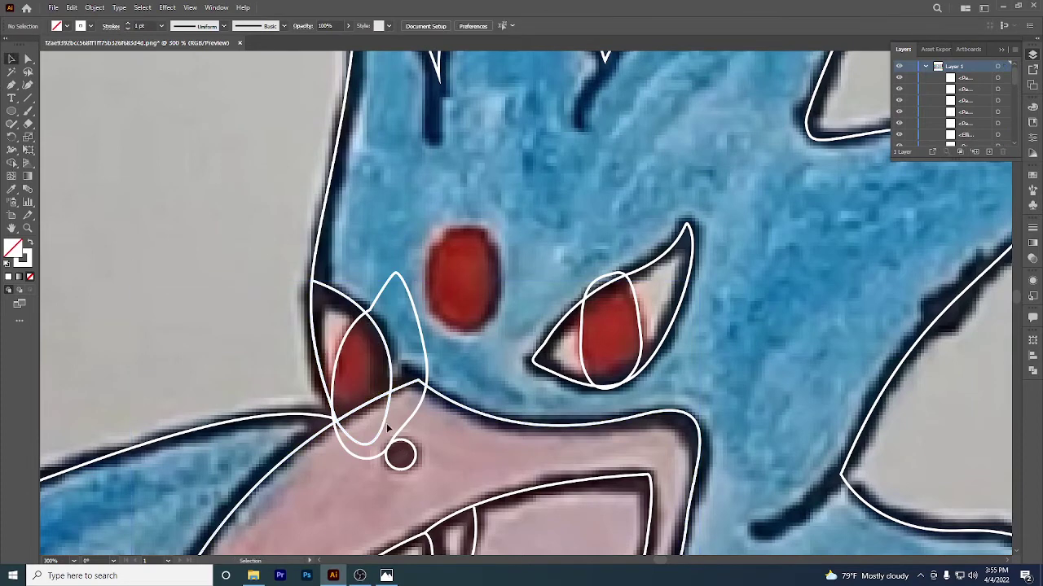
click(375, 413)
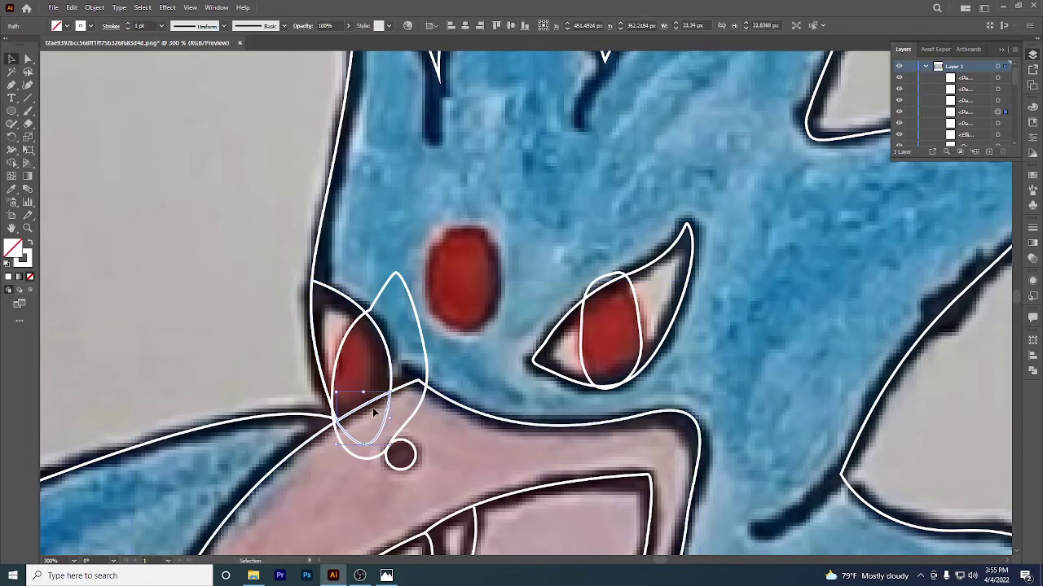
click(445, 424)
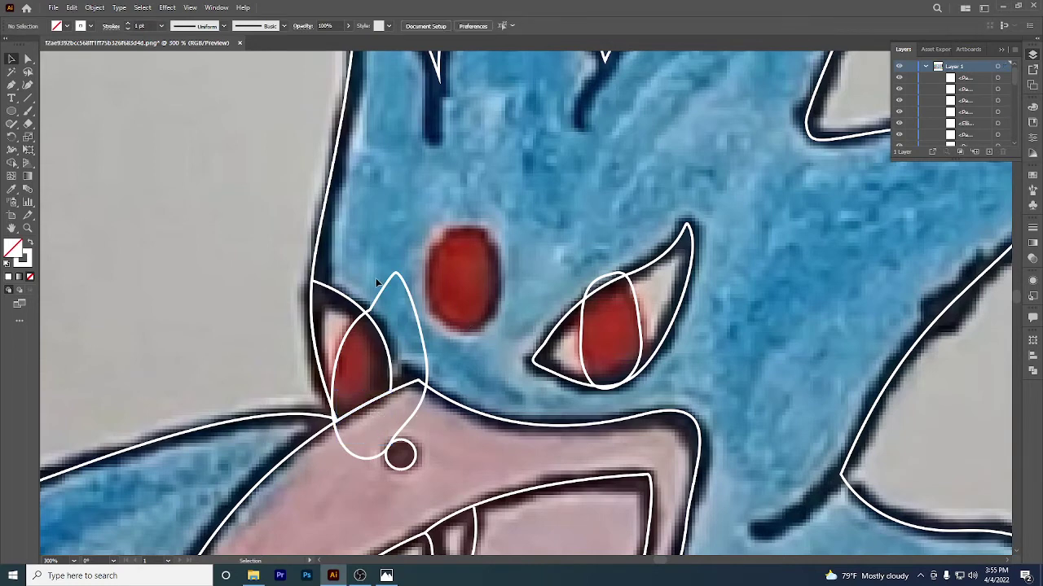
Trim the partly hidden eye's iris to the eye outline by removing the excess areas with Shape Builder.
click(339, 324)
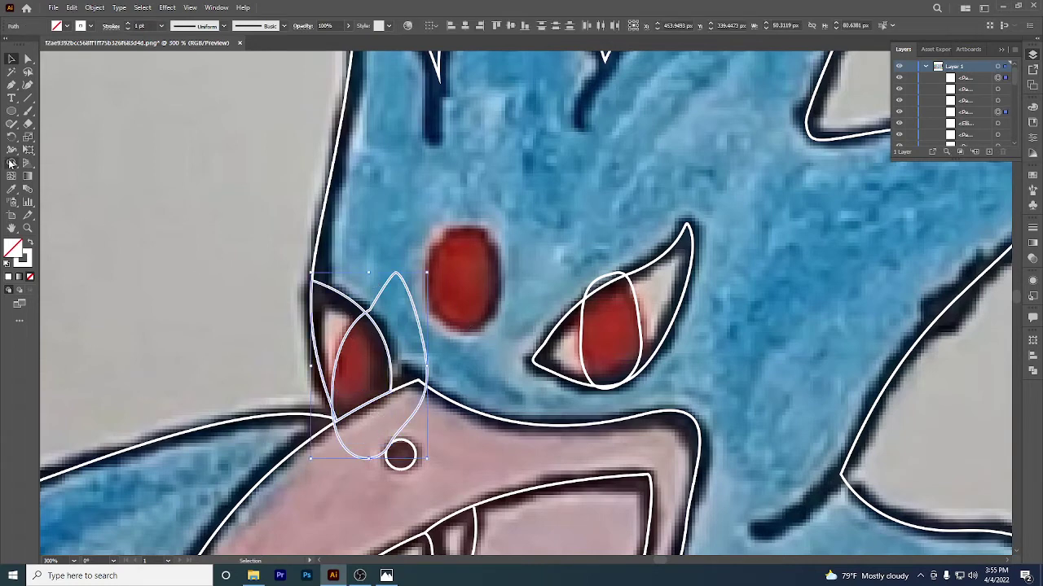
click(11, 164)
alt+click(401, 321)
Trim the full eye's iris to the eye outline by removing the protruding areas with Shape Builder.
drag(476, 327, 397, 268)
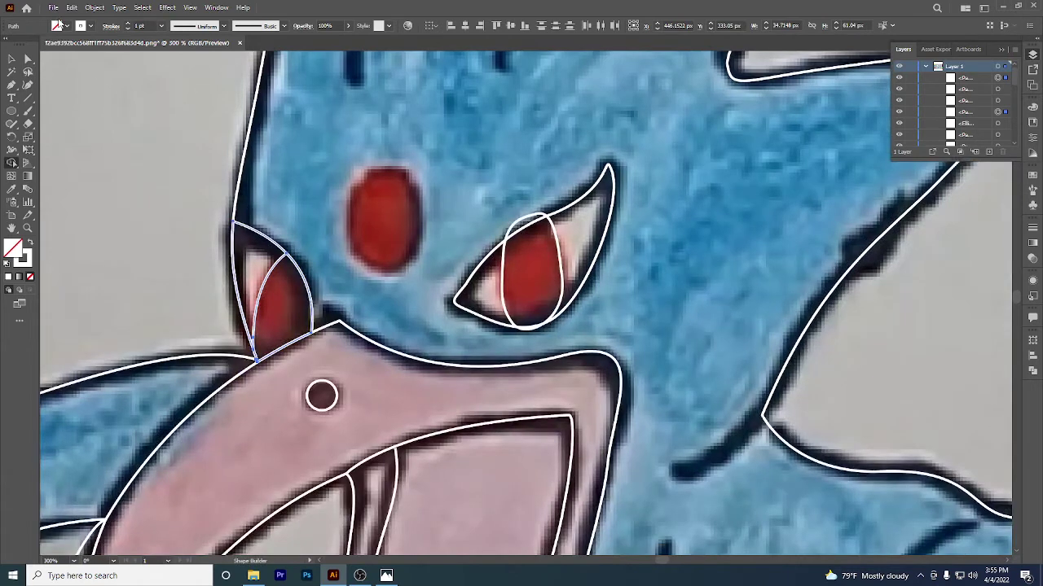
click(10, 61)
drag(488, 217, 563, 281)
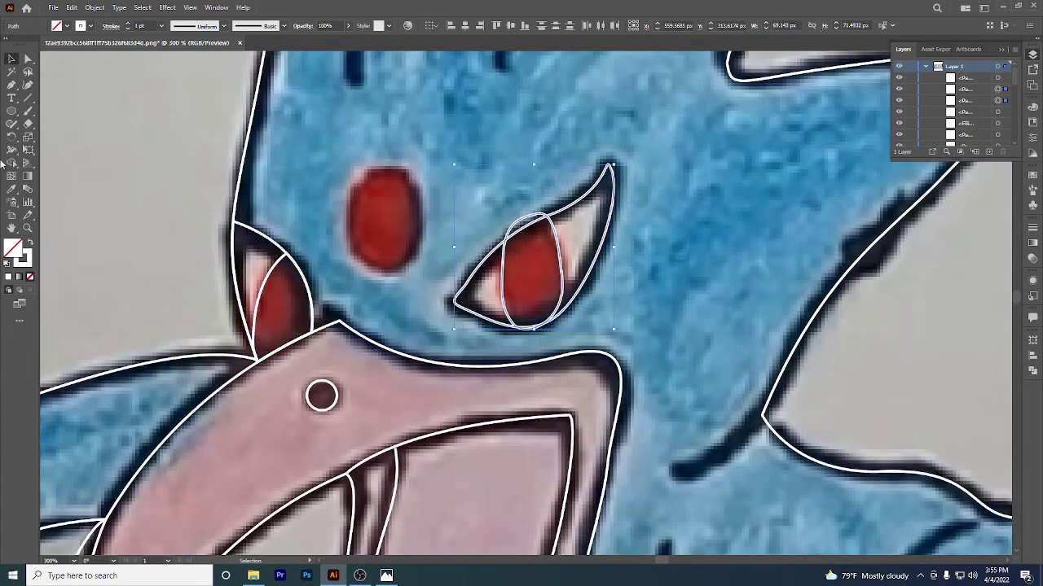
click(13, 165)
alt+click(518, 228)
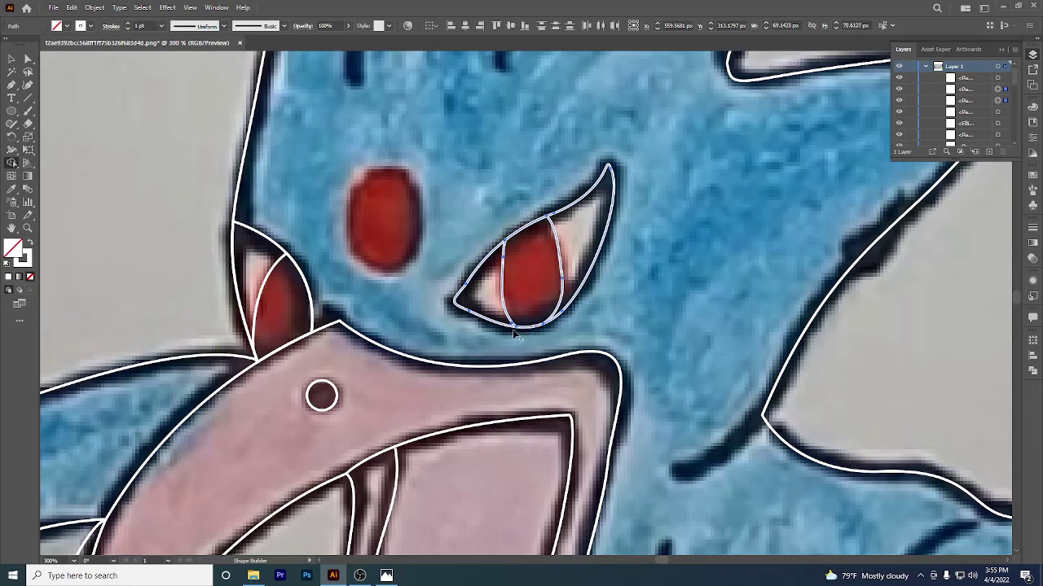
click(12, 59)
click(406, 187)
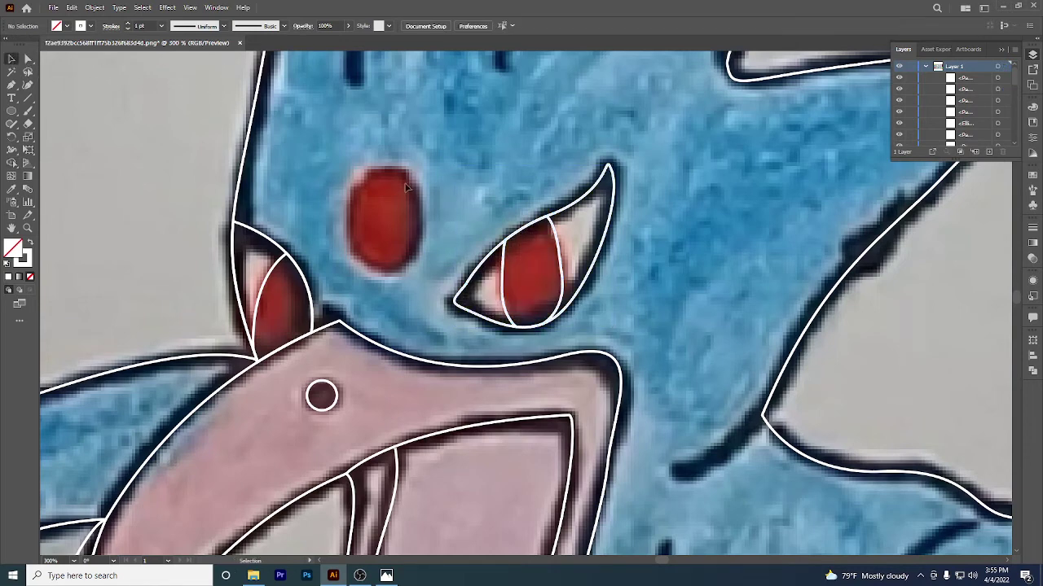
Draw an ellipse about 31 px wide over the red forehead gem and stretch it to about 45 px high.
click(12, 114)
drag(350, 172, 422, 272)
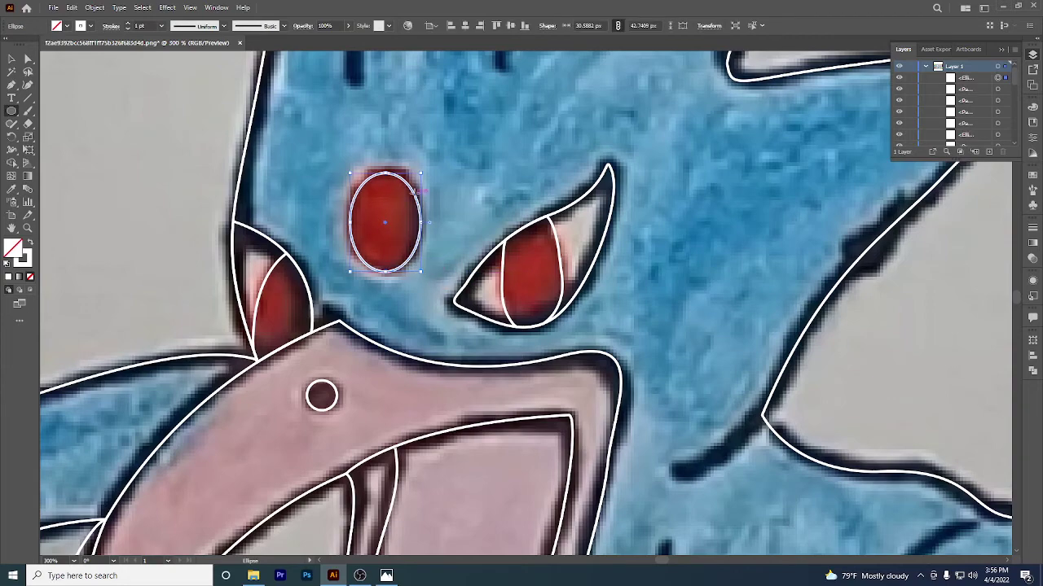
drag(385, 170, 388, 166)
scroll(403, 233, down, 3)
drag(494, 226, 455, 265)
scroll(455, 264, down, 2)
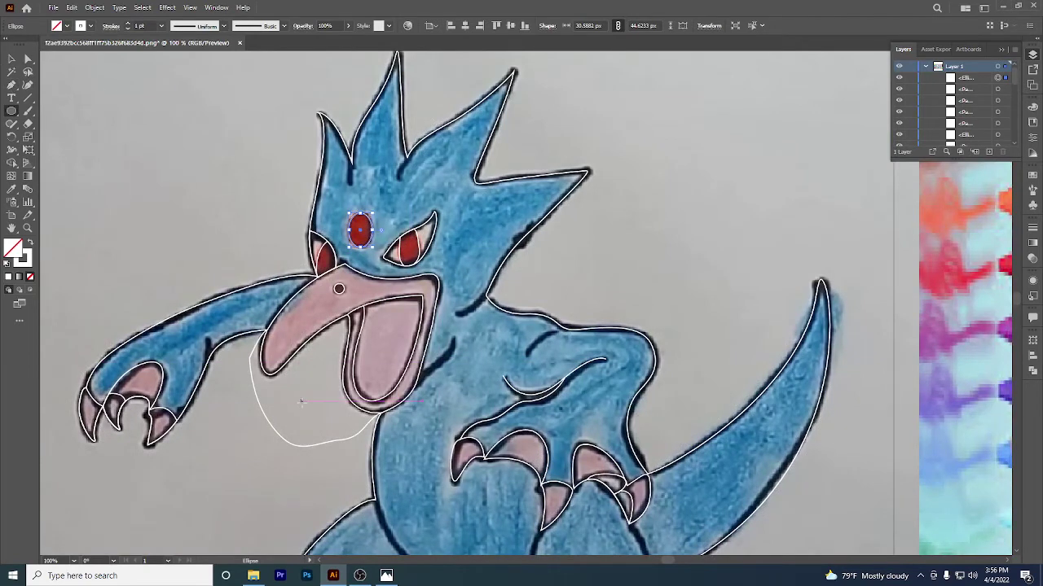
Remove the stray outline loop below the beak from the body outline with Shape Builder.
click(9, 58)
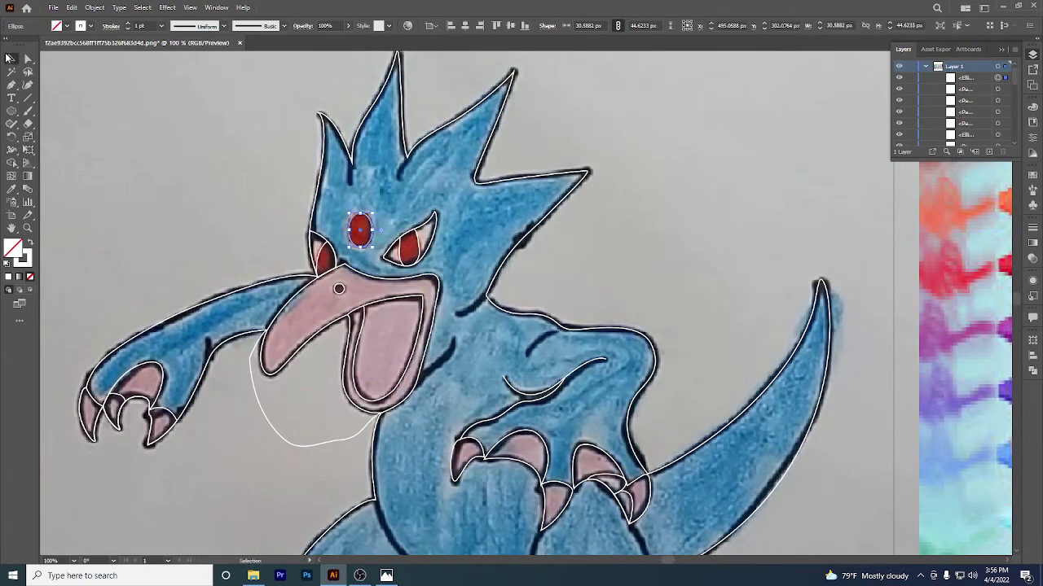
click(190, 310)
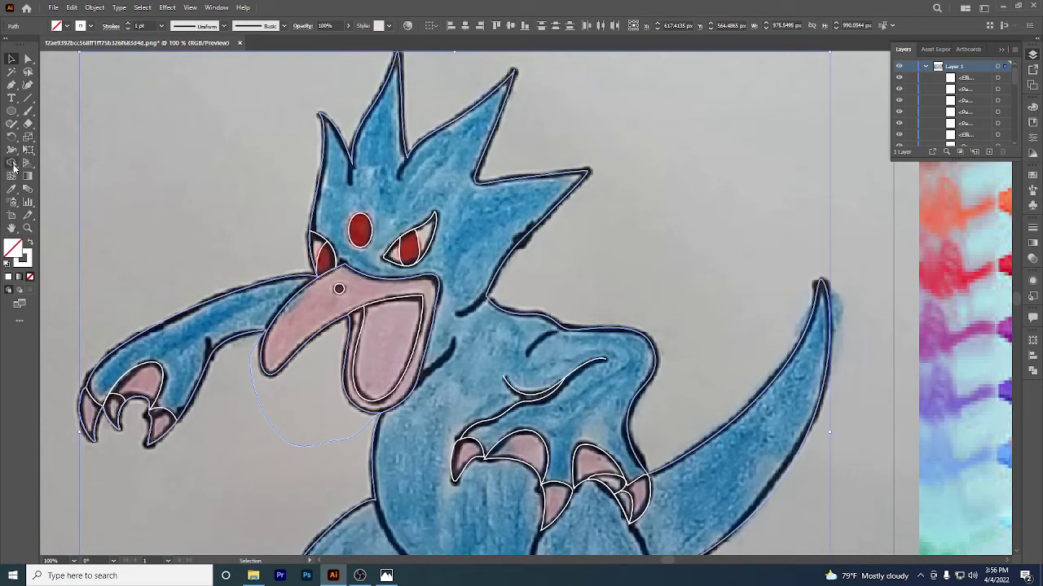
click(13, 167)
scroll(340, 403, down, 3)
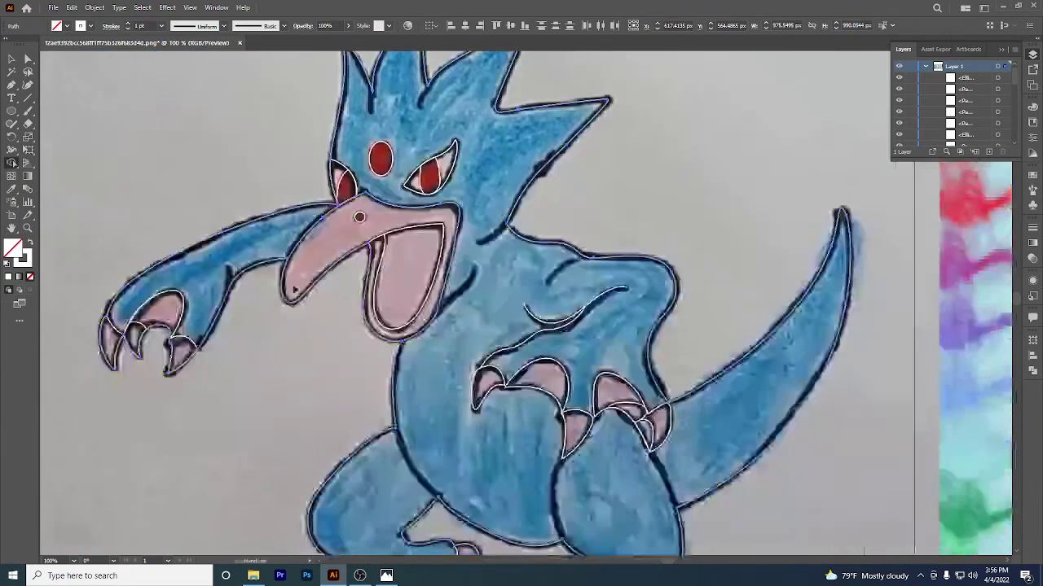
Trace the short crease near the wrist of the outstretched arm with the Pen tool.
click(11, 85)
scroll(228, 299, up, 1)
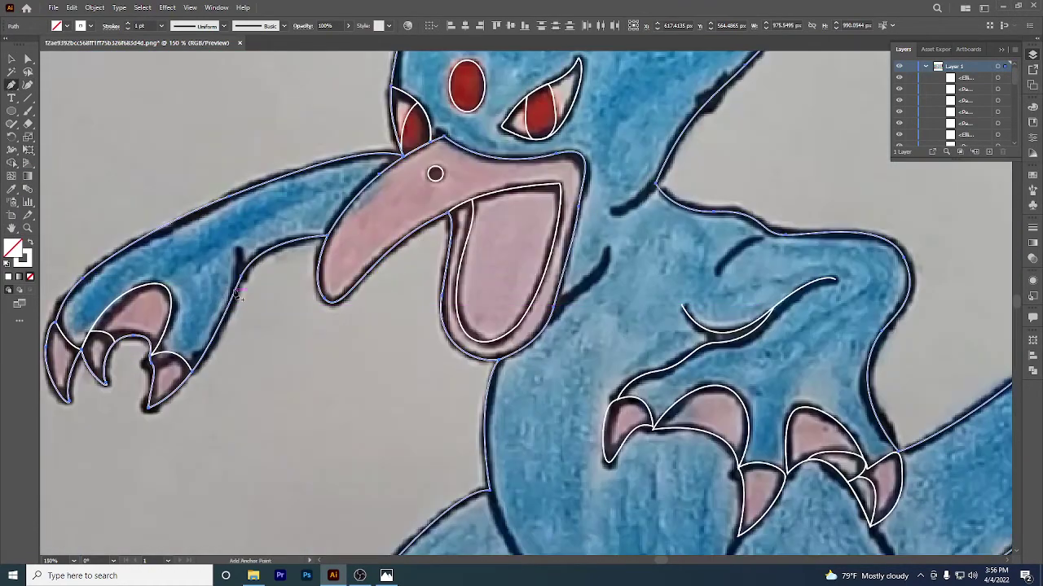
key(v)
click(193, 142)
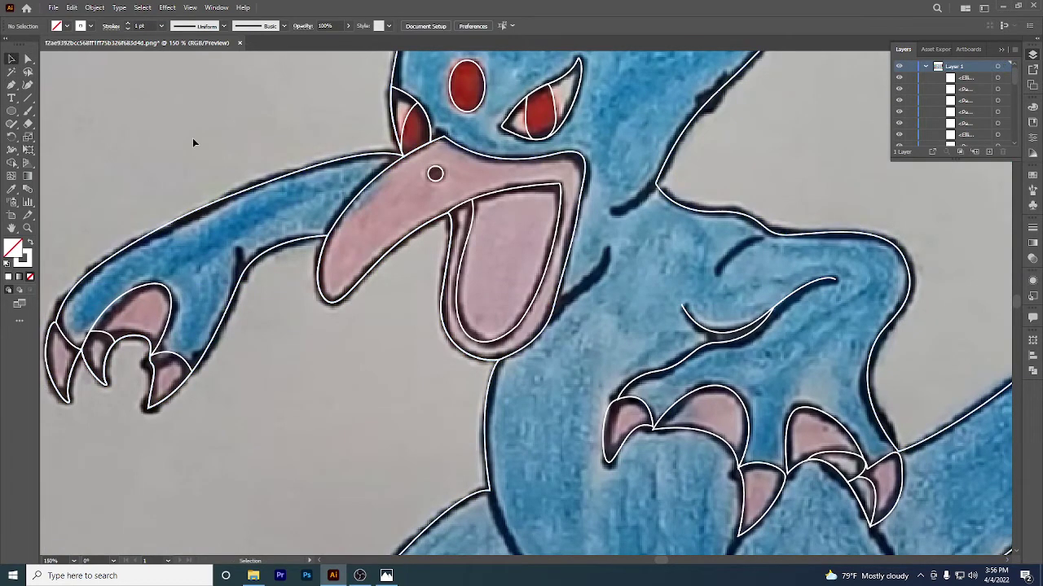
click(12, 84)
click(237, 298)
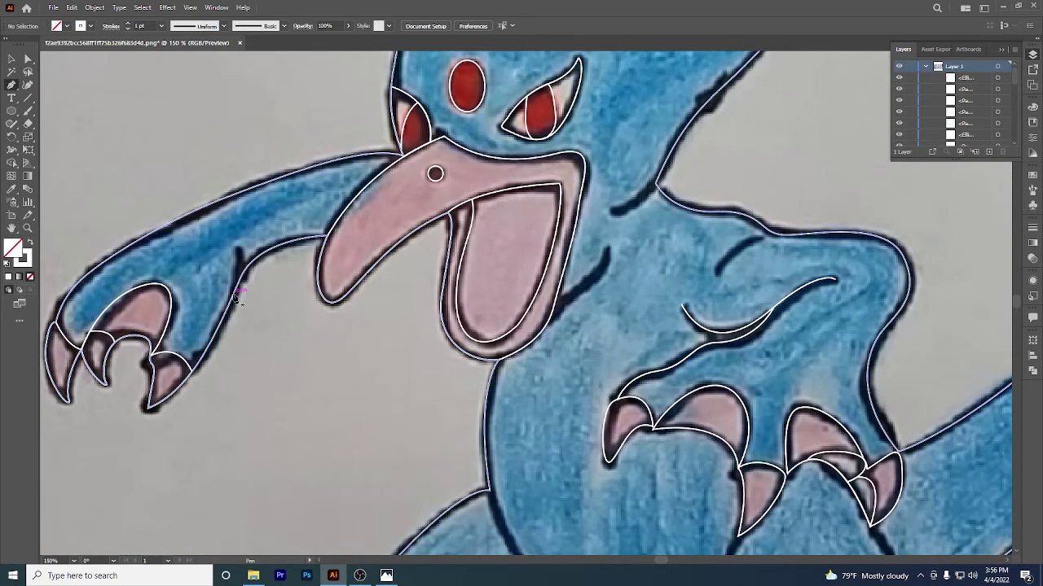
click(240, 252)
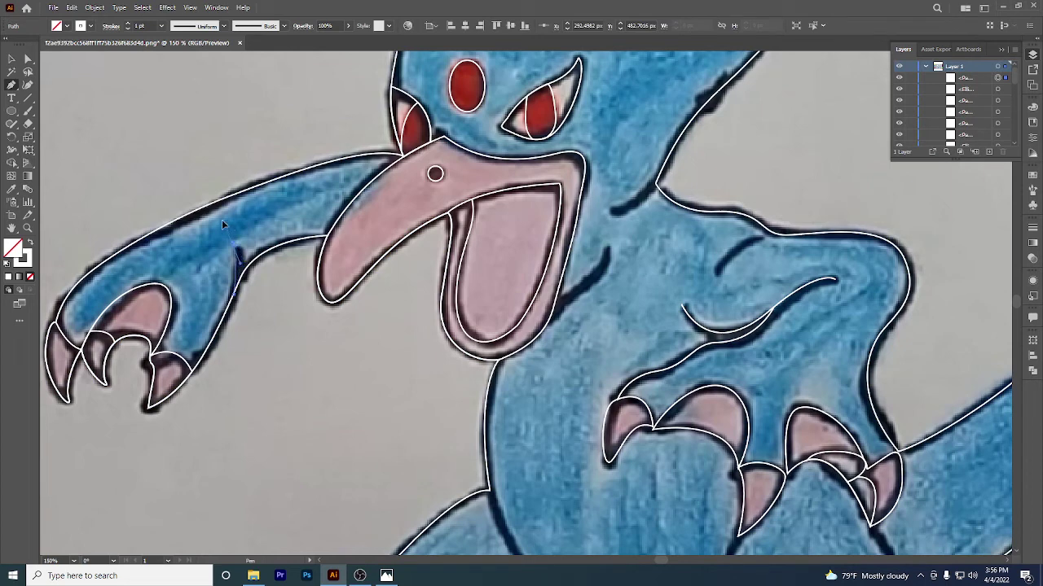
drag(214, 222, 252, 340)
drag(585, 398, 511, 353)
key(Escape)
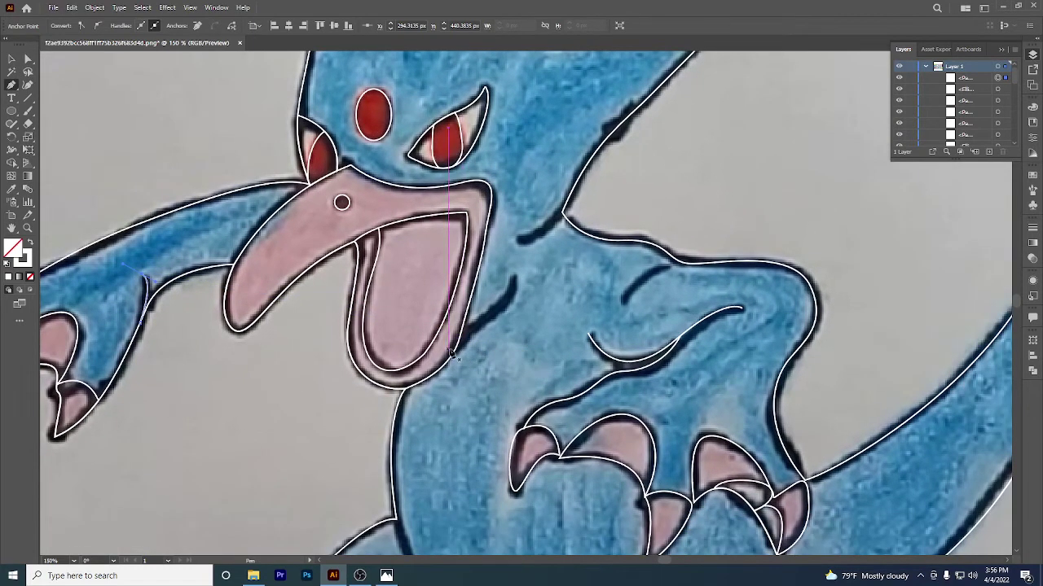
Trace the short curved line running from behind the lower beak up onto the neck.
click(453, 356)
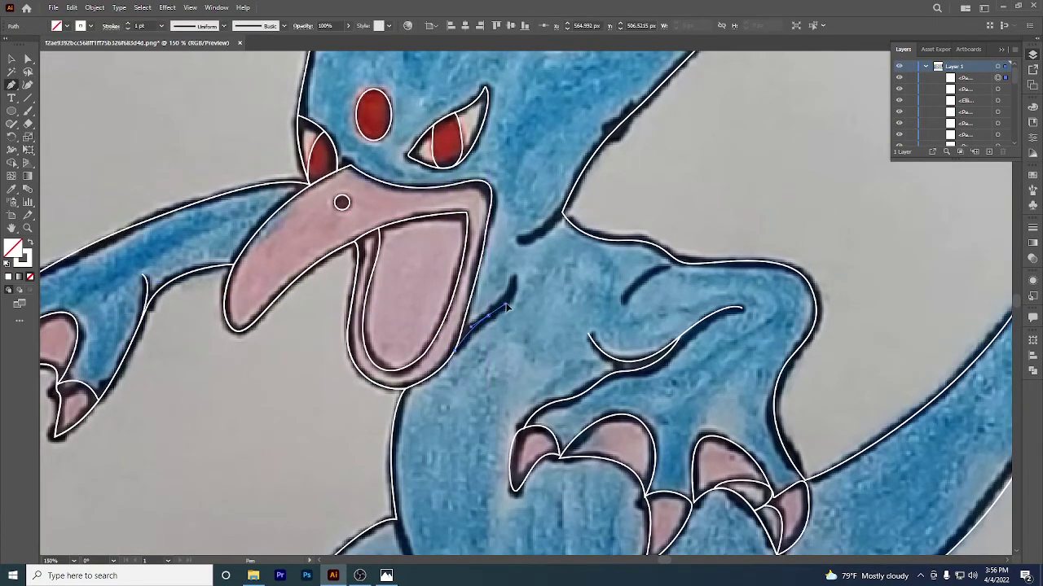
click(490, 316)
click(513, 278)
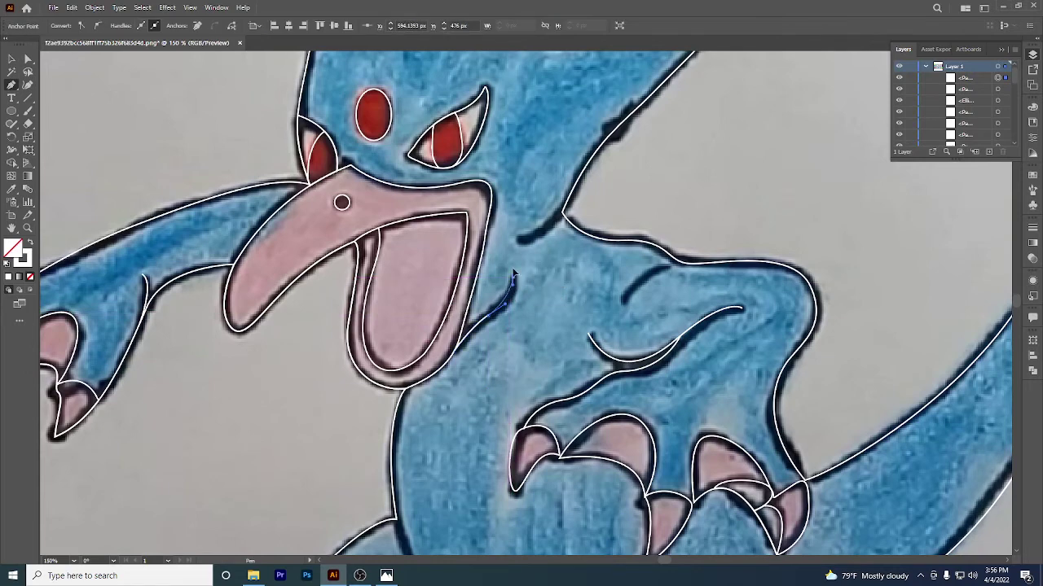
Trace the shoulder crease above the bent arm and the short line where the back of the head meets the neck.
click(624, 302)
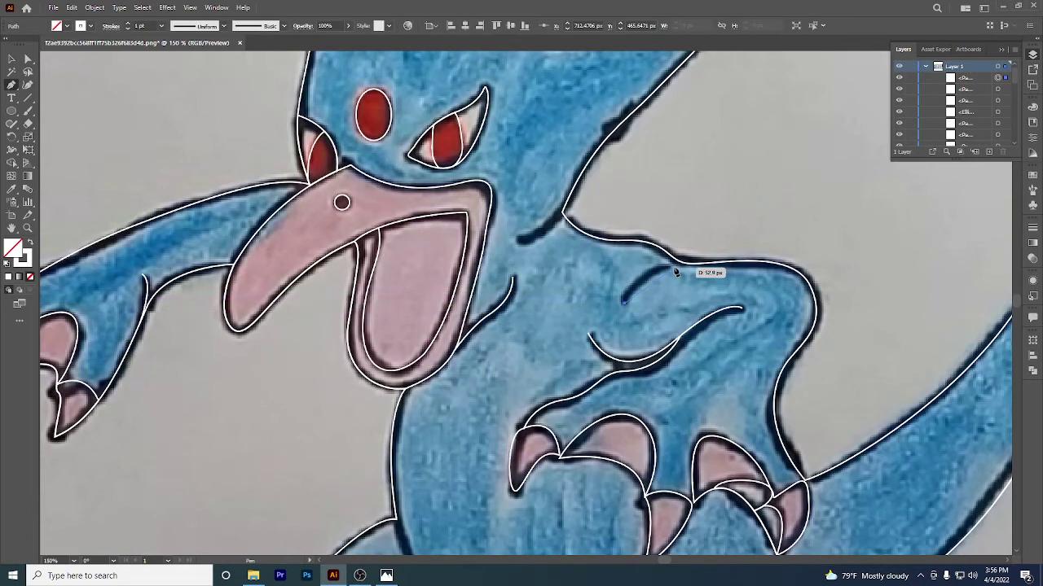
drag(678, 265, 728, 261)
key(Escape)
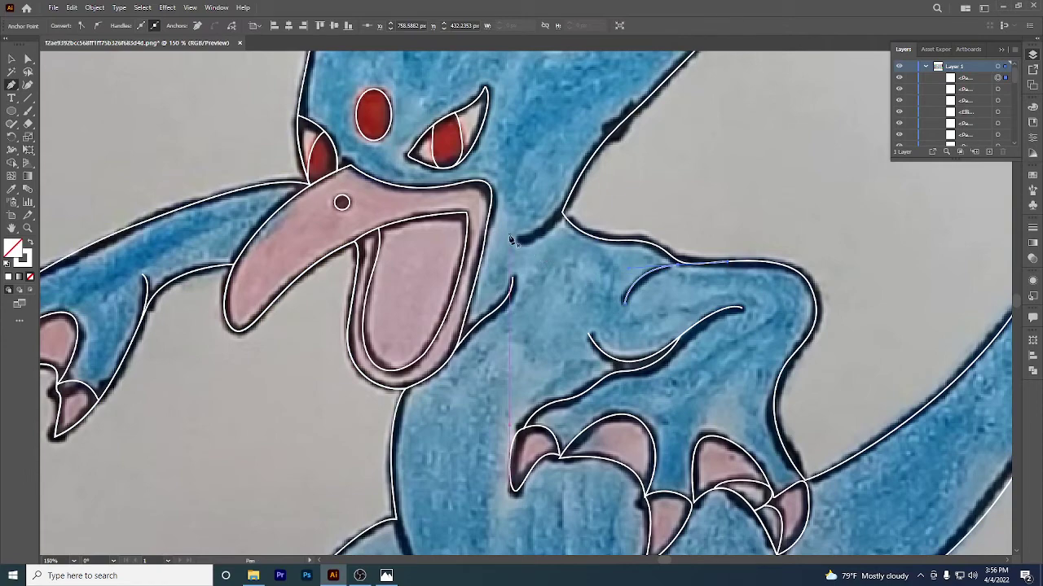
click(514, 237)
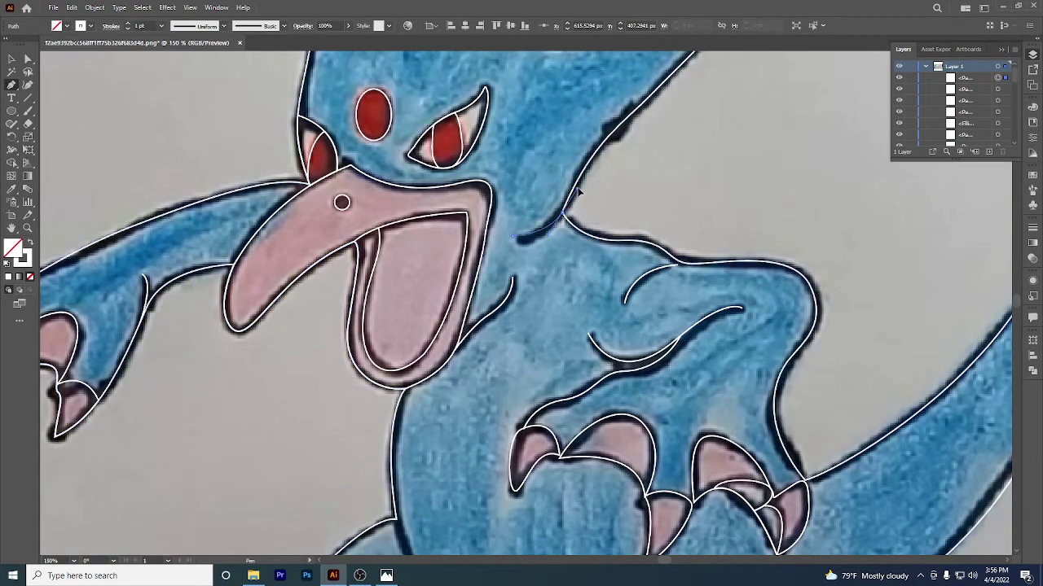
drag(584, 186, 584, 186)
Trace the short curved crease running down from the notch between the two middle crest spikes.
scroll(559, 252, down, 1)
drag(559, 254, 519, 329)
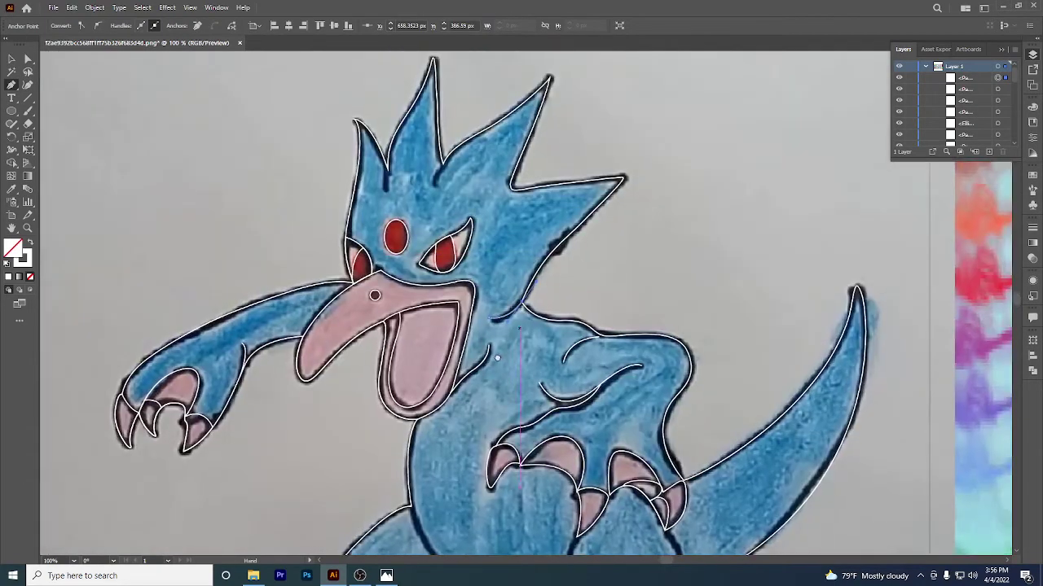
scroll(475, 199, up, 2)
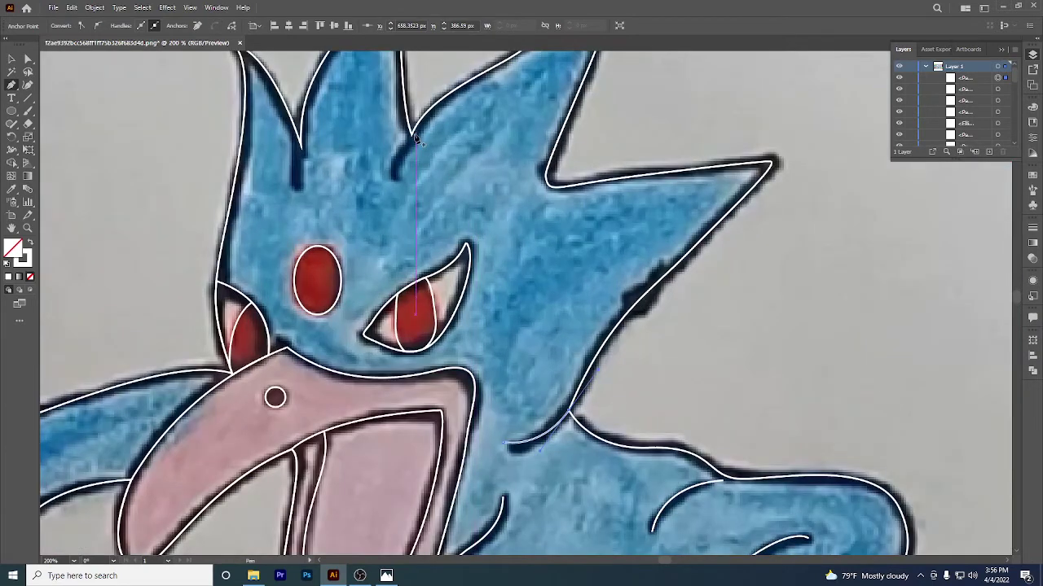
click(397, 177)
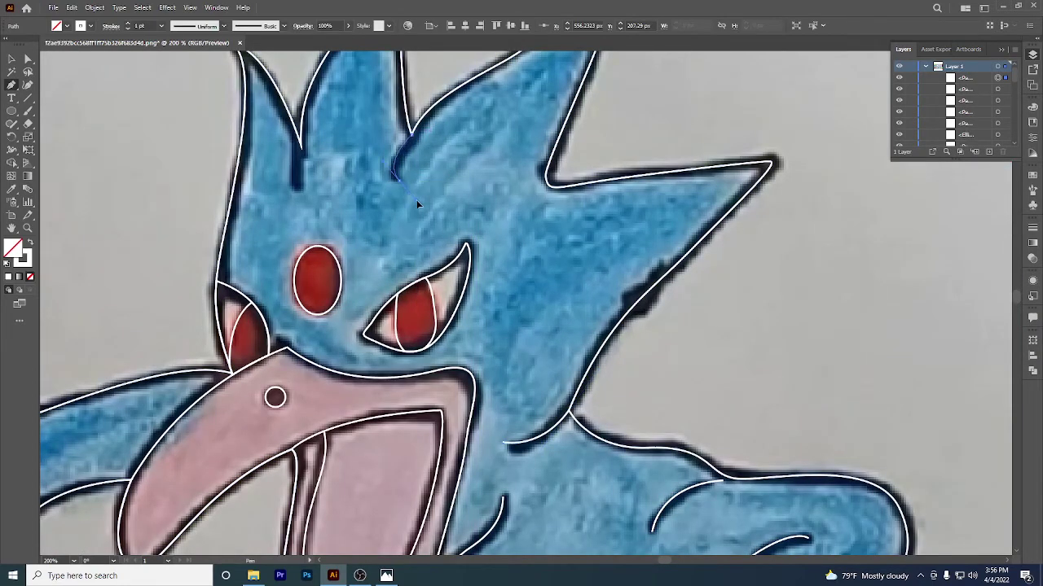
click(340, 172)
Trace the crease below the notch between the two front crest spikes and refit its lower end to the ink line.
click(302, 147)
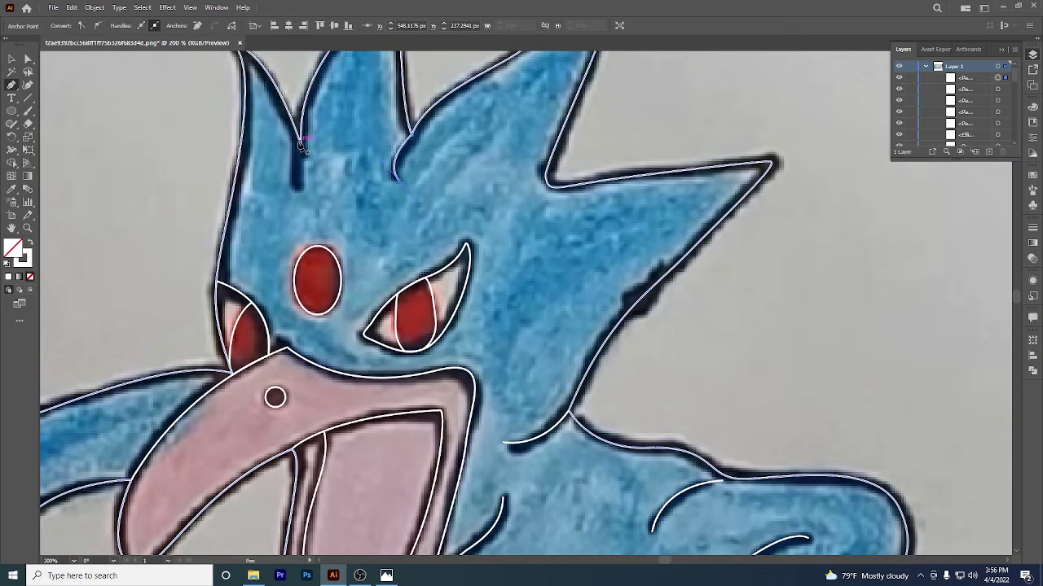
drag(302, 147, 302, 189)
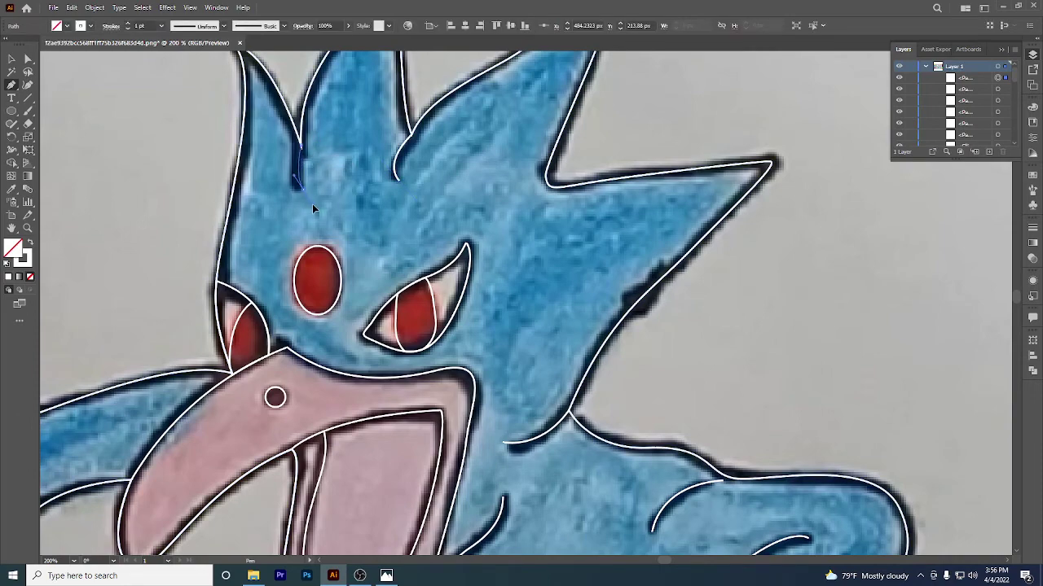
scroll(347, 230, down, 2)
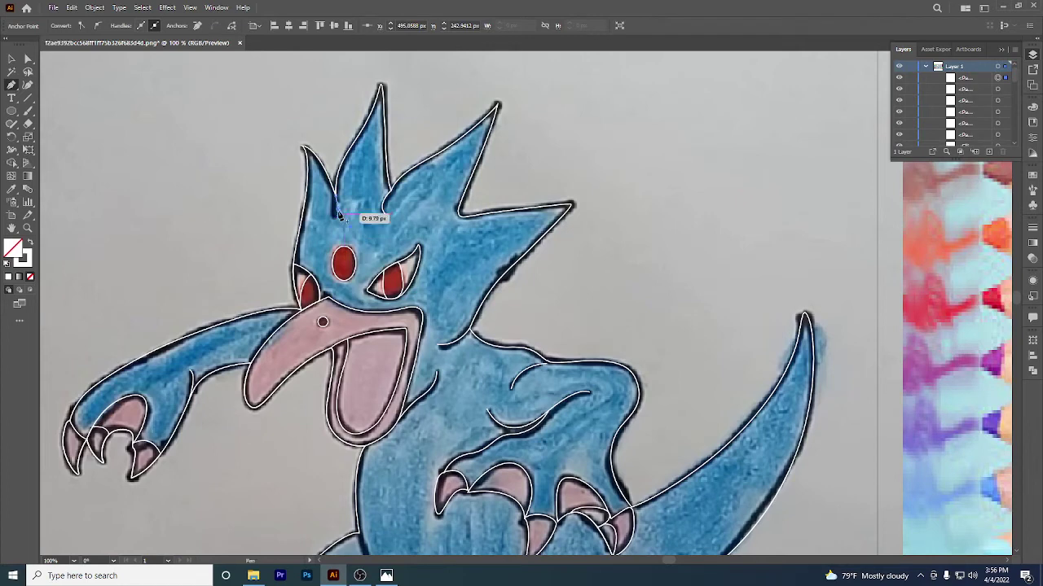
scroll(332, 215, up, 2)
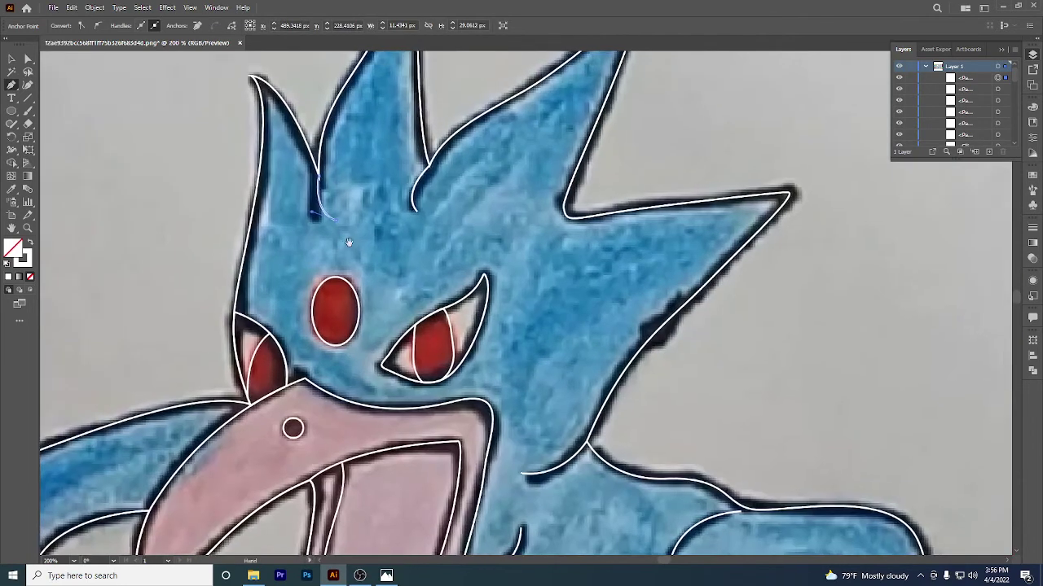
drag(335, 222, 315, 220)
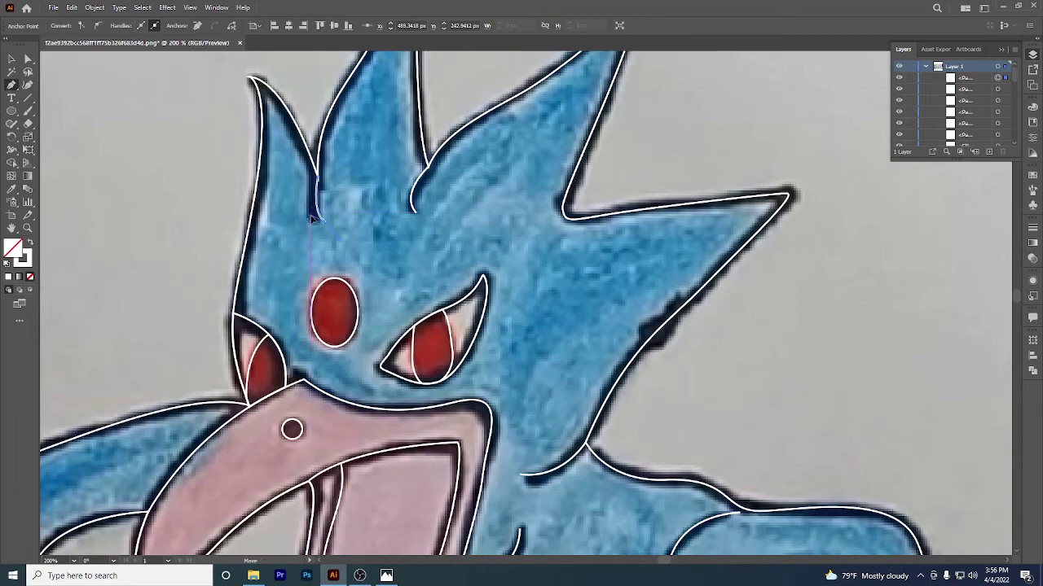
Trace the outer thigh edge of the front leg from the hand's claw tip down past the tail base.
scroll(334, 220, down, 2)
drag(455, 306, 447, 272)
drag(507, 369, 498, 268)
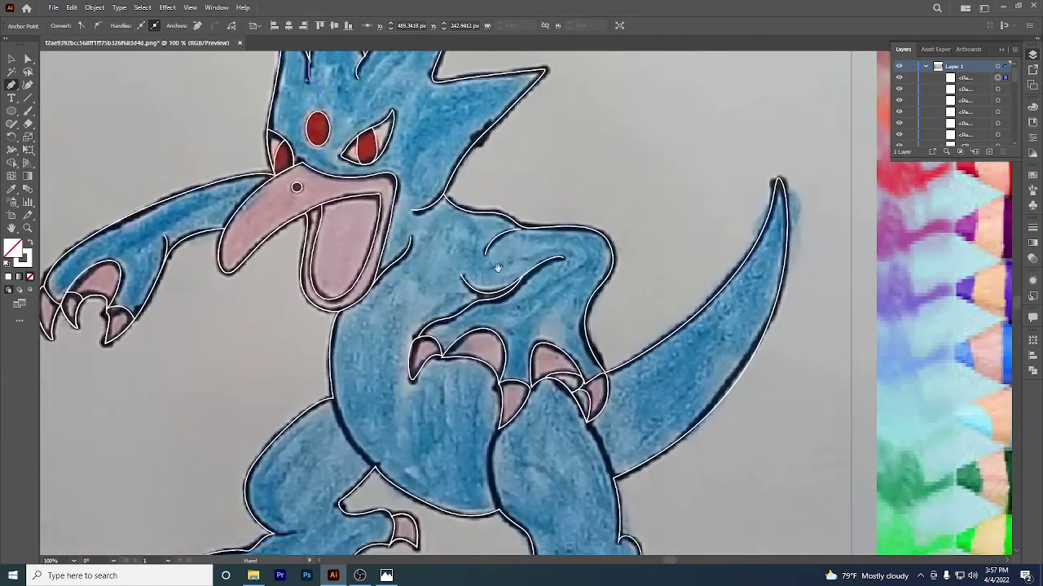
drag(564, 432, 543, 306)
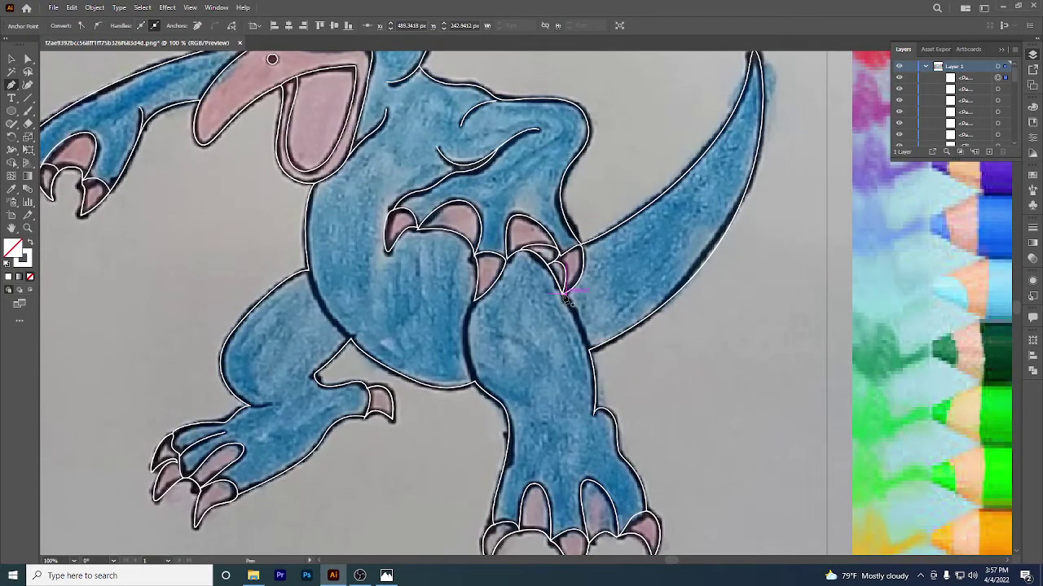
click(592, 352)
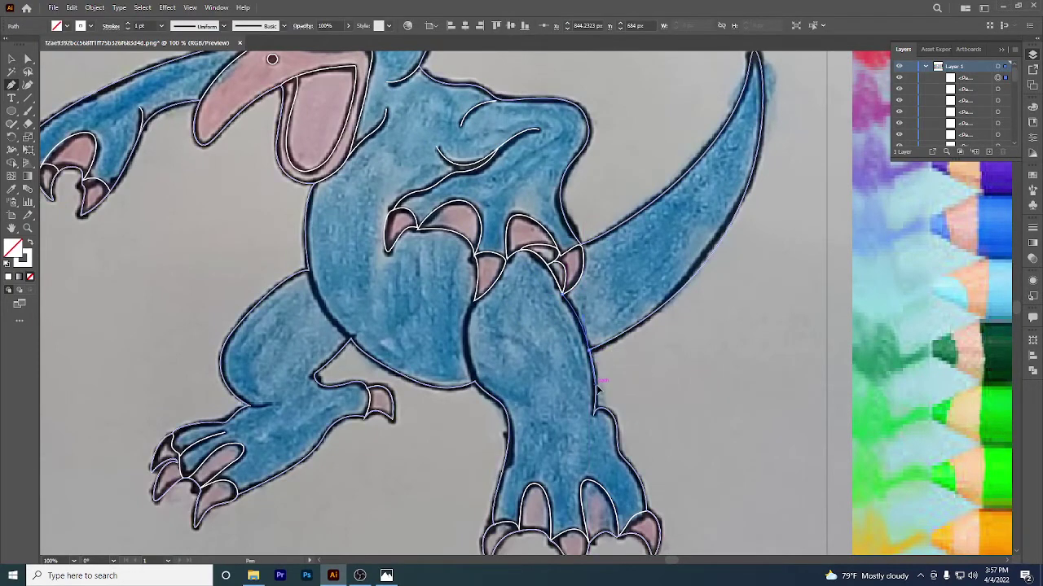
click(597, 386)
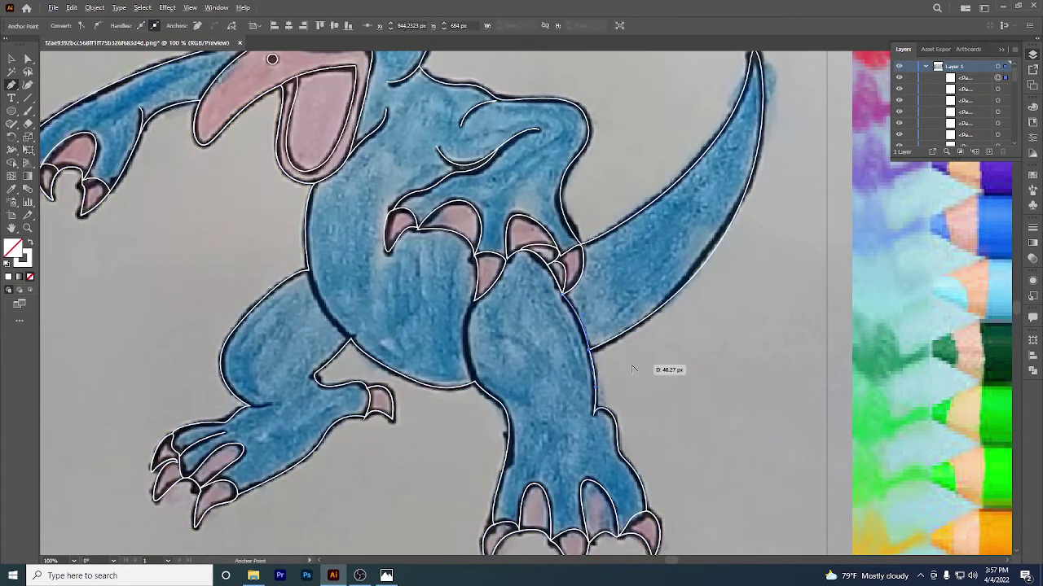
Trace the front leg's inner thigh edge from the claw tip to the belly, and the belly edge in front of the rear thigh.
click(474, 302)
drag(475, 382, 496, 434)
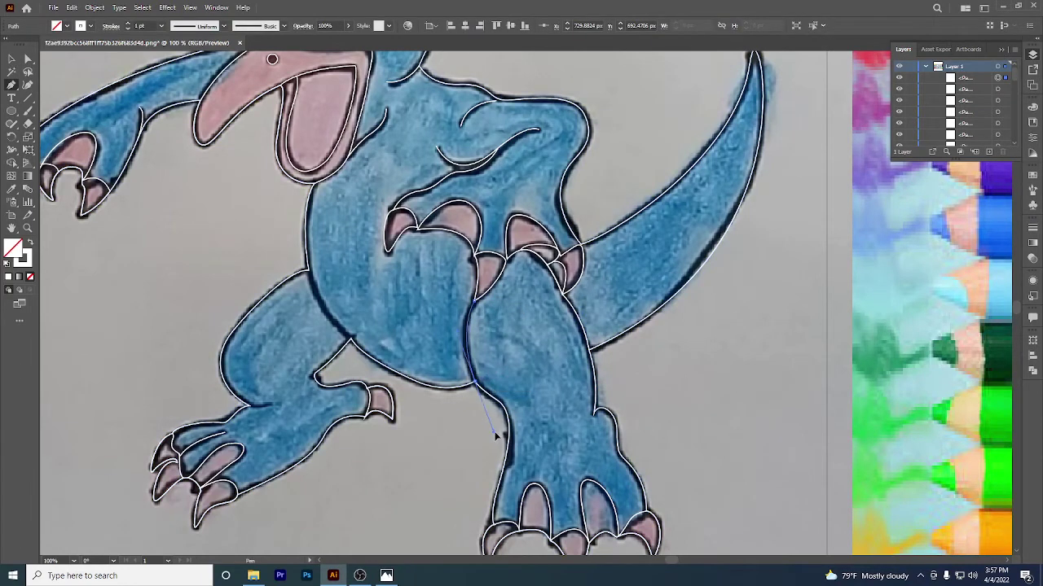
click(350, 341)
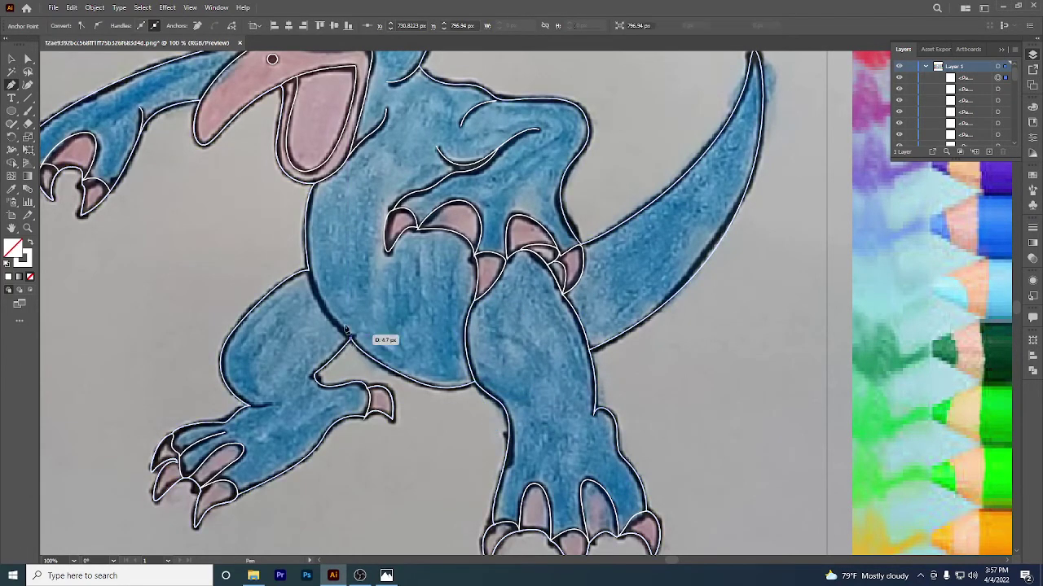
drag(309, 272, 308, 232)
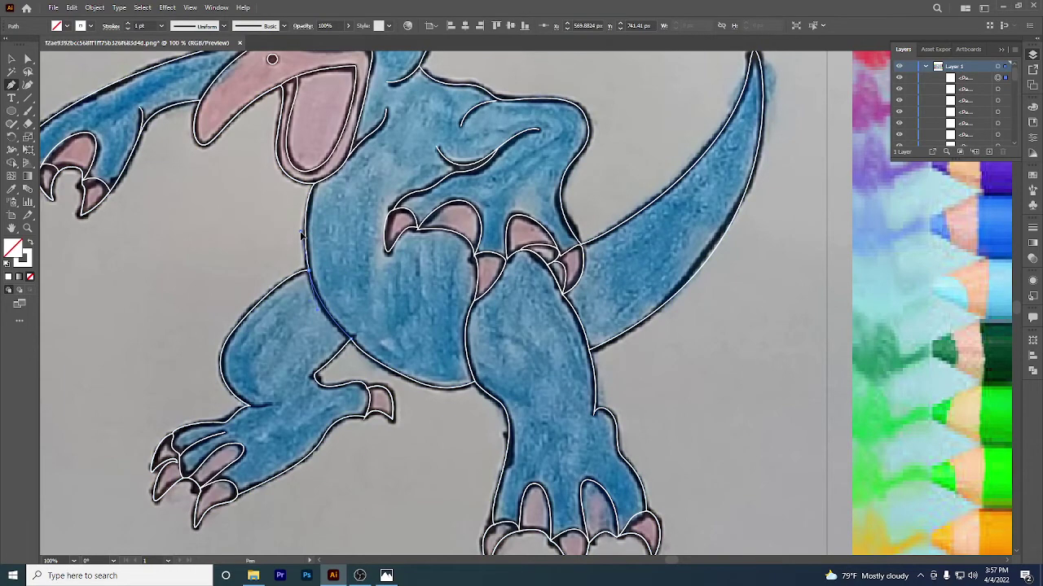
Trace the short crease where the rear leg's thigh meets its foot.
scroll(367, 326, down, 2)
scroll(367, 333, up, 3)
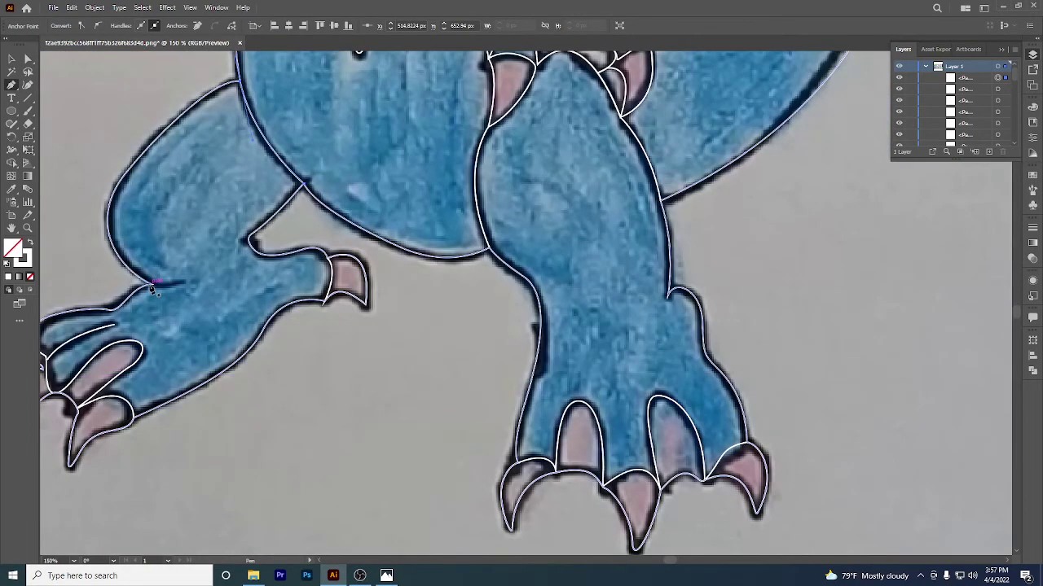
click(151, 285)
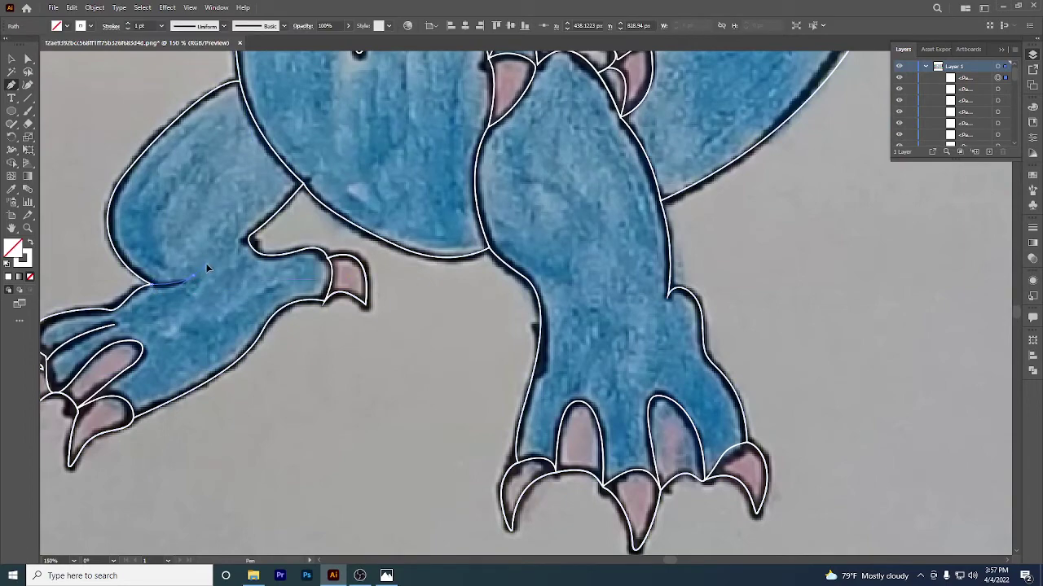
drag(211, 259, 212, 258)
Fill the forehead gem and both irises with the red sampled from the drawing's gem using the Eyedropper.
scroll(201, 320, down, 3)
drag(186, 349, 267, 371)
drag(423, 369, 422, 370)
drag(548, 399, 552, 391)
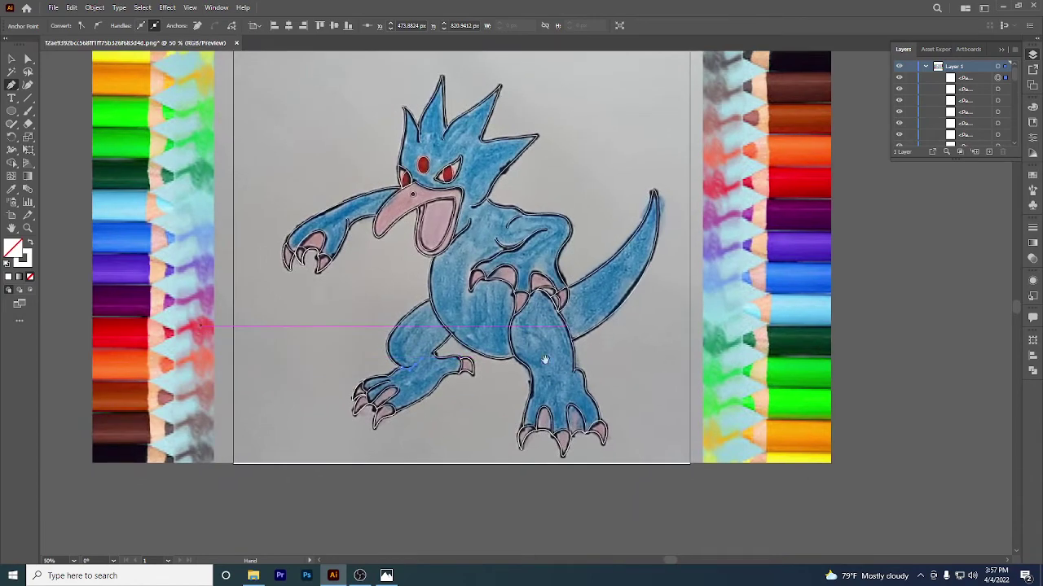
scroll(405, 235, up, 2)
drag(405, 247, 341, 314)
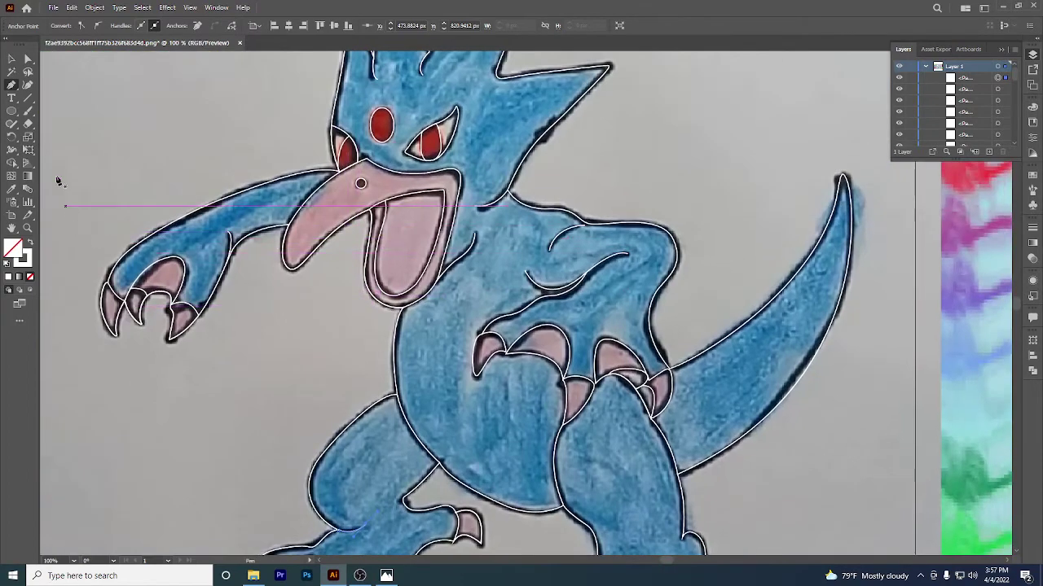
click(11, 59)
click(385, 130)
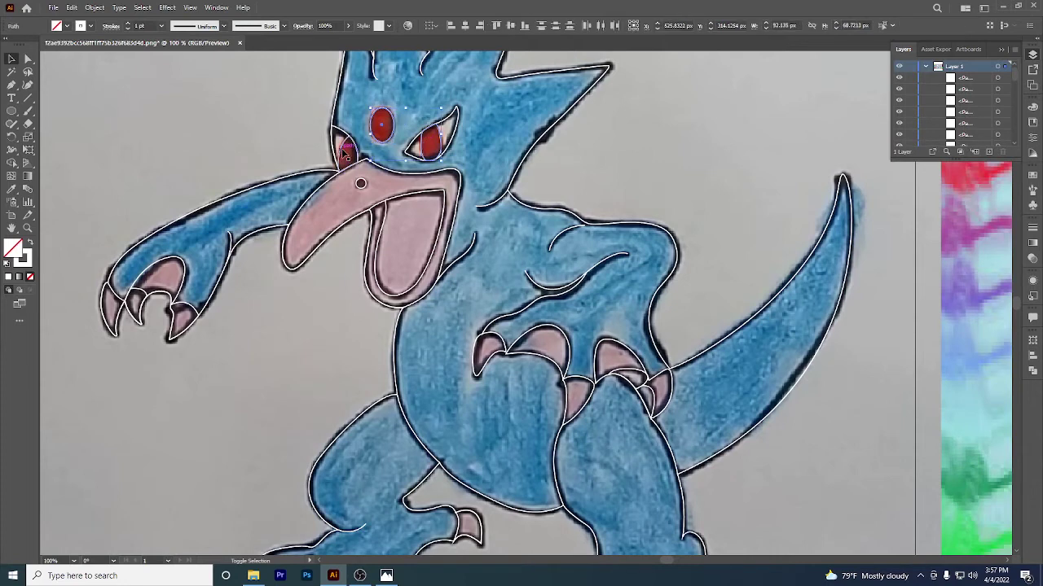
key(i)
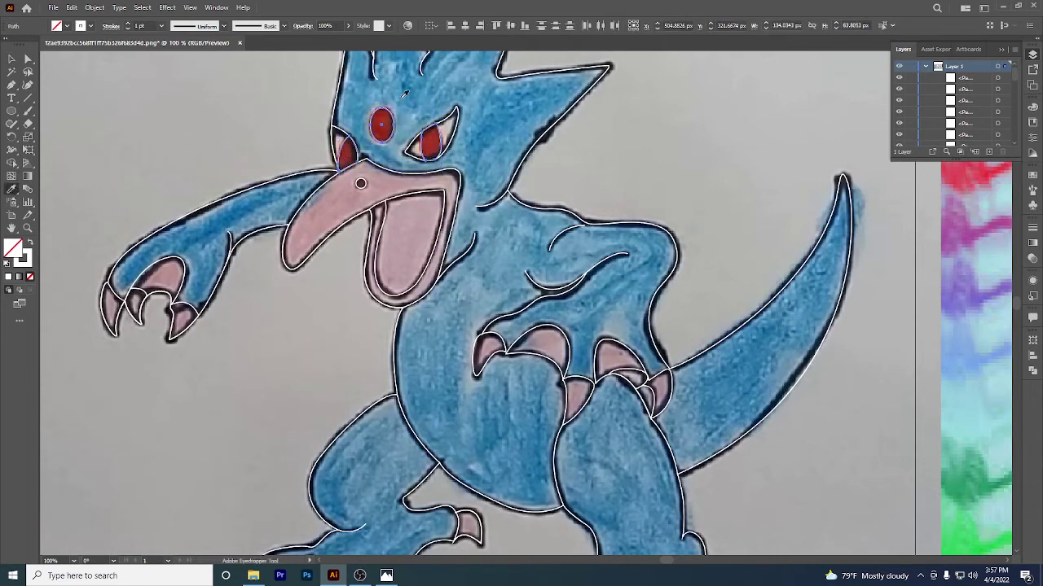
click(379, 120)
scroll(127, 135, up, 1)
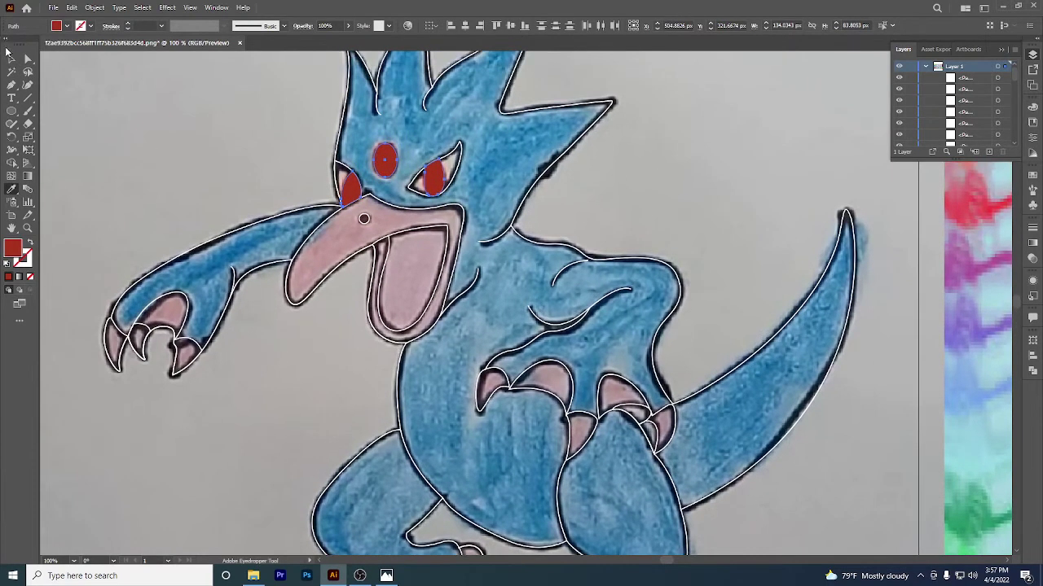
Fill the whites of both eyes with the pale grey sampled from the drawing's eye using the Eyedropper.
click(11, 58)
click(345, 167)
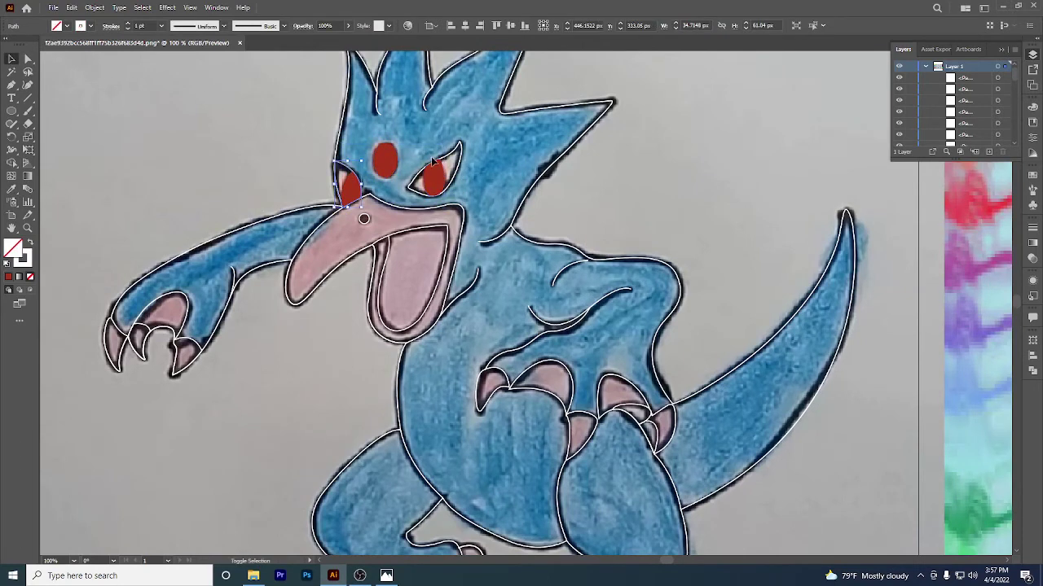
shift+click(453, 156)
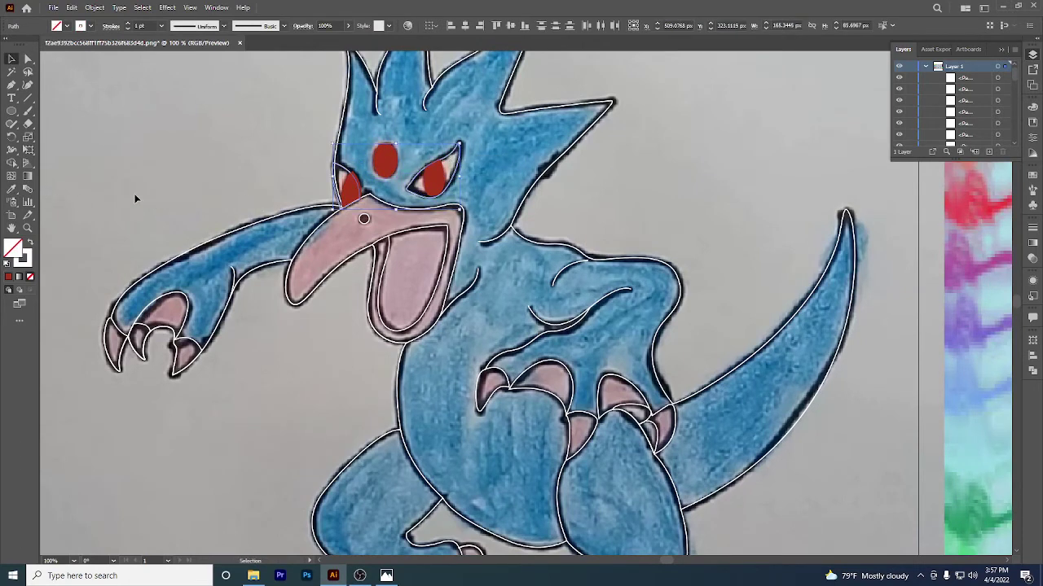
drag(334, 196, 335, 193)
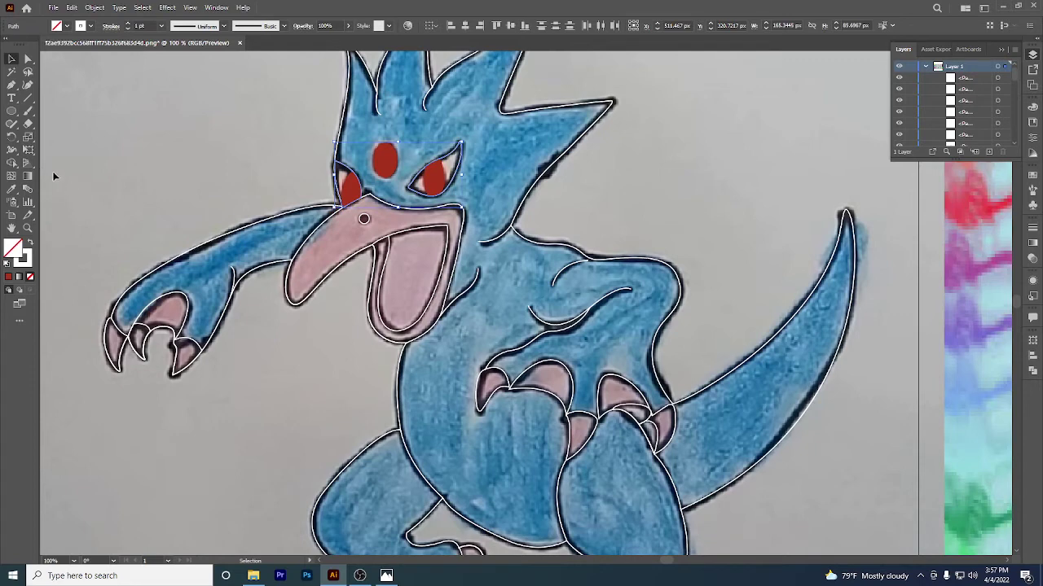
click(11, 188)
click(451, 160)
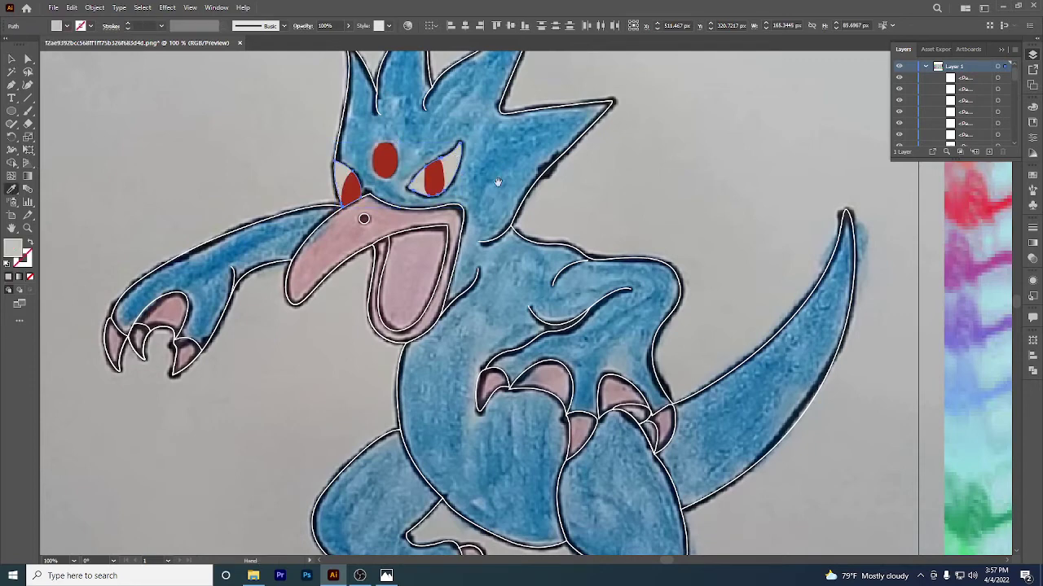
Fill the small nostril ellipse on the beak with the dark brown sampled from the drawing's nostril.
scroll(456, 163, down, 1)
click(12, 59)
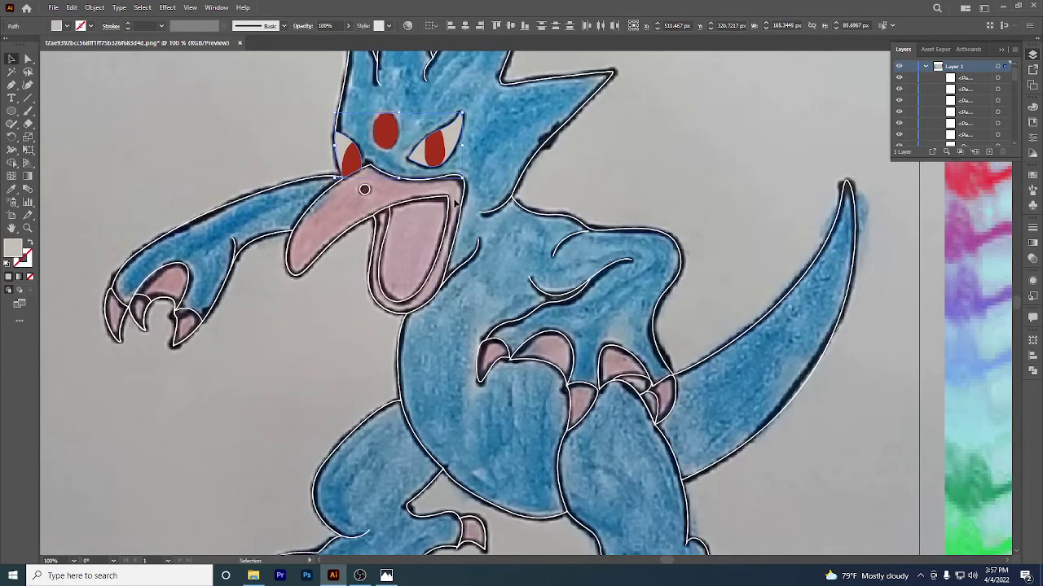
click(365, 190)
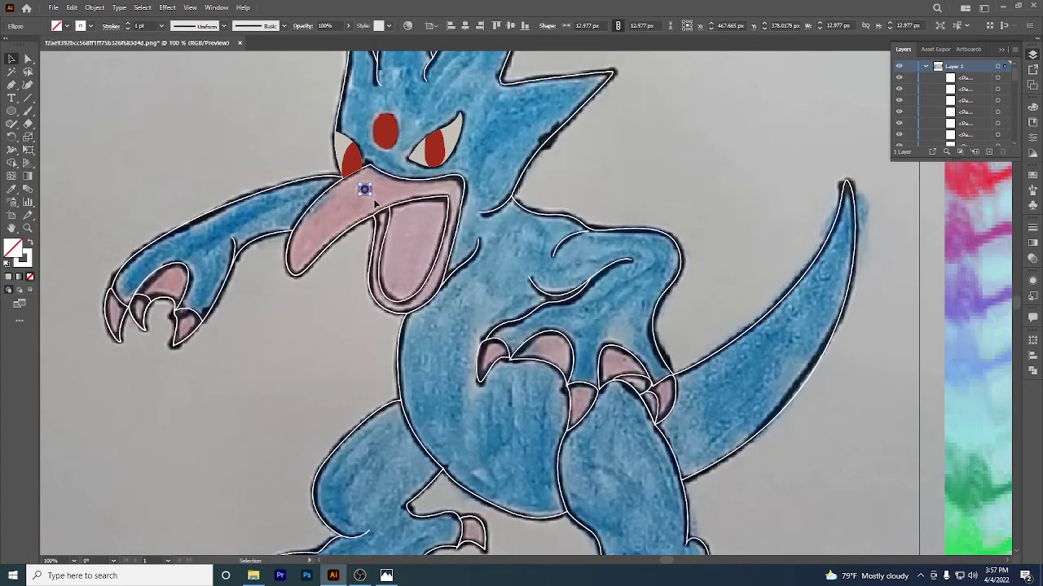
click(11, 189)
scroll(365, 190, up, 2)
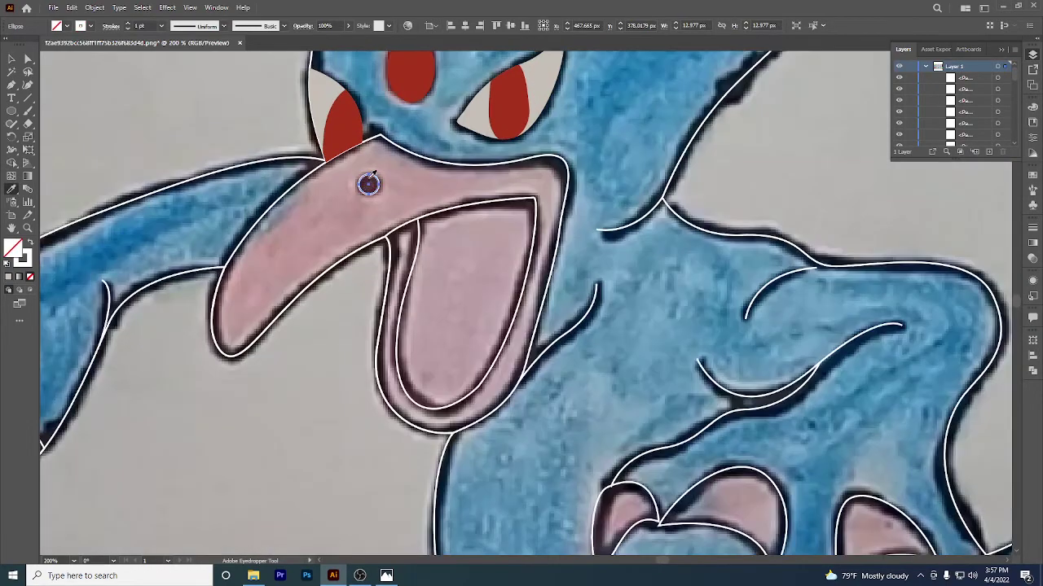
click(369, 183)
Widen the nostril ellipse to about 15.85 px to match the drawn nostril.
scroll(371, 179, down, 2)
scroll(372, 177, up, 3)
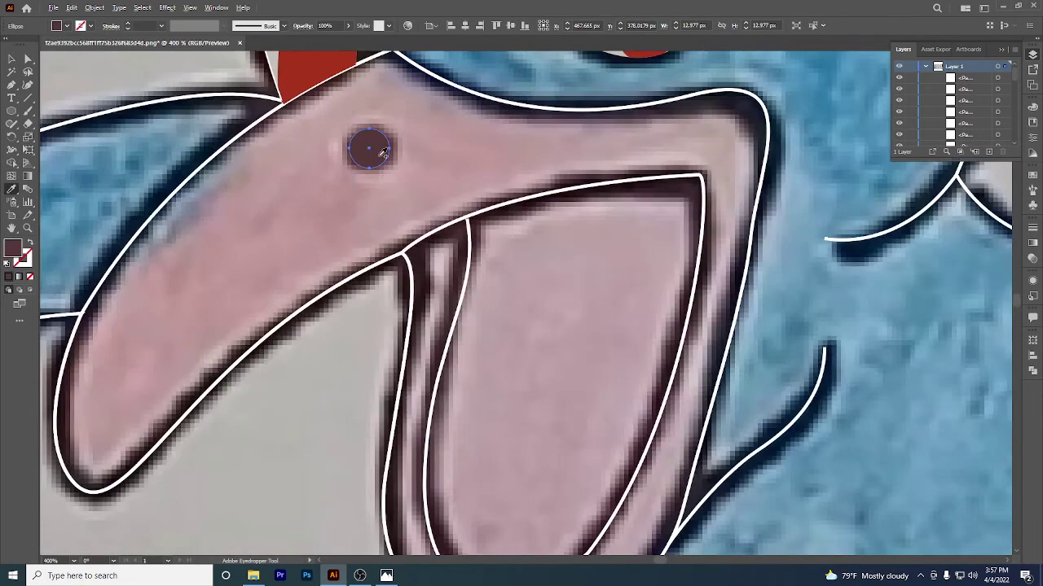
click(11, 59)
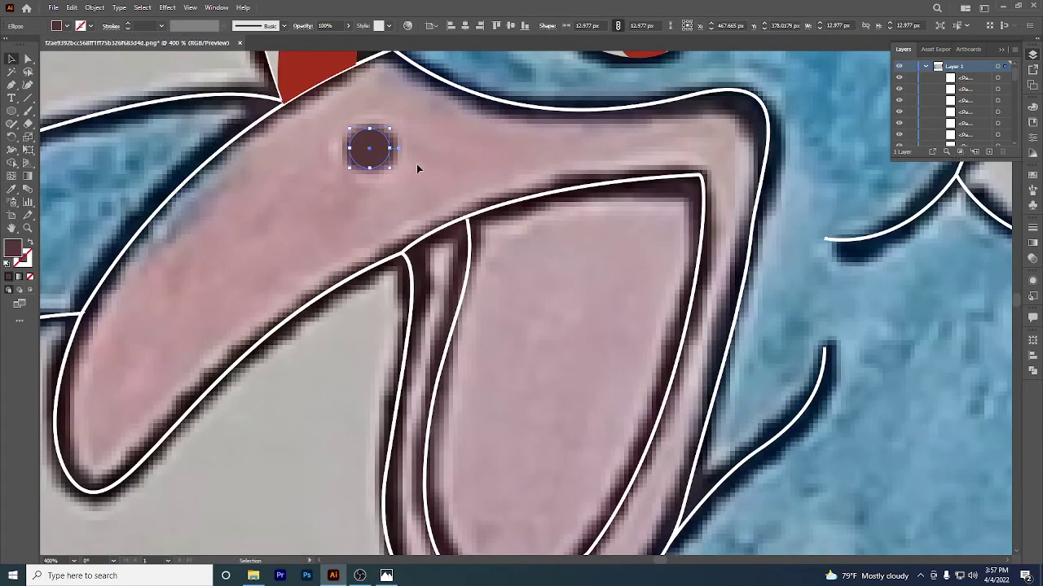
drag(390, 147, 400, 148)
scroll(407, 170, down, 3)
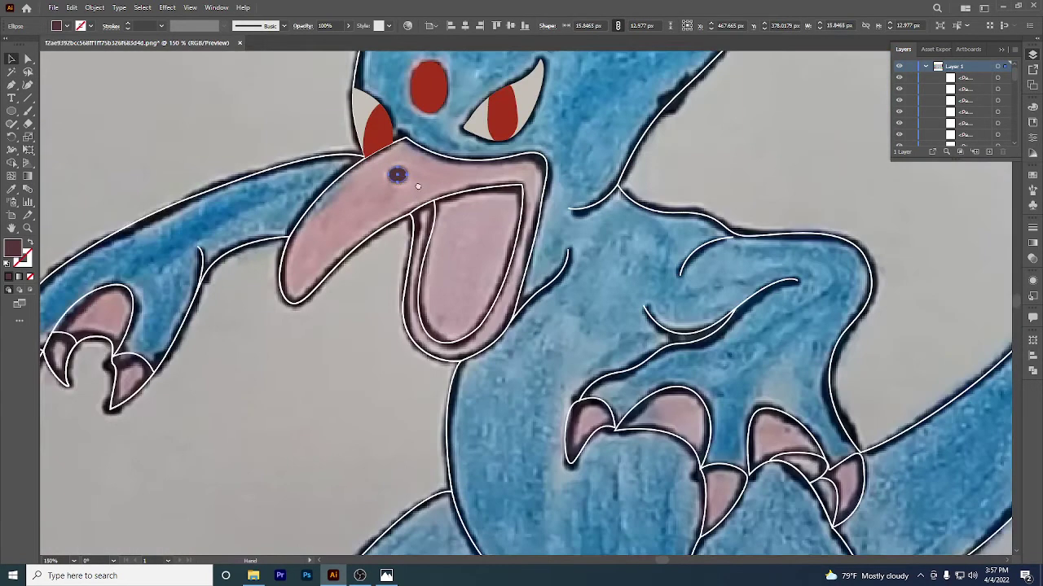
Fill the beak shape with the pink sampled from the drawing's upper beak using the Eyedropper.
click(463, 131)
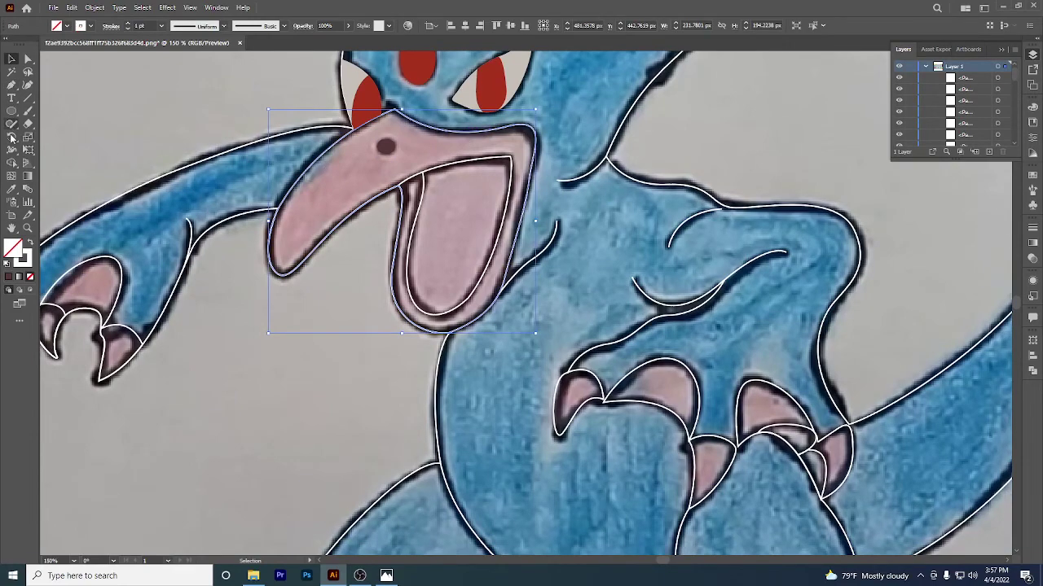
click(11, 189)
click(425, 139)
scroll(424, 139, down, 2)
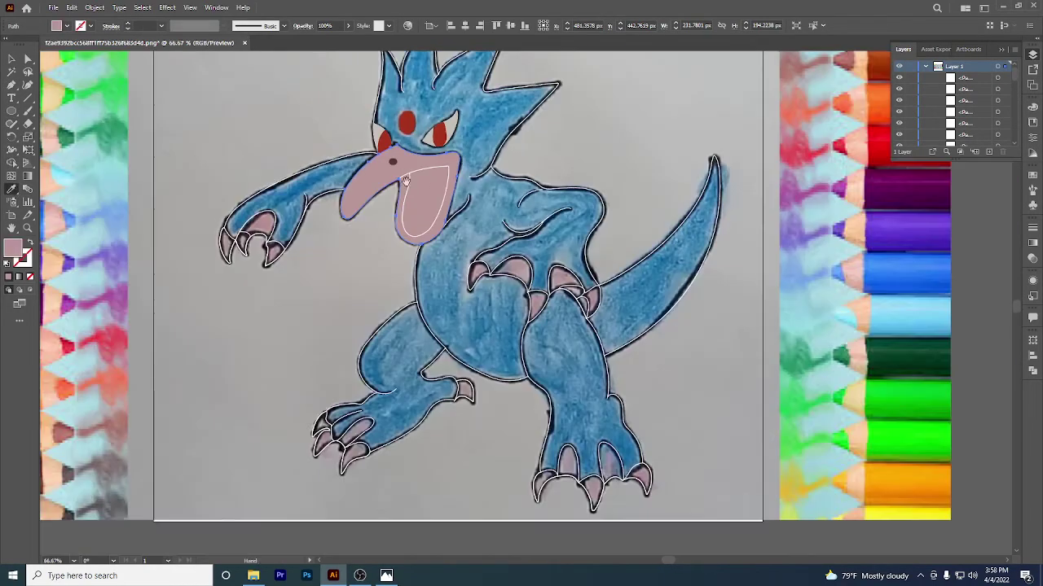
Fill the palm shape of the outstretched hand with the pink sampled from the drawing's palm.
key(v)
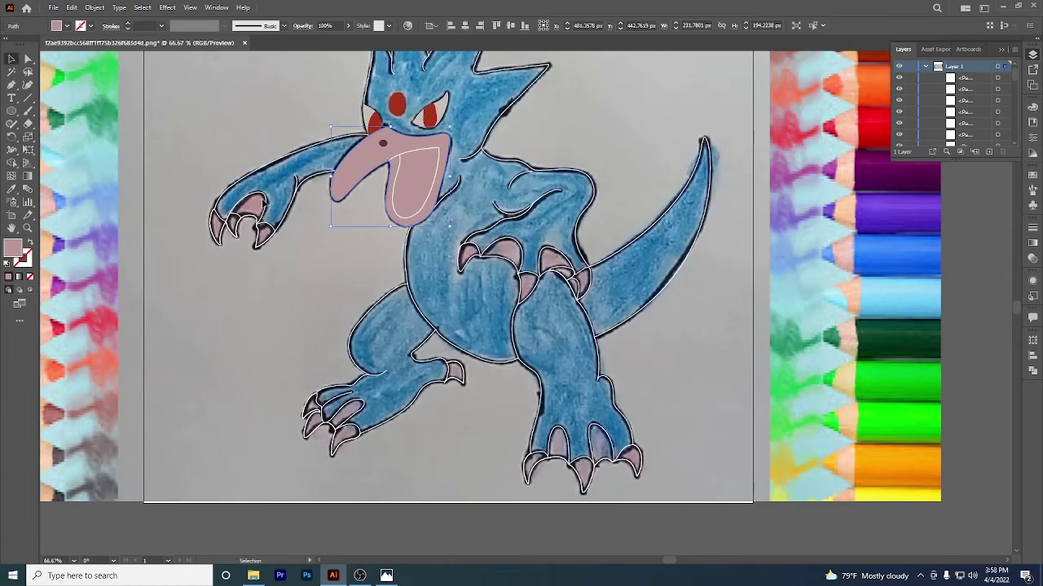
click(231, 216)
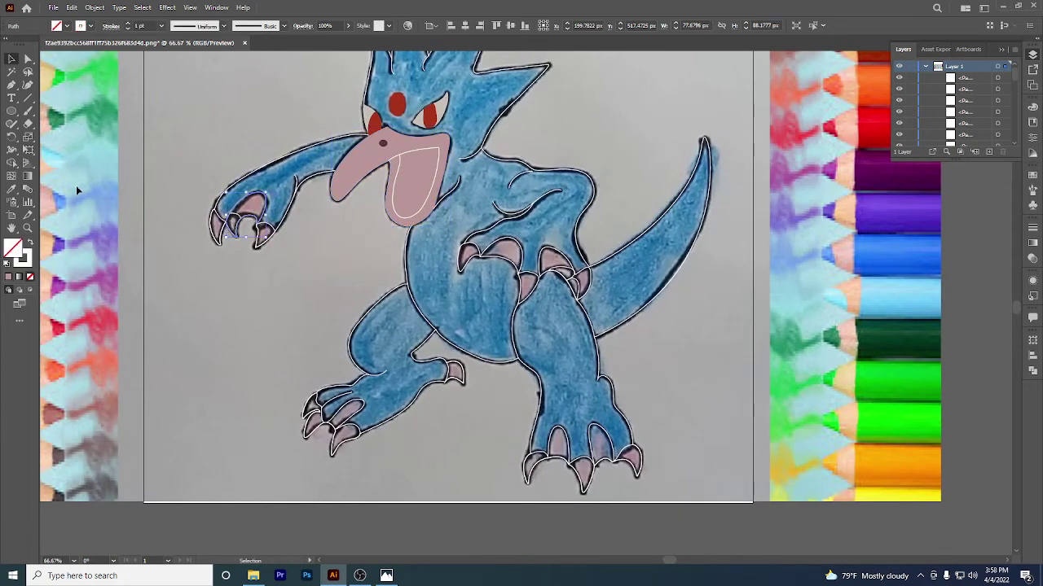
click(12, 189)
click(259, 201)
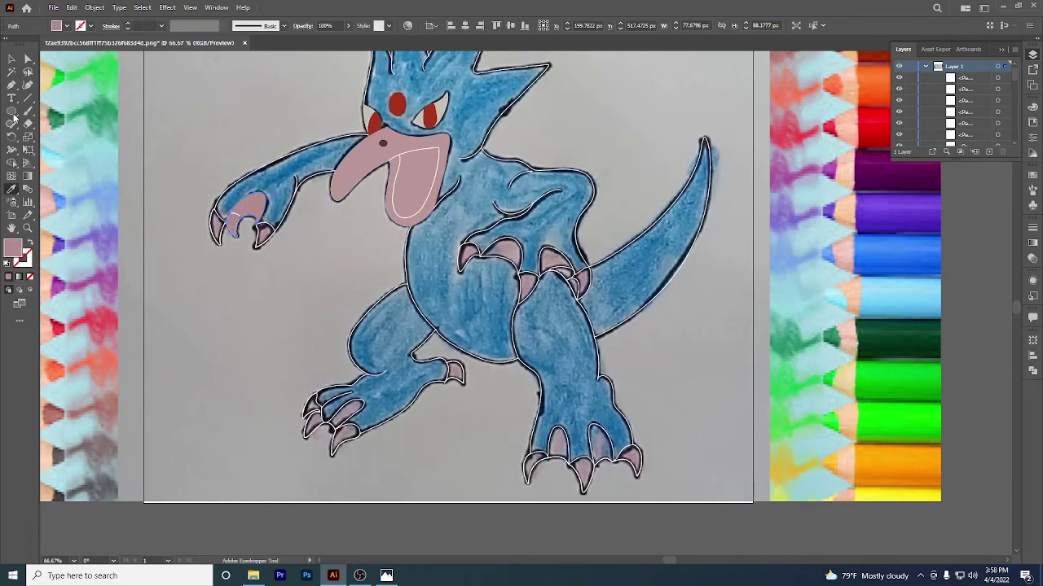
Fill the two pink toe shapes on the front foot with the palm's pink.
key(v)
click(366, 406)
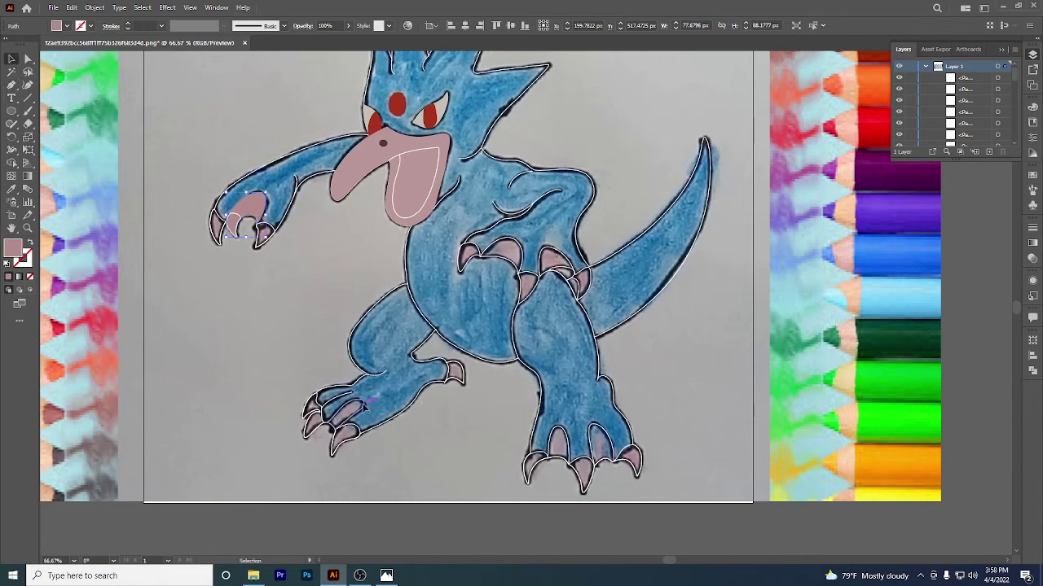
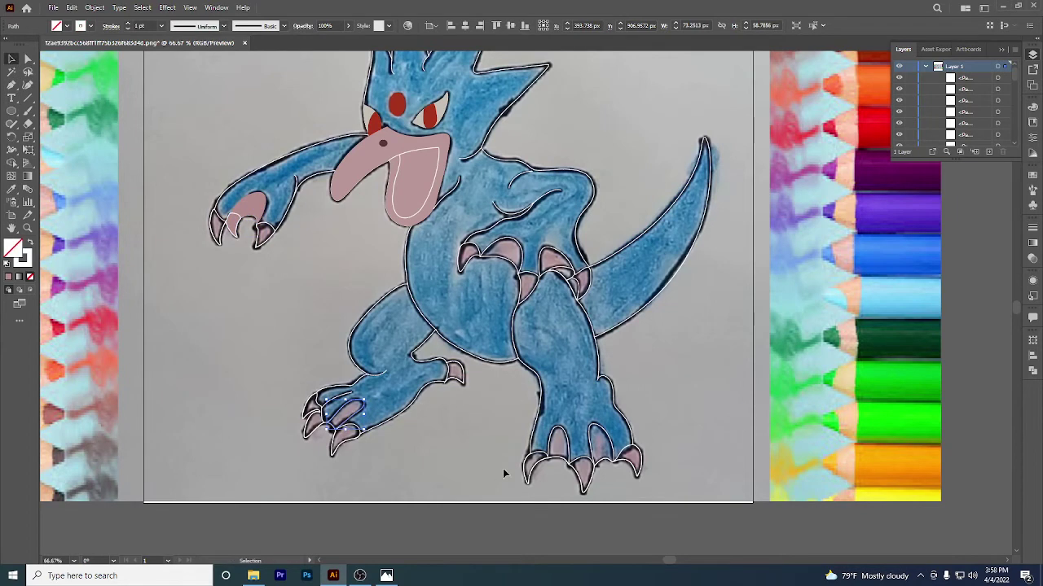
click(571, 445)
shift+click(604, 438)
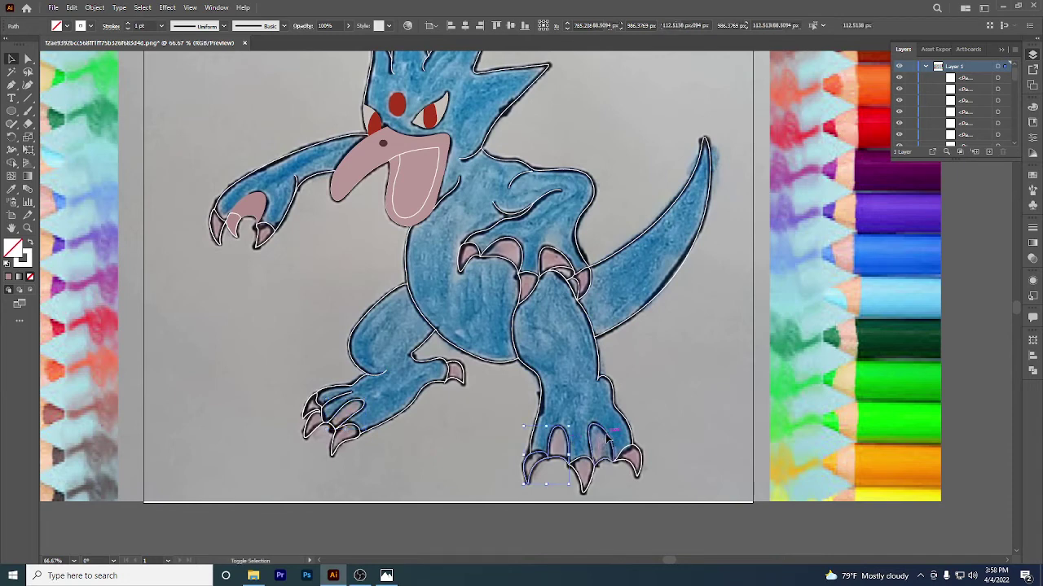
click(10, 189)
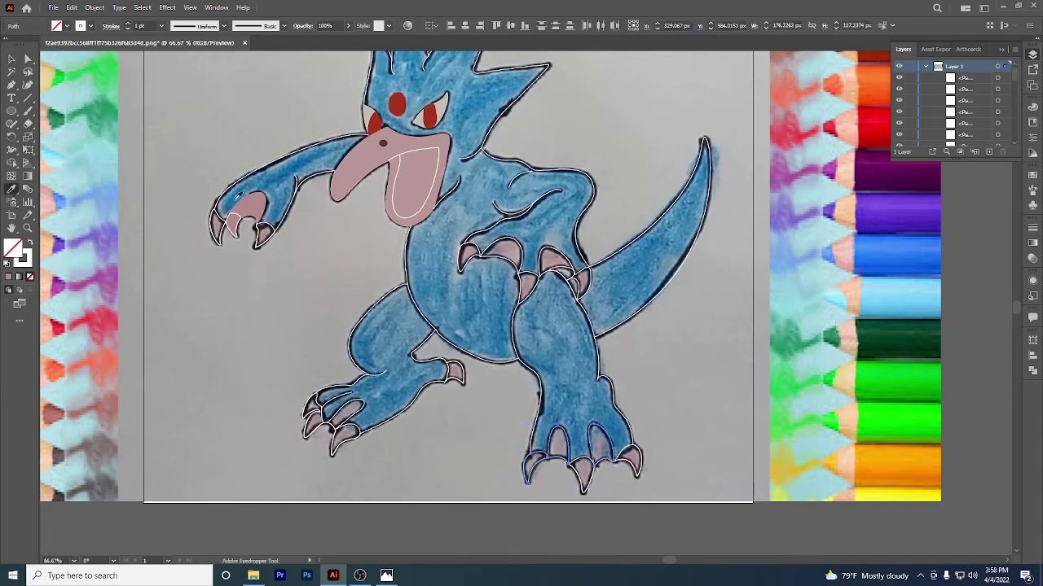
click(236, 199)
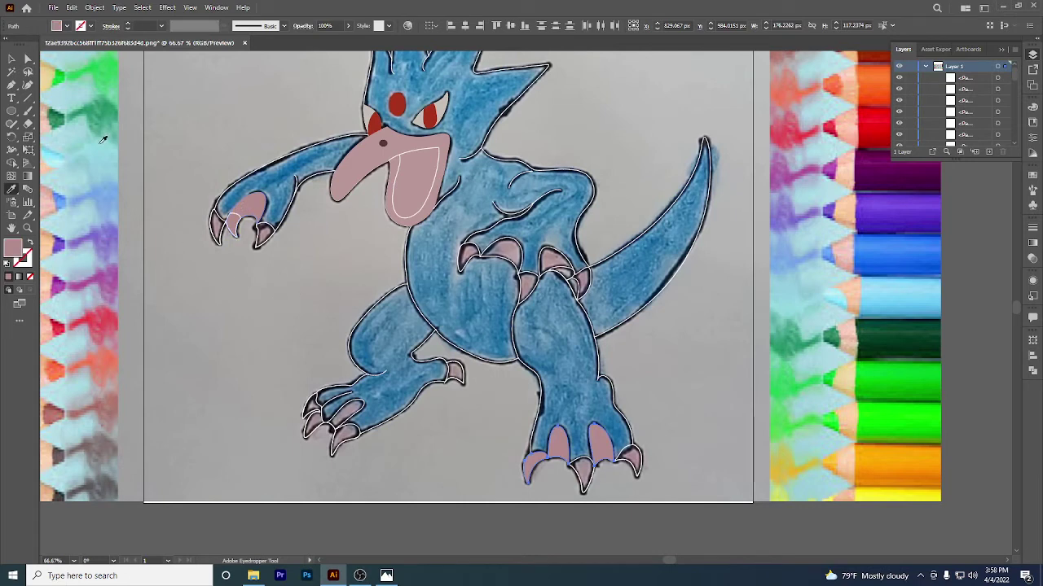
Select the remaining claws on both feet and both hands together and fill them with the beak's pink.
click(12, 60)
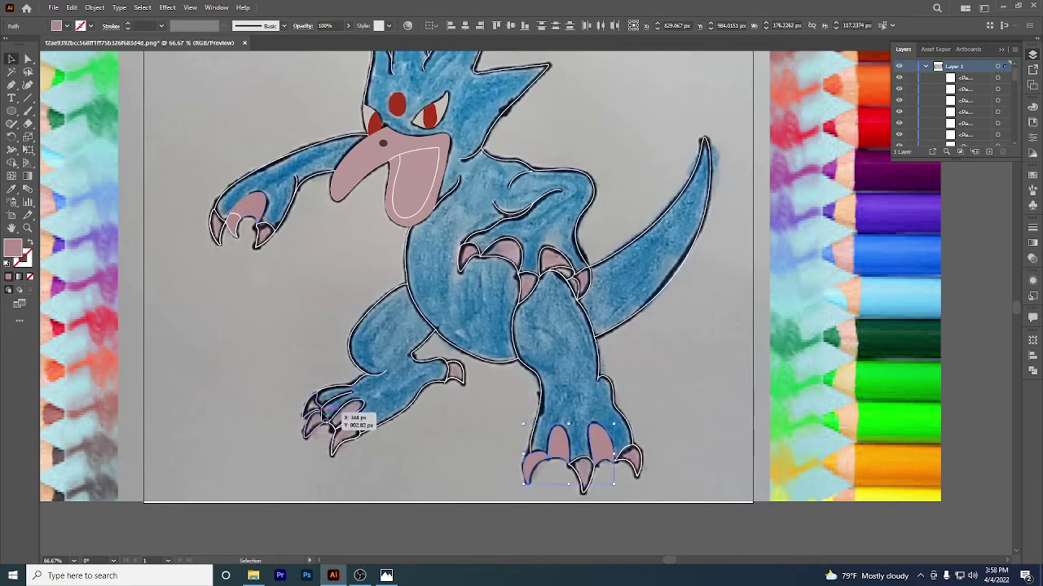
click(323, 416)
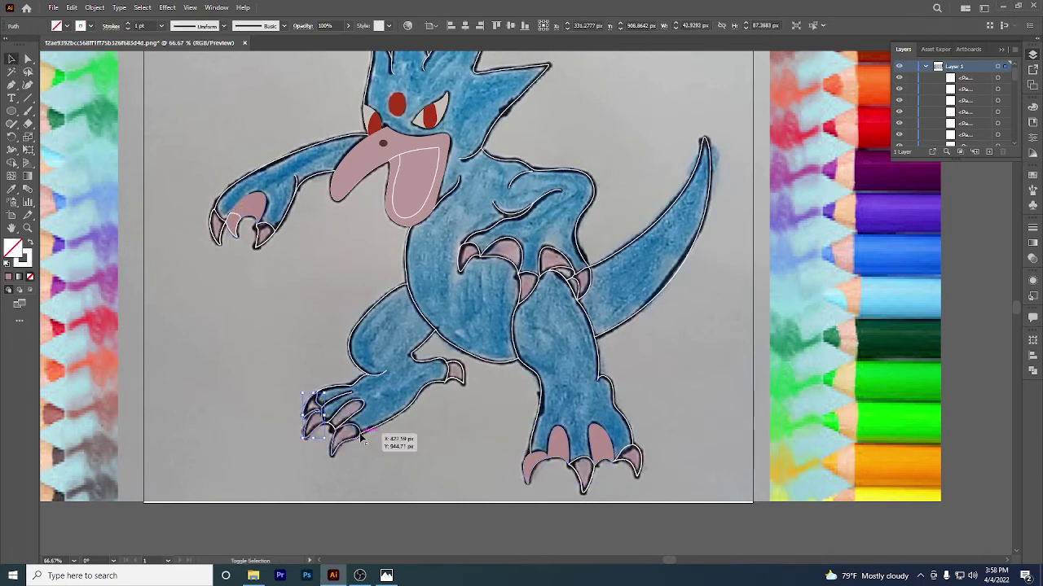
shift+click(453, 384)
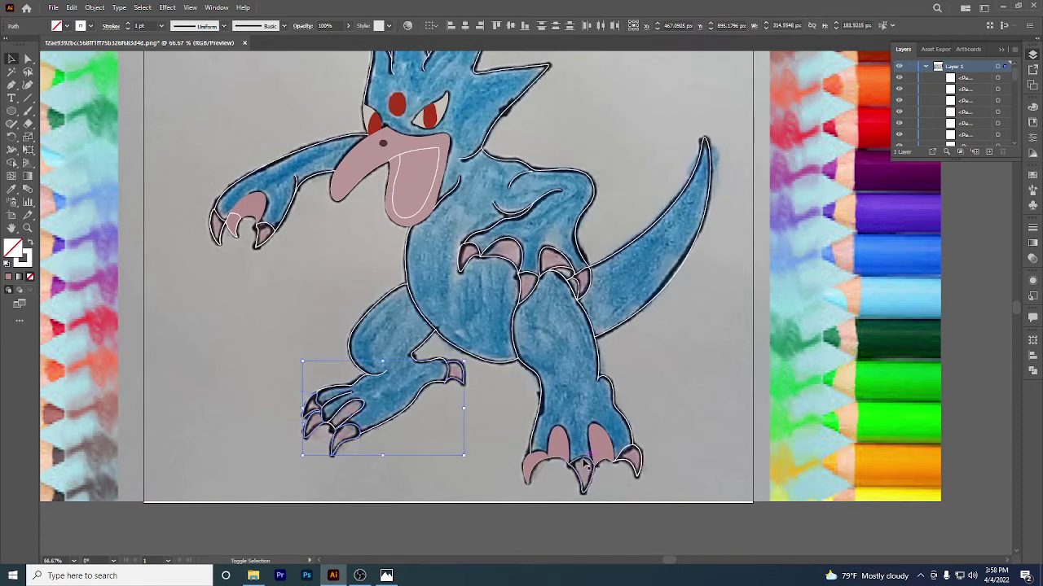
shift+click(547, 461)
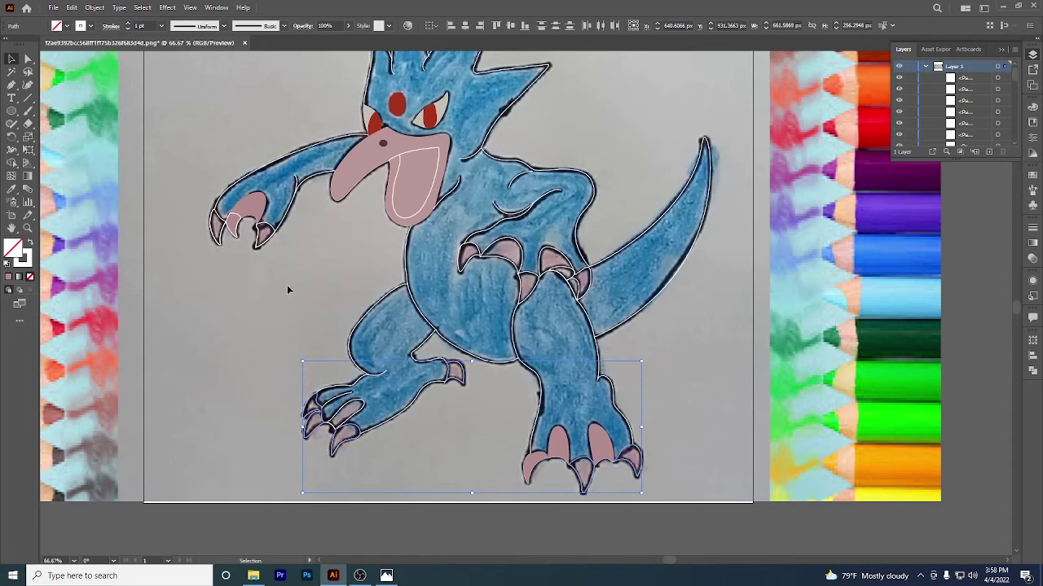
shift+click(266, 231)
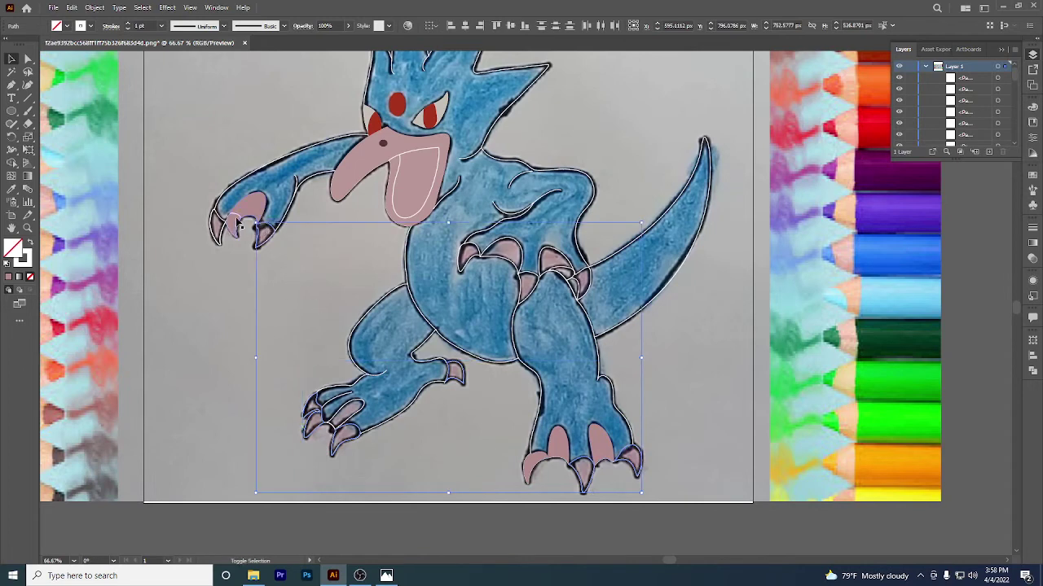
shift+click(241, 223)
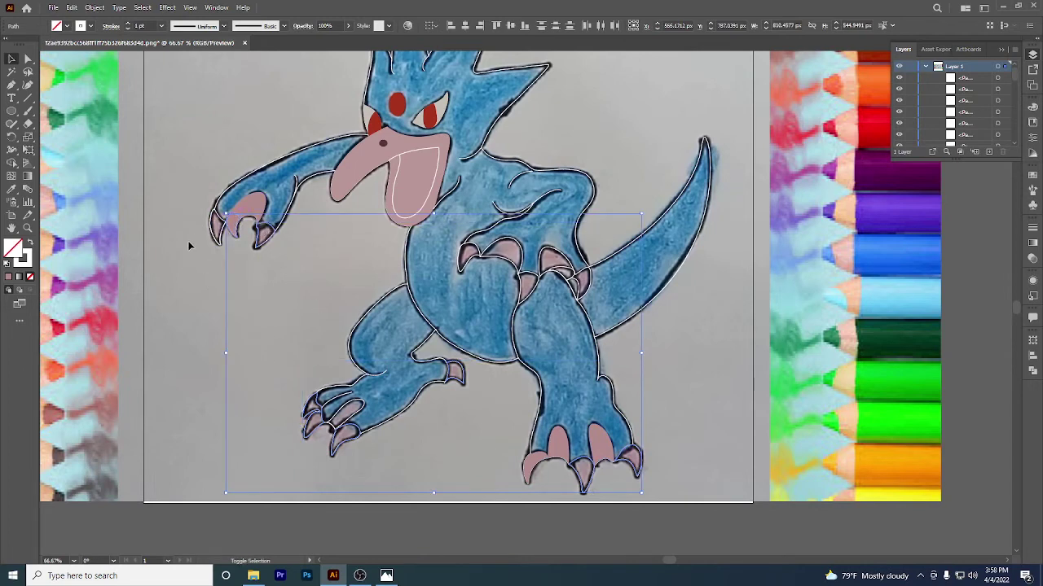
shift+click(210, 230)
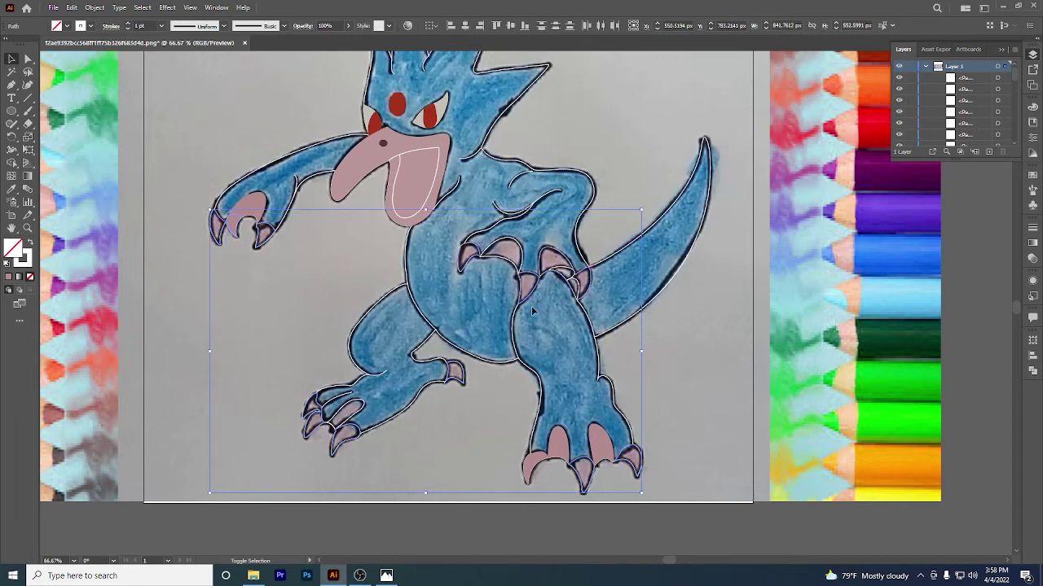
alt+scroll(581, 312, down, 1)
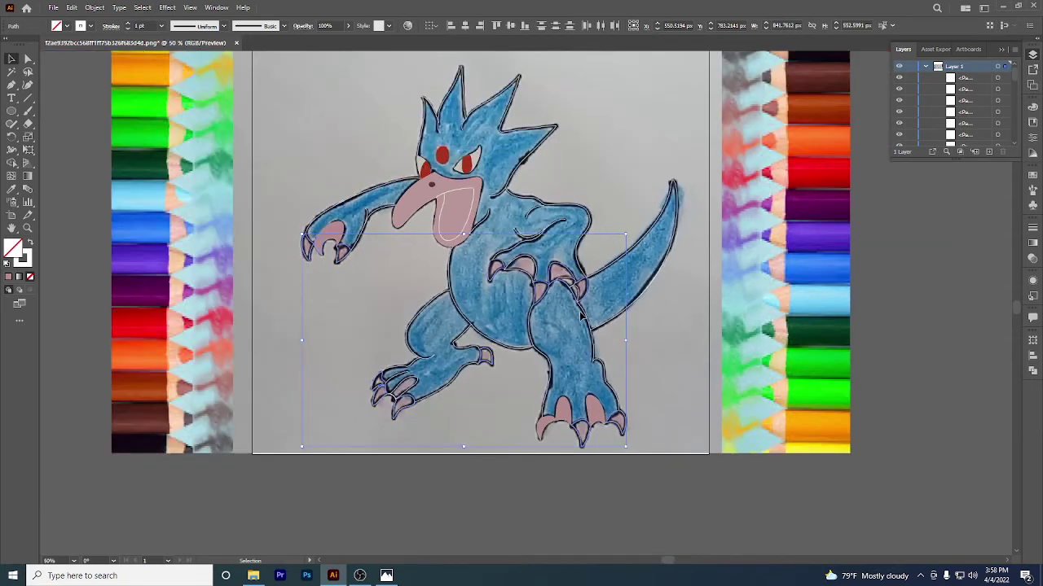
click(11, 189)
click(400, 204)
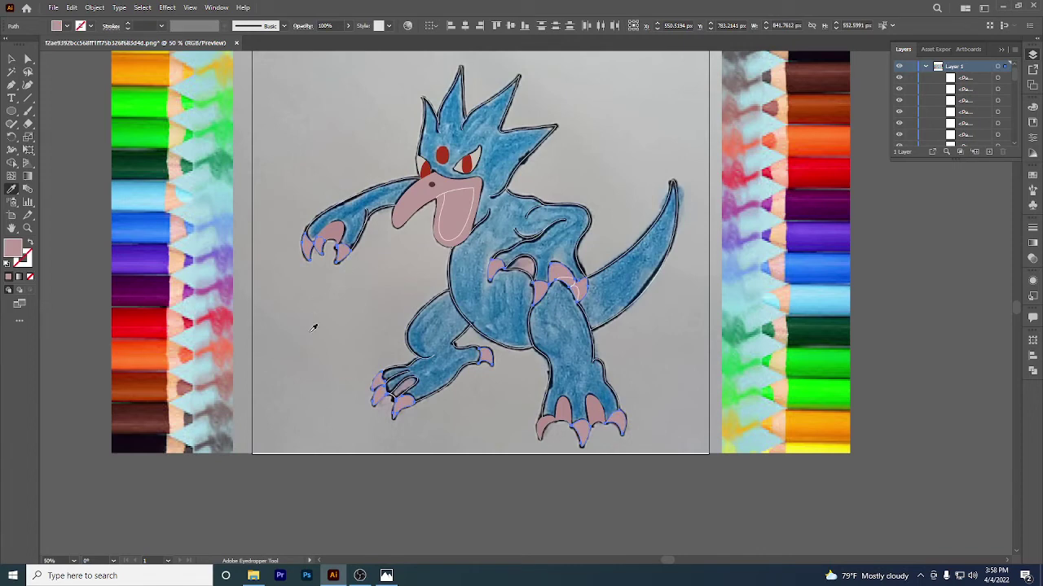
Change the selected claws' fill to a deeper pink, hex B75662.
double_click(15, 249)
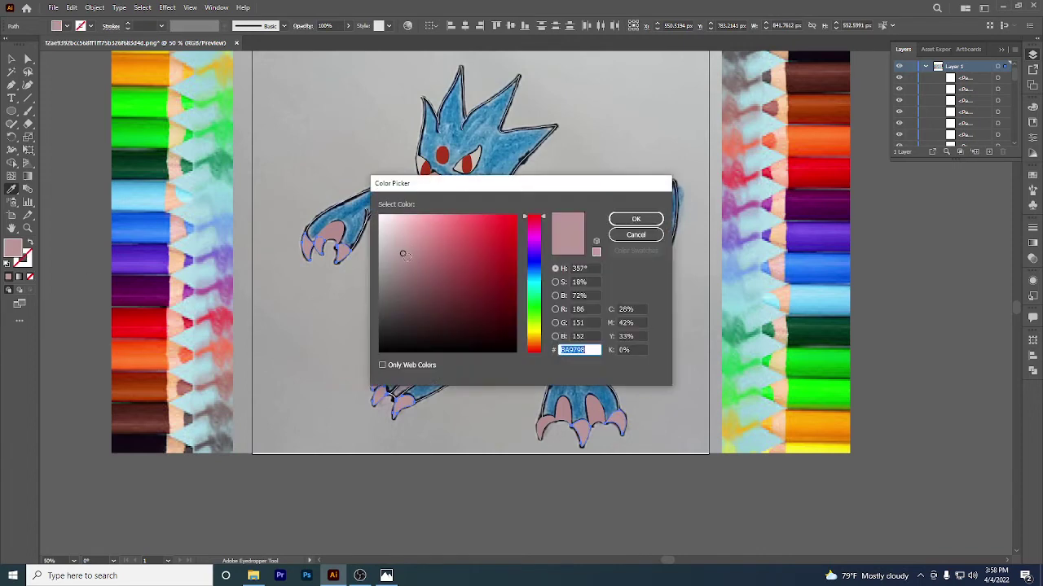
drag(403, 254, 443, 273)
click(631, 221)
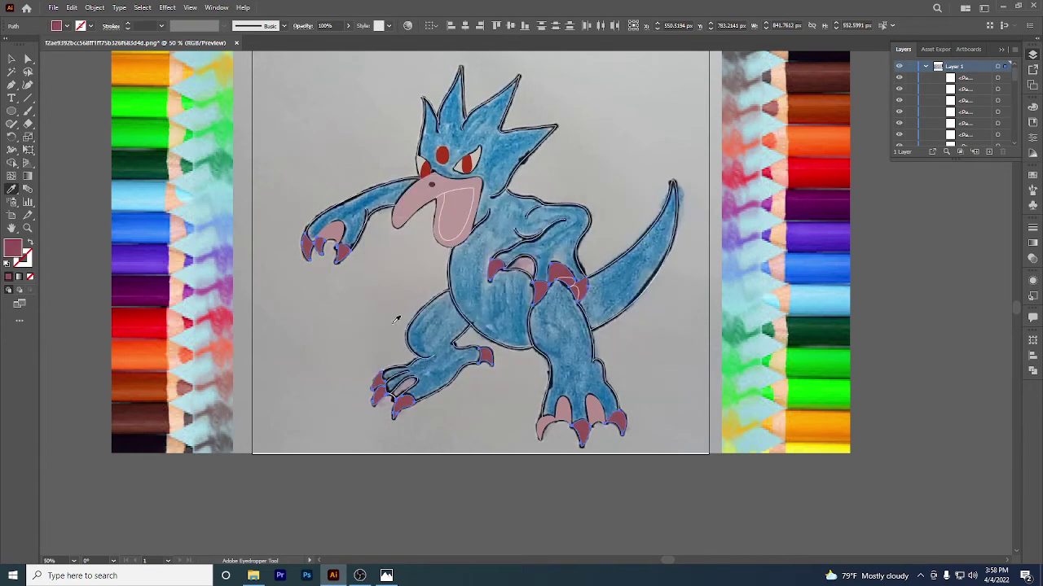
double_click(11, 249)
drag(446, 255, 452, 253)
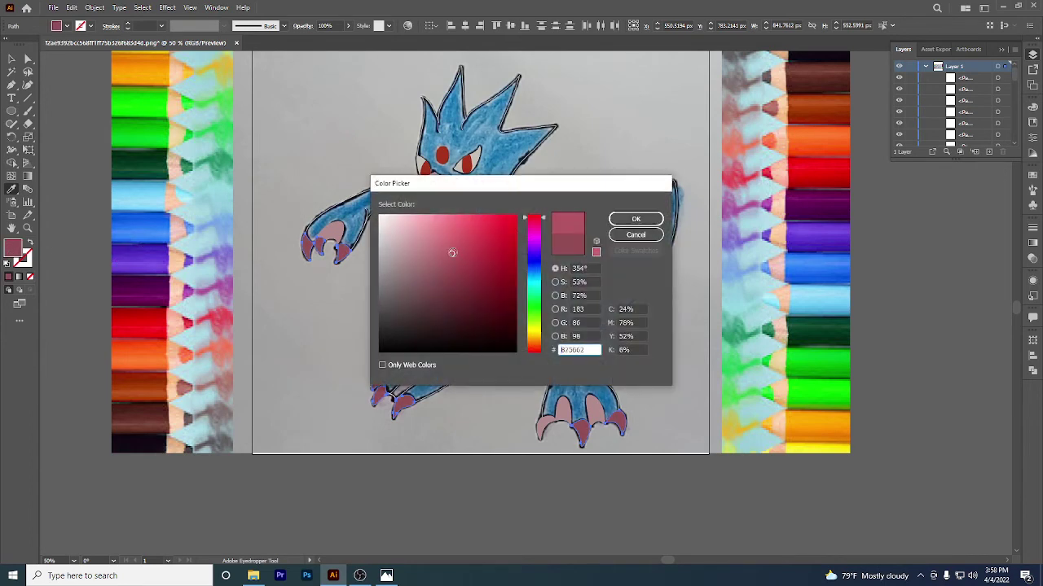
click(632, 220)
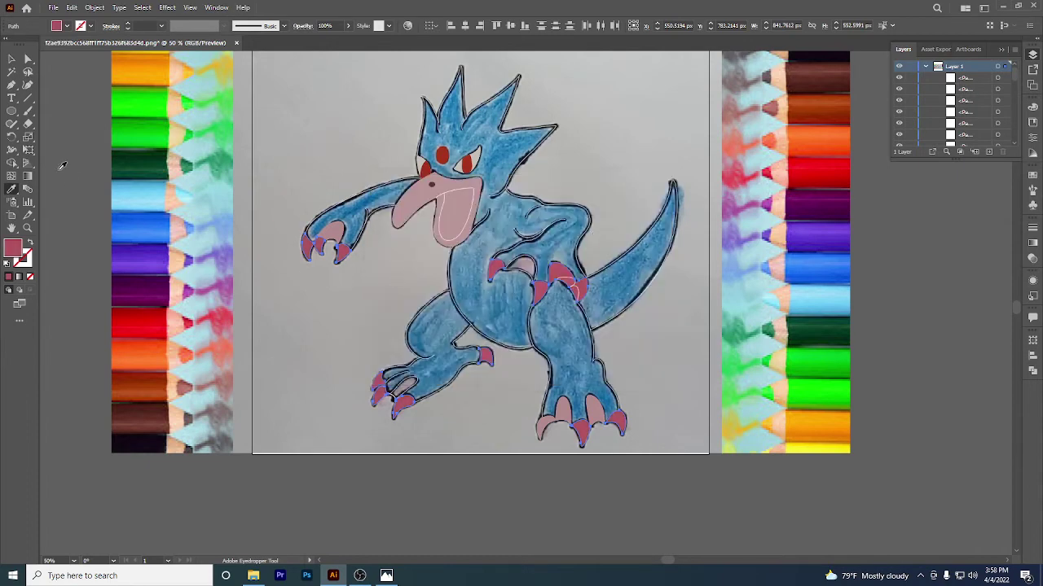
Draw a closed deep-pink Pen shape around the front foot's outer claw beside the first toe.
click(11, 60)
click(277, 215)
scroll(597, 437, up, 1)
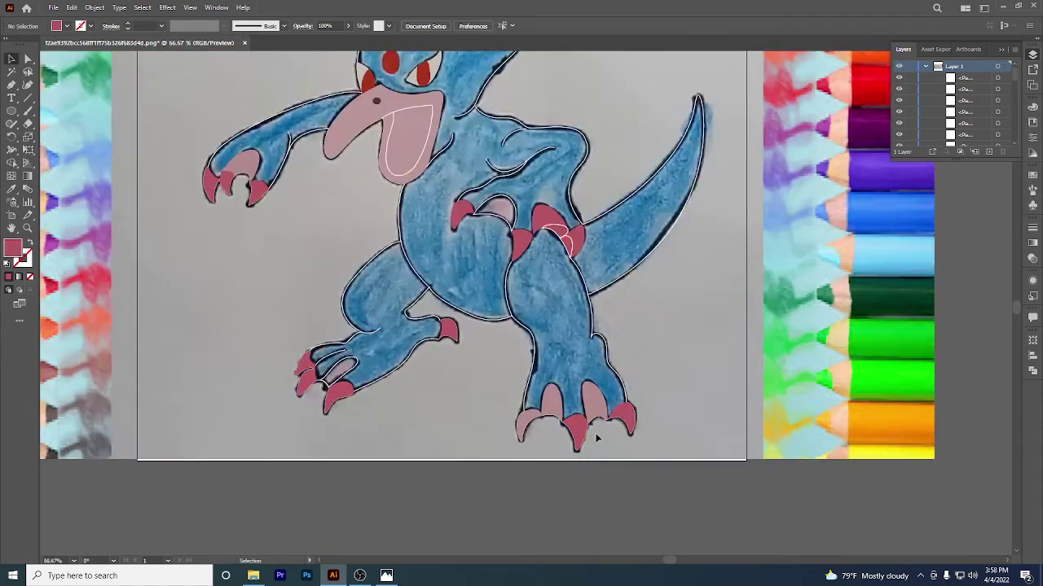
scroll(596, 440, up, 1)
click(11, 84)
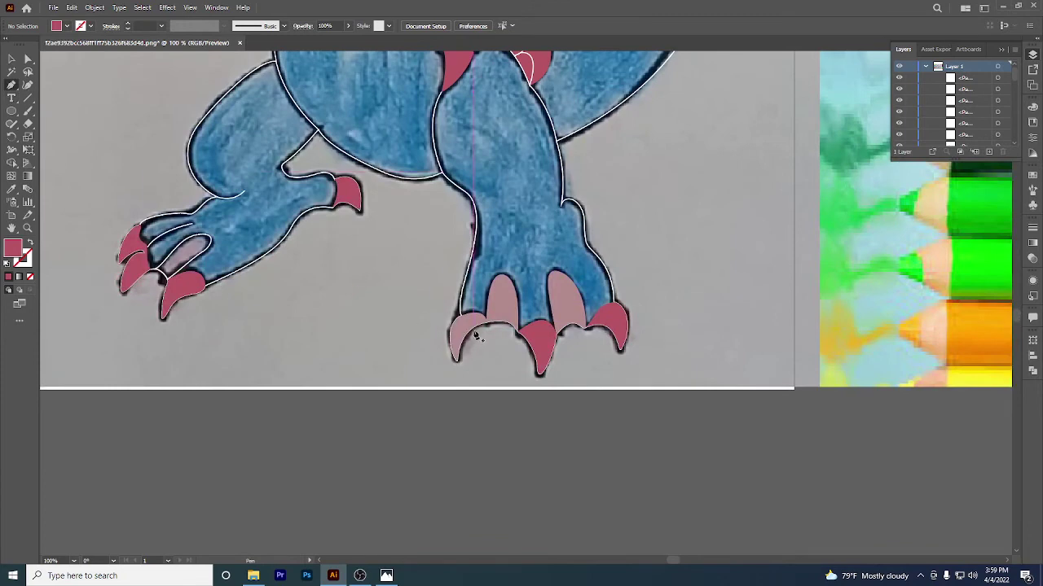
click(487, 337)
drag(444, 283, 402, 348)
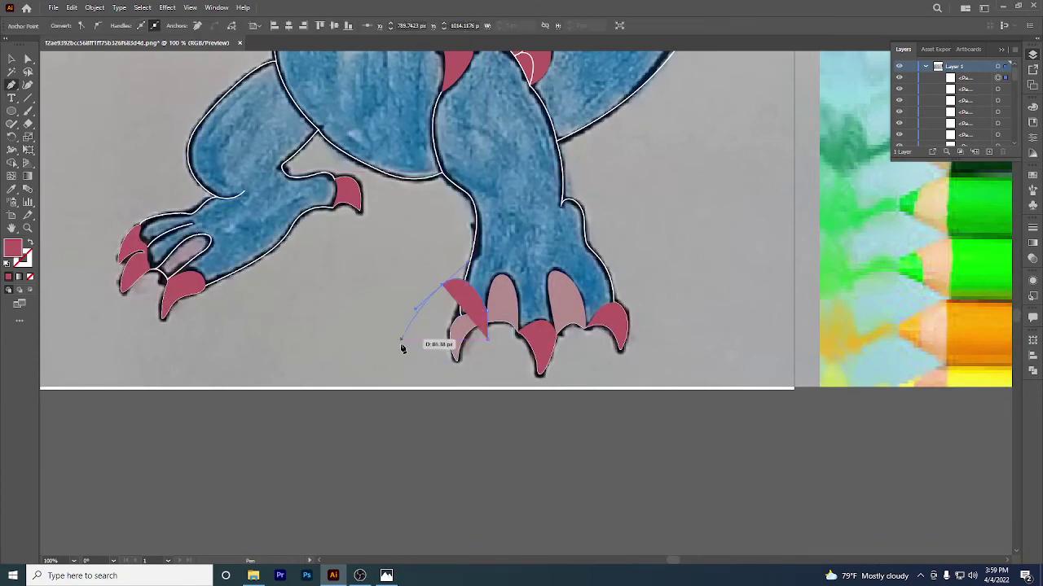
click(400, 348)
drag(408, 393, 434, 407)
click(487, 339)
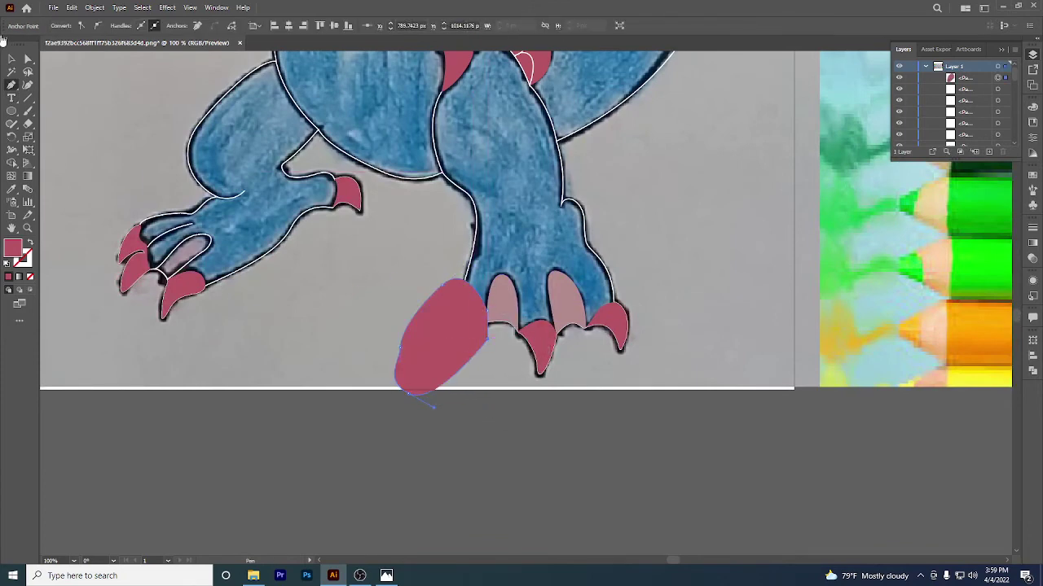
click(13, 59)
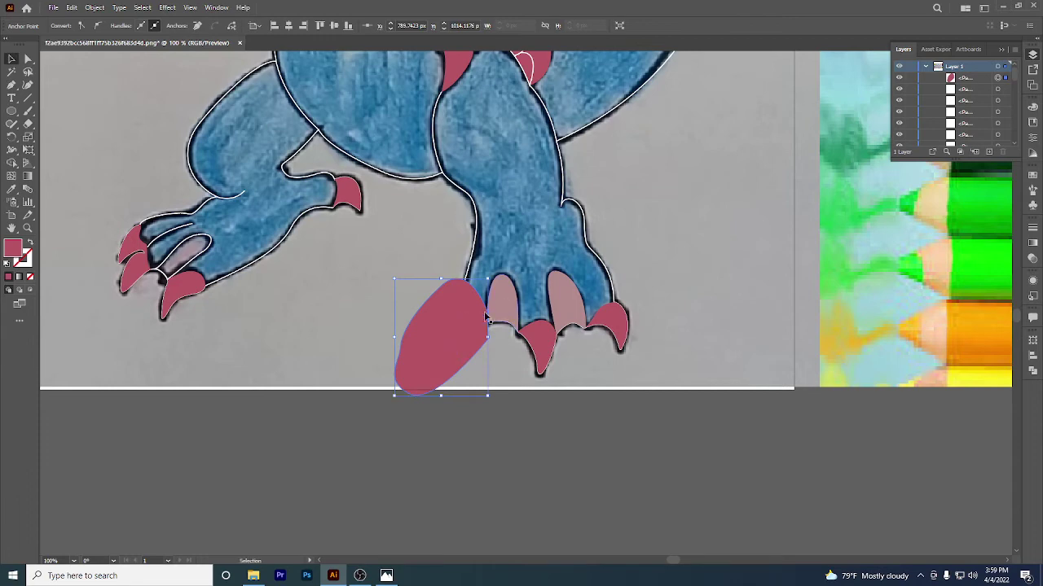
Round the new shape's sharp corner where it meets the light-pink toe.
scroll(483, 311, up, 3)
key(a)
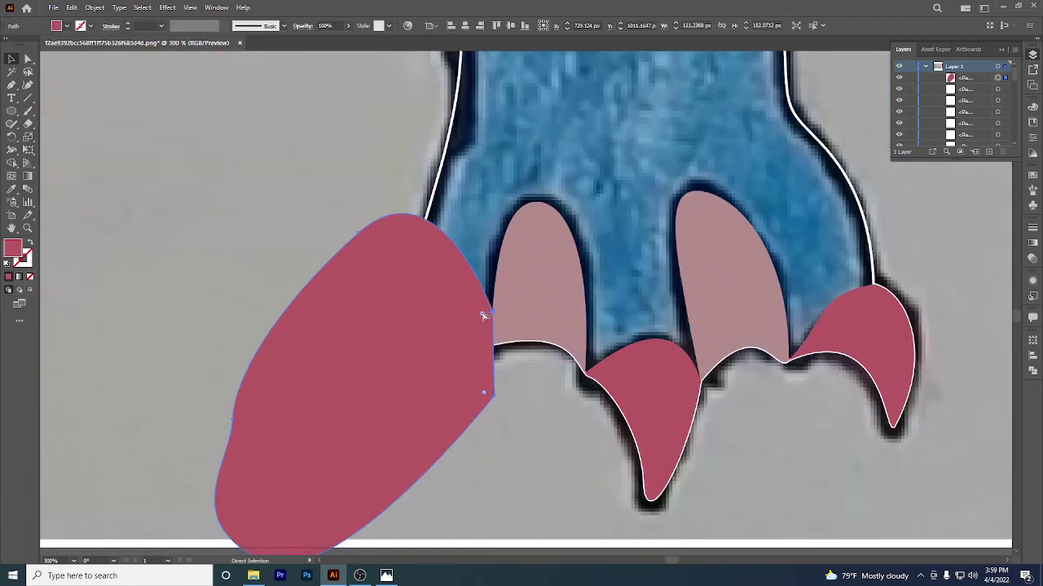
drag(485, 316, 344, 348)
key(v)
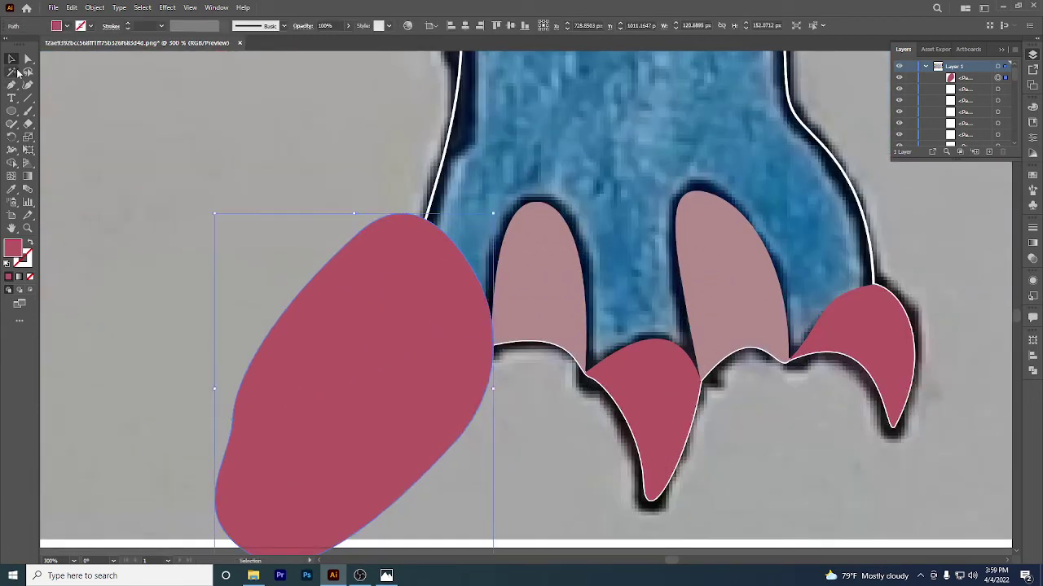
Use Shape Builder with the adjoining foot outline to trim the new shape down to the outer claw.
shift+click(544, 312)
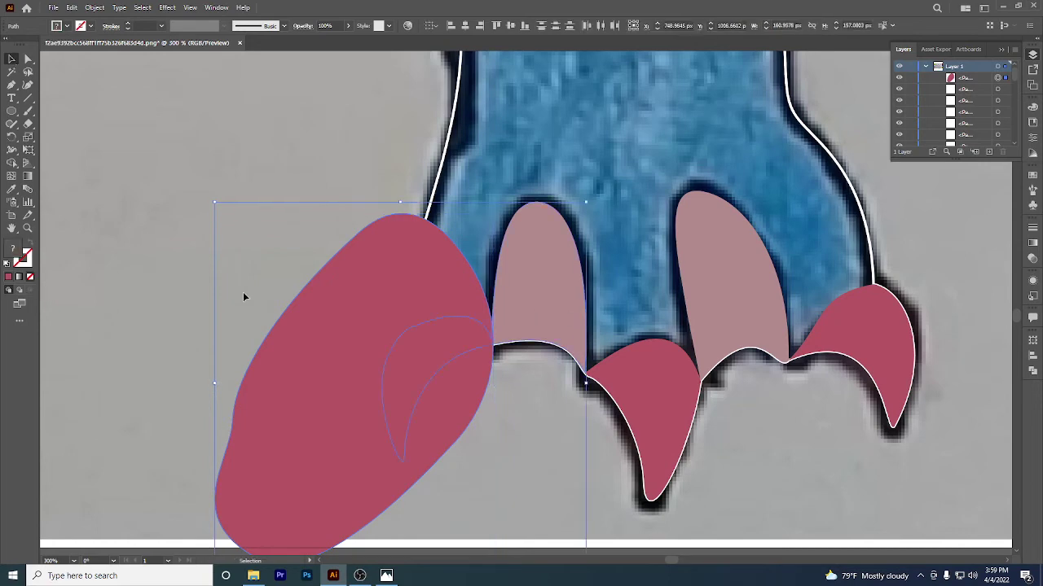
click(12, 163)
alt+click(325, 307)
click(10, 60)
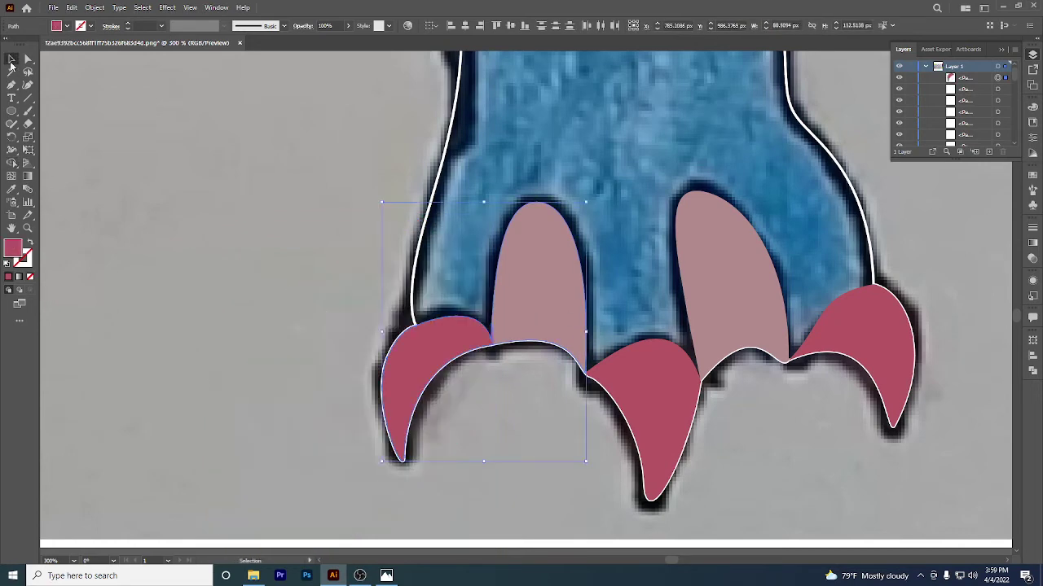
click(263, 242)
Fill the small toe shape on the back foot with the light pink sampled from the front foot's toe.
scroll(263, 242, down, 3)
drag(389, 279, 435, 365)
scroll(461, 347, down, 1)
drag(501, 339, 577, 386)
drag(556, 296, 565, 330)
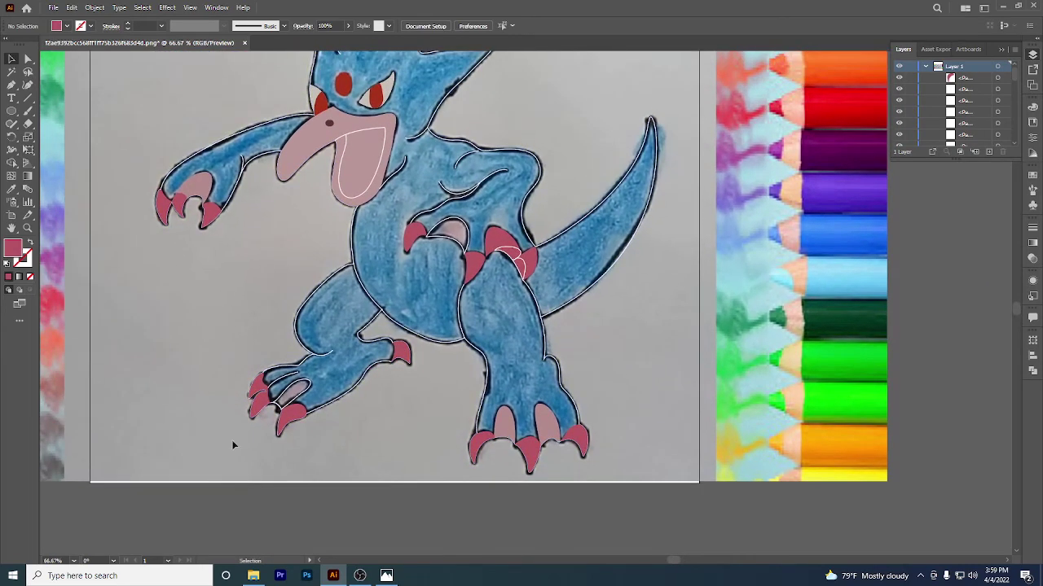
click(308, 390)
key(i)
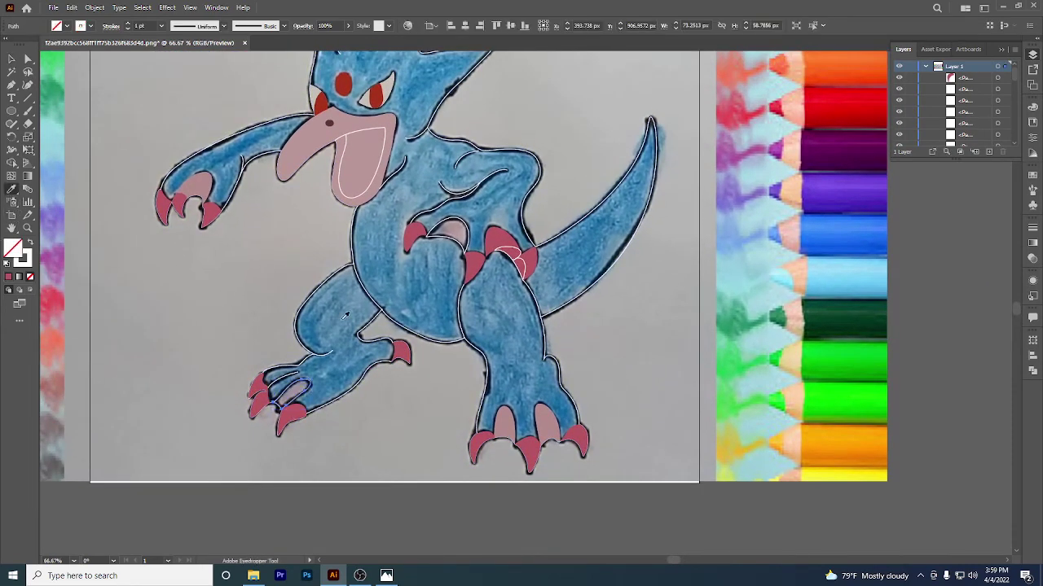
click(518, 419)
scroll(478, 403, down, 1)
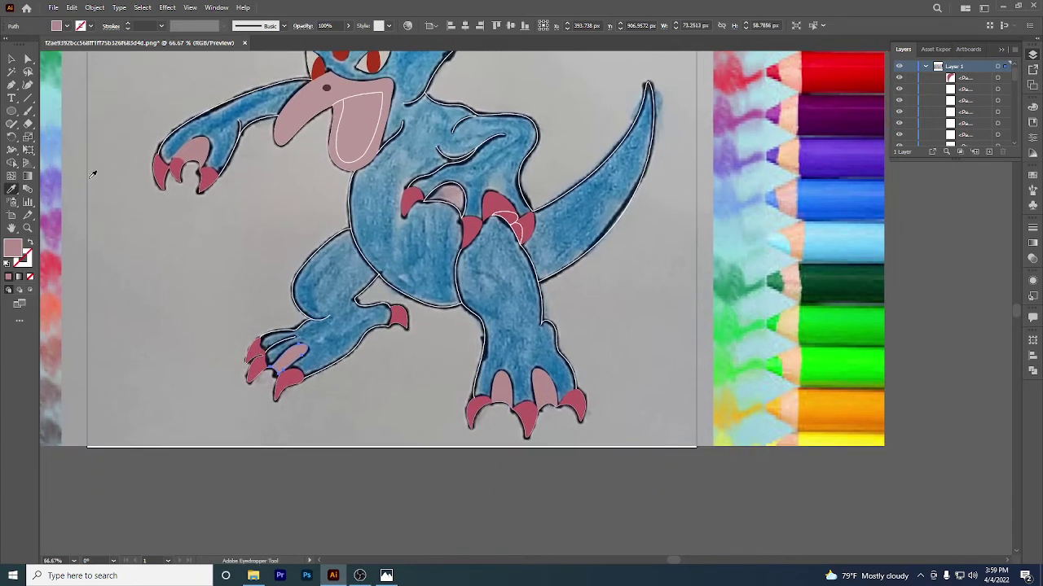
click(12, 59)
click(135, 172)
Fill the open palm outline and the two small inner shapes of the bent arm's hand with the toe's light pink.
scroll(351, 364, down, 2)
drag(361, 376, 367, 400)
click(417, 308)
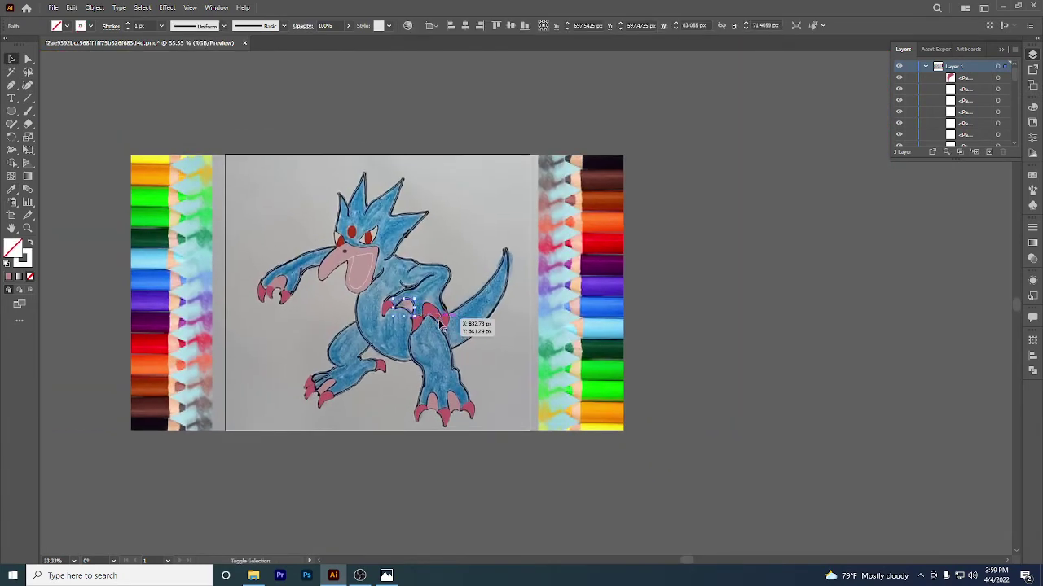
shift+click(440, 321)
scroll(442, 323, up, 3)
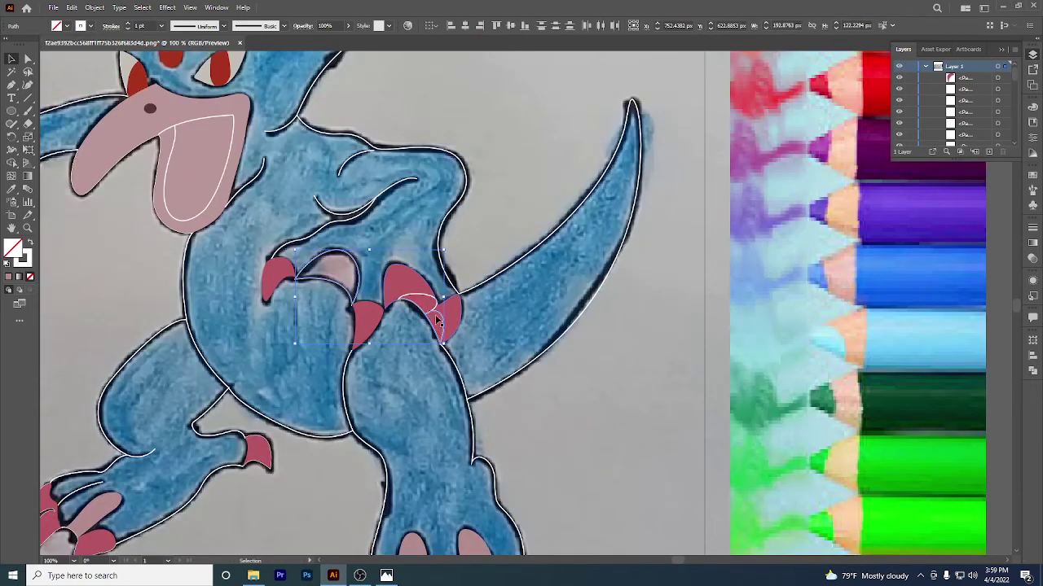
shift+click(427, 295)
scroll(417, 316, down, 3)
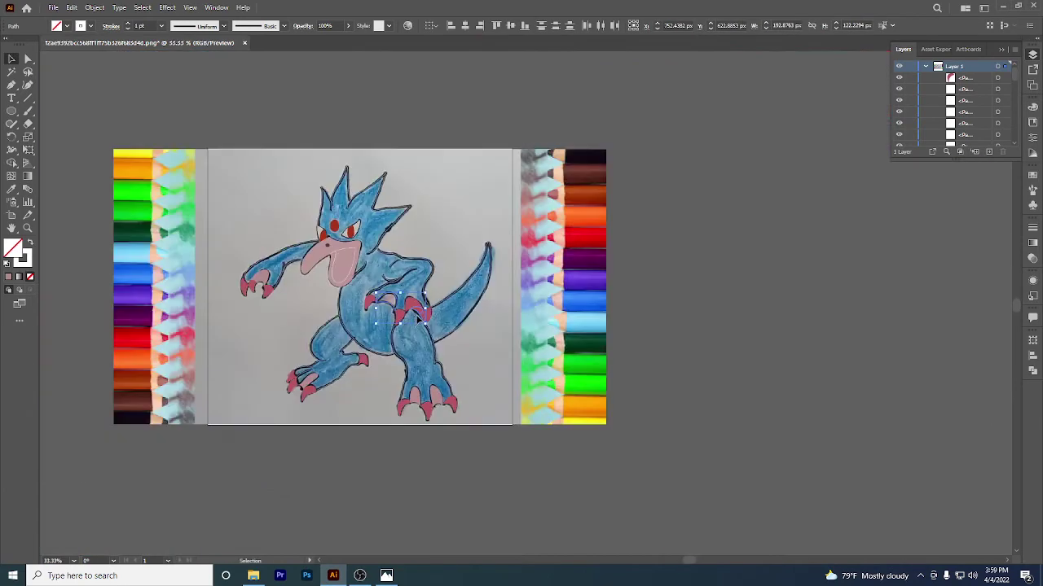
click(11, 162)
click(11, 189)
click(440, 399)
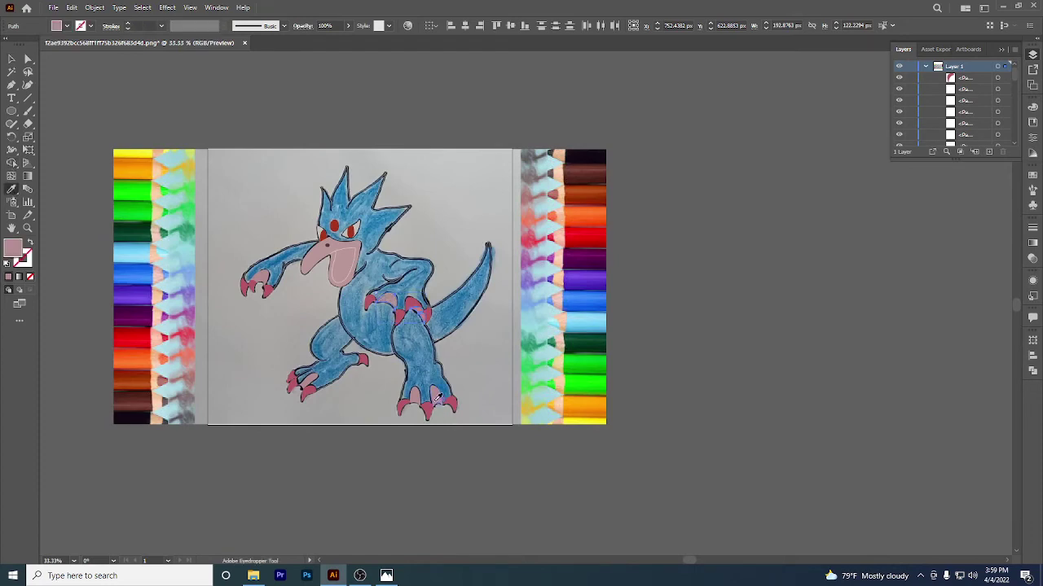
key(ctrl+plus)
key(ctrl+plus)
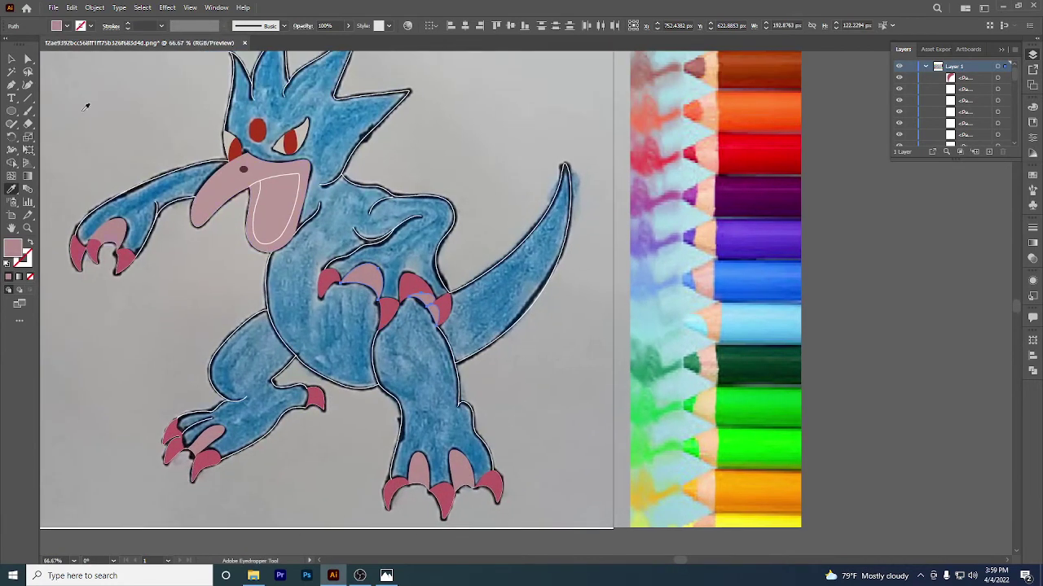
click(11, 59)
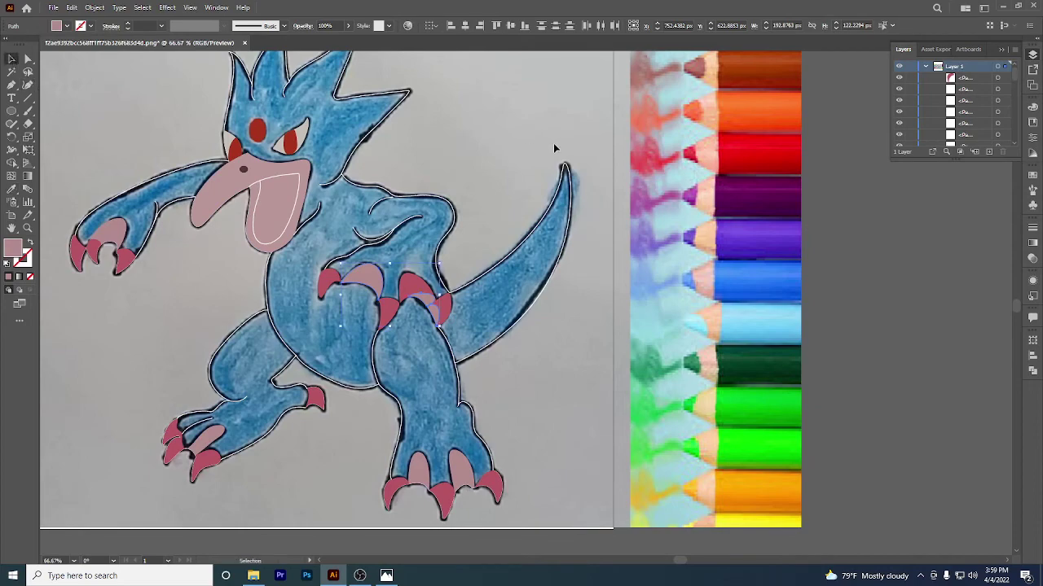
click(553, 148)
Try to select the bent arm's last finger with its overlapping inner shape and separate them with Shape Builder.
click(427, 287)
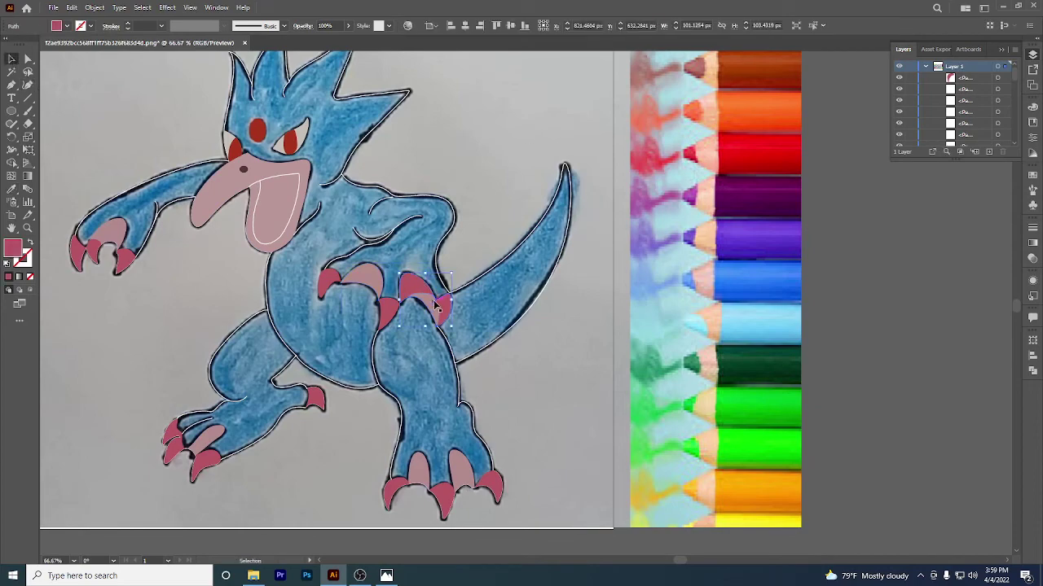
shift+click(439, 309)
scroll(433, 306, up, 4)
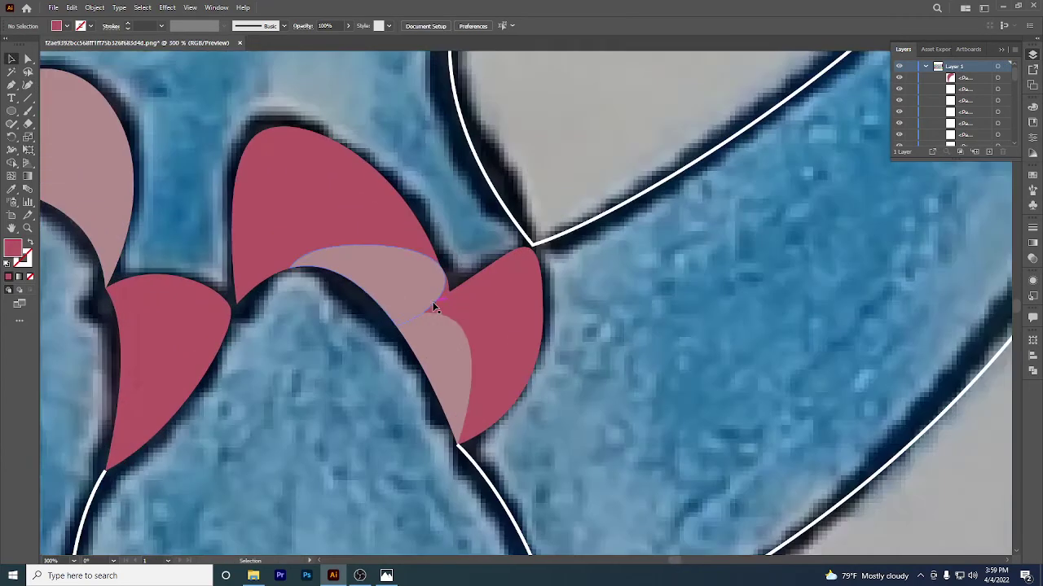
click(12, 163)
click(12, 59)
click(390, 271)
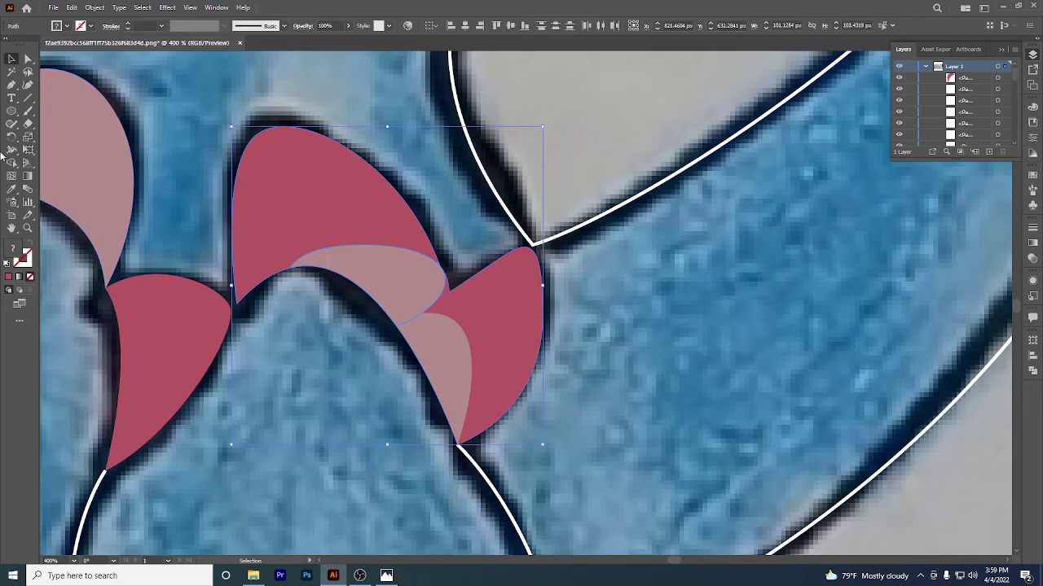
click(12, 162)
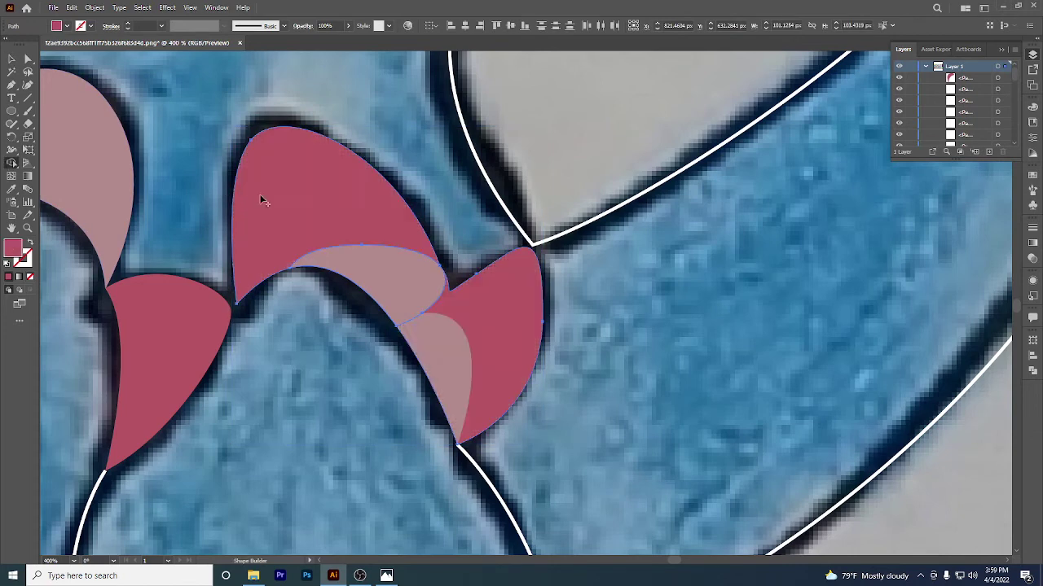
scroll(440, 275, up, 5)
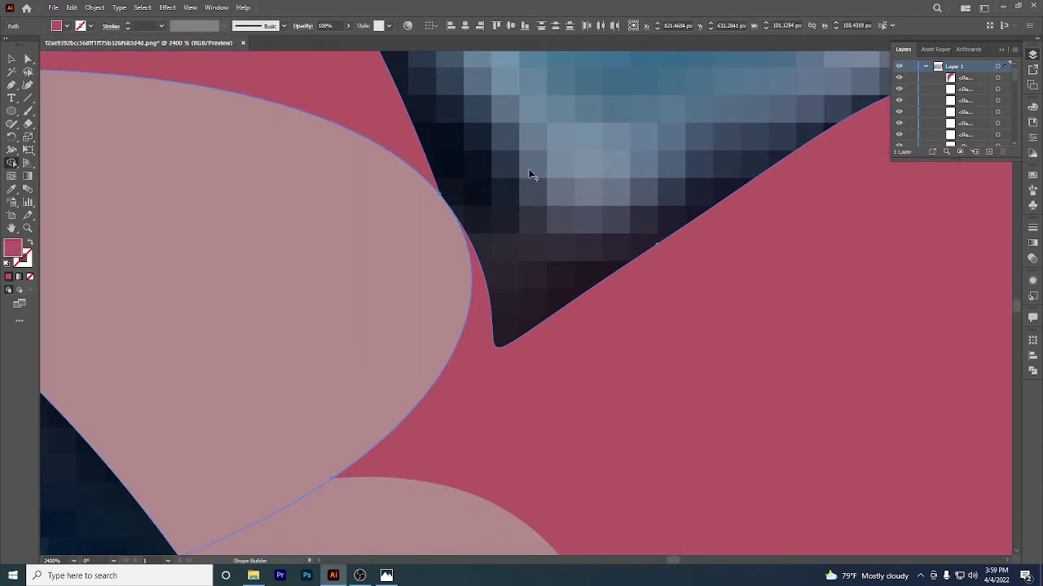
Use Shape Builder with the inner shape's light pink to recolour the last finger of the bent arm's hand, separating it from its claw.
key(v)
click(543, 128)
click(432, 193)
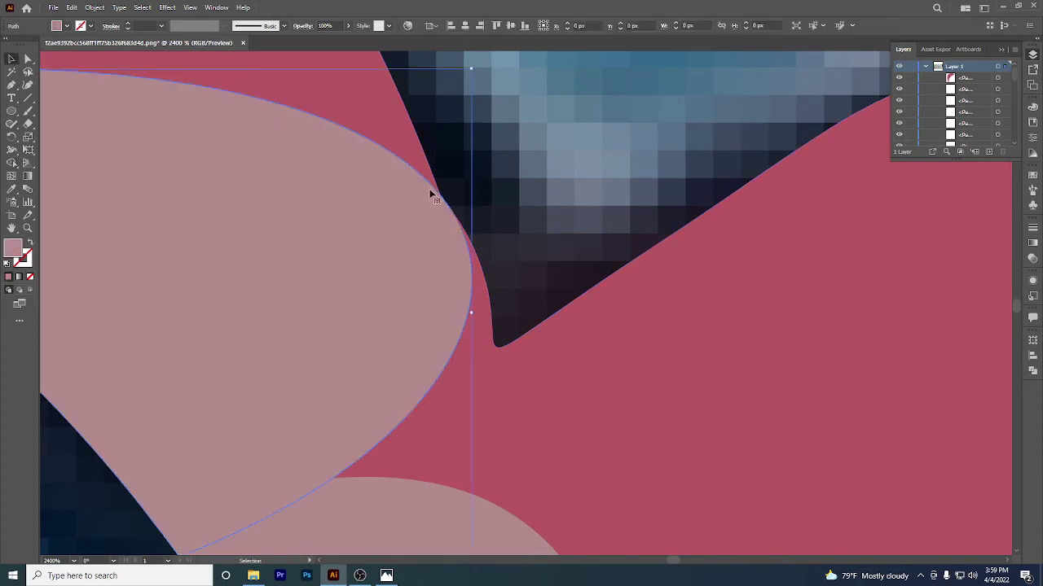
drag(474, 313, 472, 312)
scroll(324, 187, down, 5)
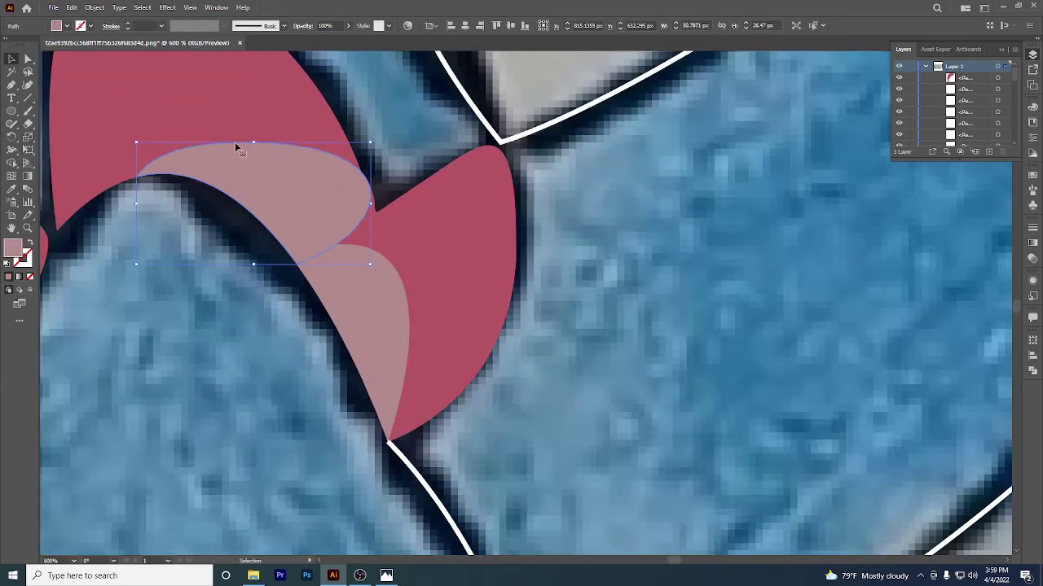
shift+click(229, 97)
click(11, 162)
scroll(254, 113, down, 4)
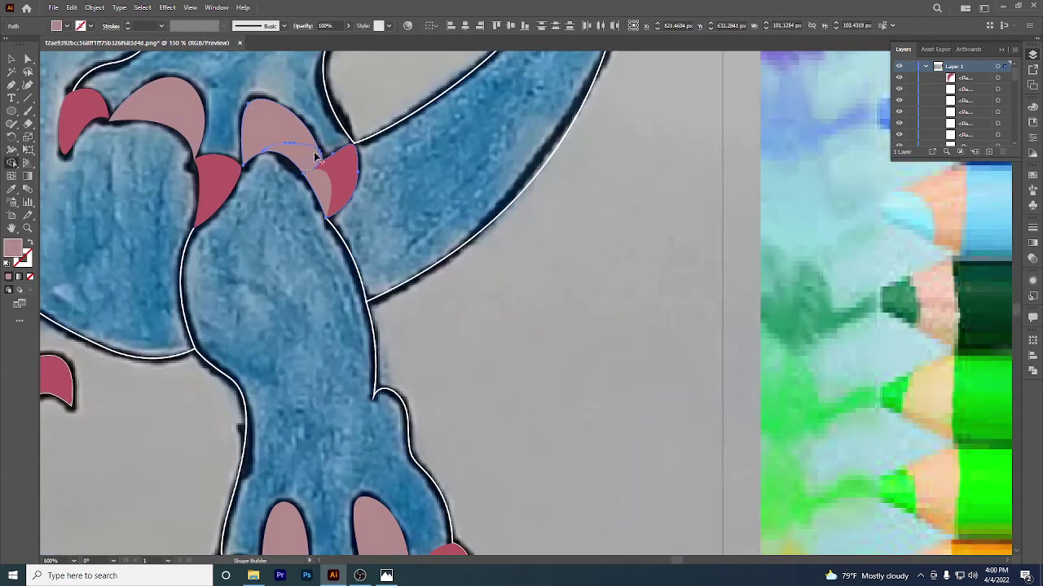
click(12, 60)
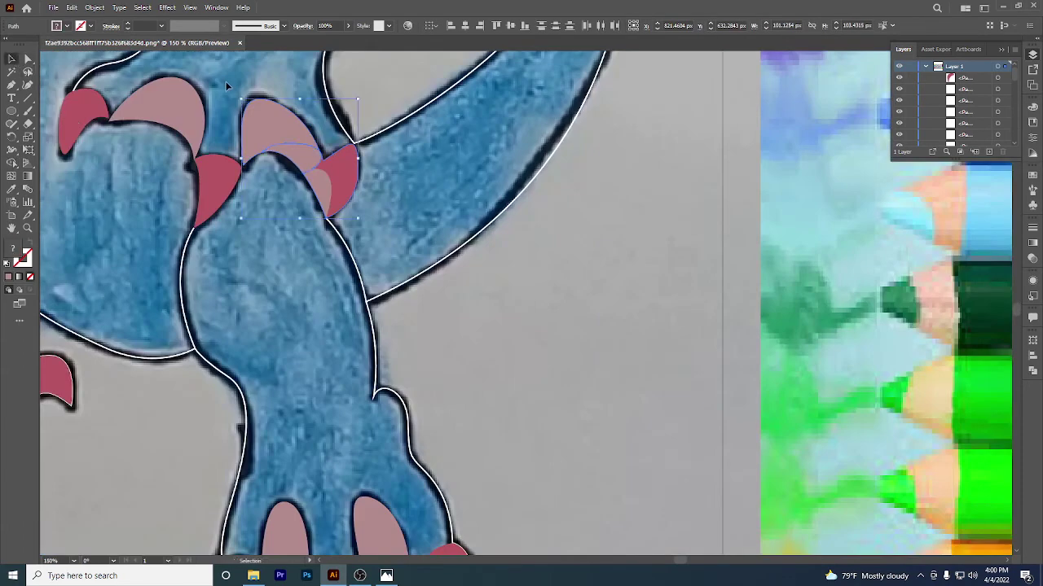
click(228, 84)
Fill the two small inner shapes beneath the last finger and claw with a greyer pink, hex AF9E9F.
click(296, 161)
shift+click(325, 186)
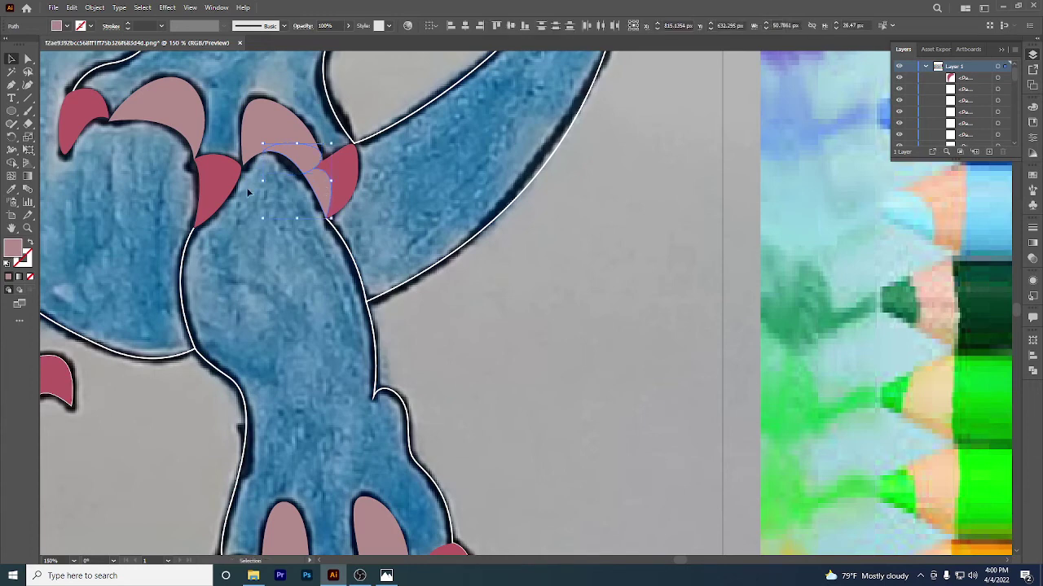
double_click(14, 251)
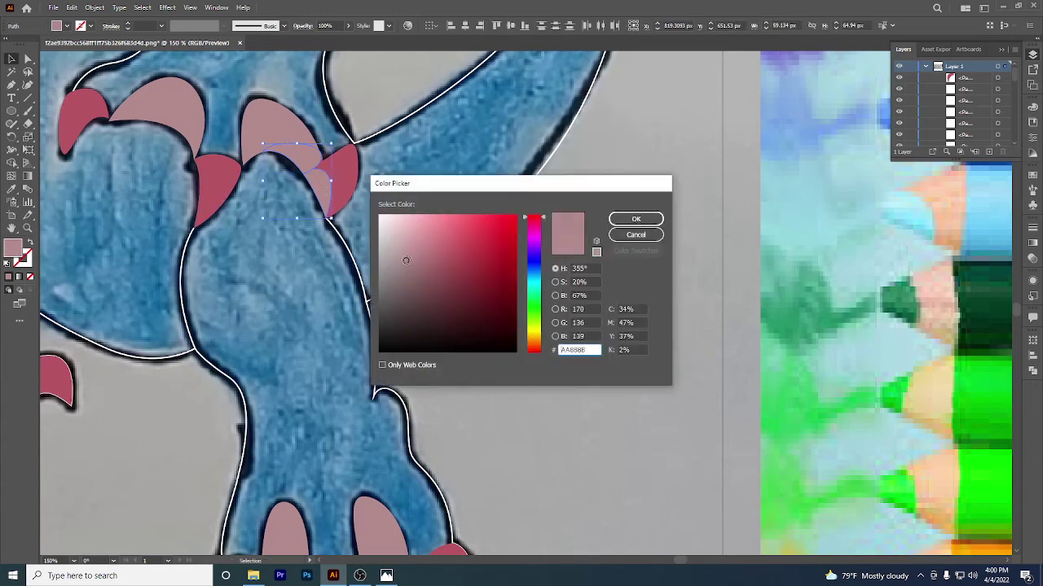
drag(390, 263, 392, 256)
click(619, 219)
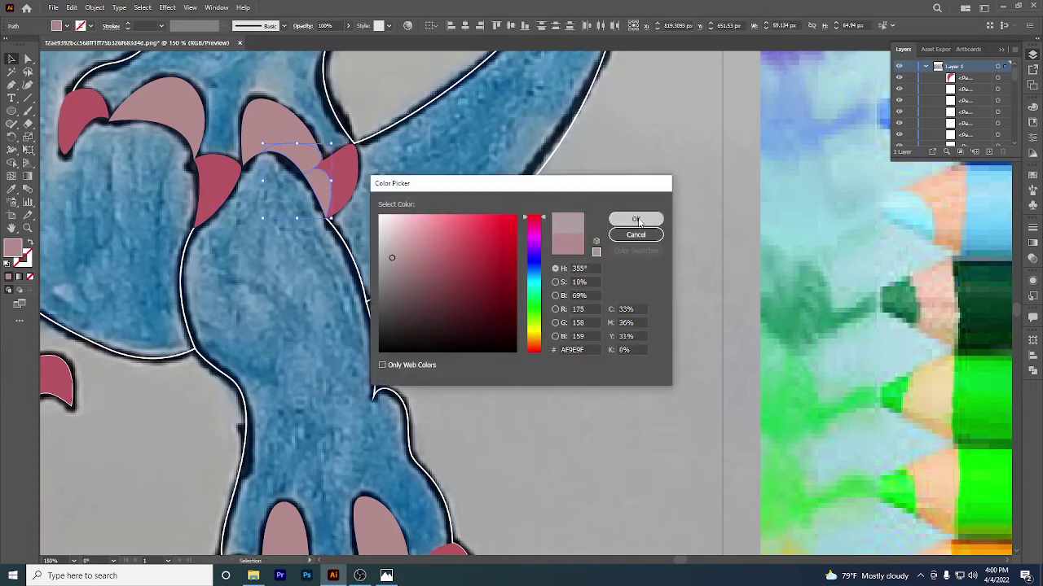
scroll(366, 209, down, 3)
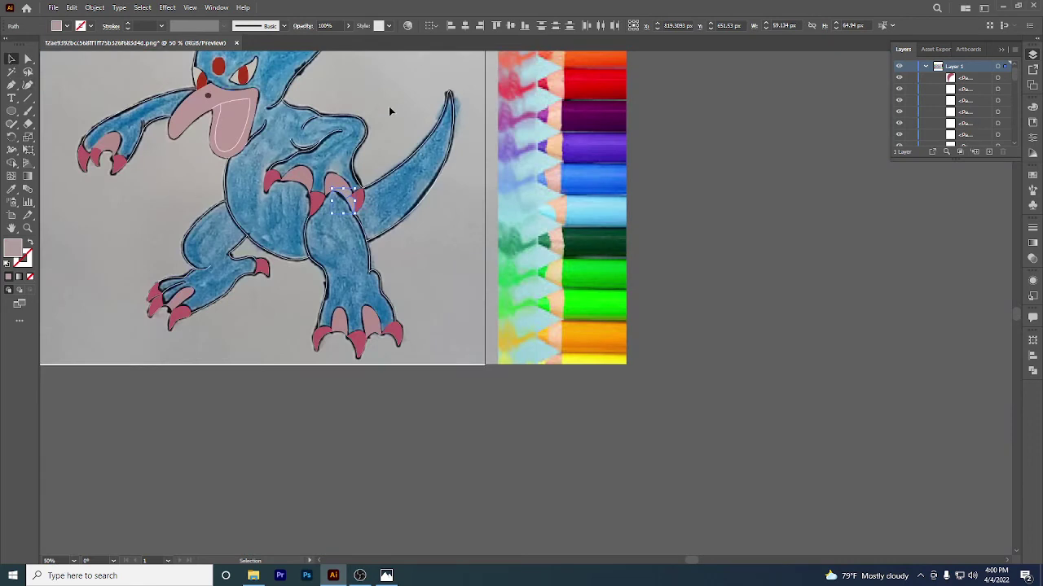
click(389, 110)
Select all the traced artwork and give it a black 9 pt stroke, hex 000000.
scroll(389, 228, down, 2)
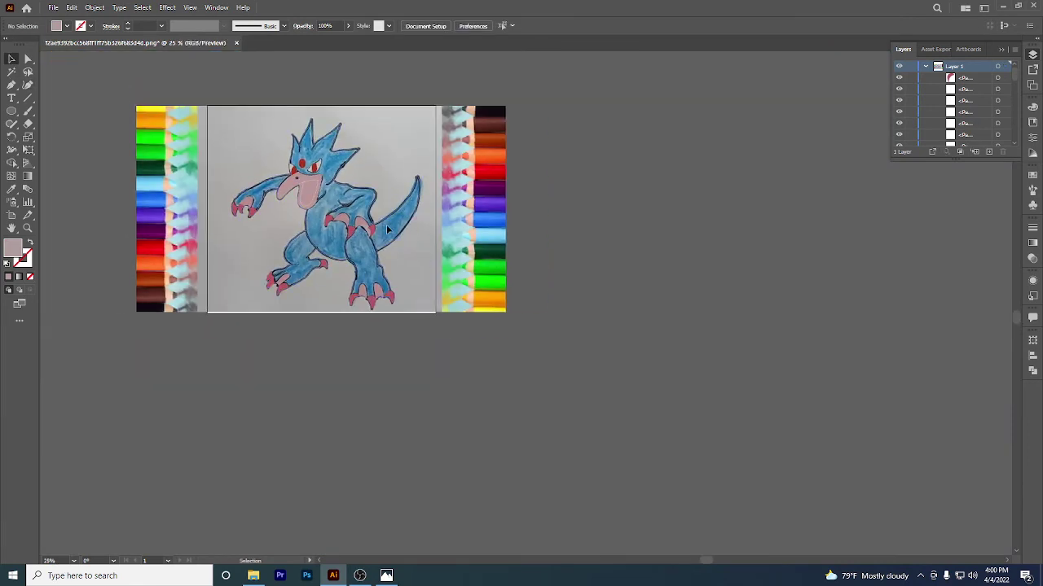
scroll(297, 198, up, 1)
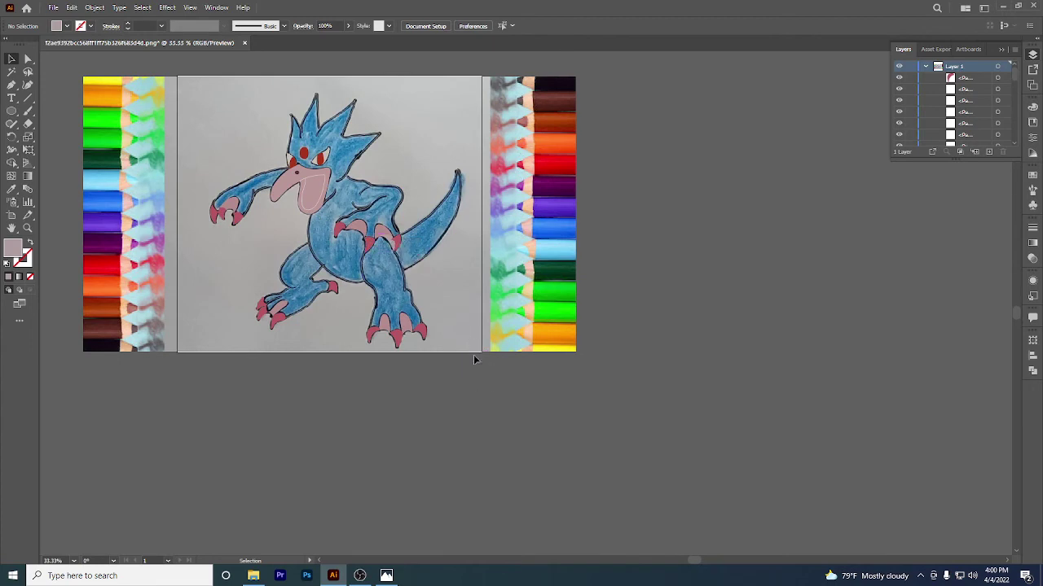
scroll(171, 61, up, 1)
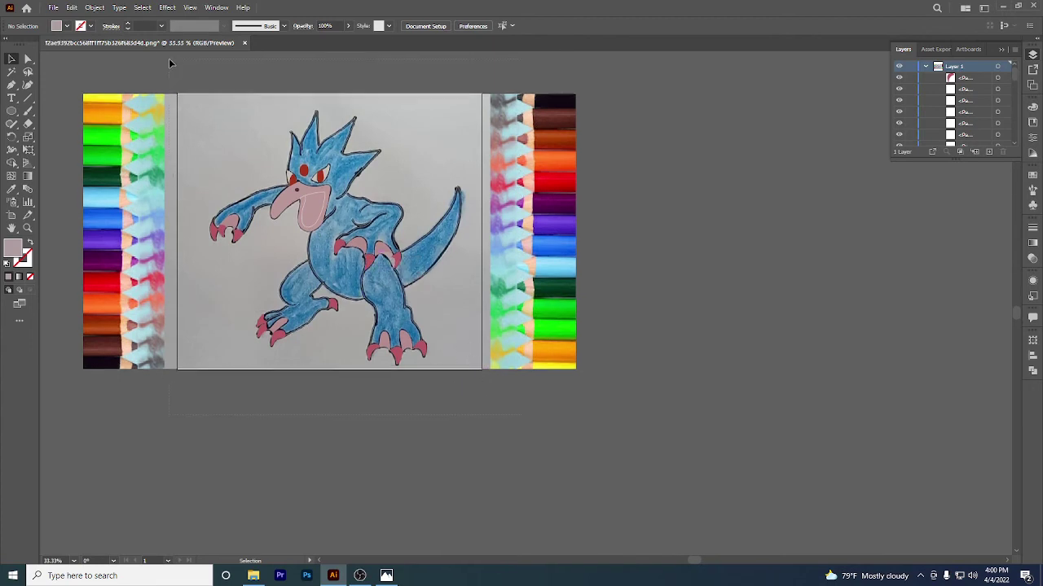
key(ctrl+a)
scroll(318, 168, up, 4)
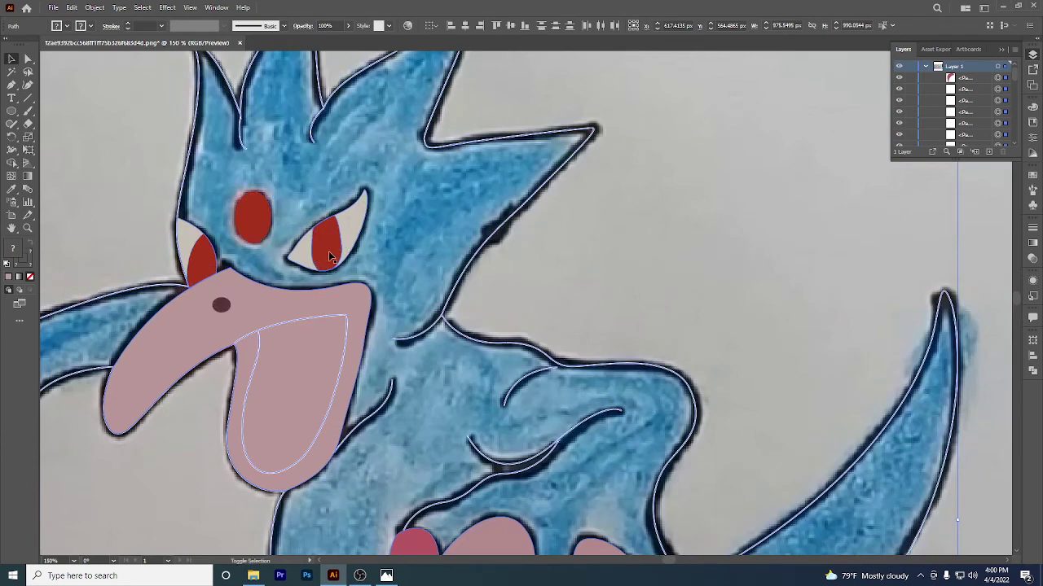
scroll(330, 257, down, 2)
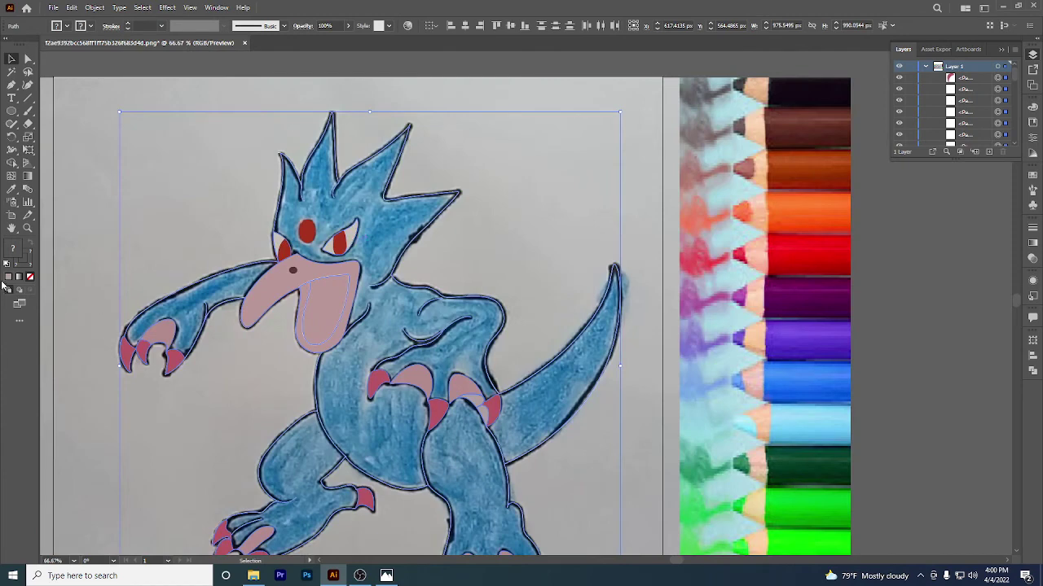
double_click(27, 268)
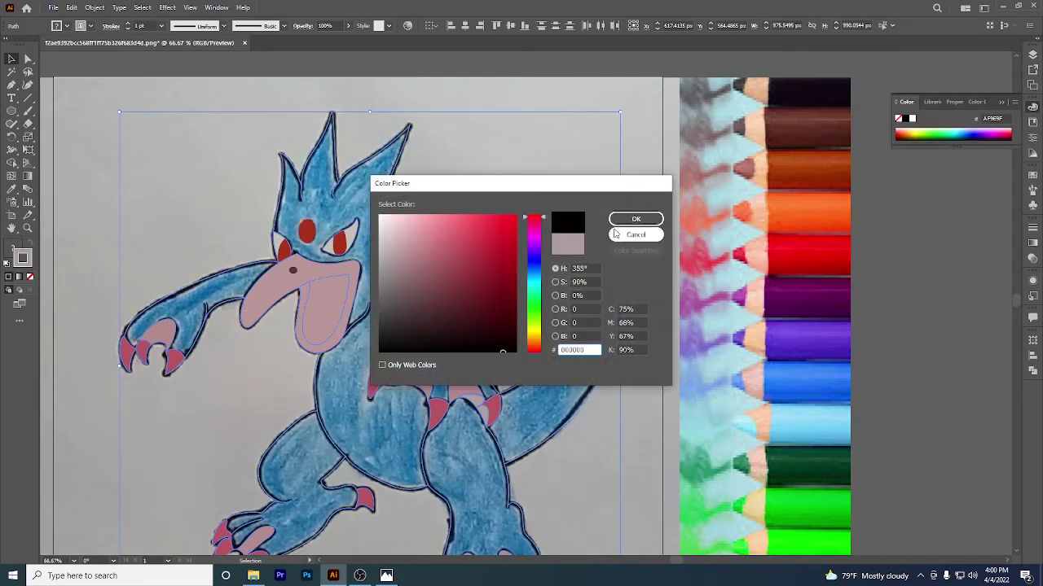
click(628, 220)
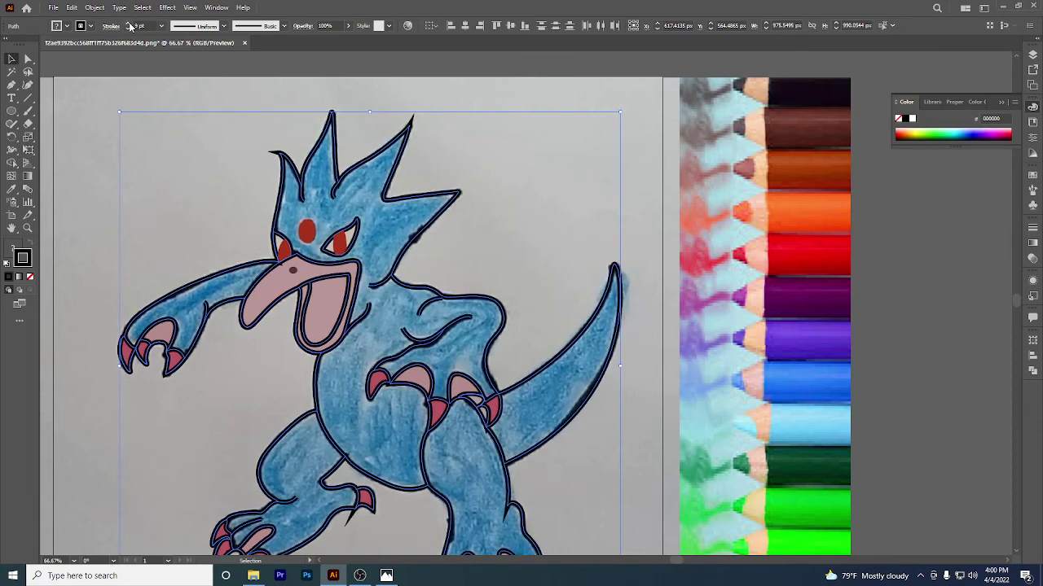
Apply round caps and round corner joins to the strokes of all the traced artwork.
click(1033, 229)
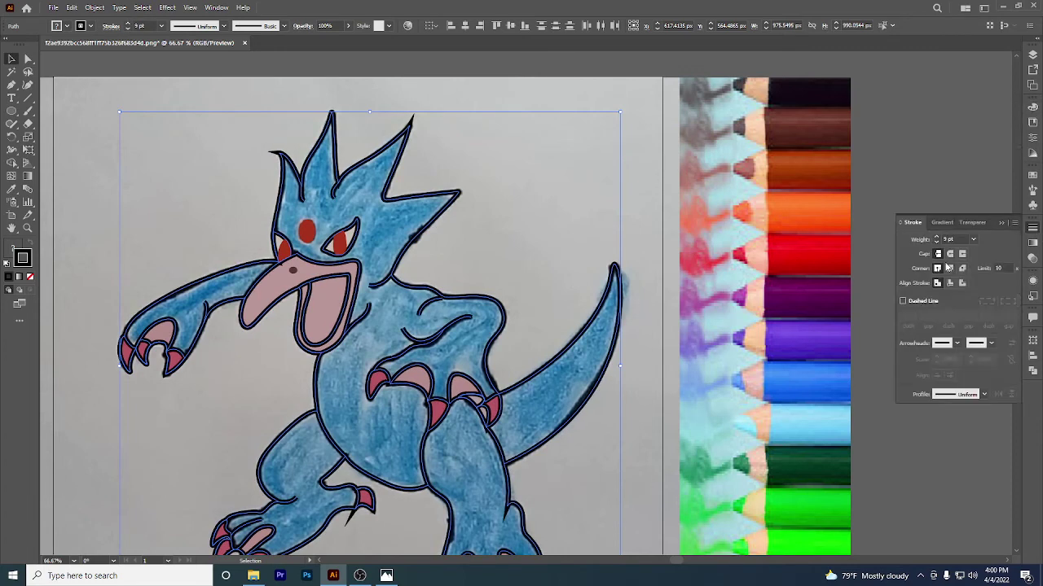
click(950, 270)
click(950, 255)
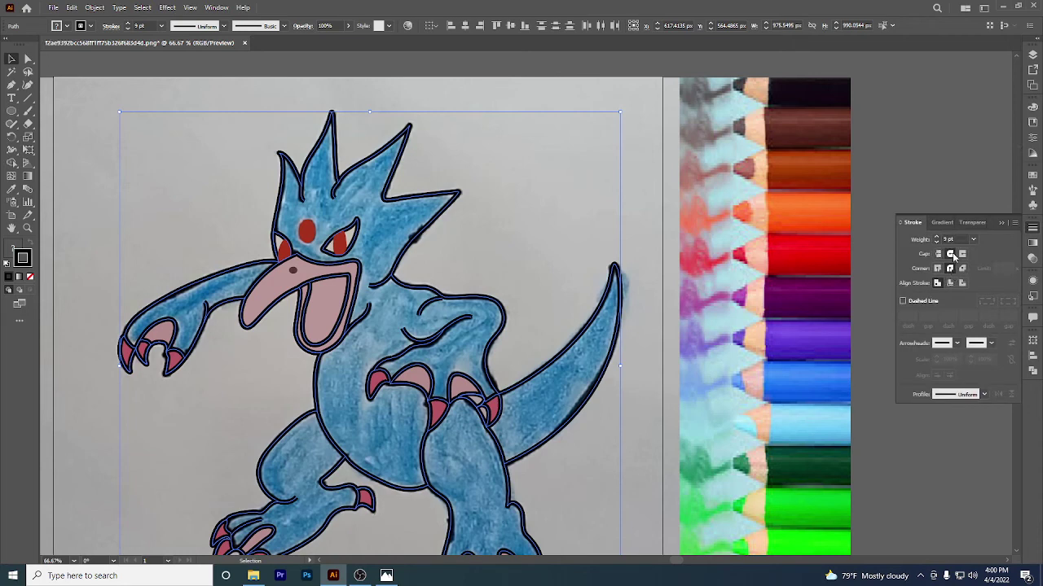
click(475, 260)
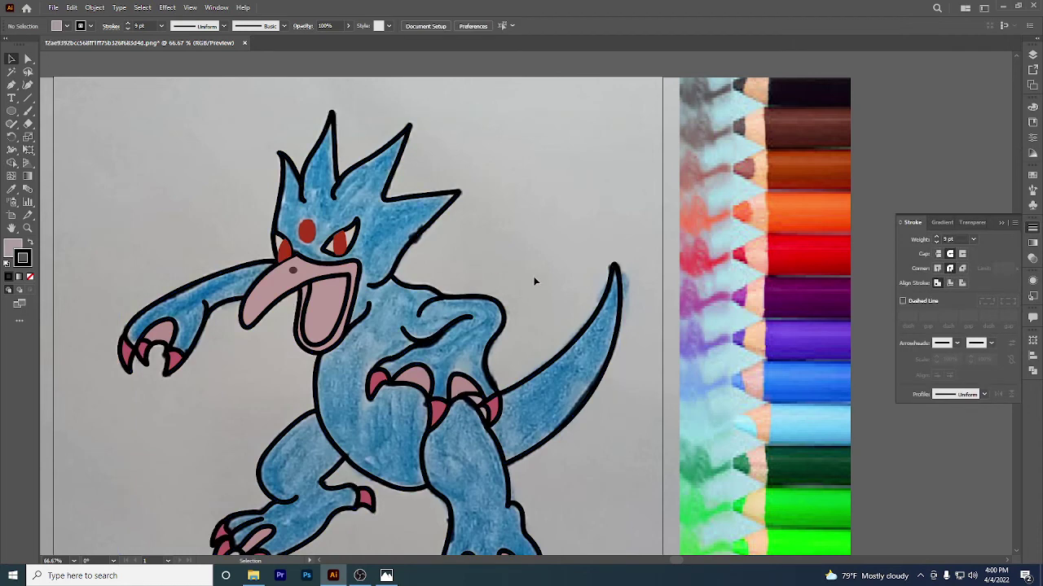
Select the creature's full body outline and fill it with the blue sampled from the head of the drawing.
drag(596, 296, 580, 250)
click(399, 241)
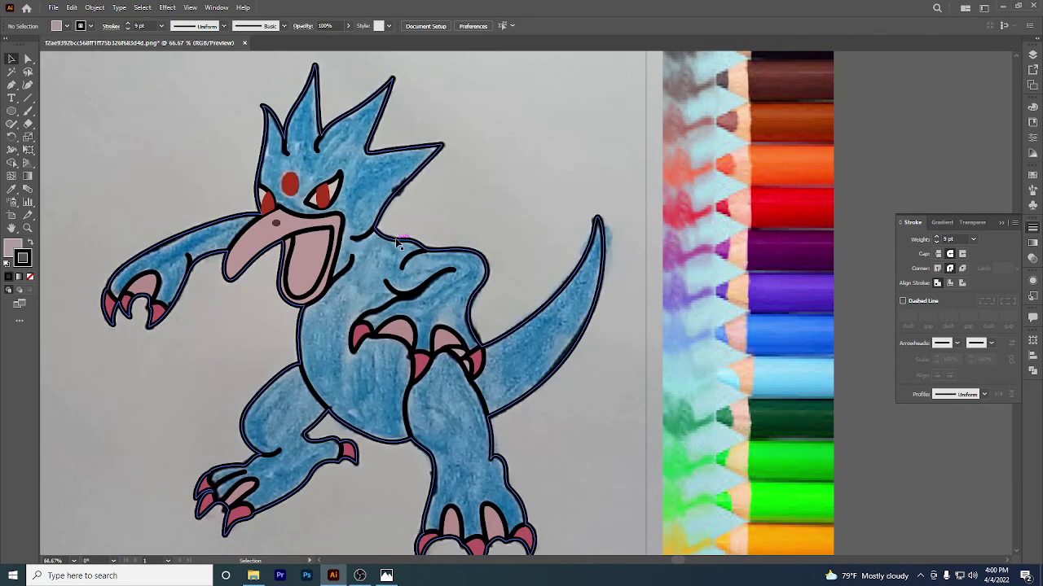
click(12, 189)
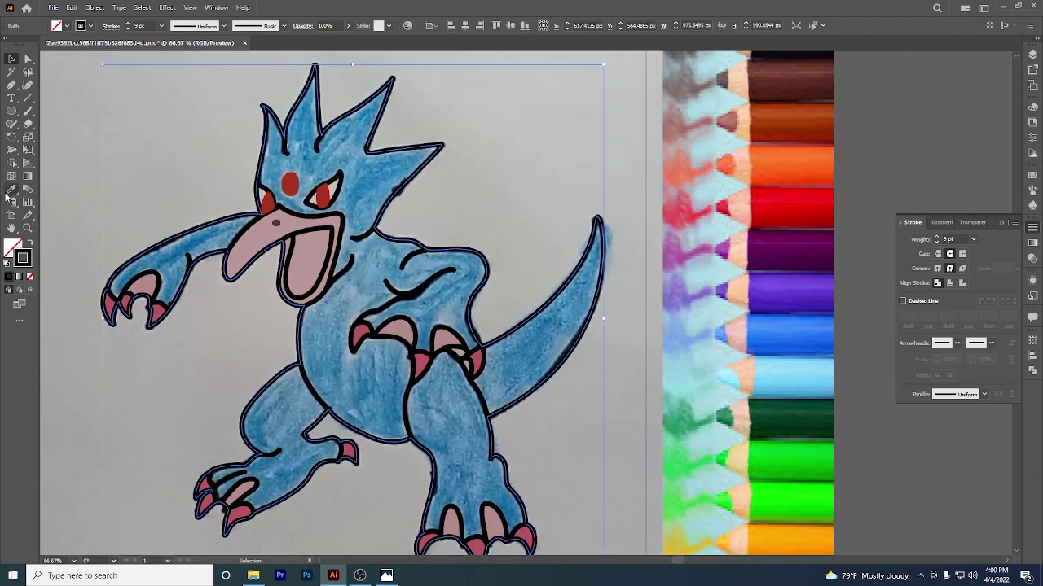
click(372, 175)
scroll(384, 203, down, 2)
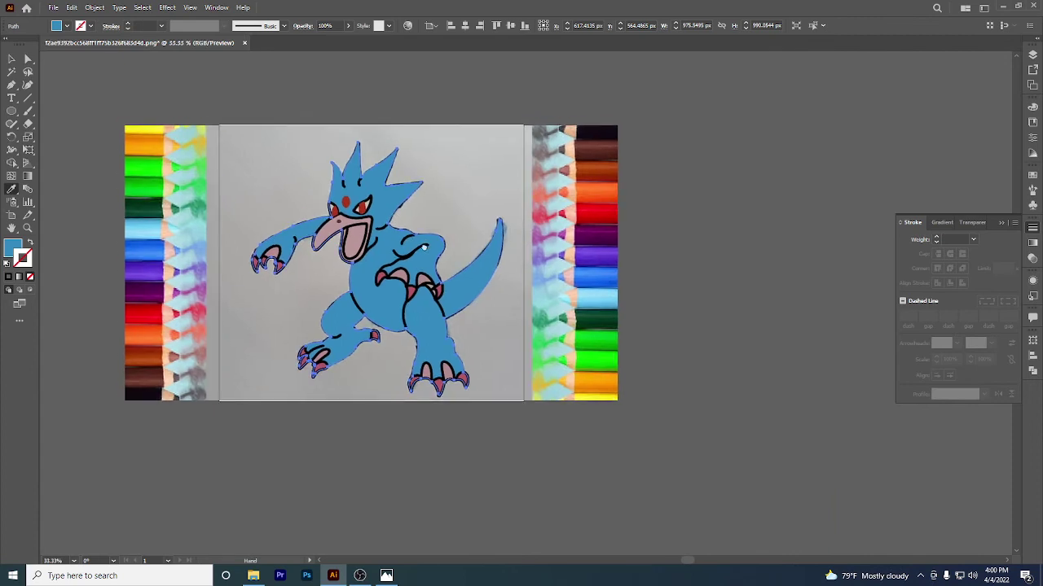
scroll(350, 296, up, 1)
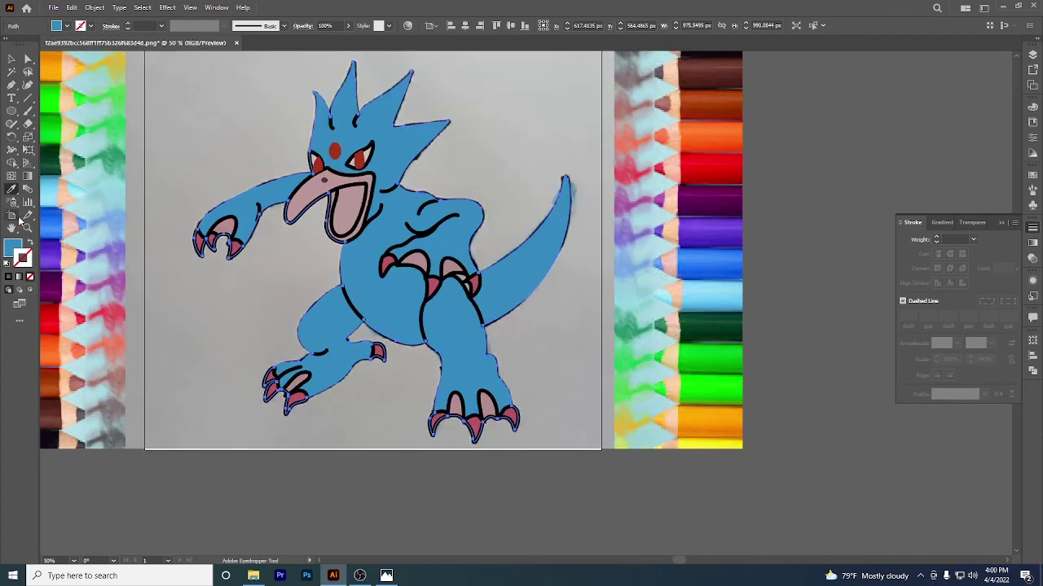
Give the blue body shape a black 13 pt stroke with round caps and round corner joins.
click(8, 278)
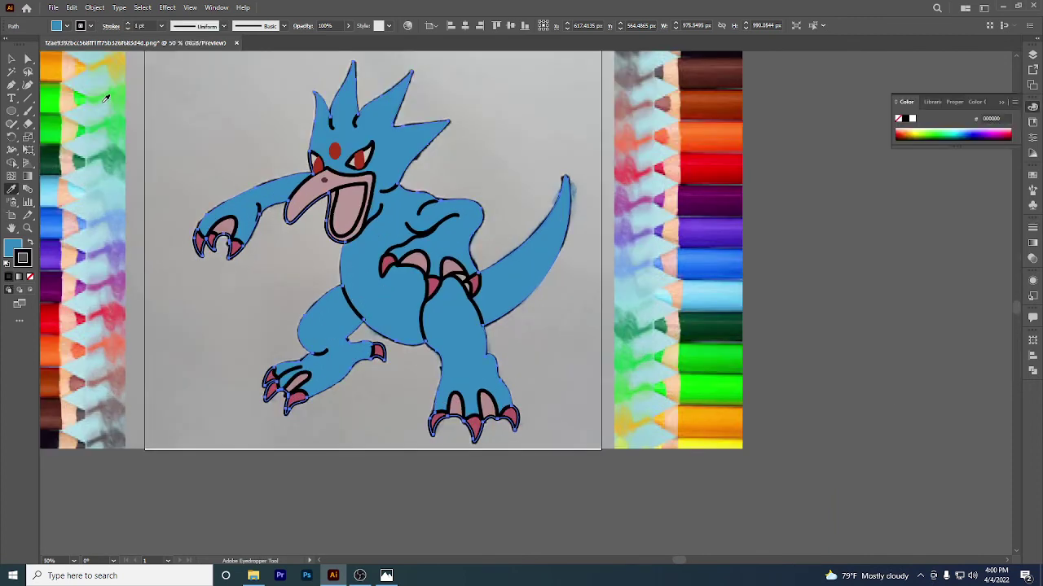
click(129, 25)
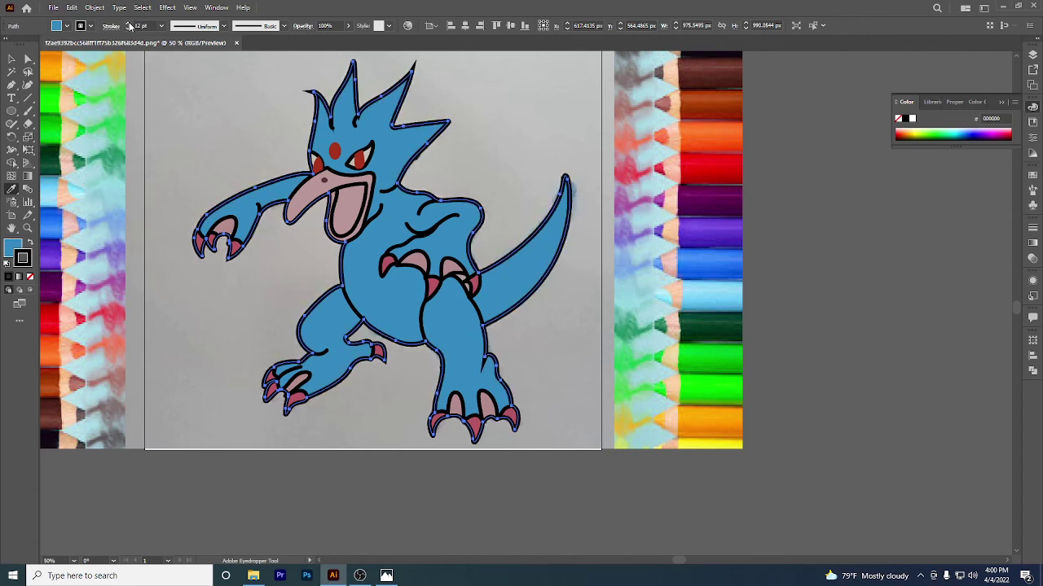
click(128, 26)
click(1032, 233)
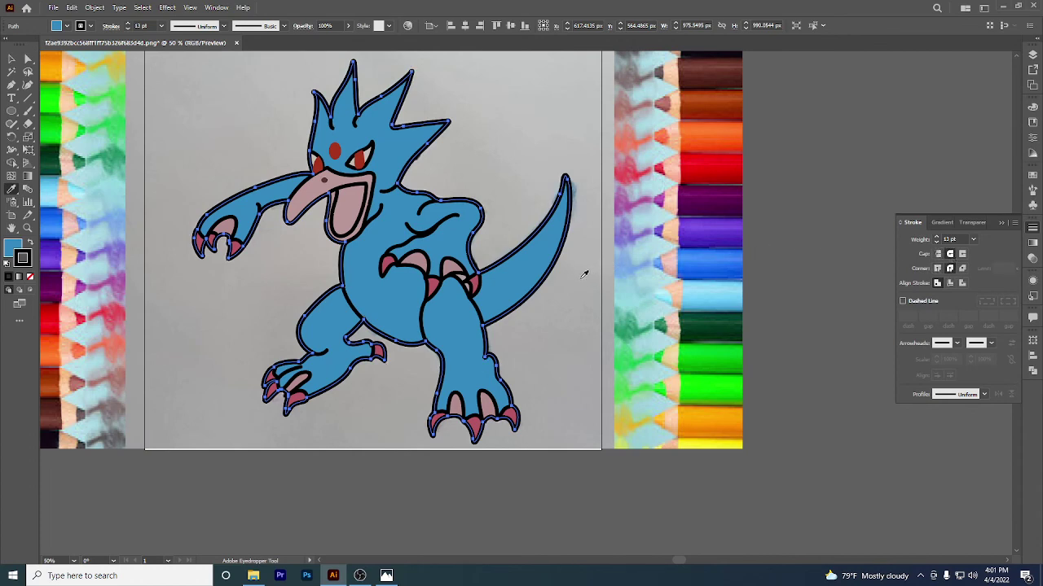
click(11, 58)
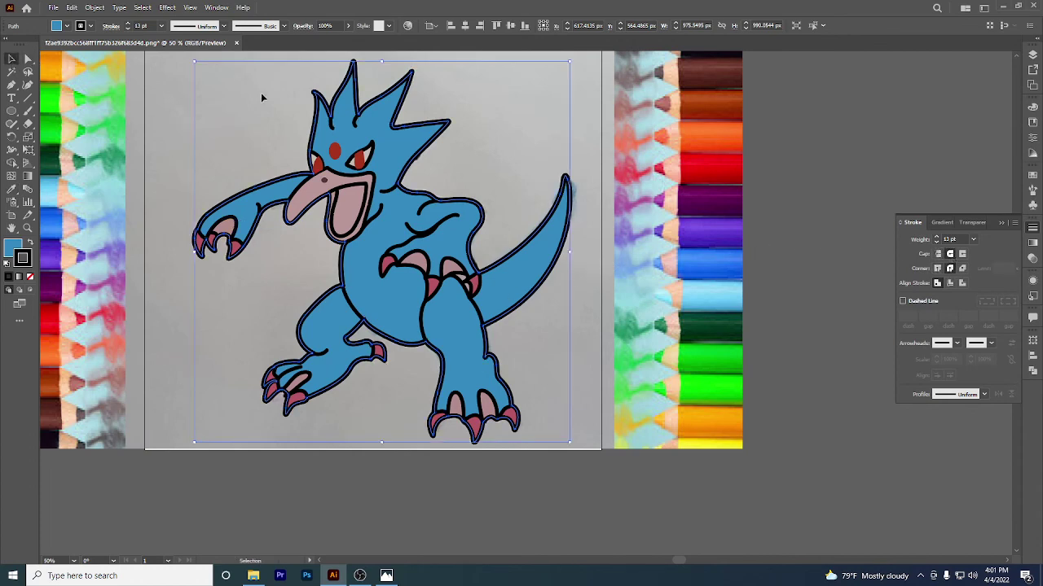
click(261, 98)
Duplicate the two white eye shapes in place with Paste in Front and bring the copies to the front.
scroll(367, 157, up, 2)
click(367, 157)
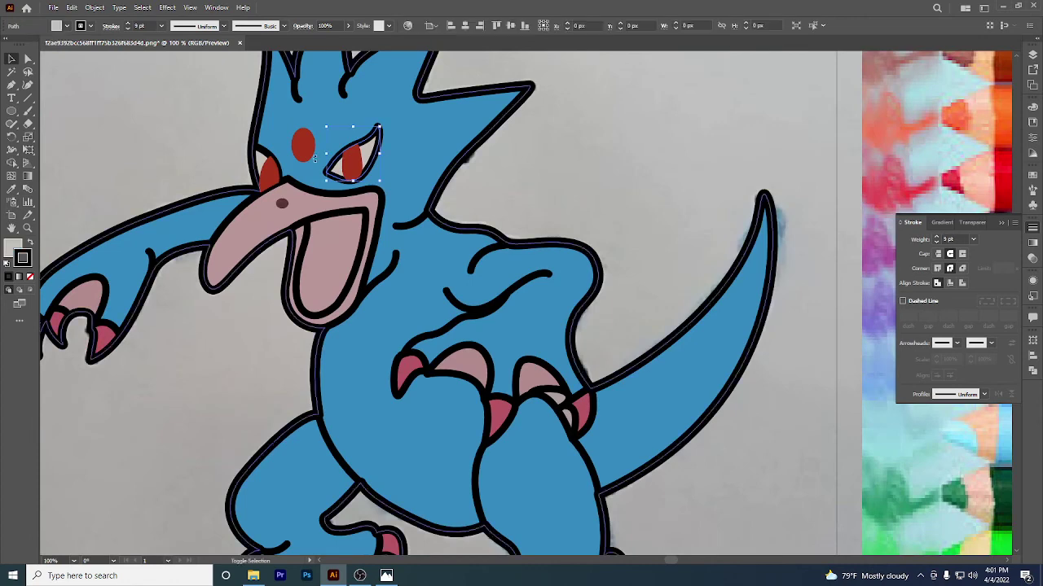
scroll(424, 207, down, 1)
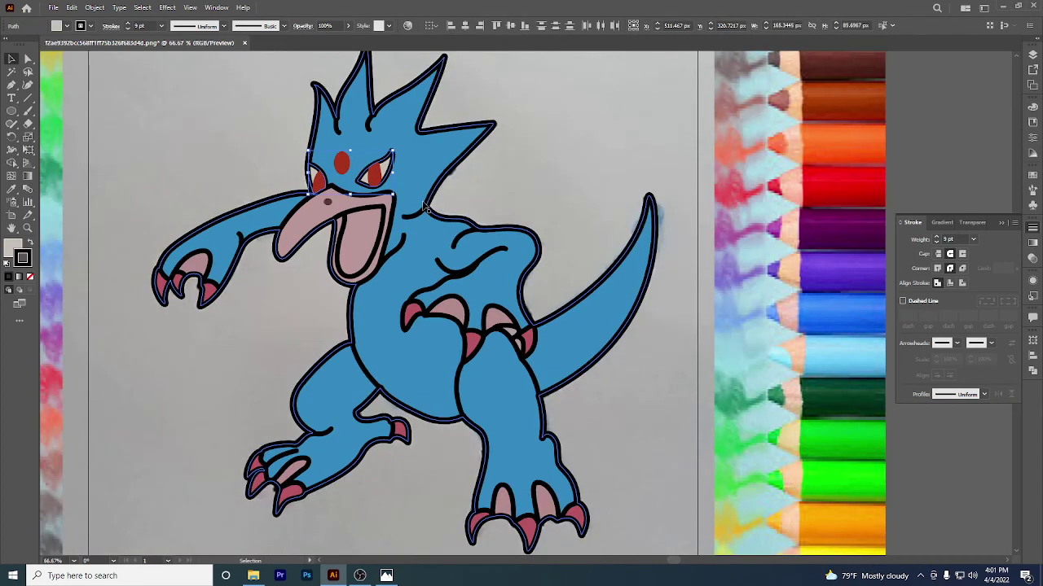
key(a)
key(v)
right_click(388, 192)
mouse_move(417, 375)
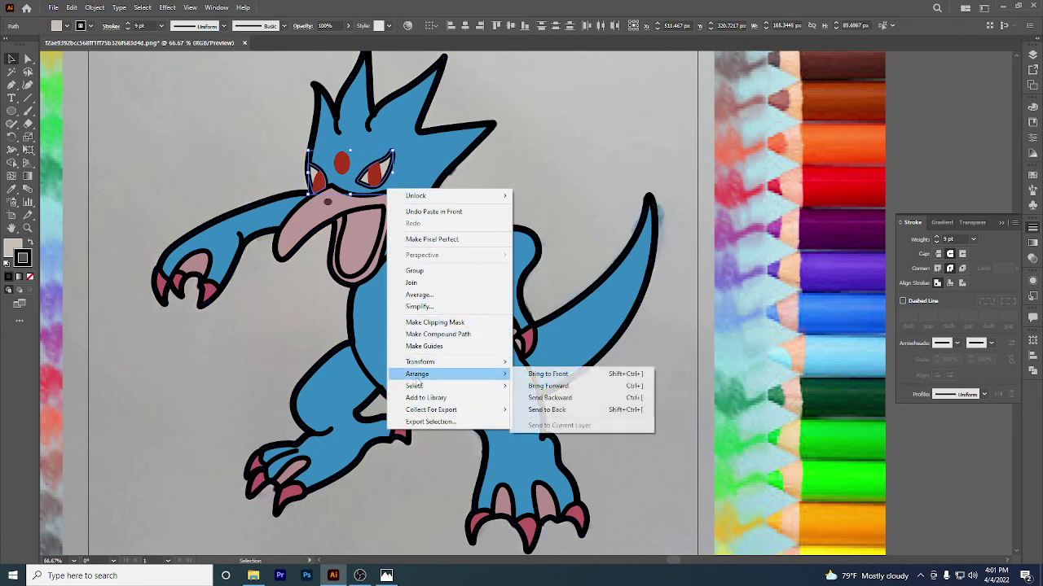
click(547, 374)
Remove the fill from the copied eye shapes, leaving only their black outlines above the red pupils.
click(12, 247)
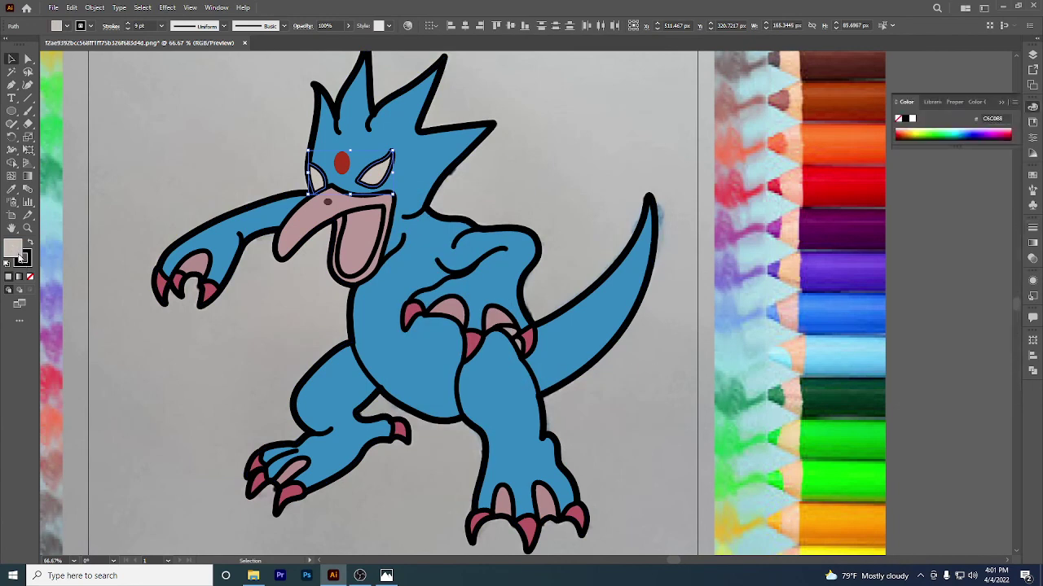
click(30, 277)
click(202, 196)
Select all the creature artwork and set one common stroke weight of about 10 pt.
scroll(354, 207, down, 3)
drag(412, 220, 428, 197)
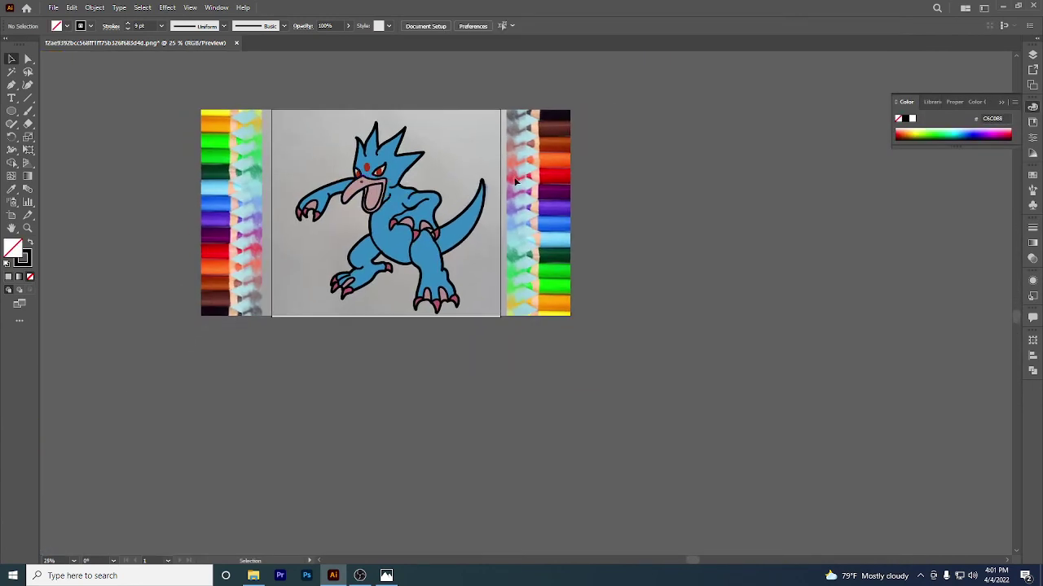
drag(490, 220, 494, 242)
scroll(383, 216, up, 3)
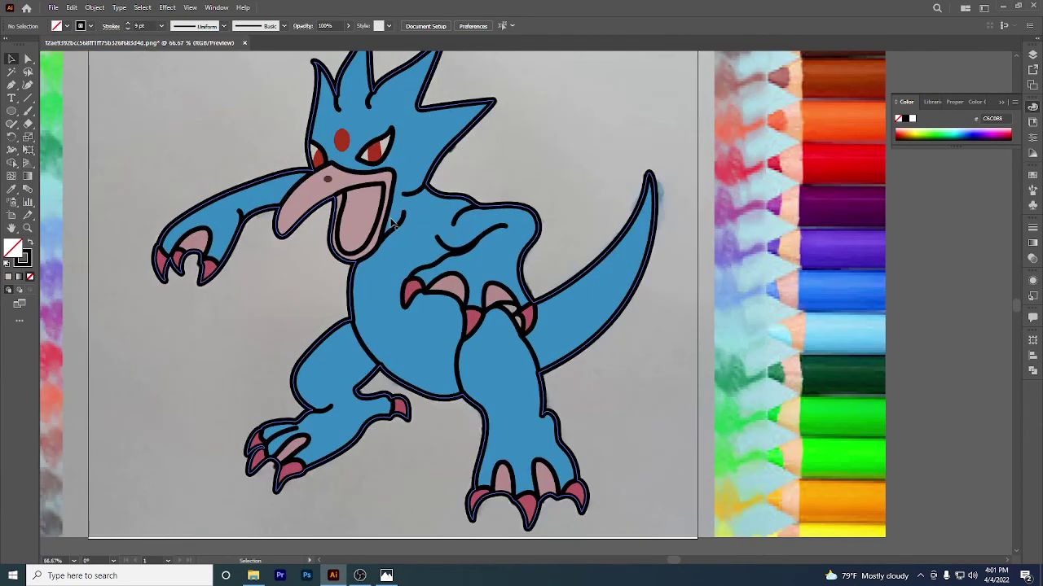
scroll(389, 220, down, 2)
scroll(466, 235, down, 1)
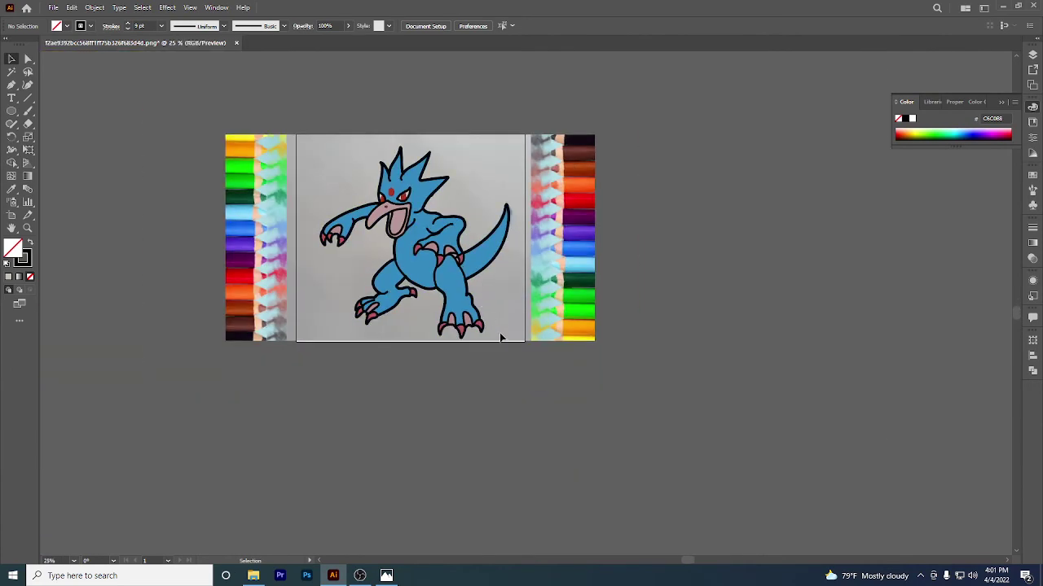
key(ctrl+a)
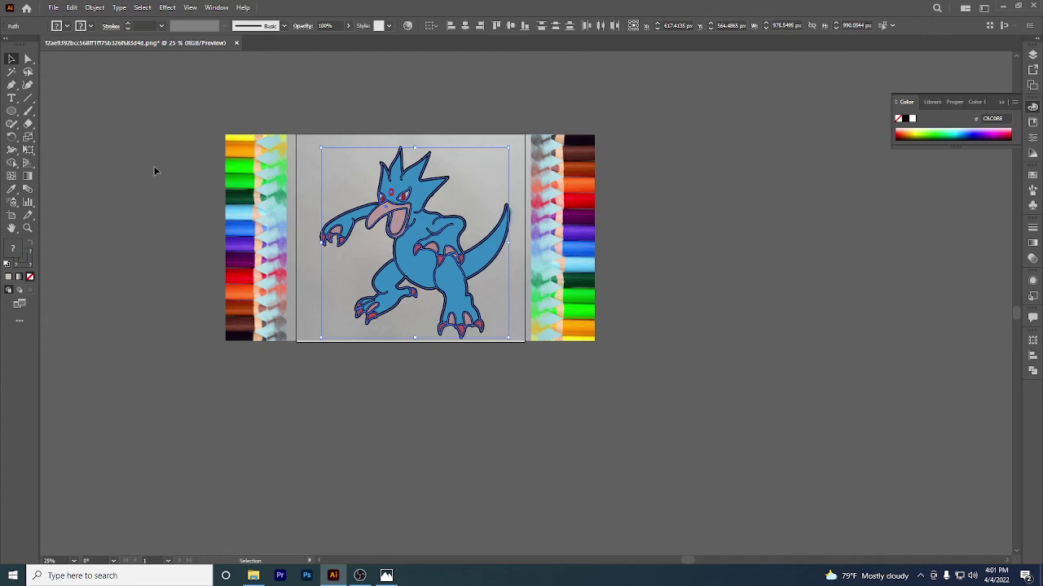
click(31, 265)
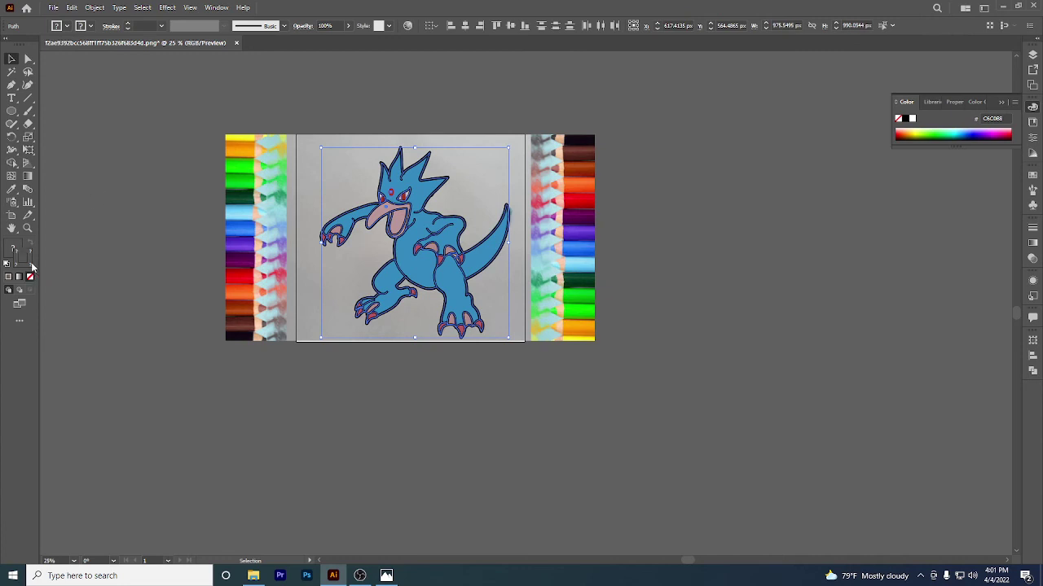
click(127, 26)
click(127, 26)
click(128, 26)
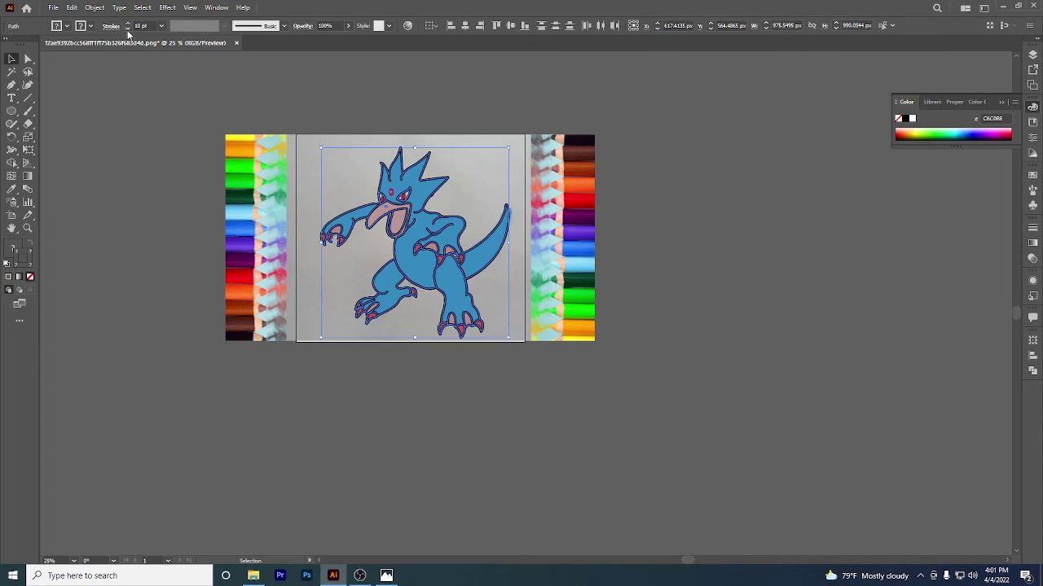
click(127, 29)
click(289, 120)
Examine the outlined creature as a whole and up close around its body, legs and tail.
scroll(395, 201, up, 2)
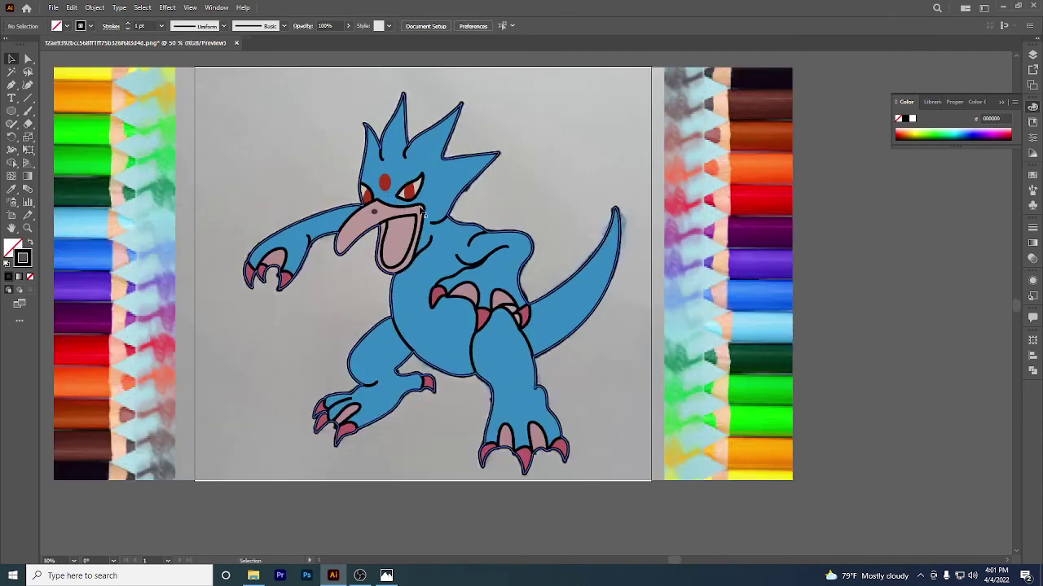
drag(509, 191, 460, 136)
scroll(465, 148, down, 1)
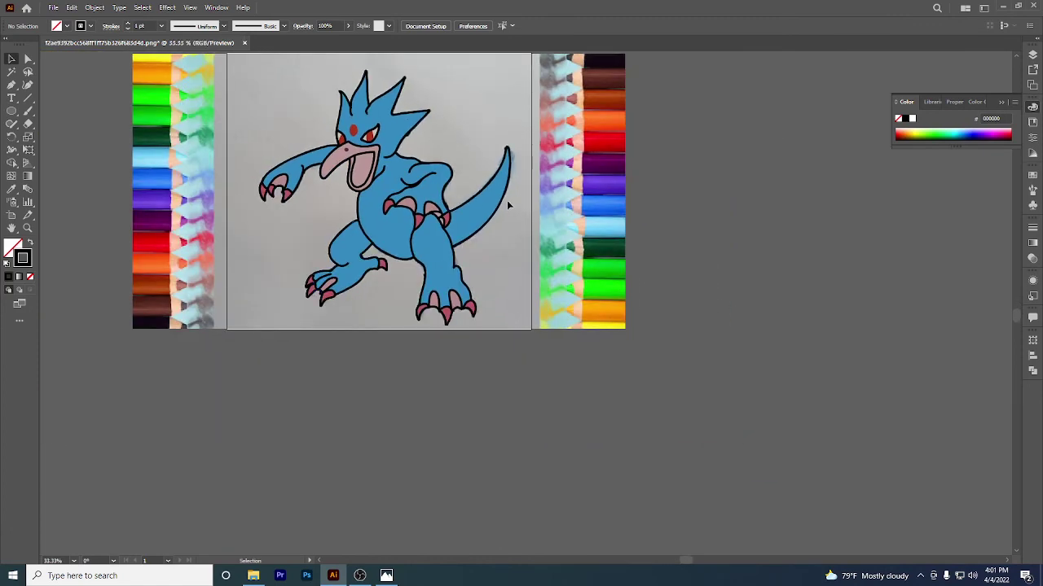
scroll(504, 282, down, 1)
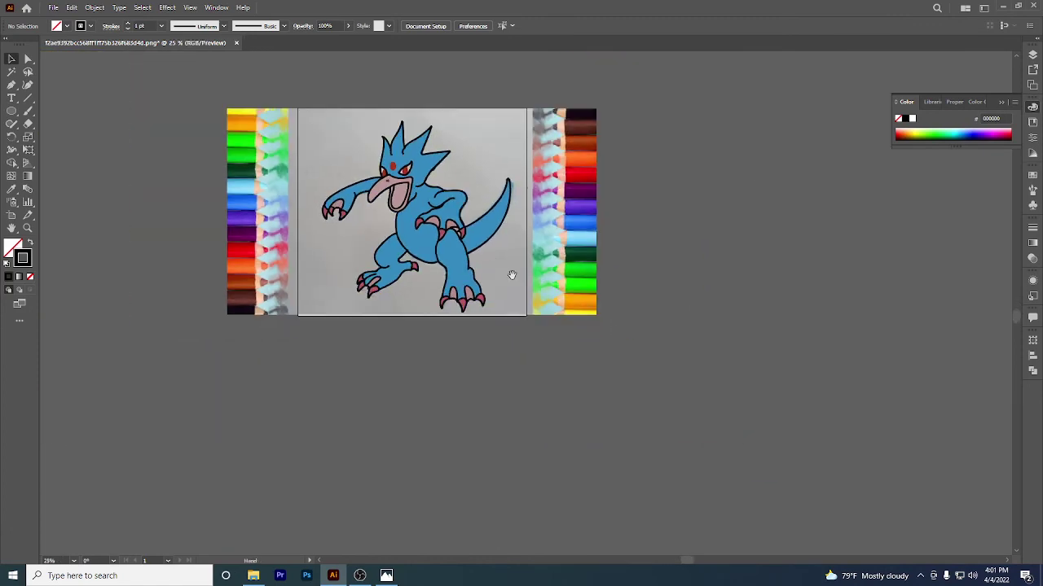
scroll(512, 289, down, 1)
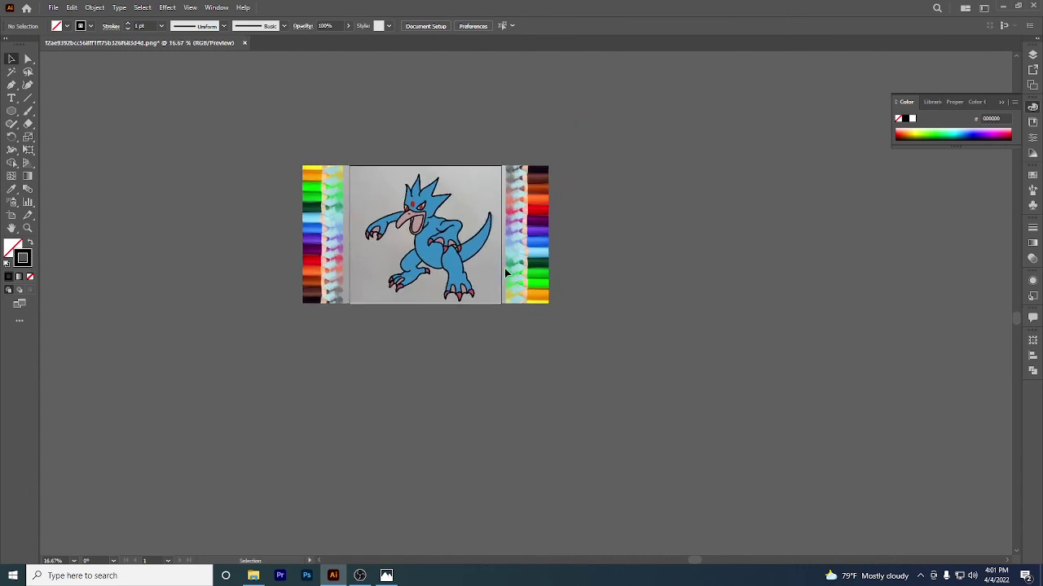
drag(505, 271, 456, 244)
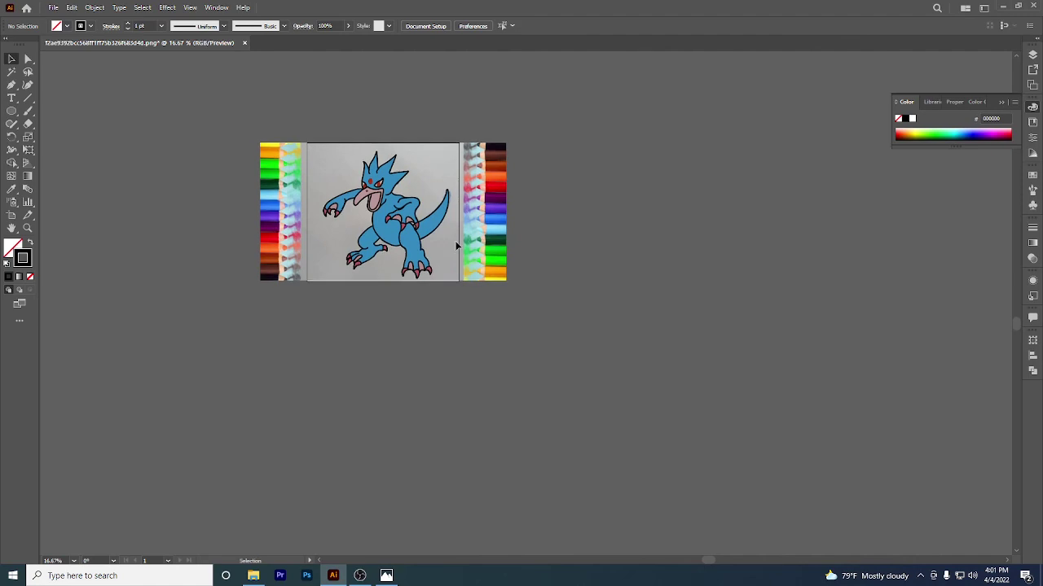
scroll(430, 231, up, 4)
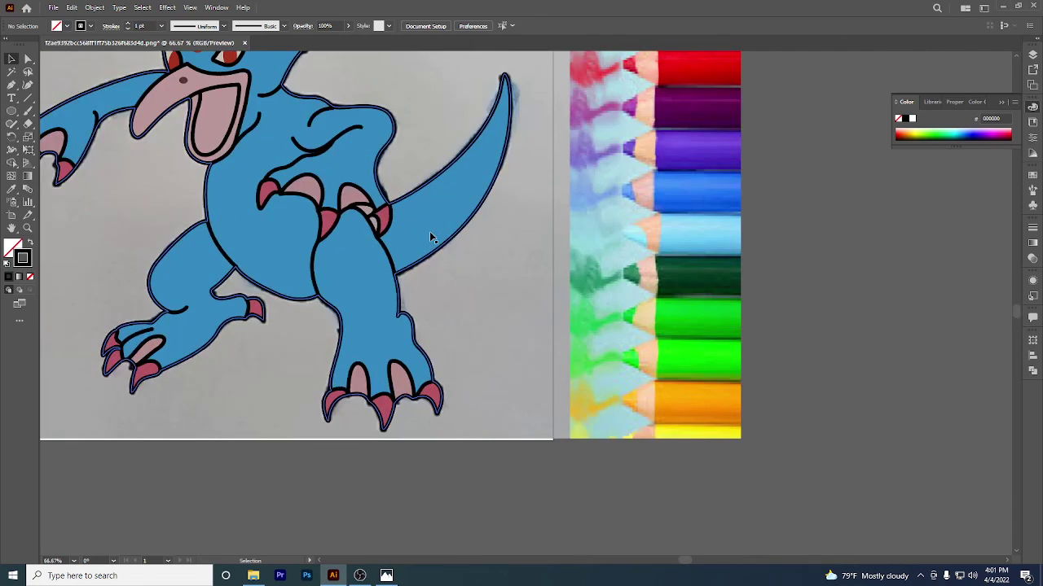
scroll(446, 243, down, 2)
scroll(514, 253, down, 1)
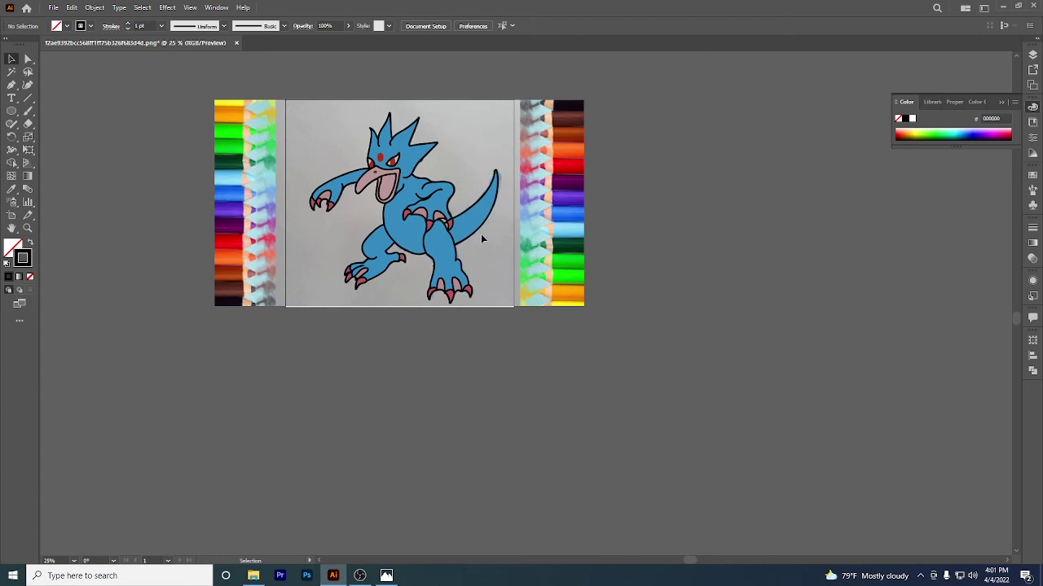
Group all the creature's paths and hide the locked reference image beneath them.
click(1032, 54)
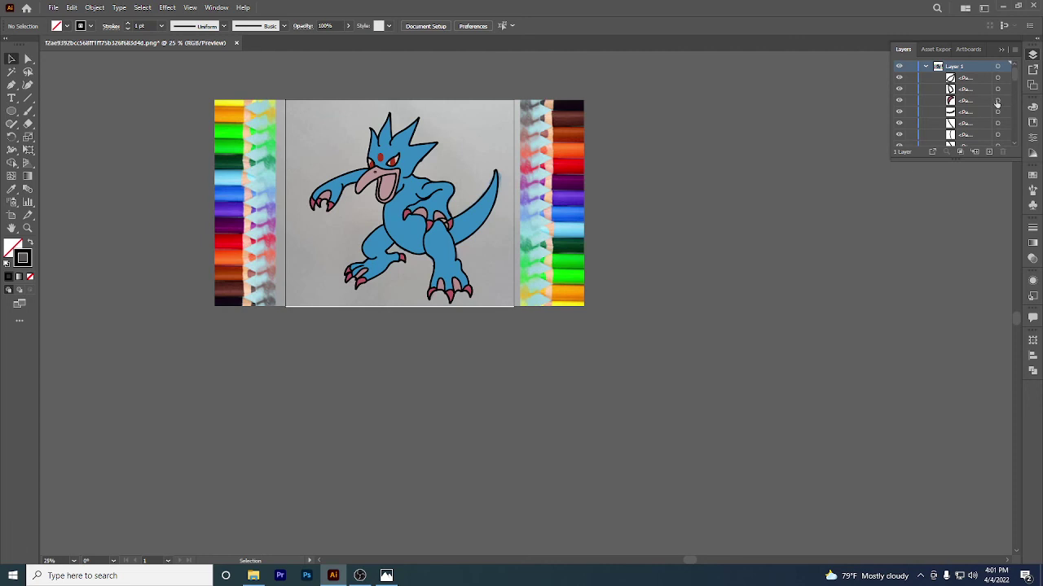
drag(335, 156, 301, 109)
right_click(433, 127)
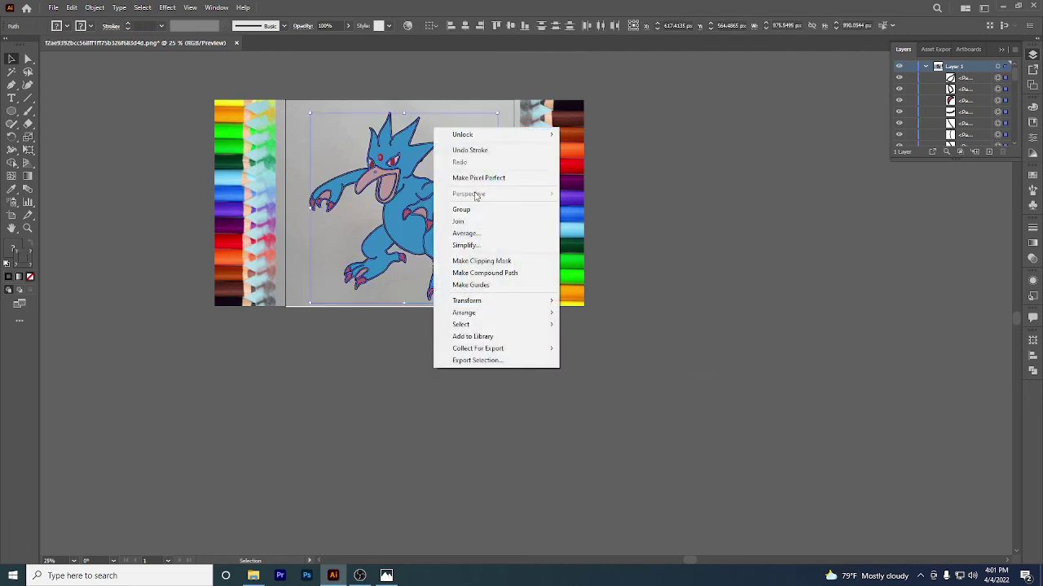
click(474, 210)
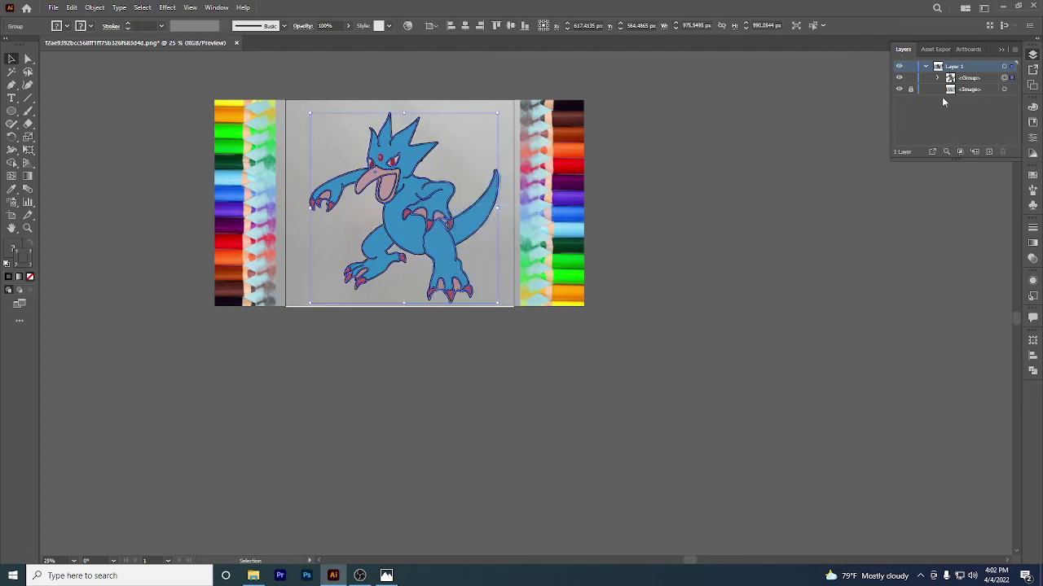
click(900, 89)
click(644, 161)
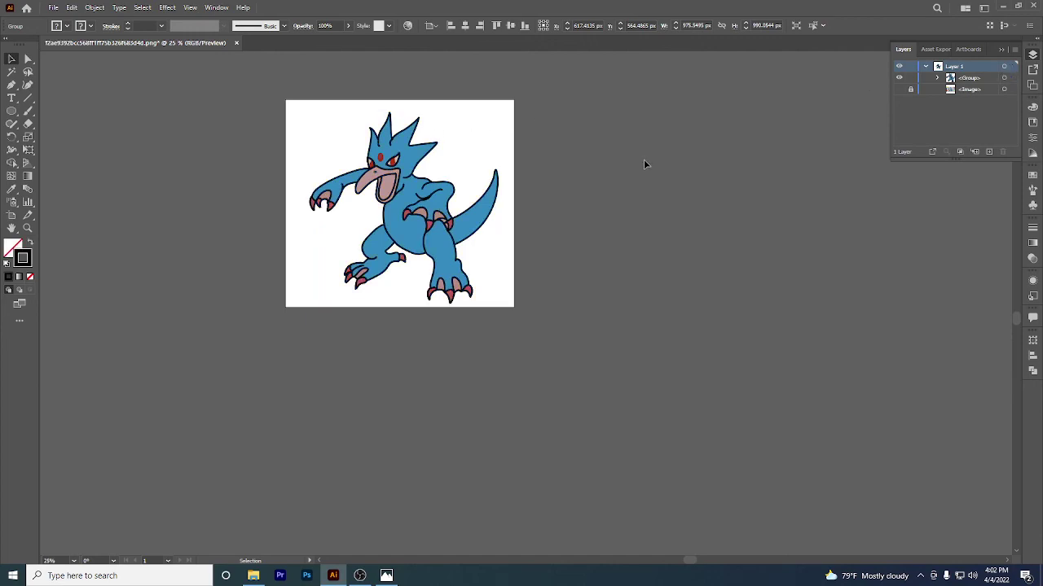